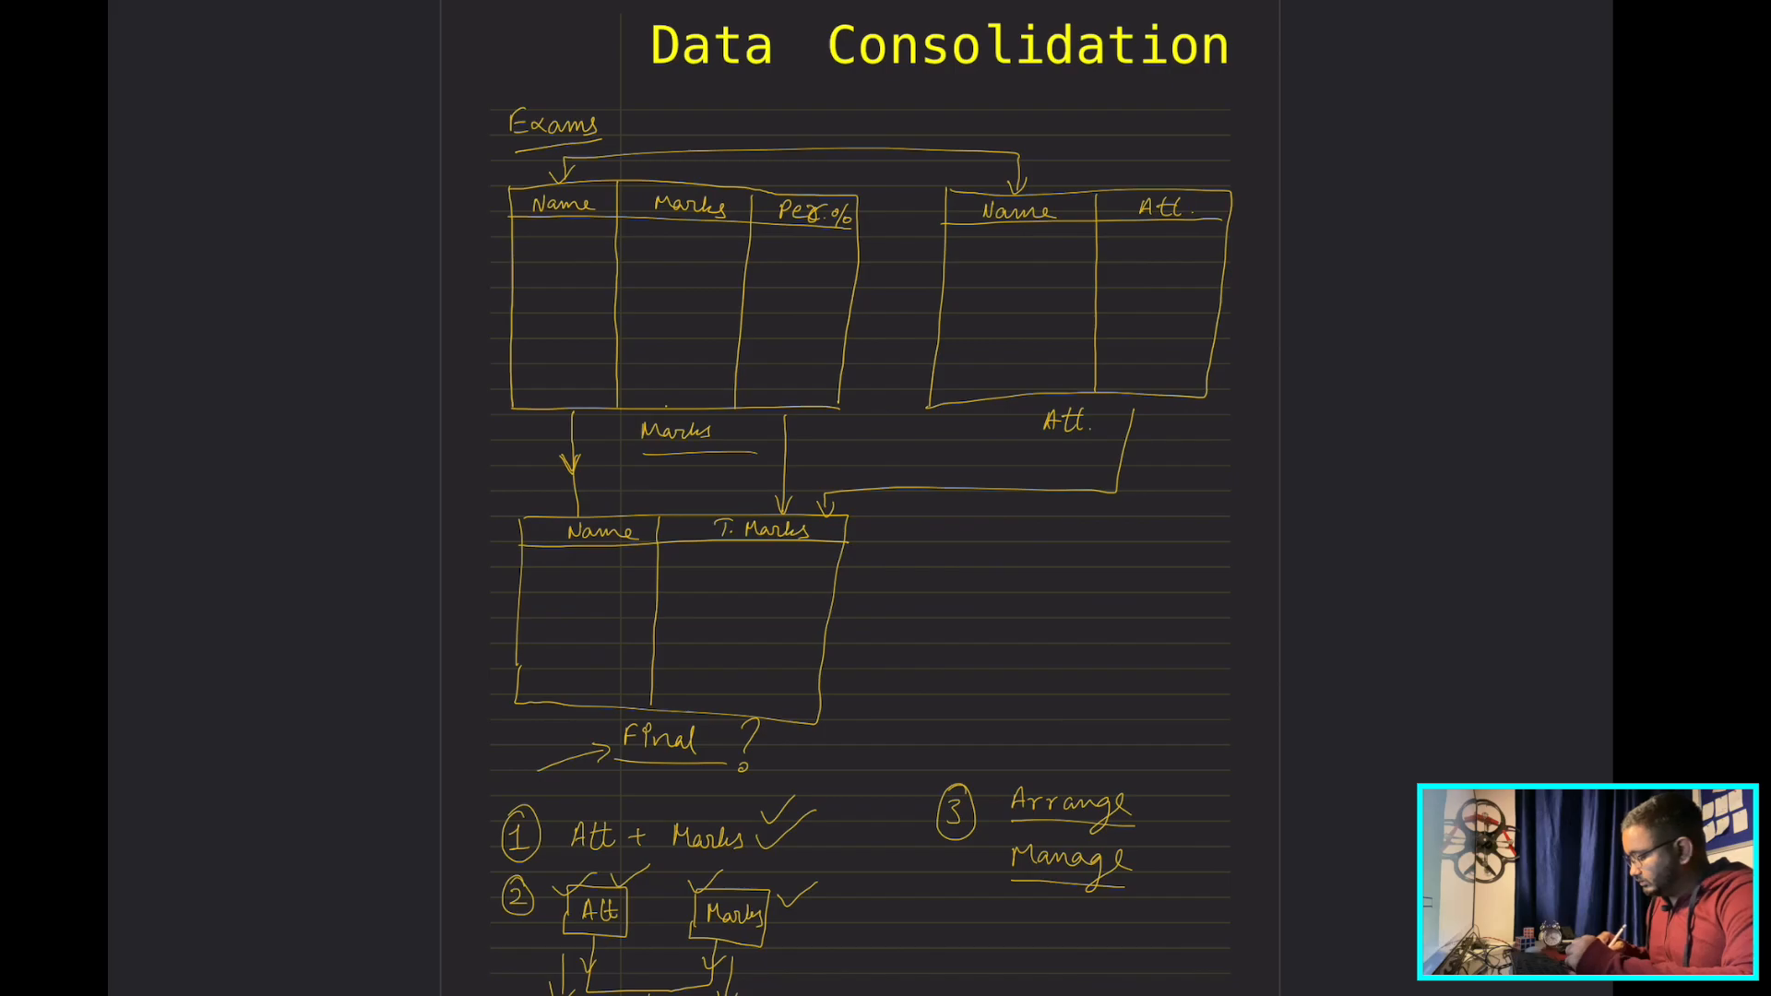
left_click_drag(650, 96, 1273, 91)
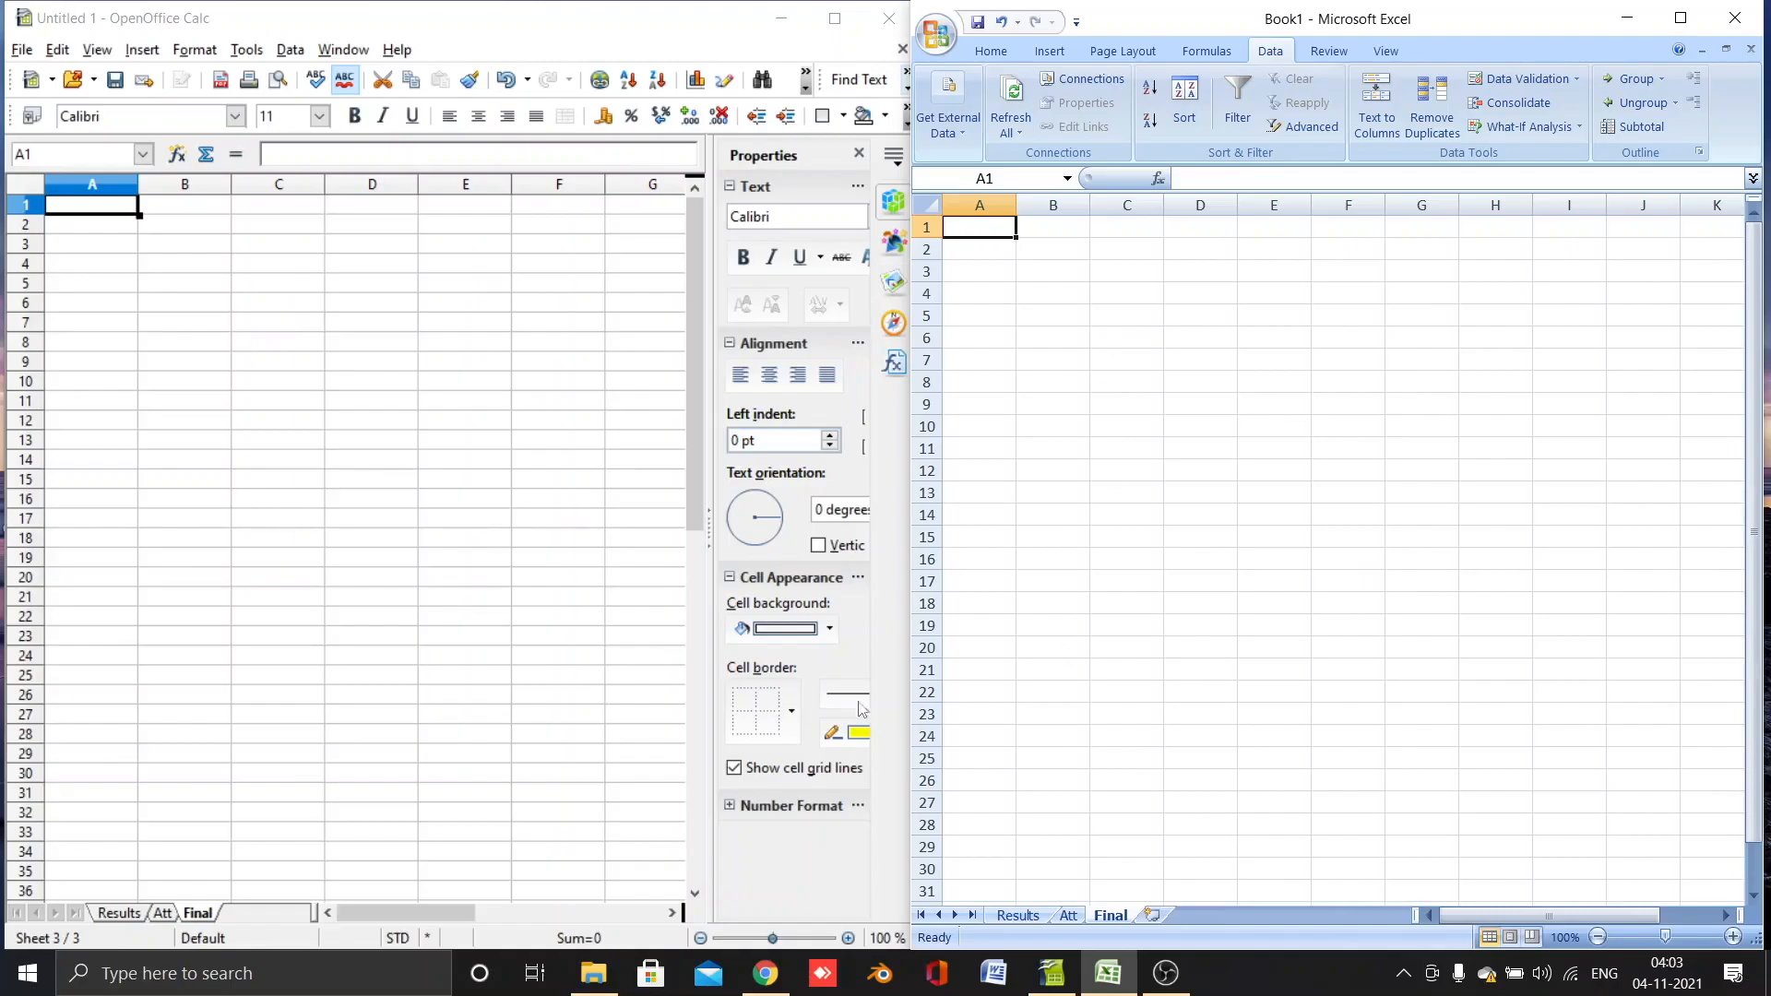
Step: Review the Results and Att sheets in the OpenOffice Calc workbook, returning to the Final sheet
left_click(119, 913)
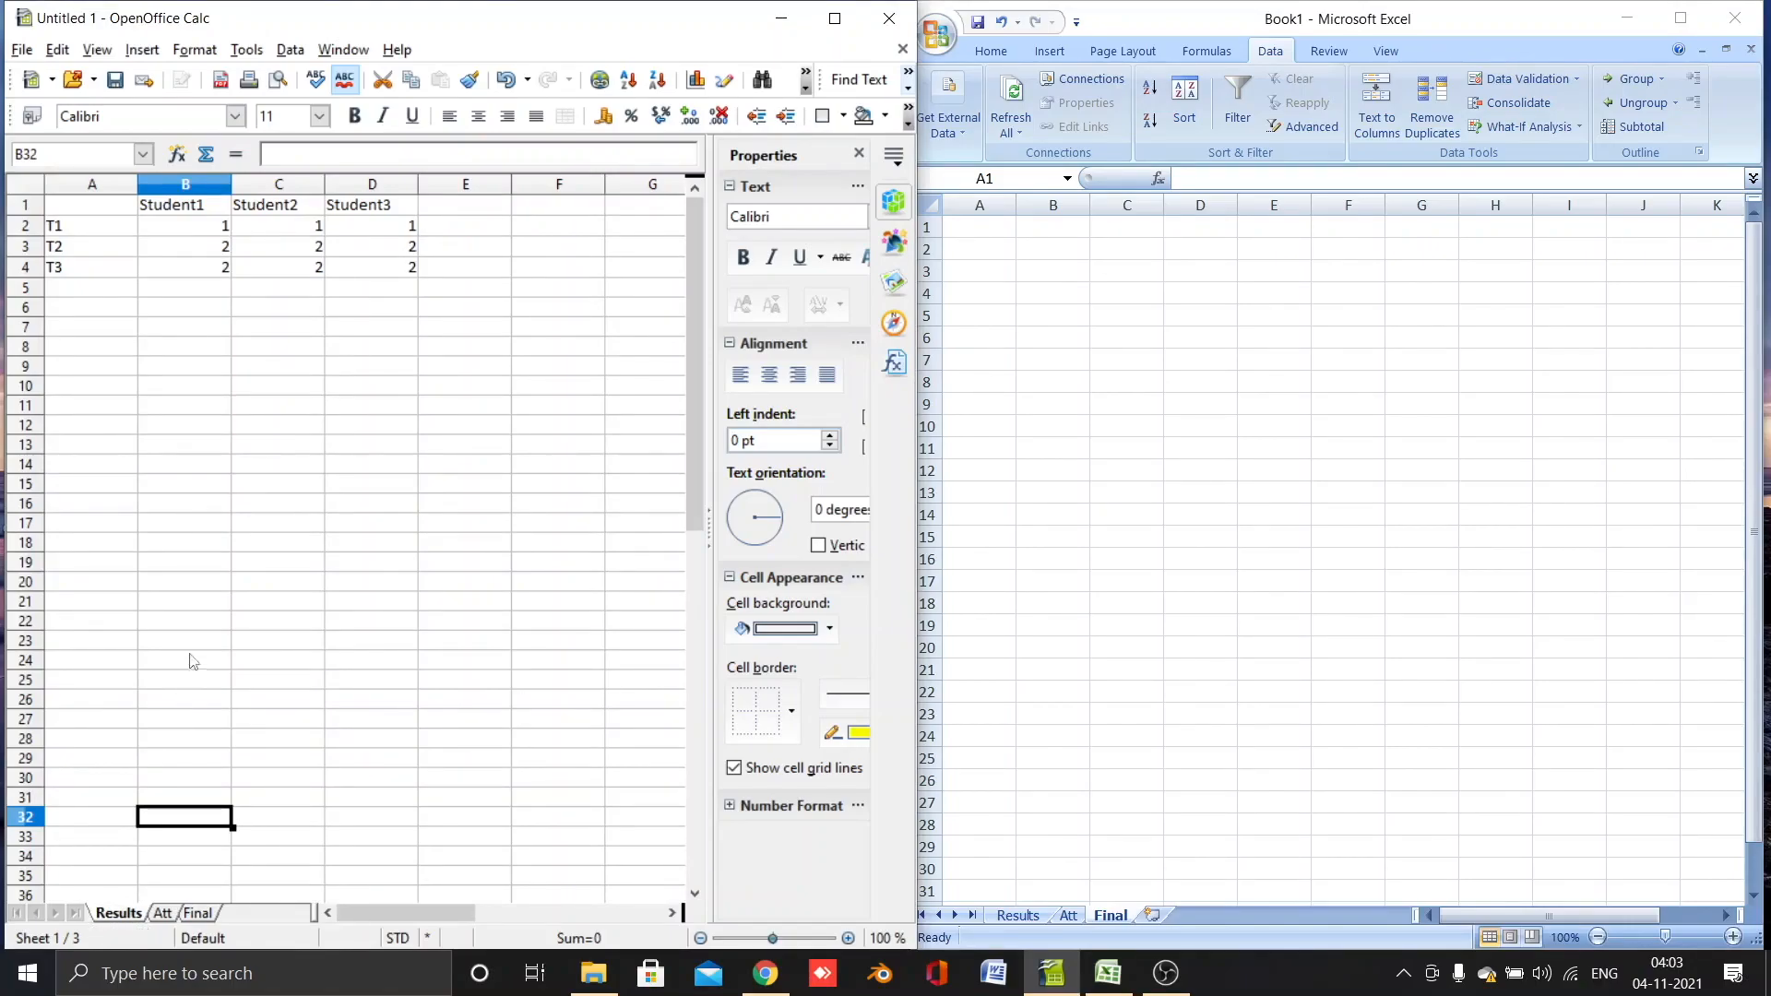
left_click(162, 913)
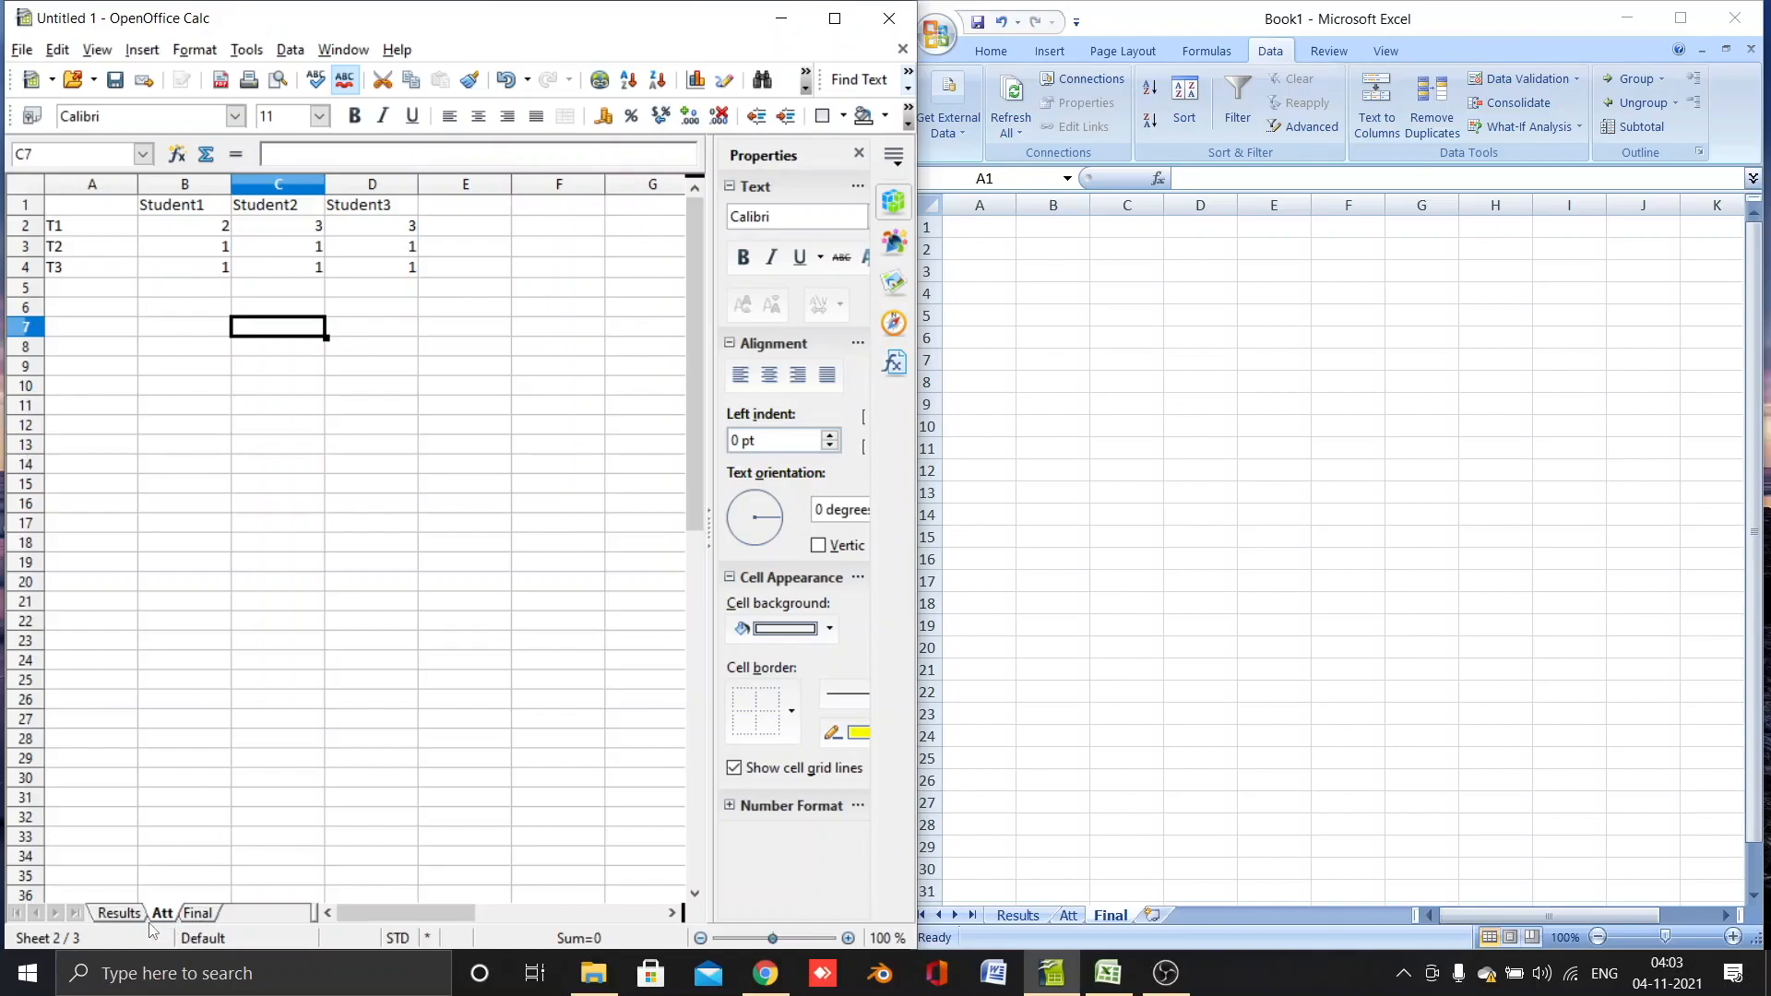
left_click(200, 913)
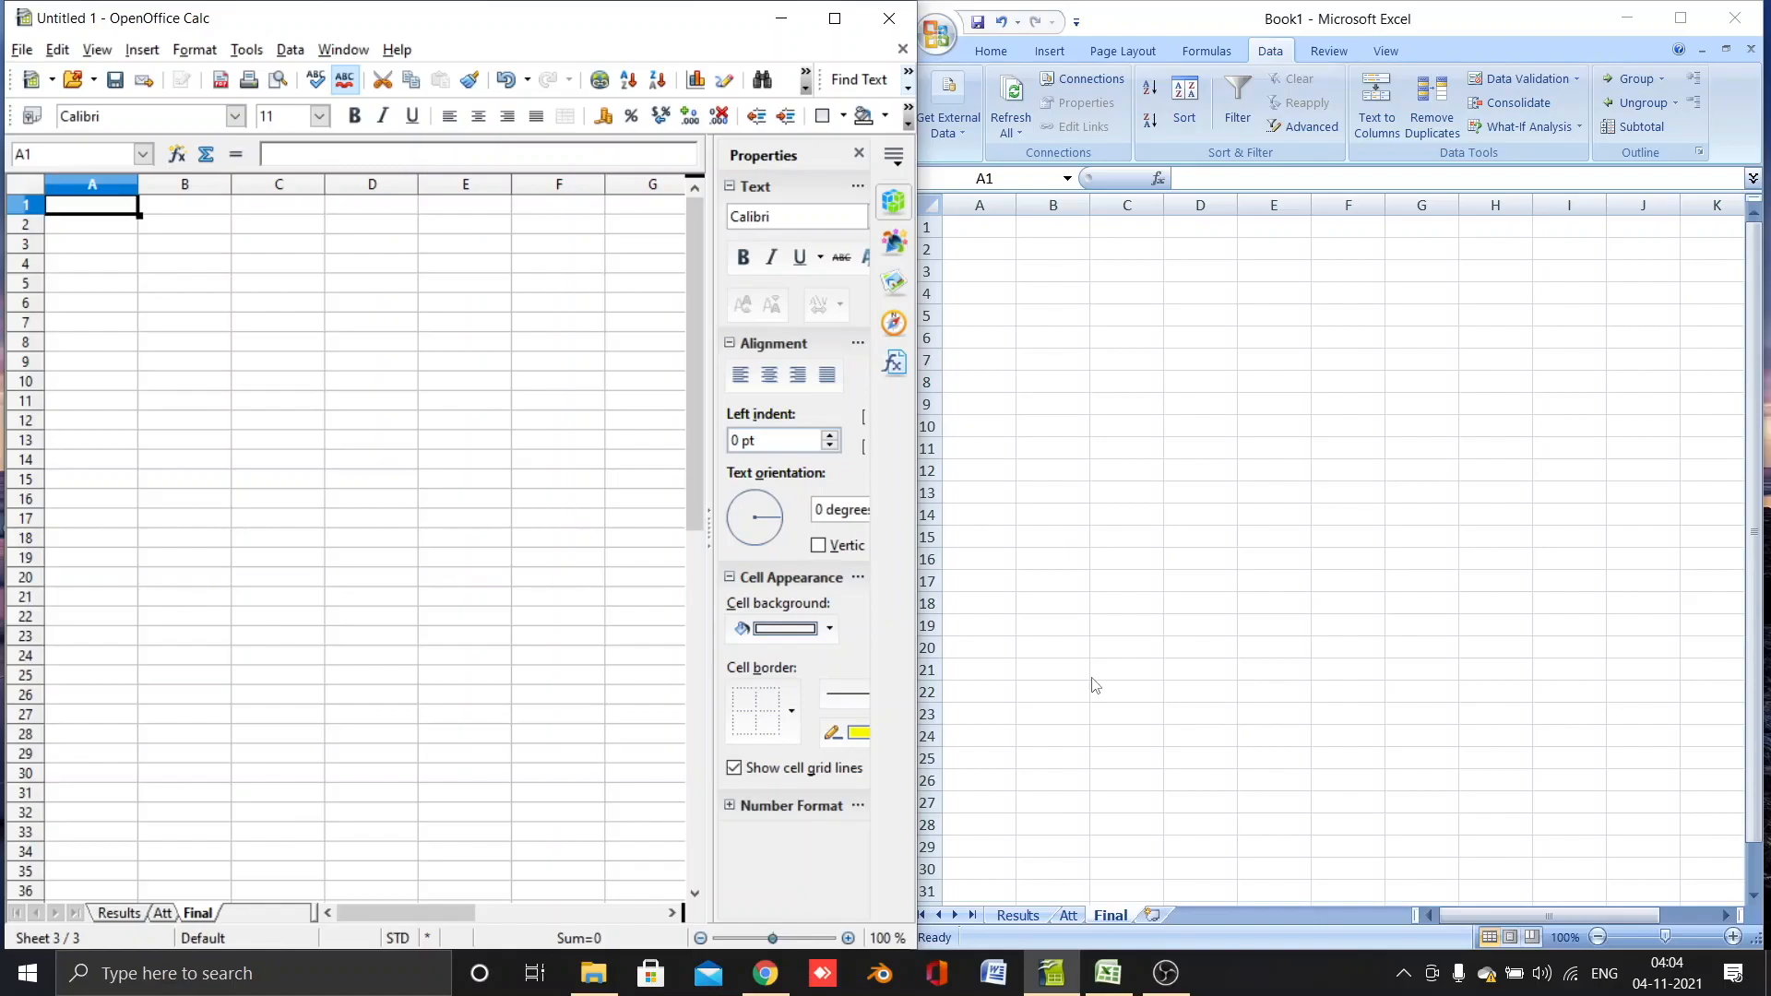
Step: Switch to Excel and start Consolidate on the Final sheet with the Sum function, clearing the Top row and Left column label options
left_click(983, 59)
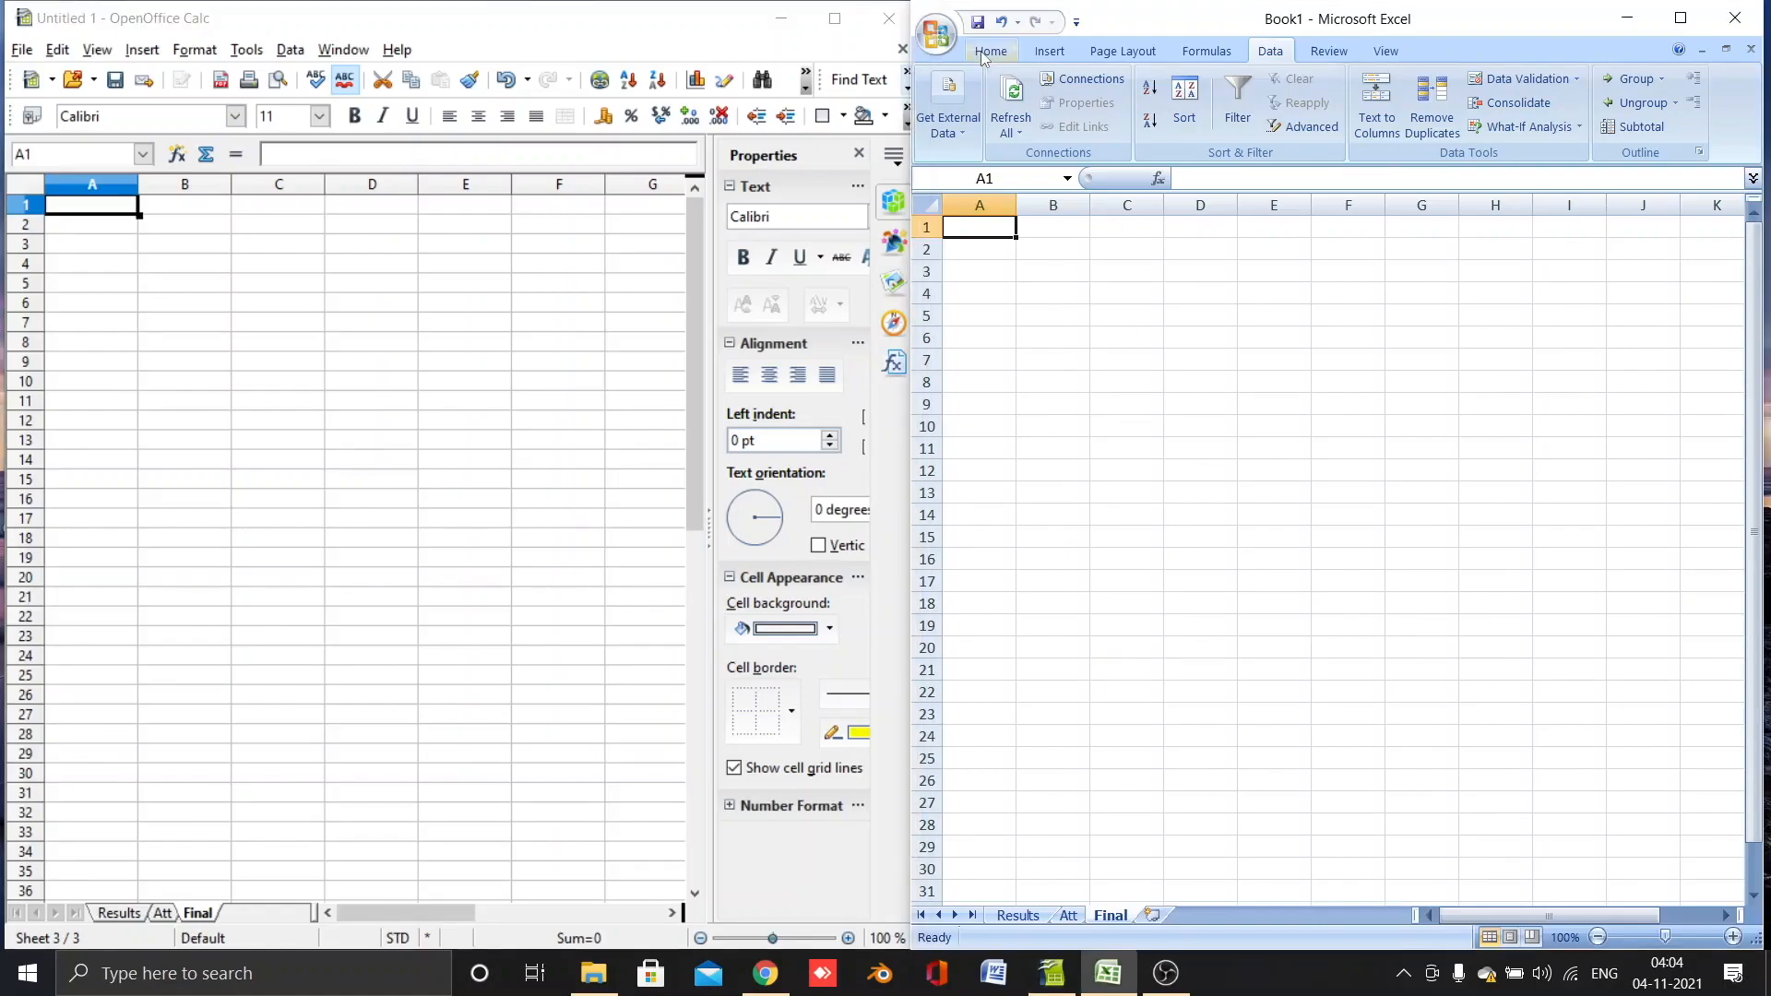
left_click(990, 50)
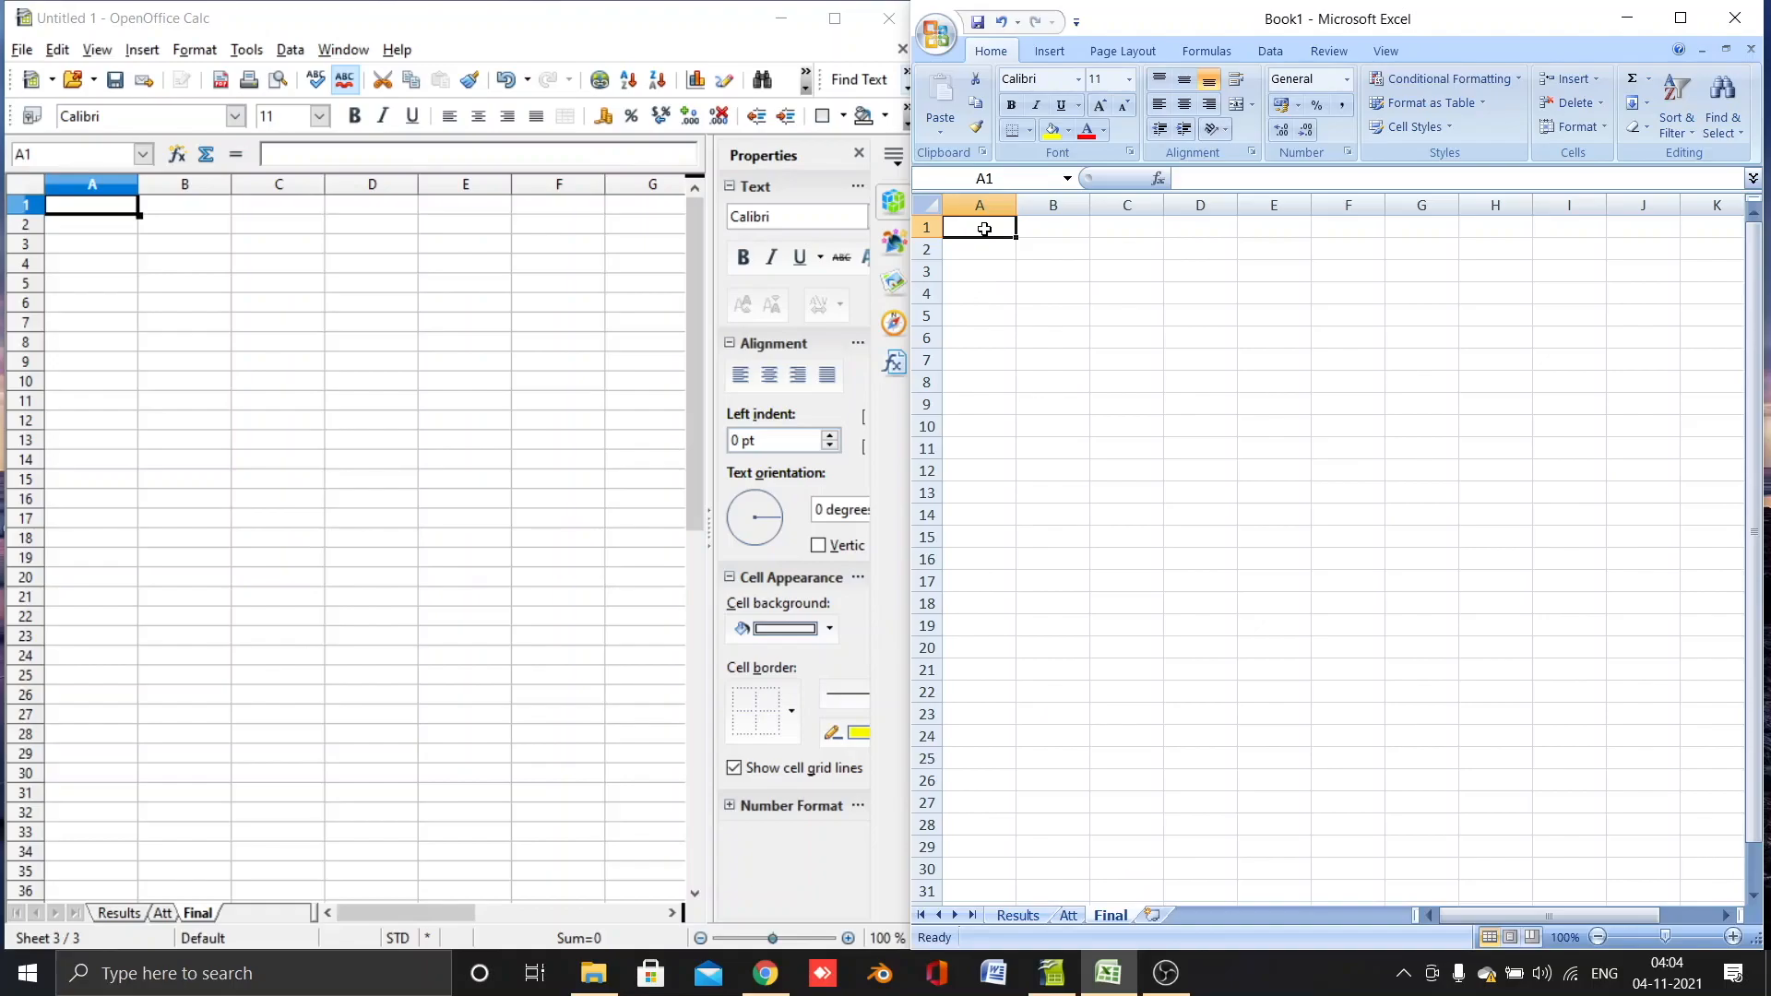
left_click(1269, 56)
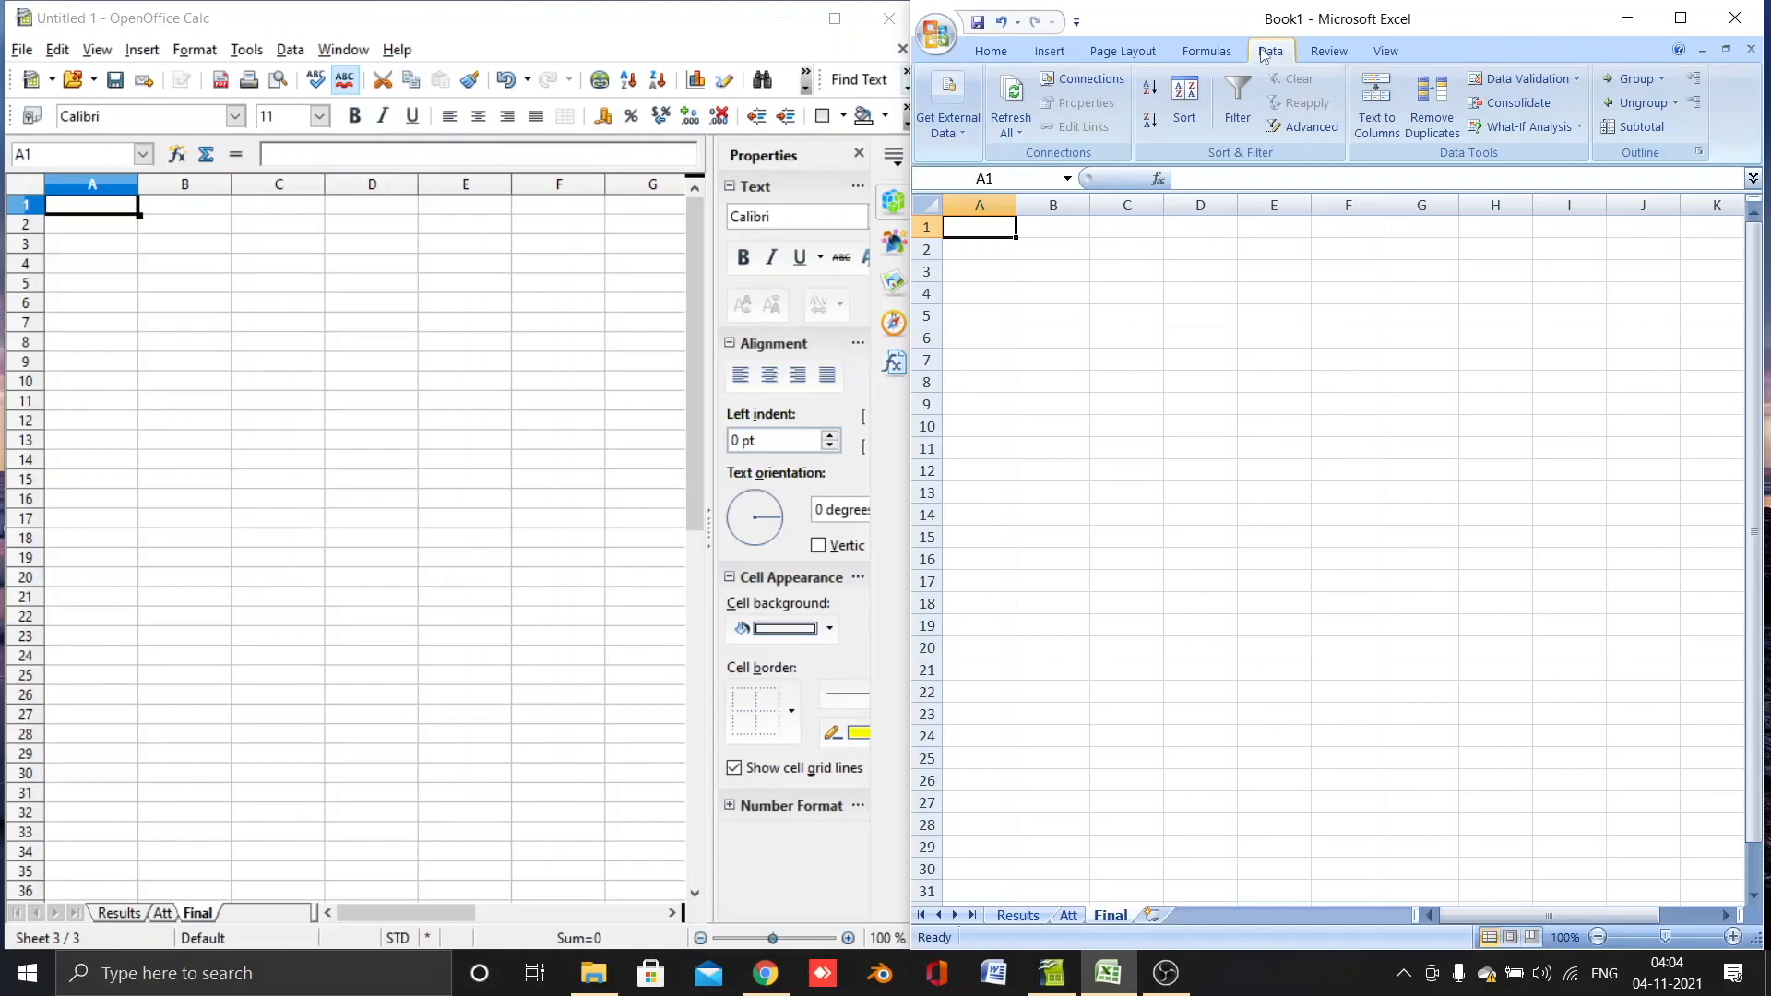
left_click(1496, 104)
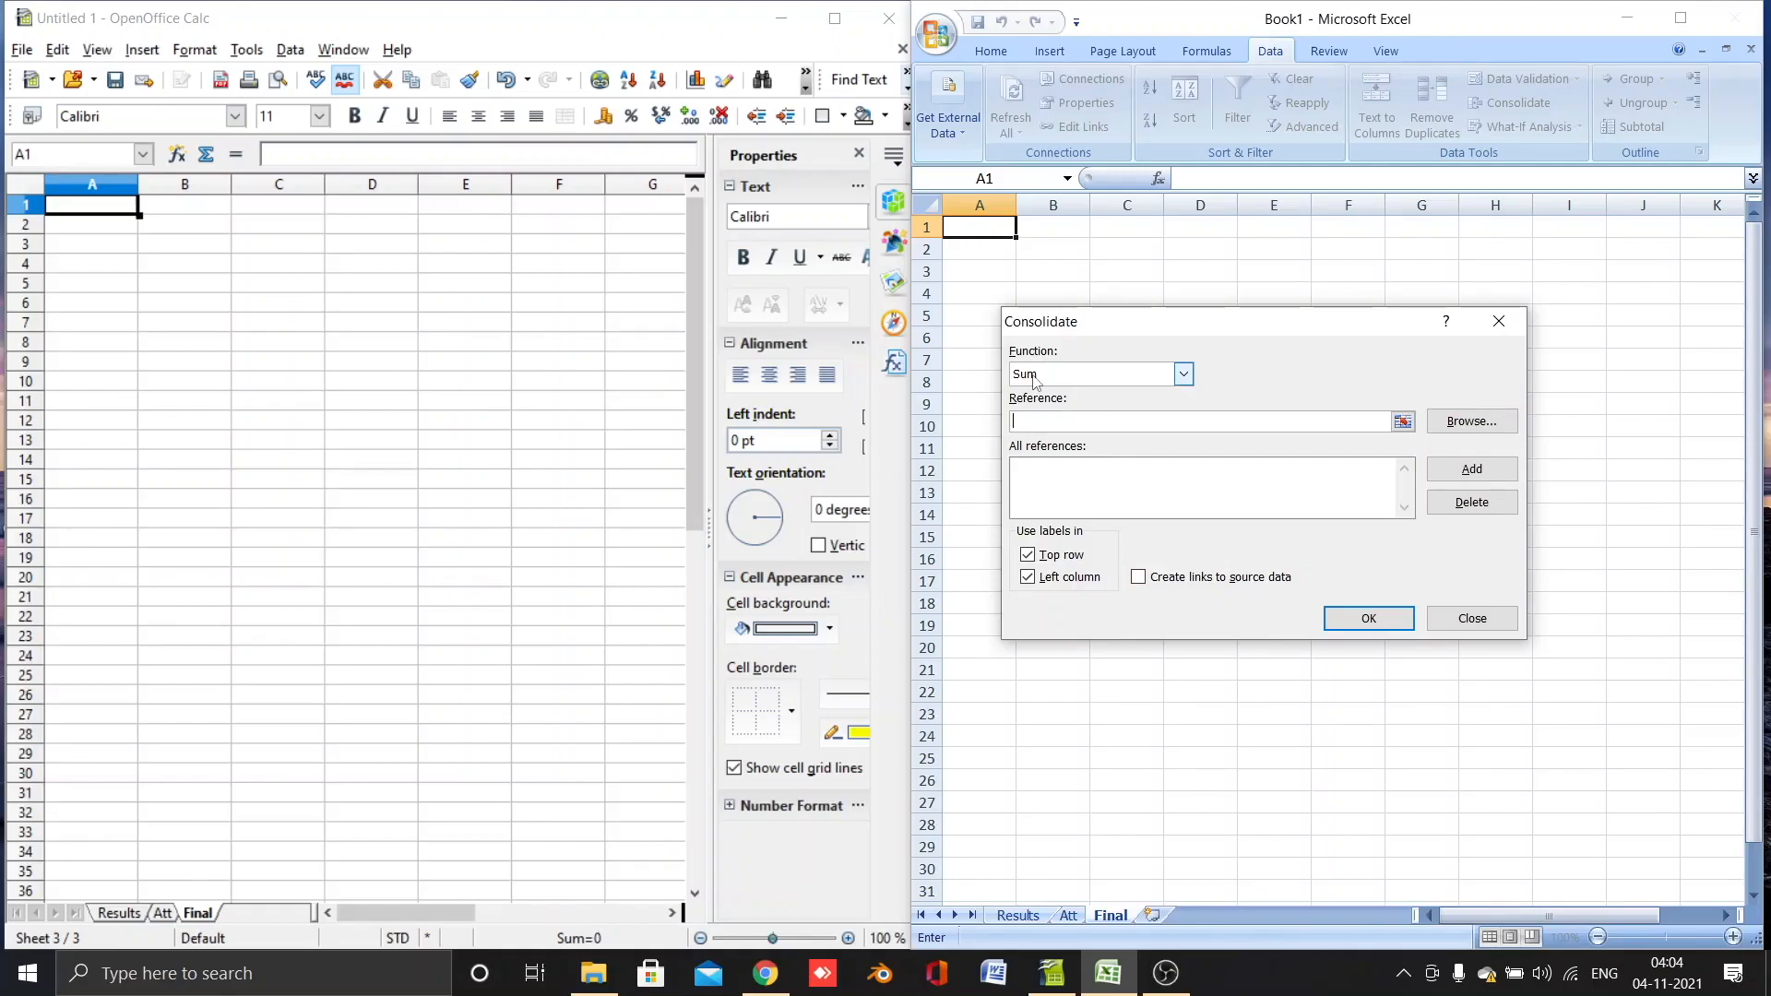
left_click(1179, 374)
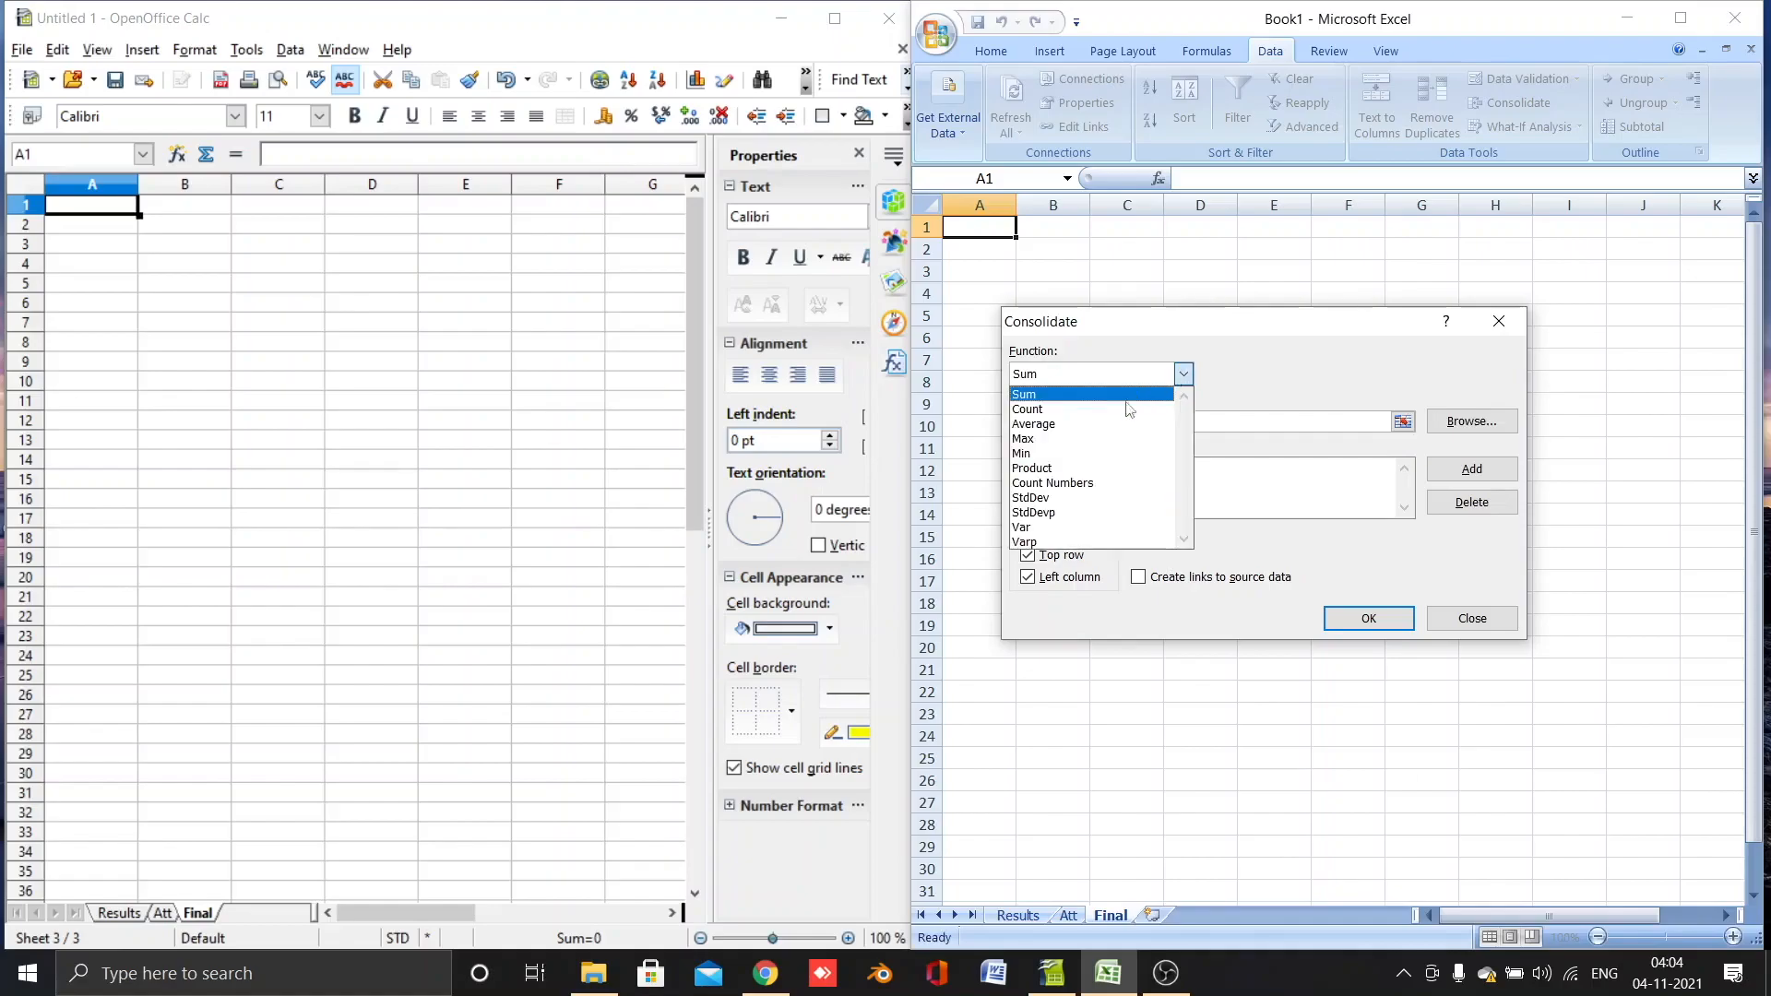
left_click(1030, 396)
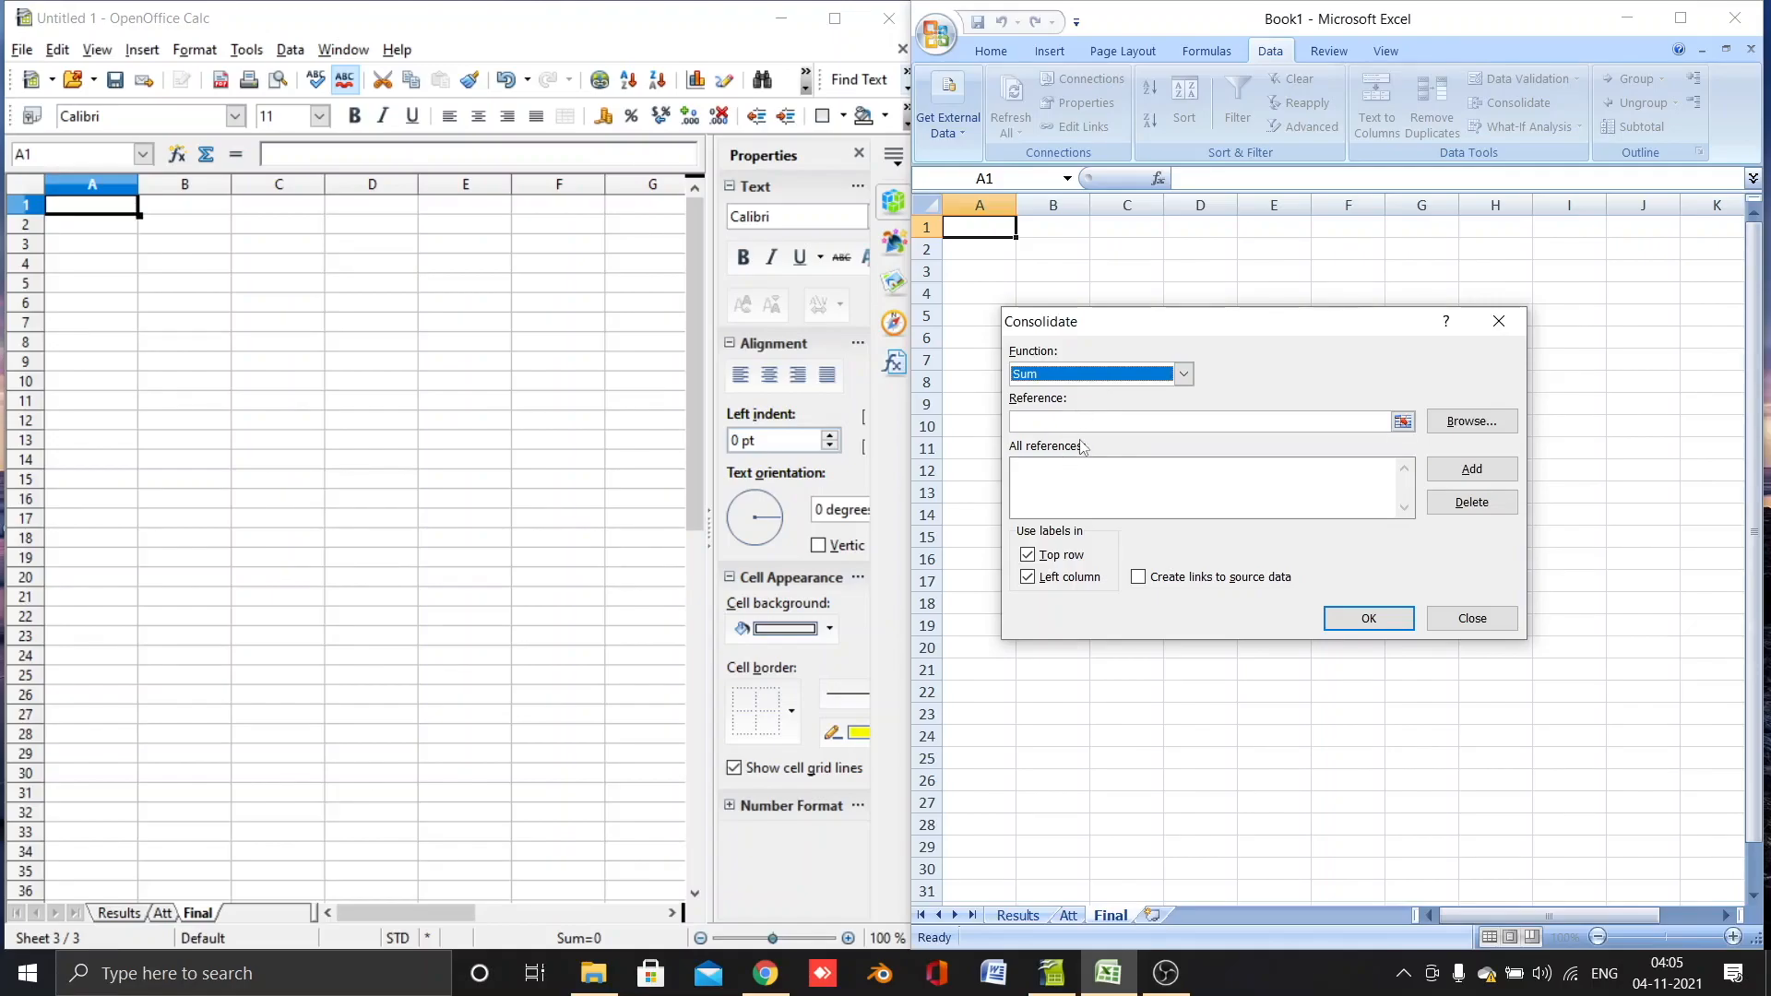
left_click(1027, 555)
left_click(1027, 577)
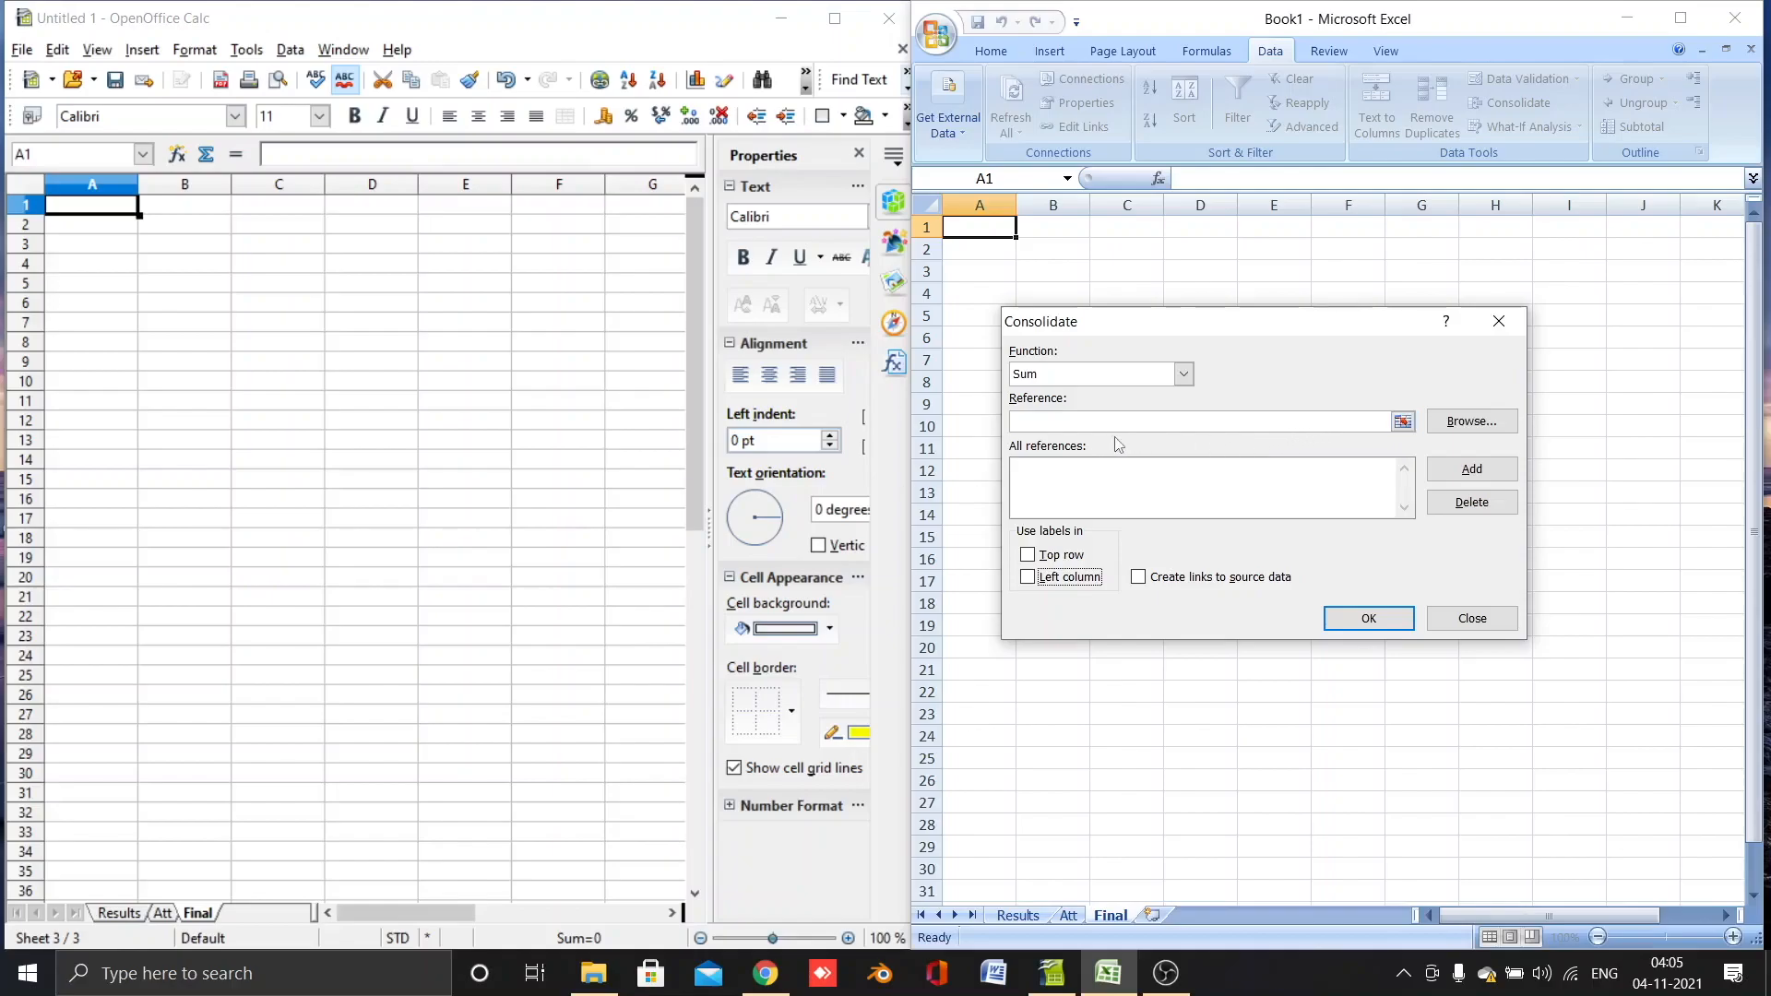
Step: Add the range A1:D4 of the Results sheet to the consolidation references
left_click(1021, 422)
left_click(1403, 423)
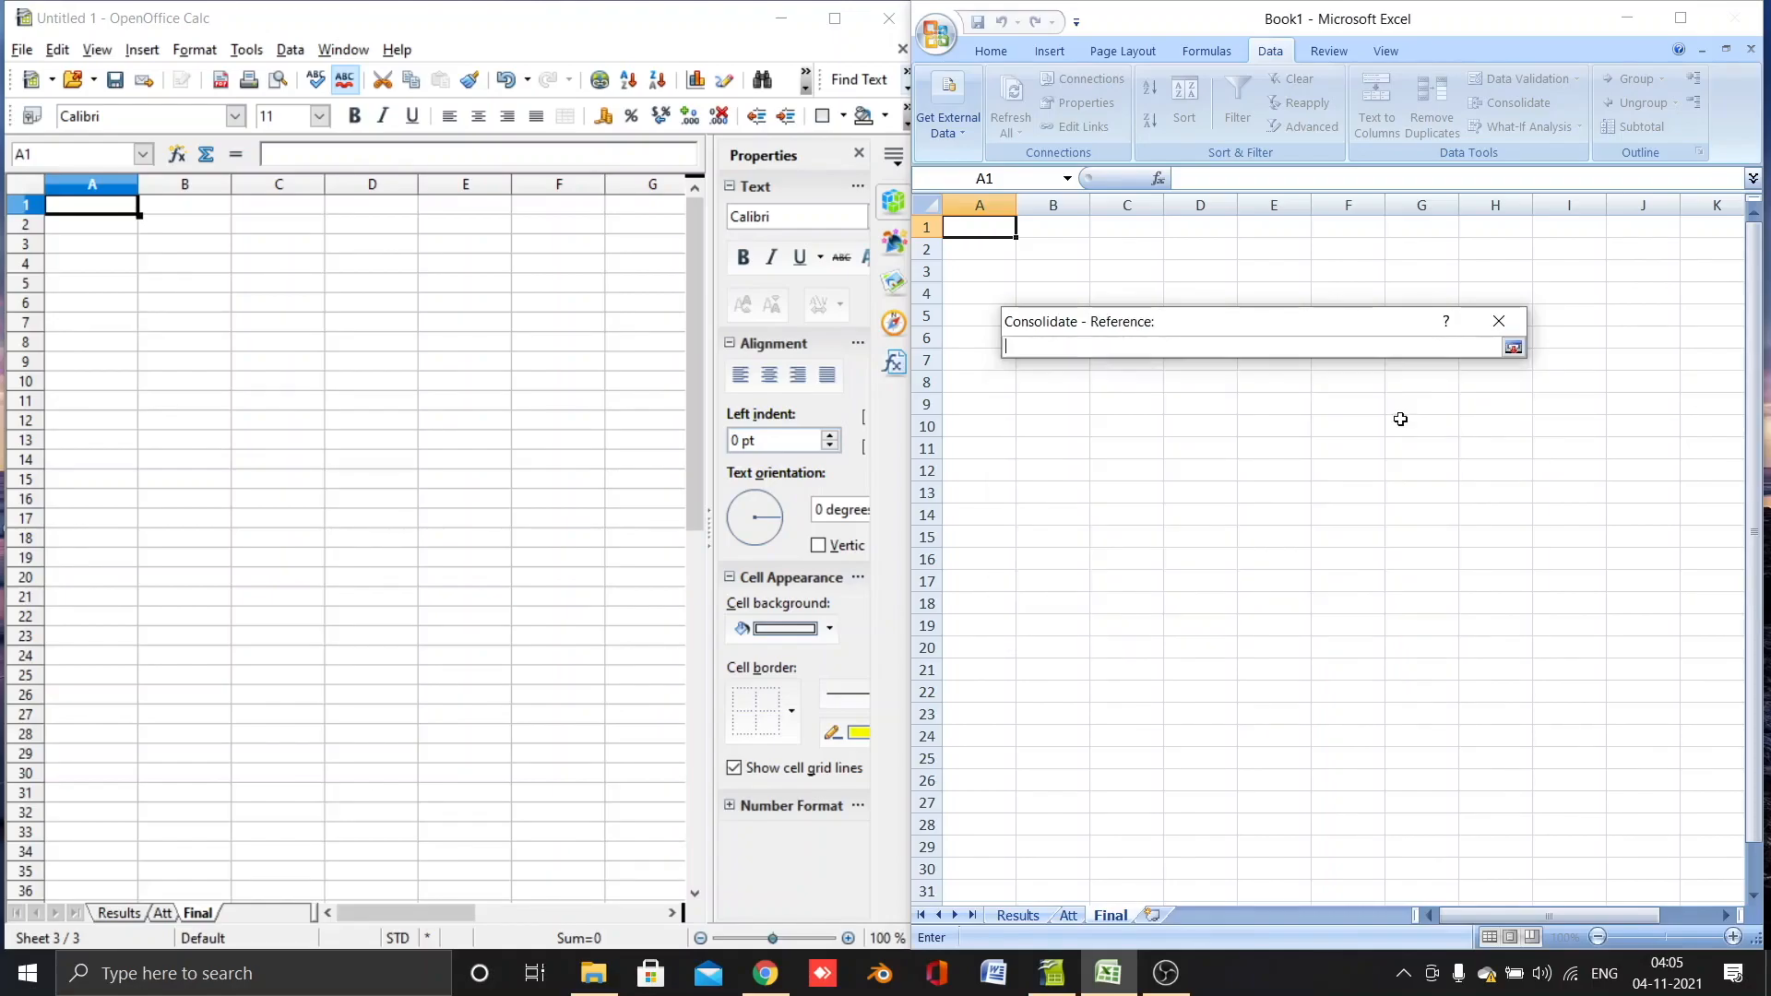
left_click(1019, 915)
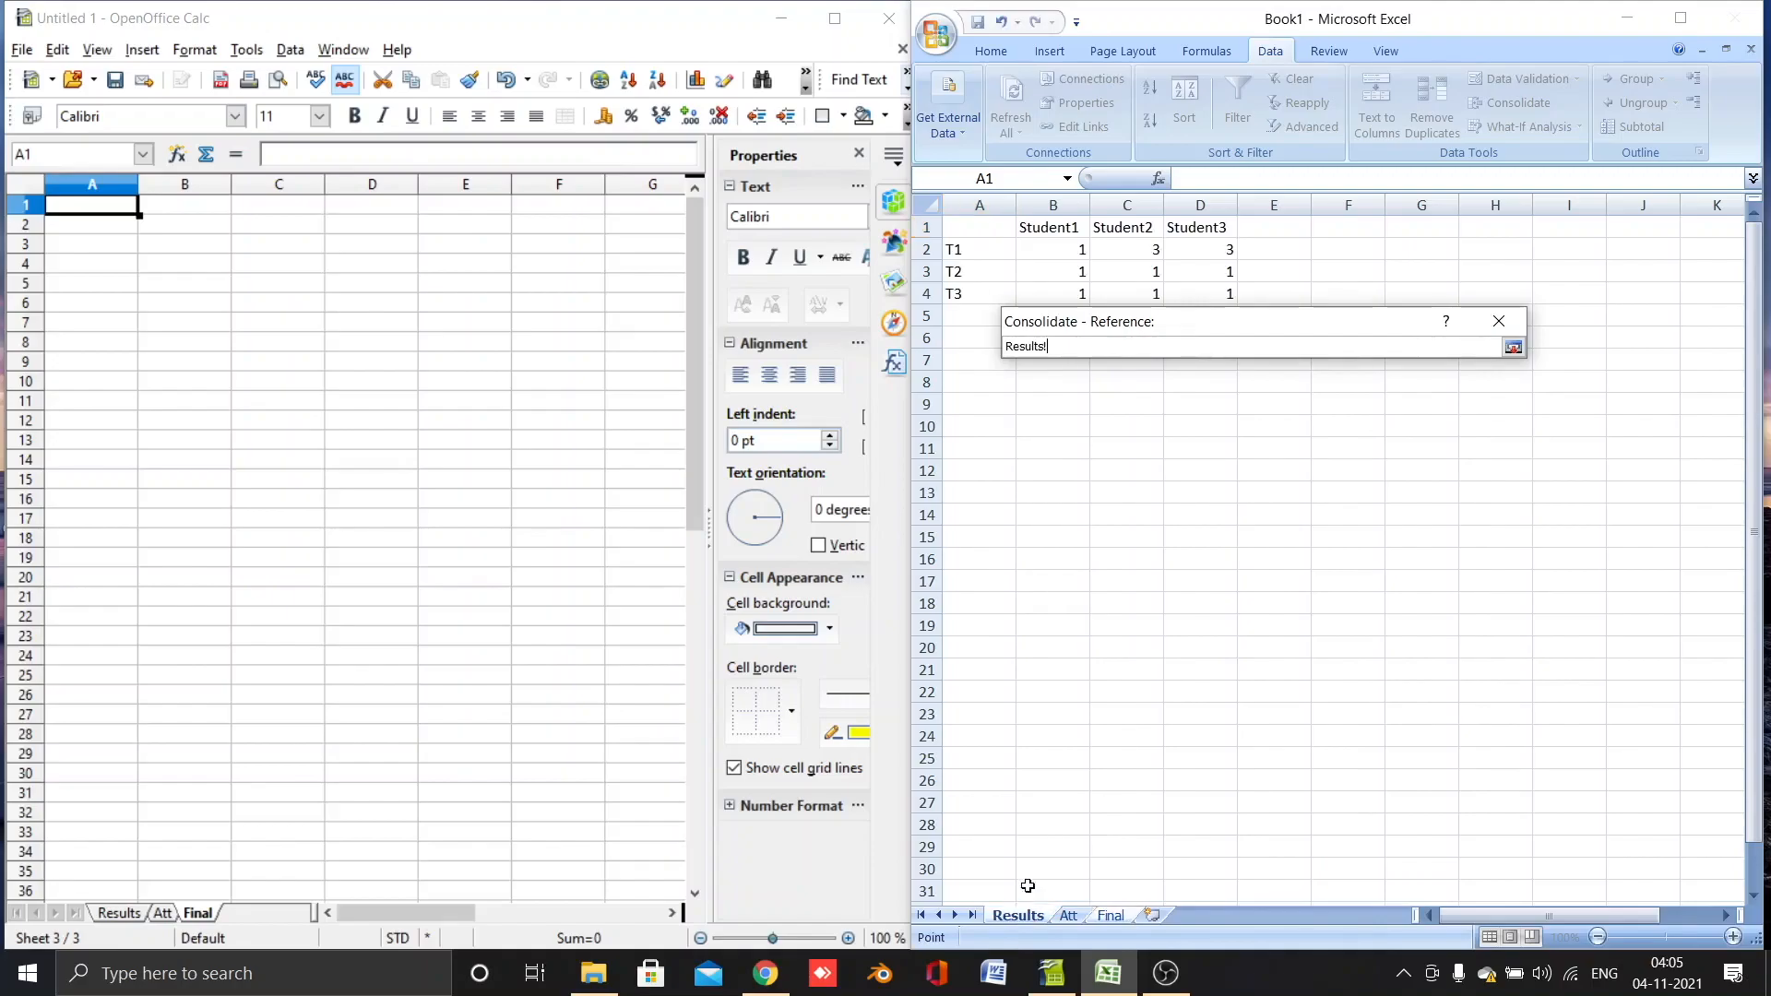
left_click_drag(1073, 323, 1234, 442)
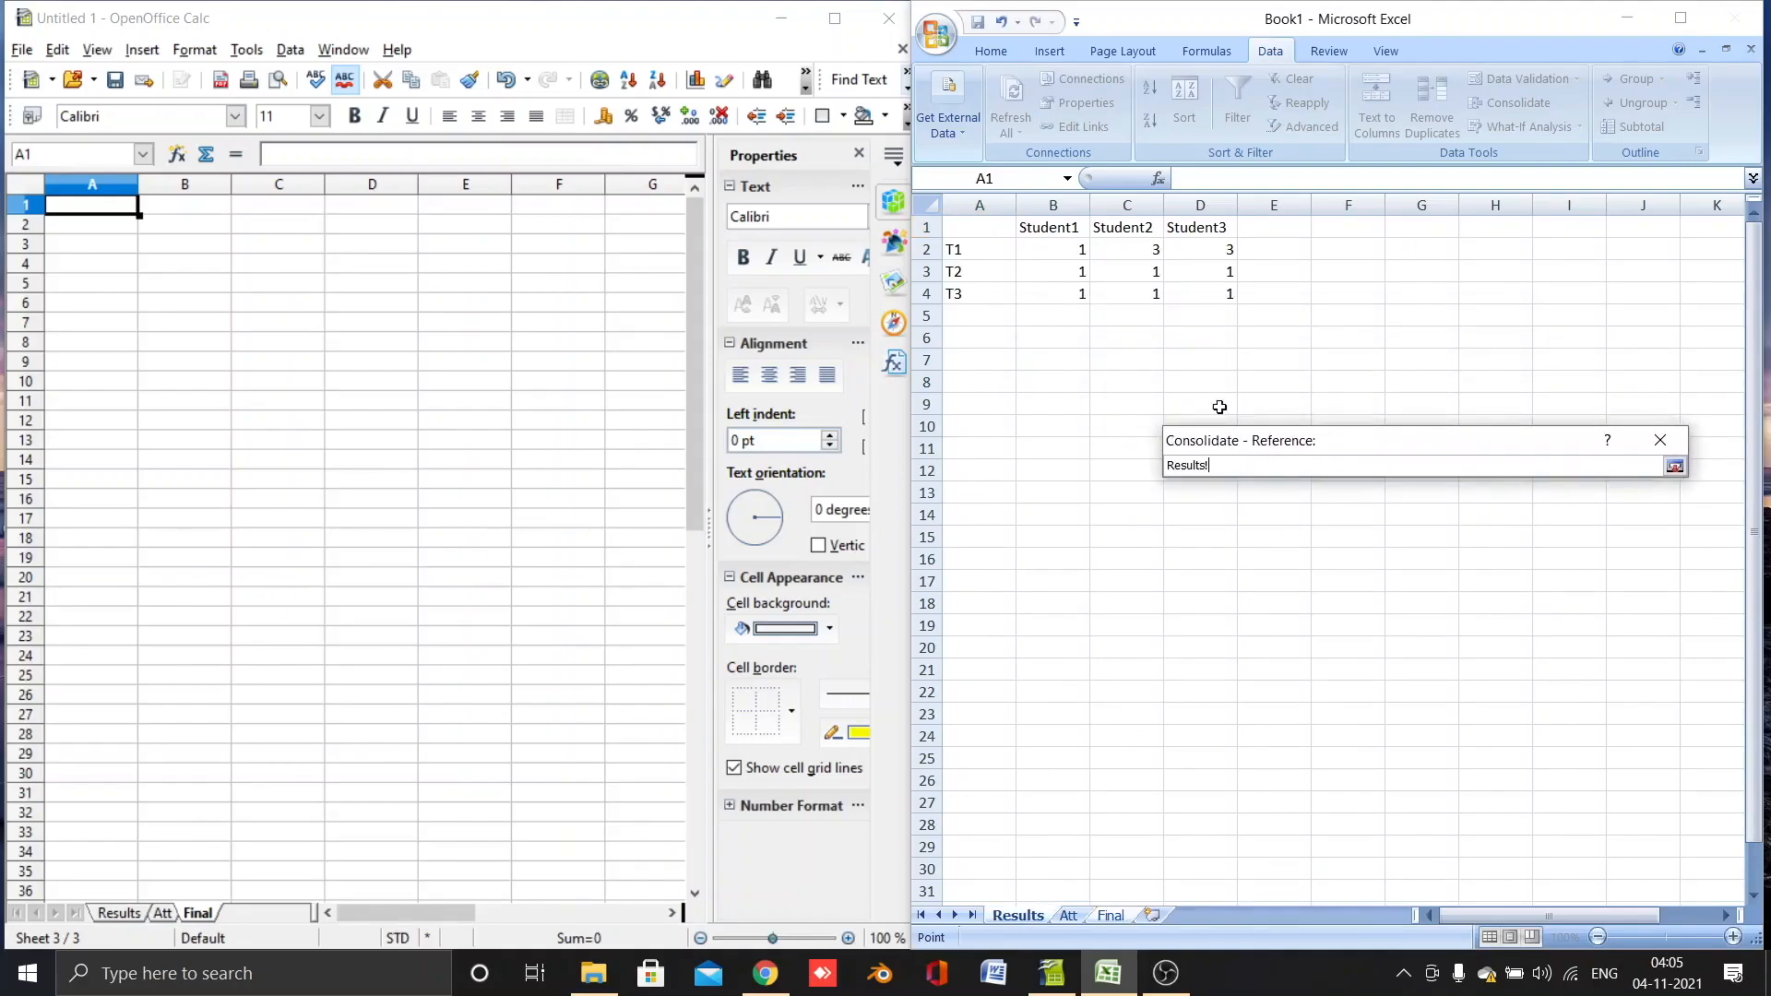
left_click_drag(978, 227, 1227, 291)
left_click_drag(1281, 465, 1151, 465)
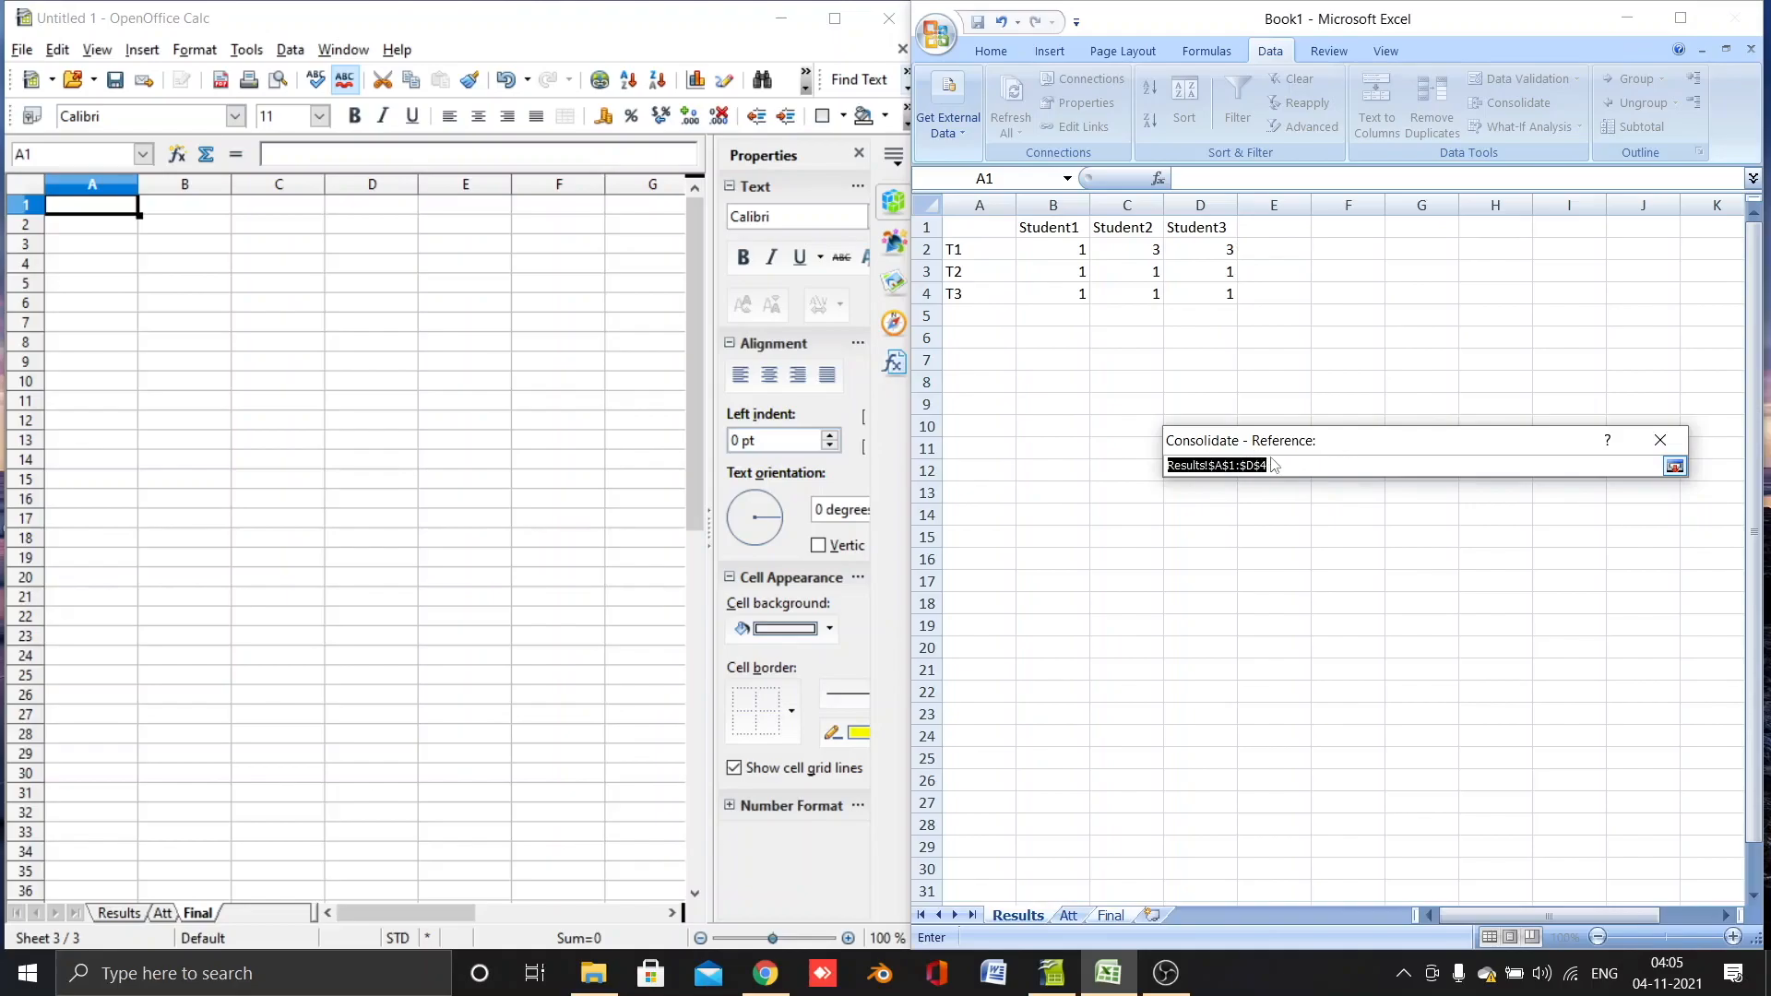
key("Return")
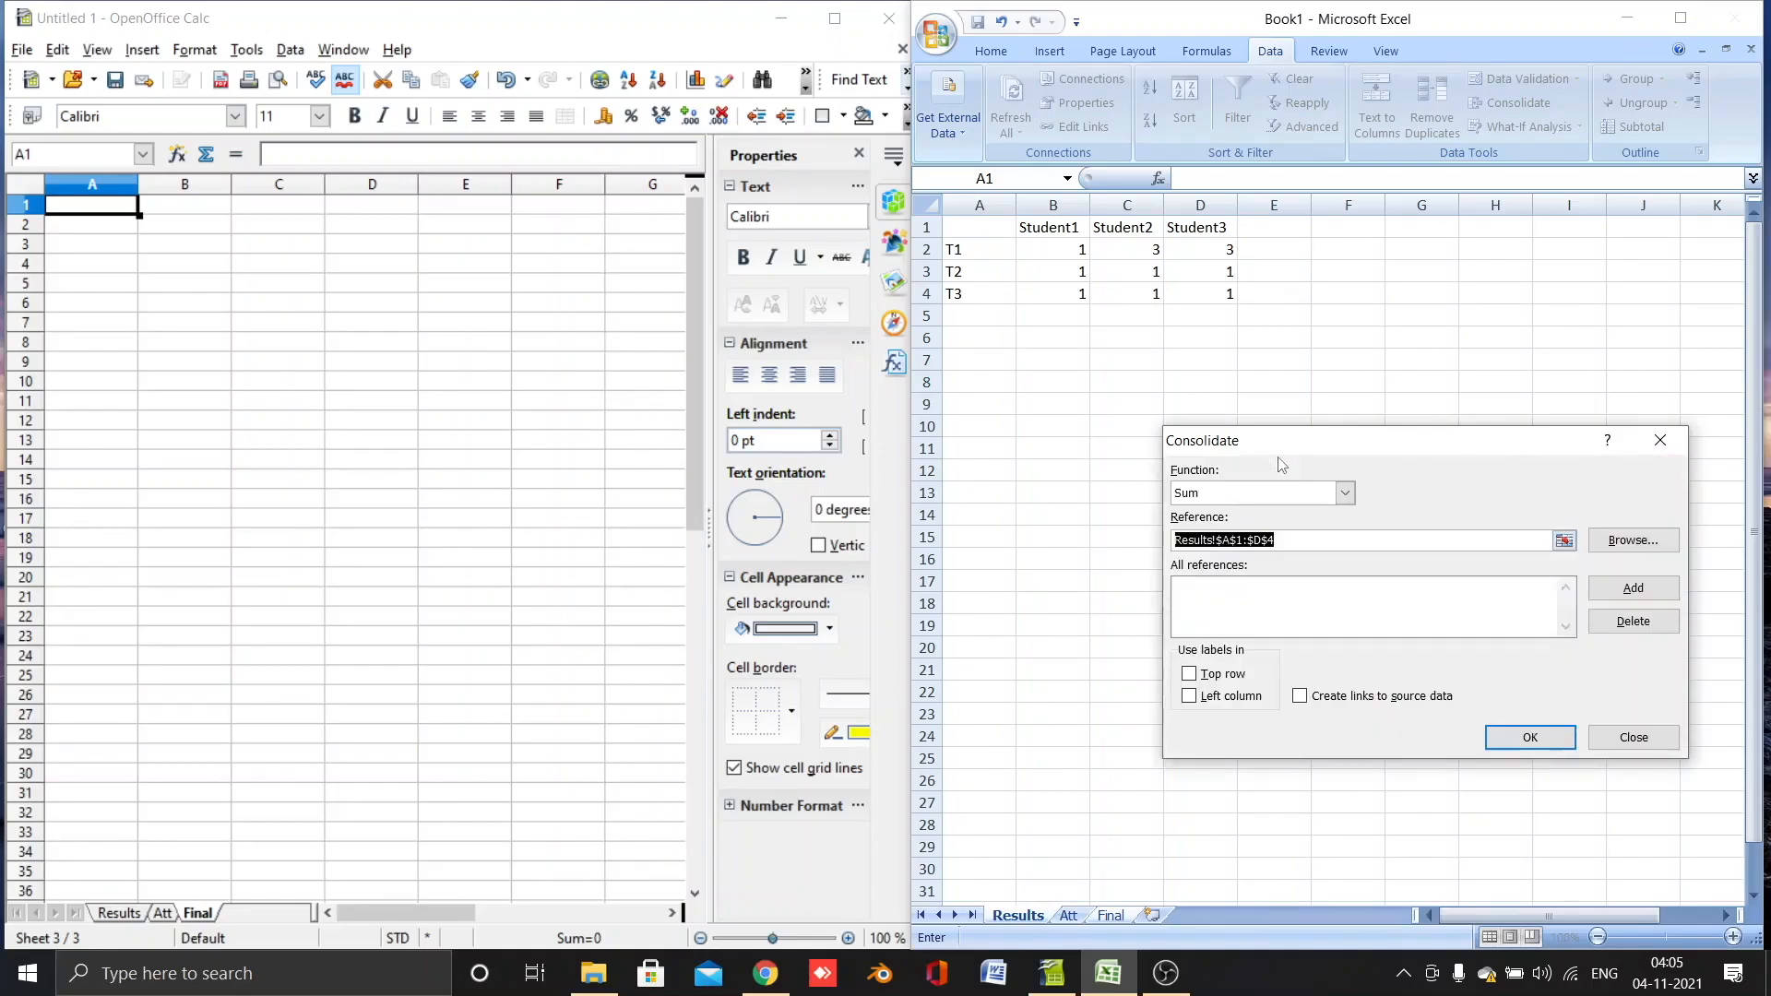
left_click(1634, 589)
left_click(1178, 595)
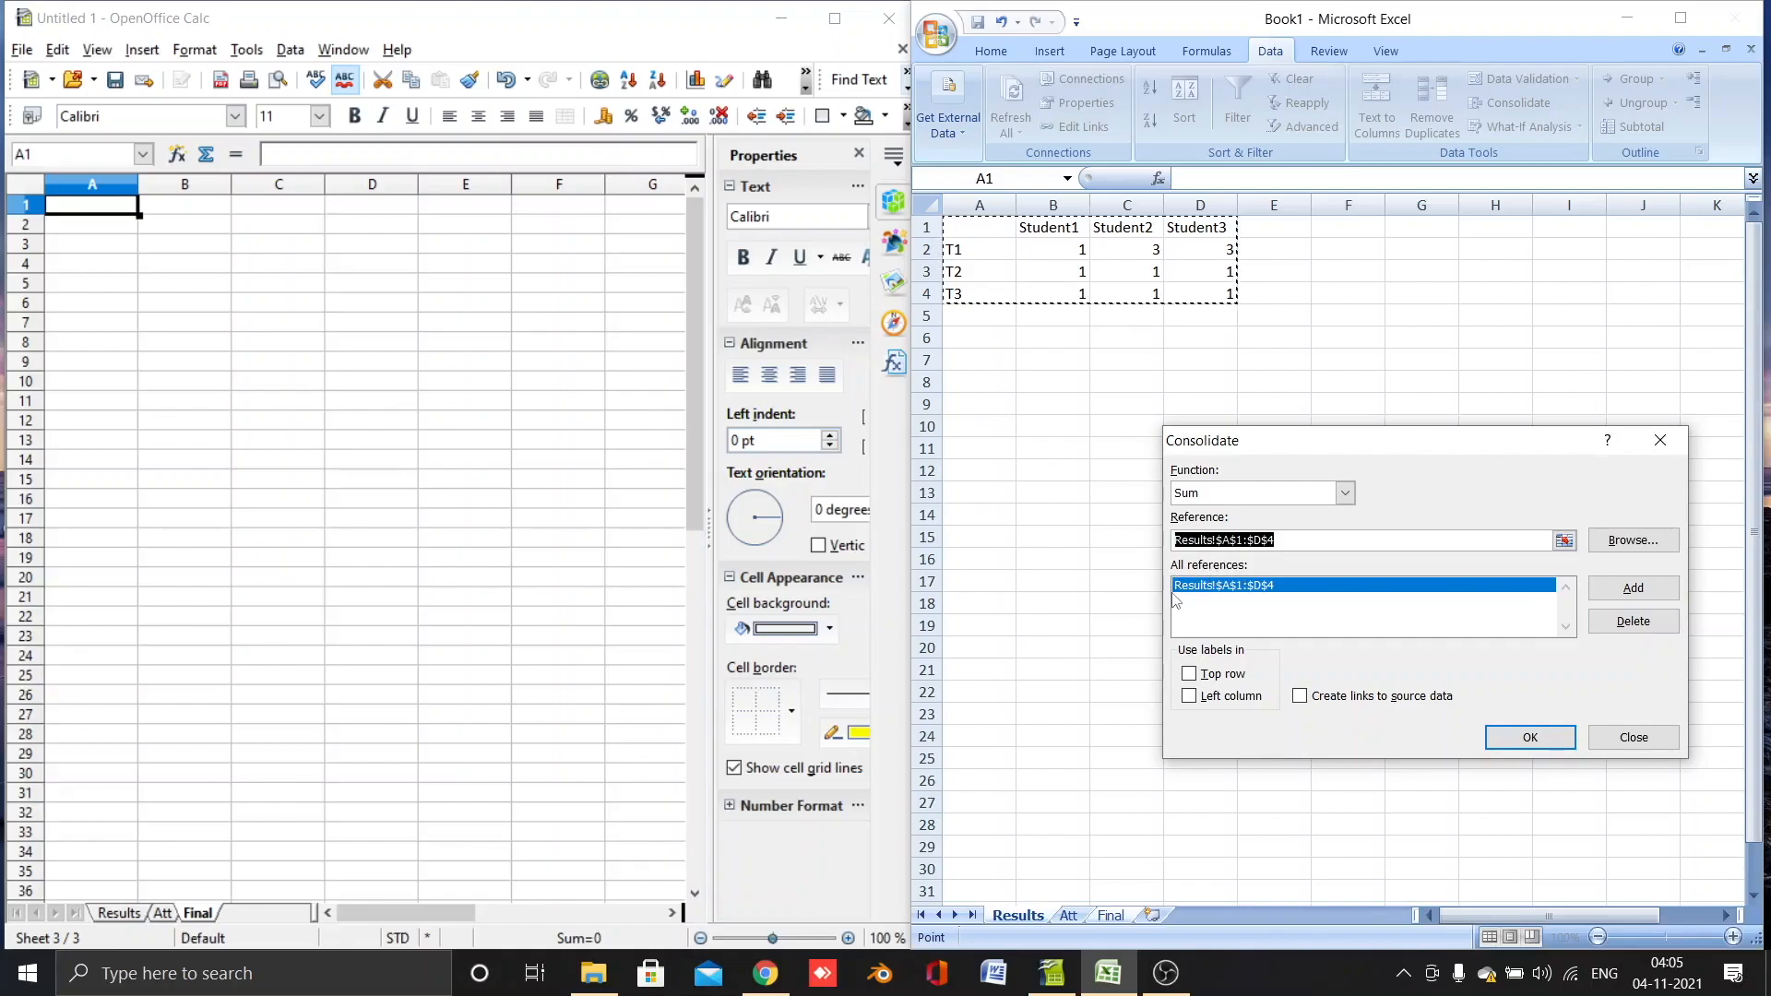
left_click(1201, 602)
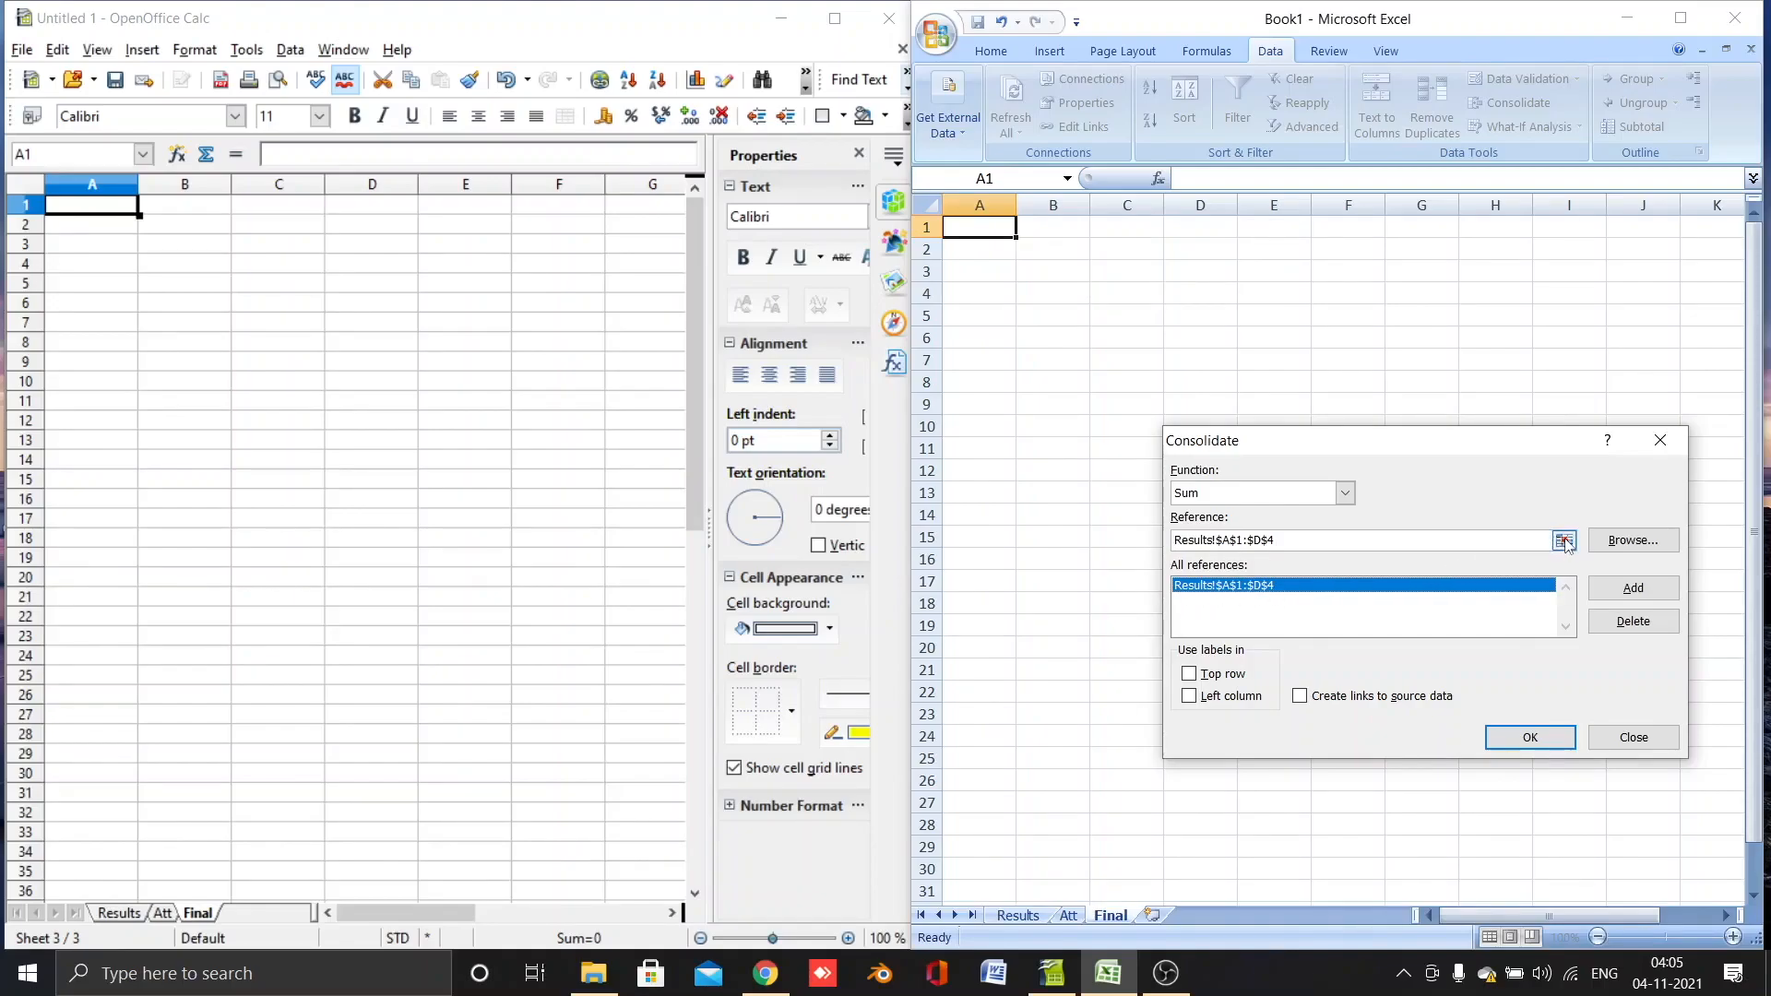
Step: Add the range A1:D4 of the Att sheet to the consolidation references
left_click(1565, 541)
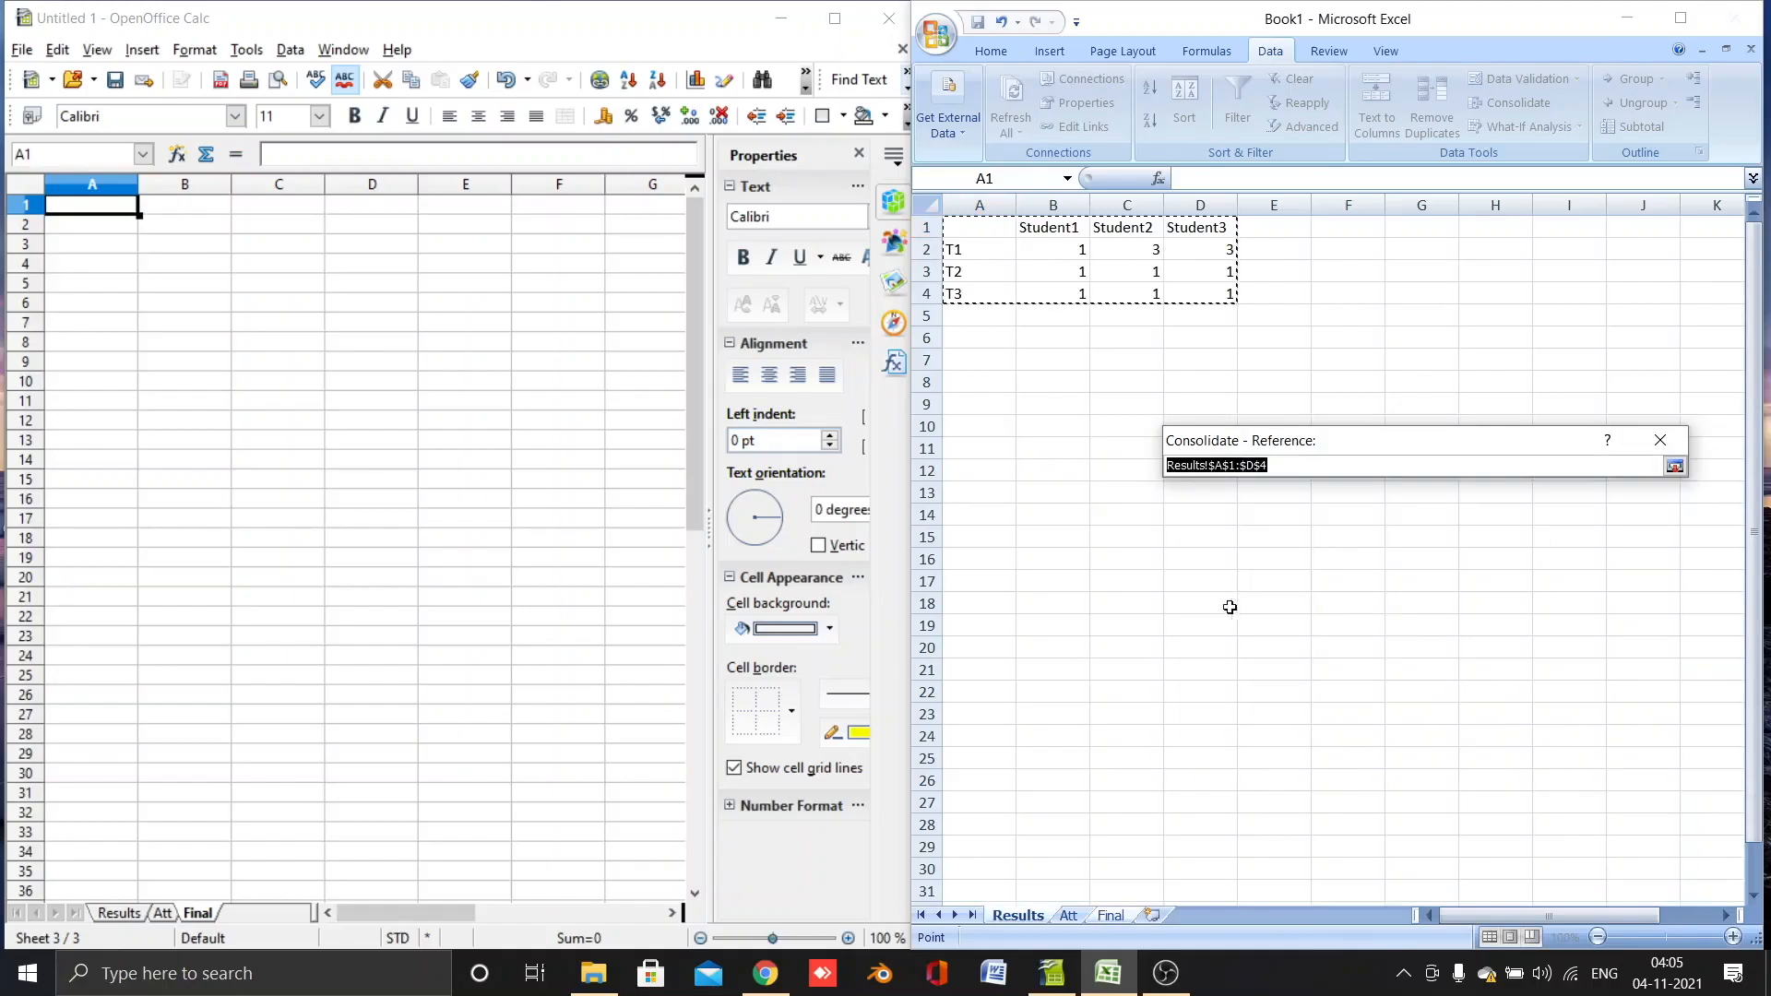
left_click(1069, 916)
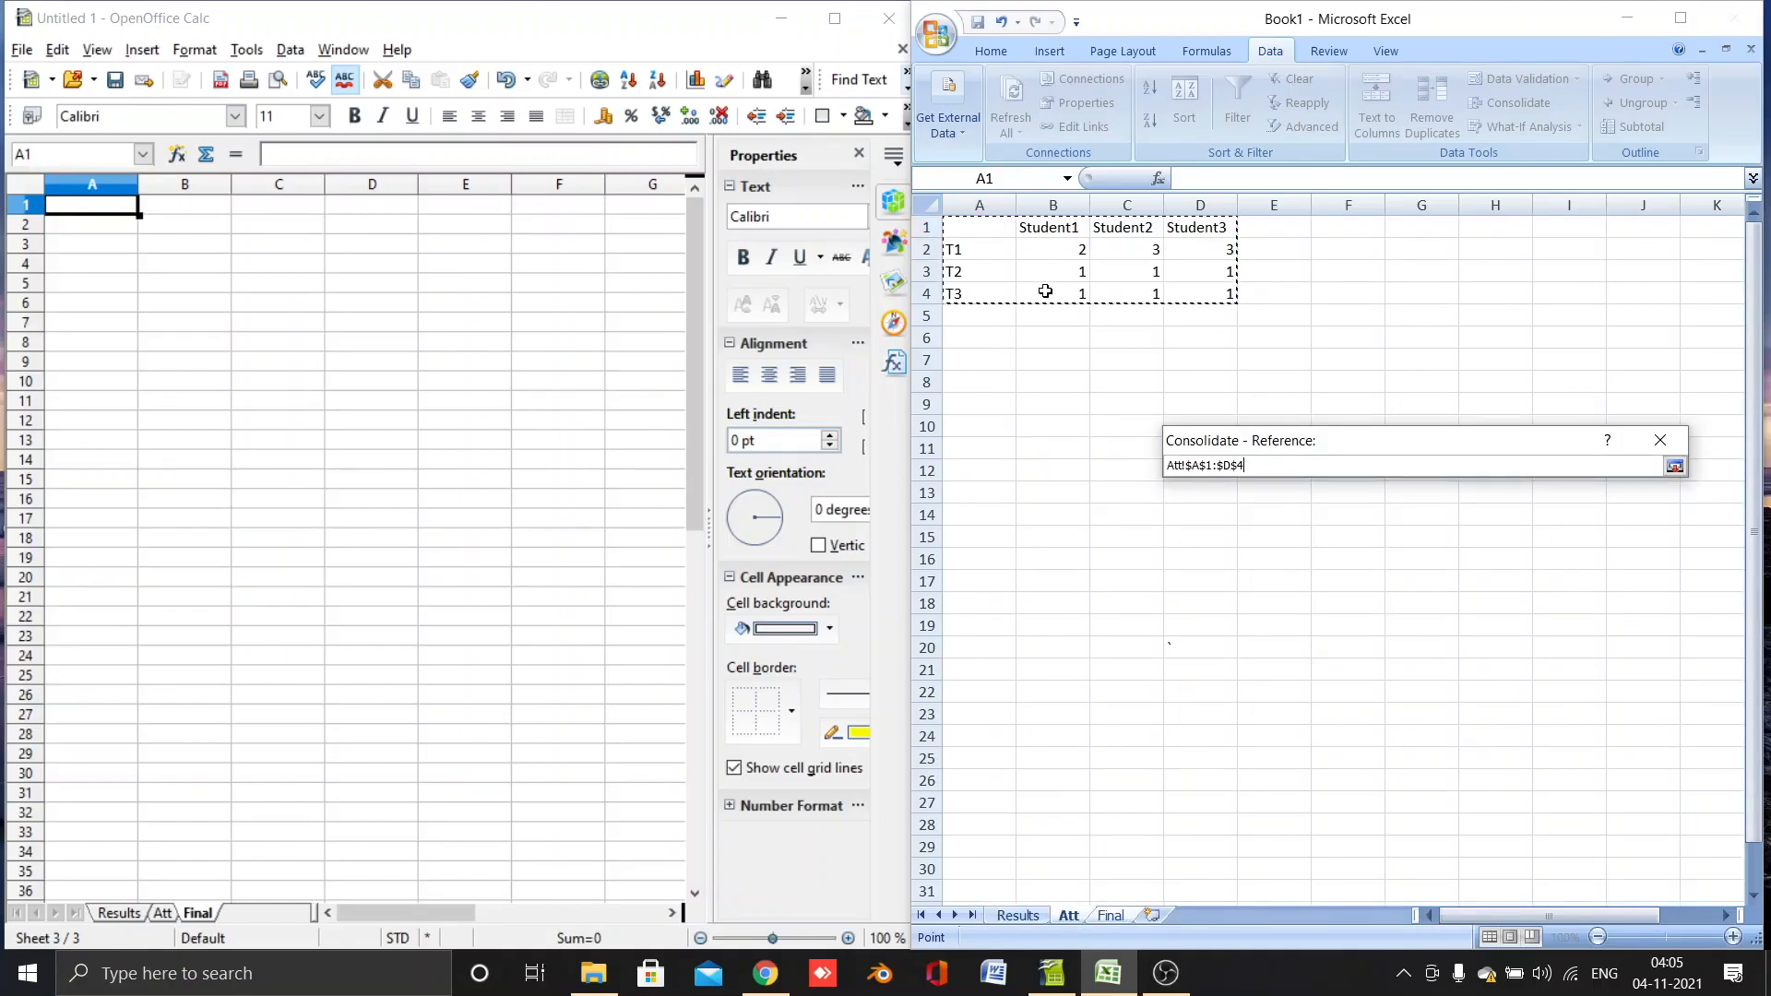
left_click_drag(978, 225, 1199, 290)
left_click_drag(1270, 466, 1158, 463)
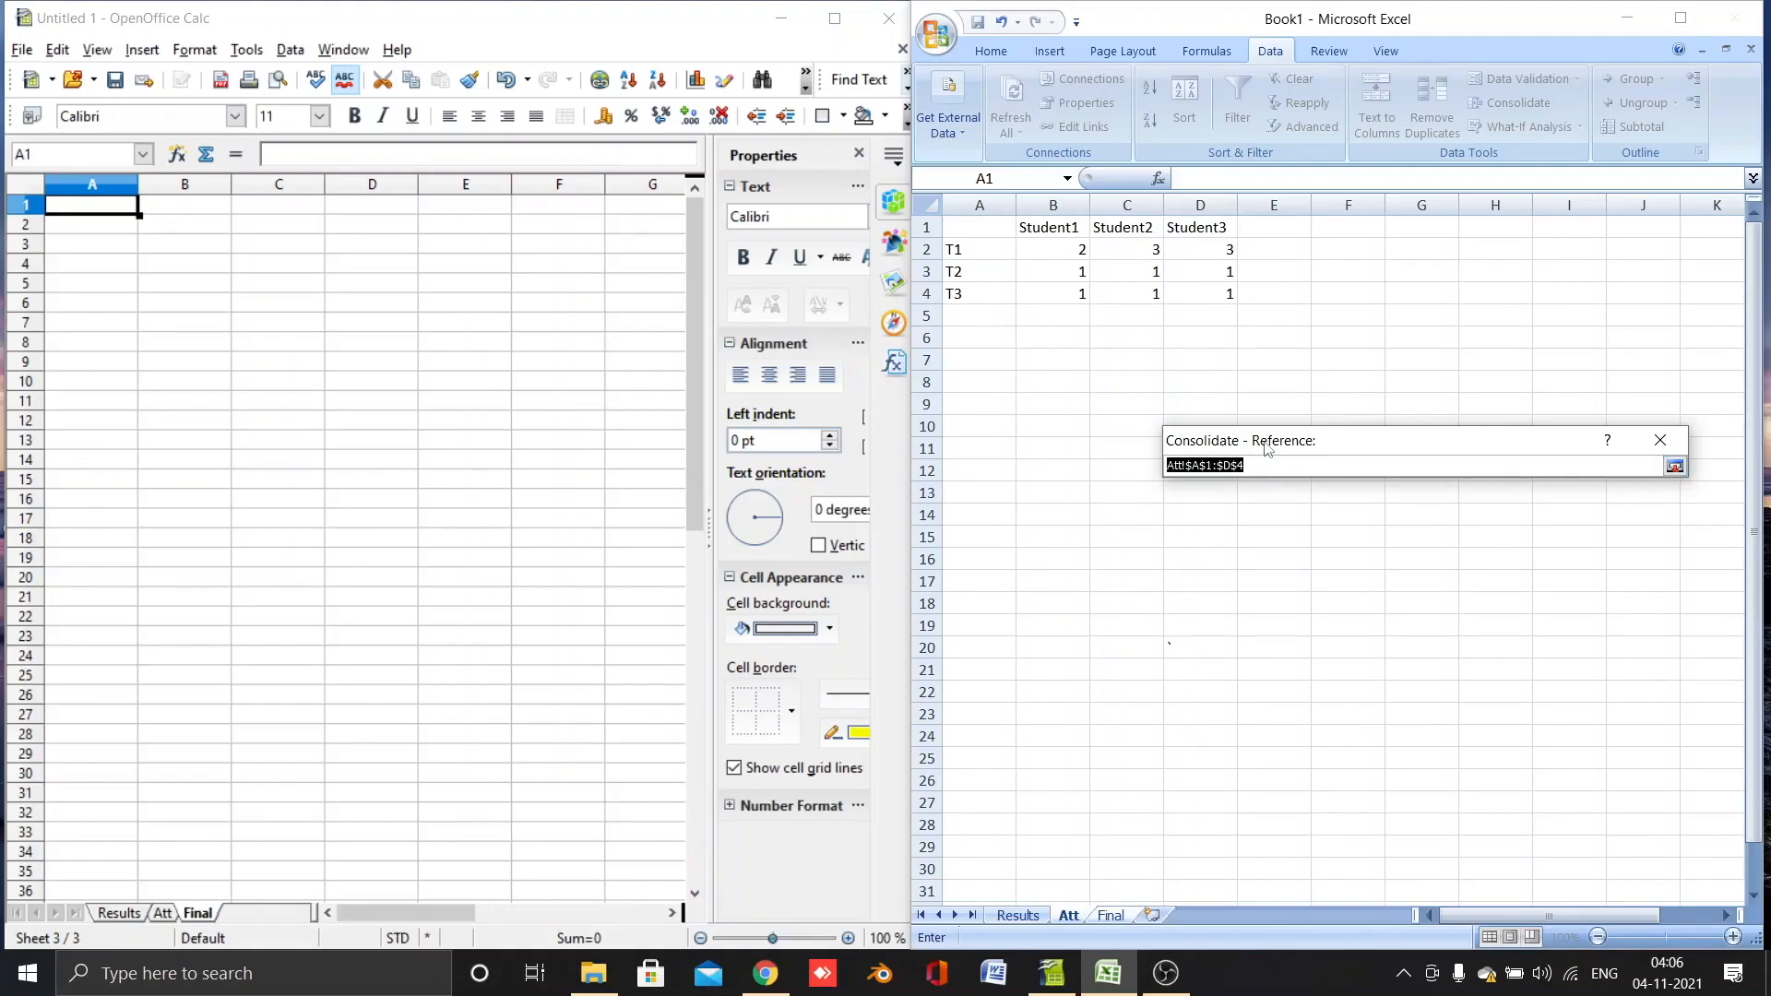
key("Return")
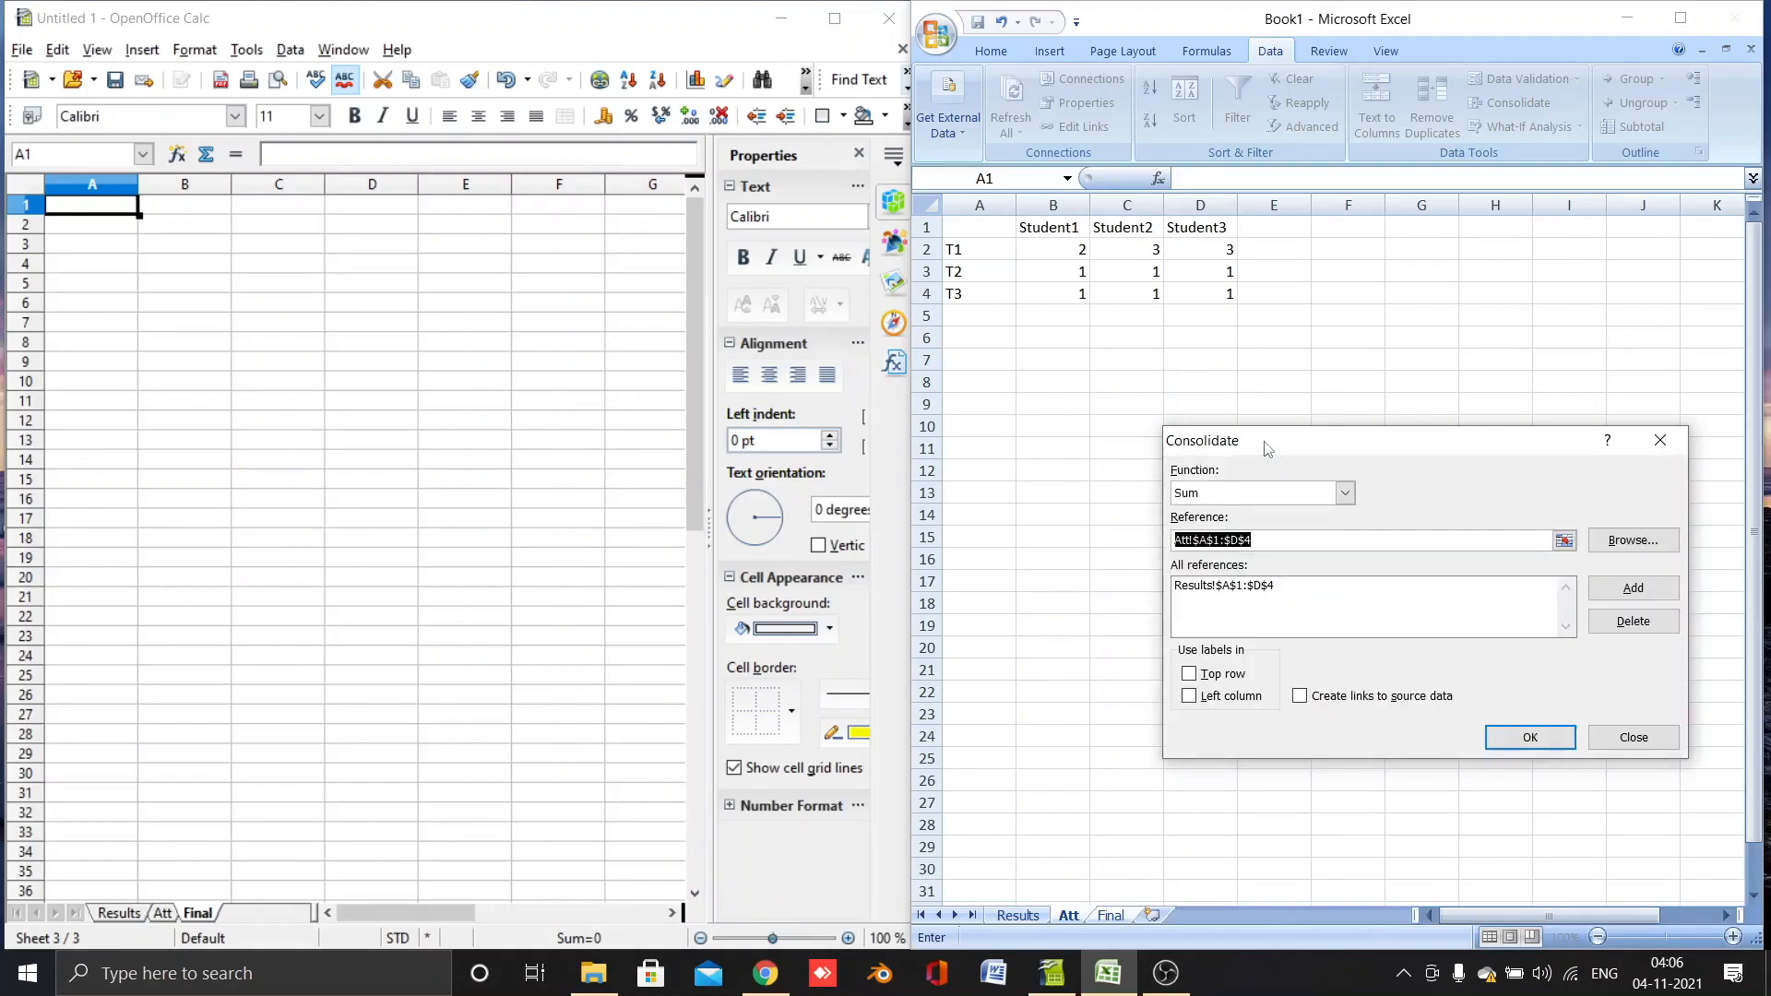
left_click(1616, 598)
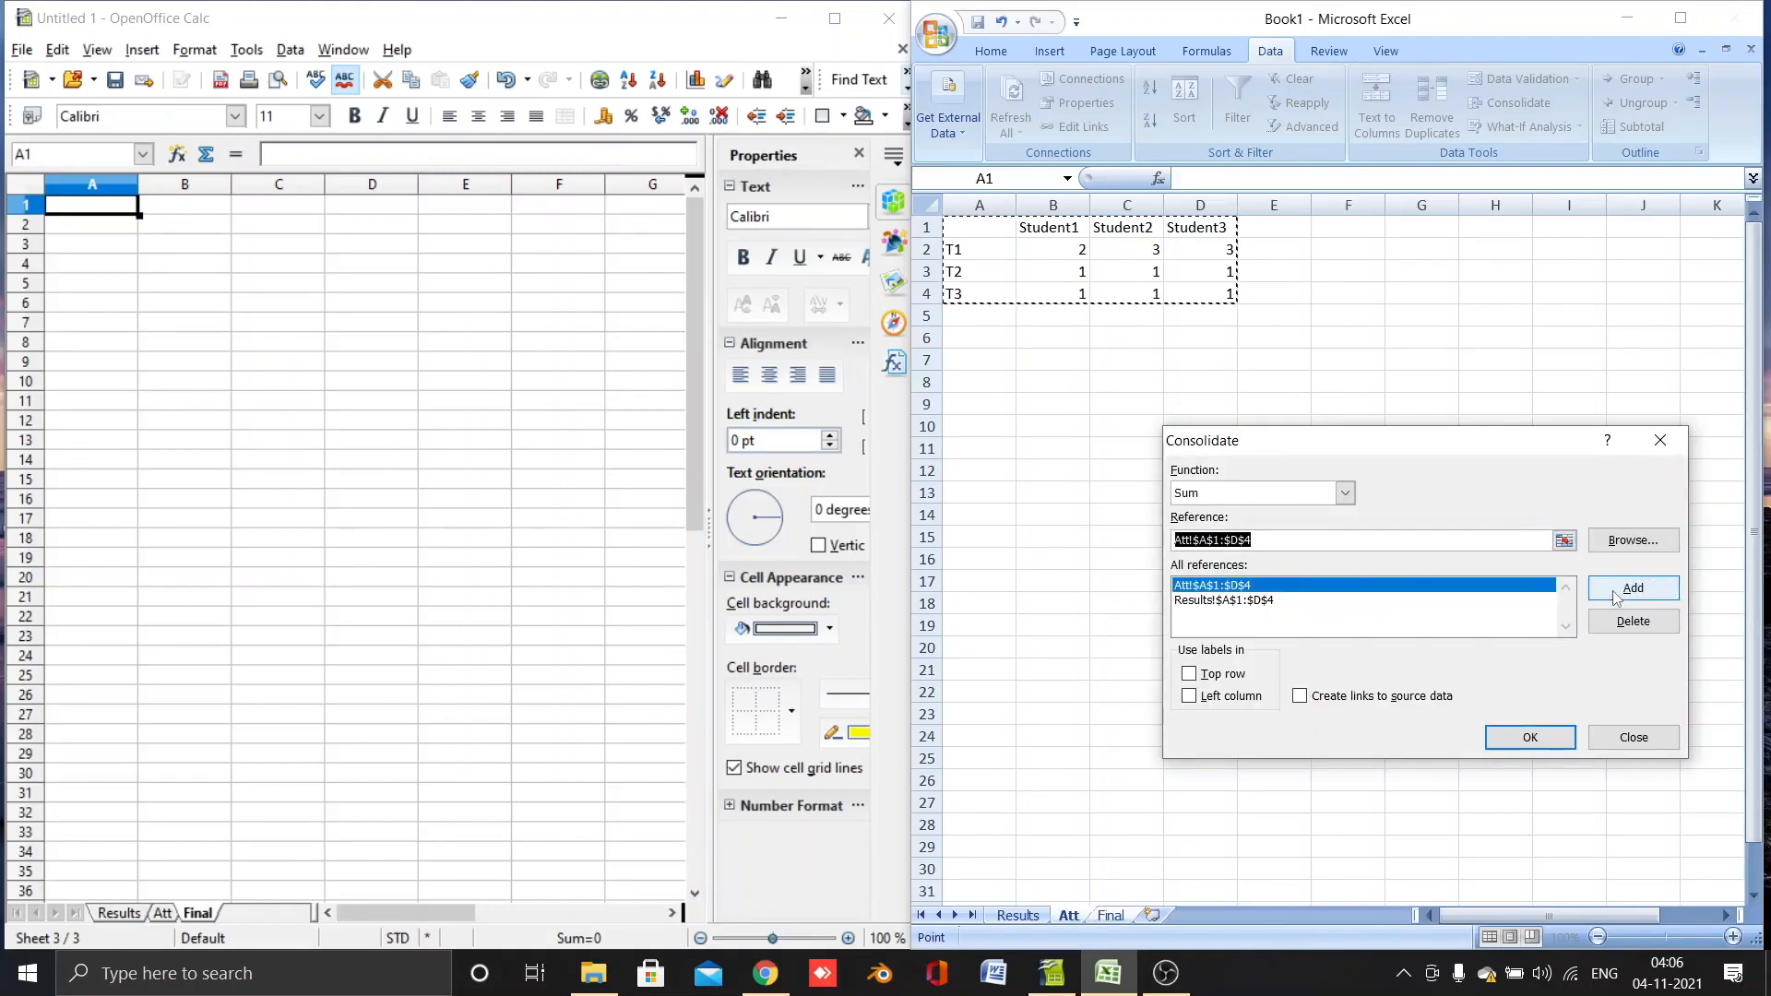
Step: Empty the leftover reference and consolidate into the Final sheet using labels from the top row and left column
left_click(1112, 917)
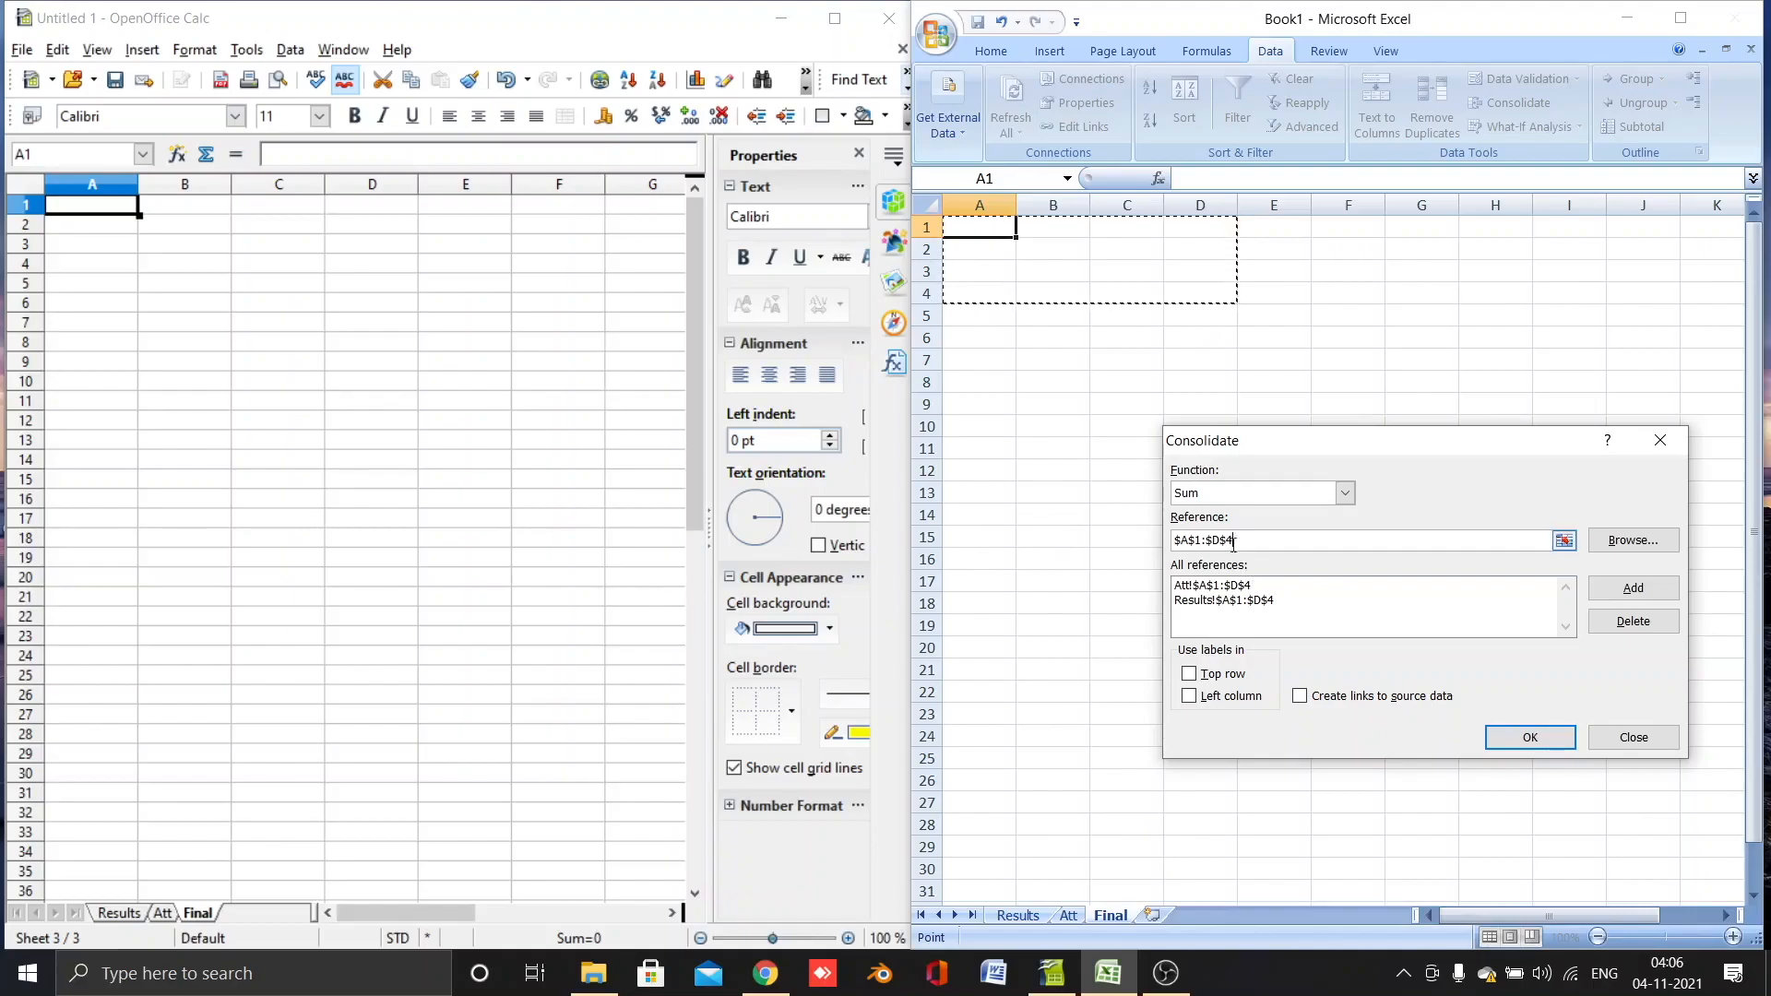
left_click_drag(1236, 539, 1154, 539)
key("BackSpace")
left_click(1190, 676)
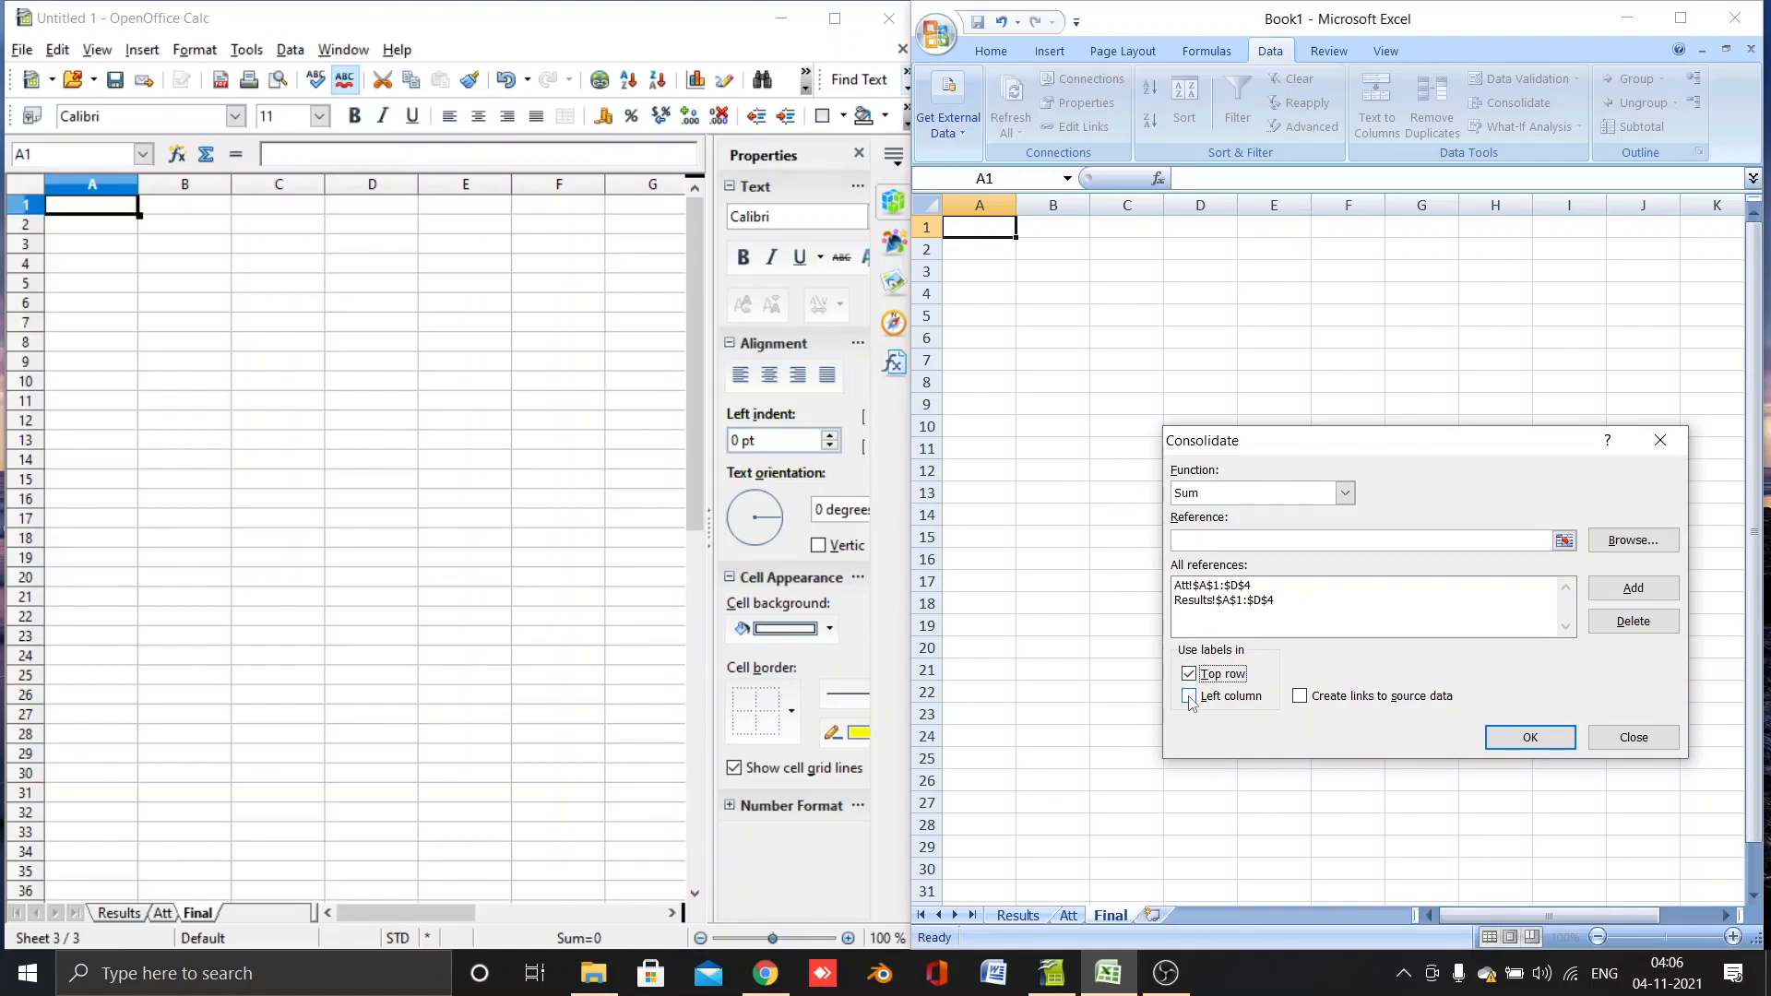
left_click(1190, 697)
left_click(1528, 738)
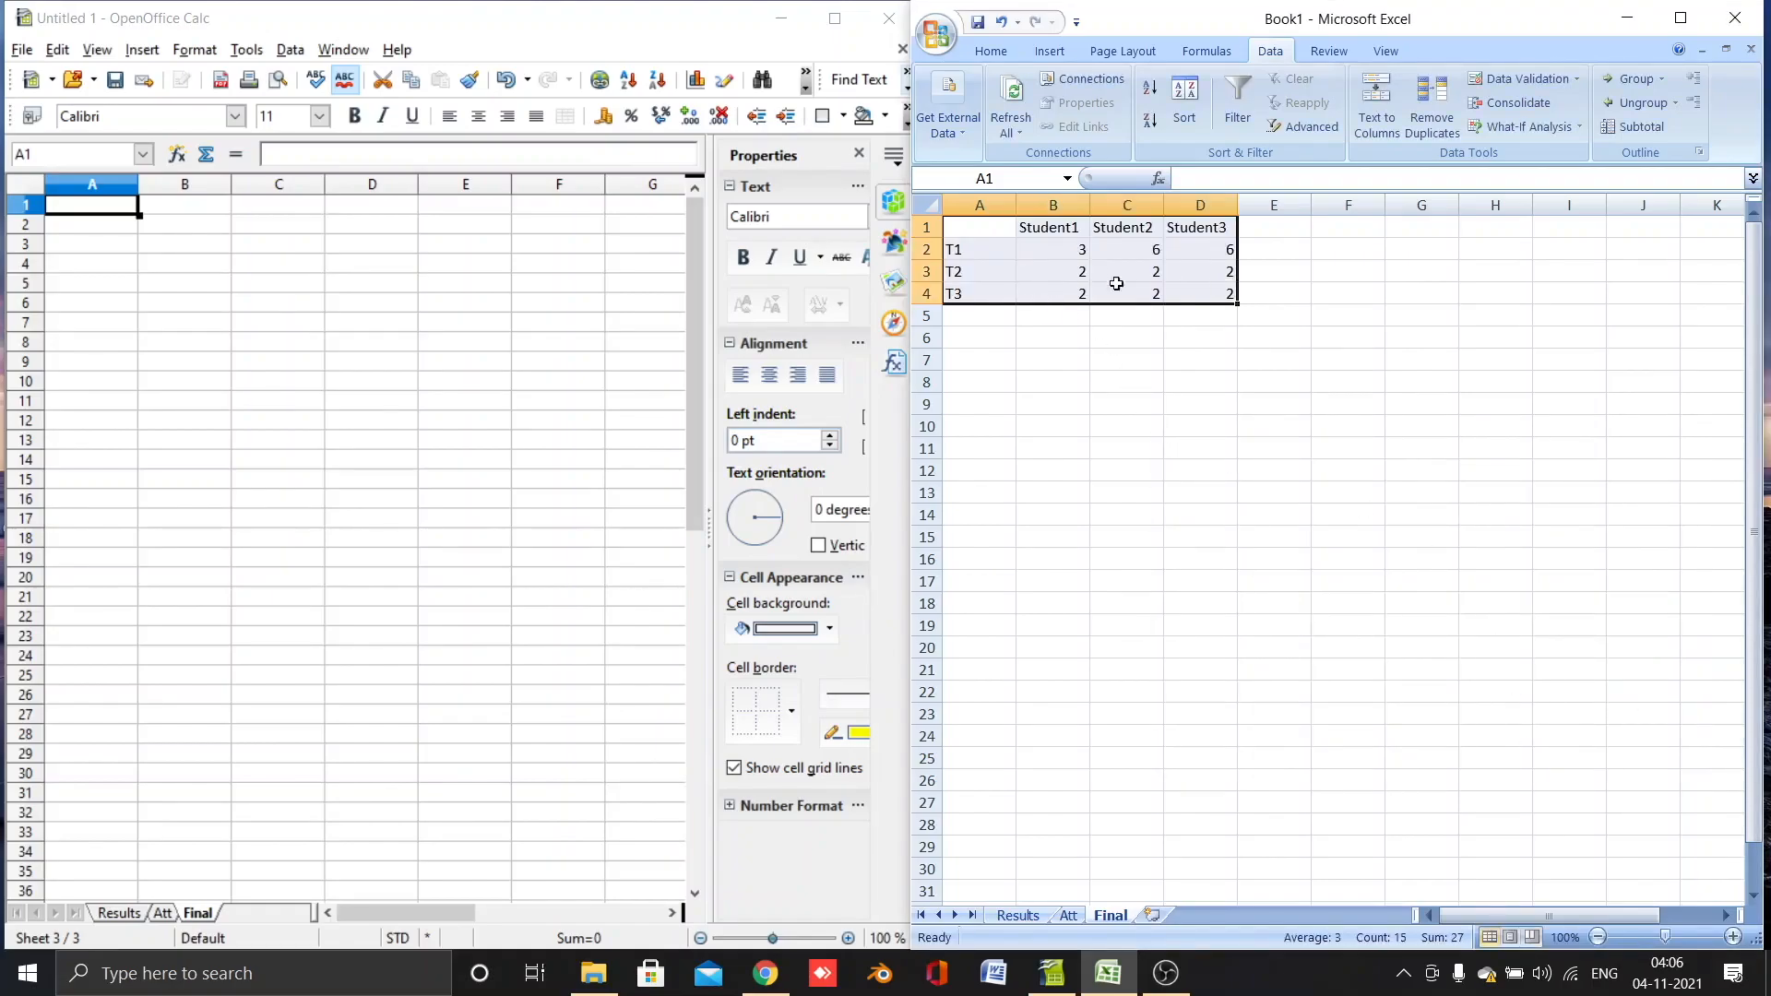
Step: Compare the consolidated values on the Final sheet with the source tables on Results and Att
left_click(1076, 335)
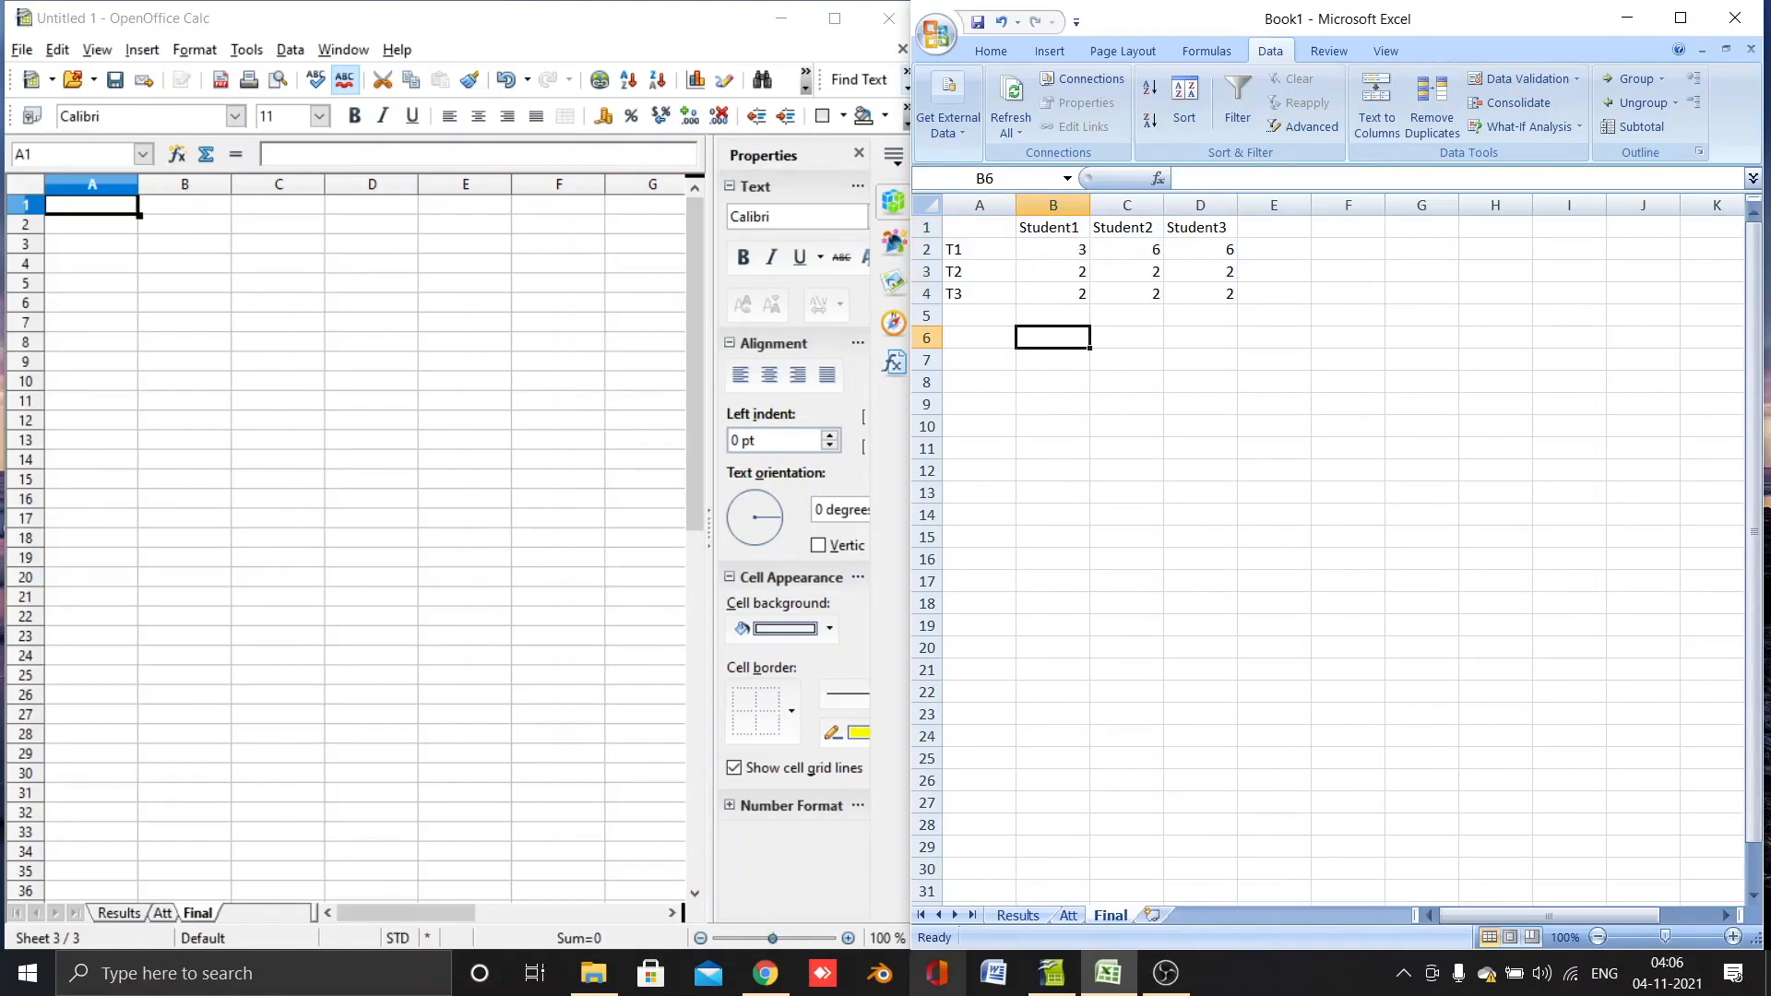
left_click(1015, 915)
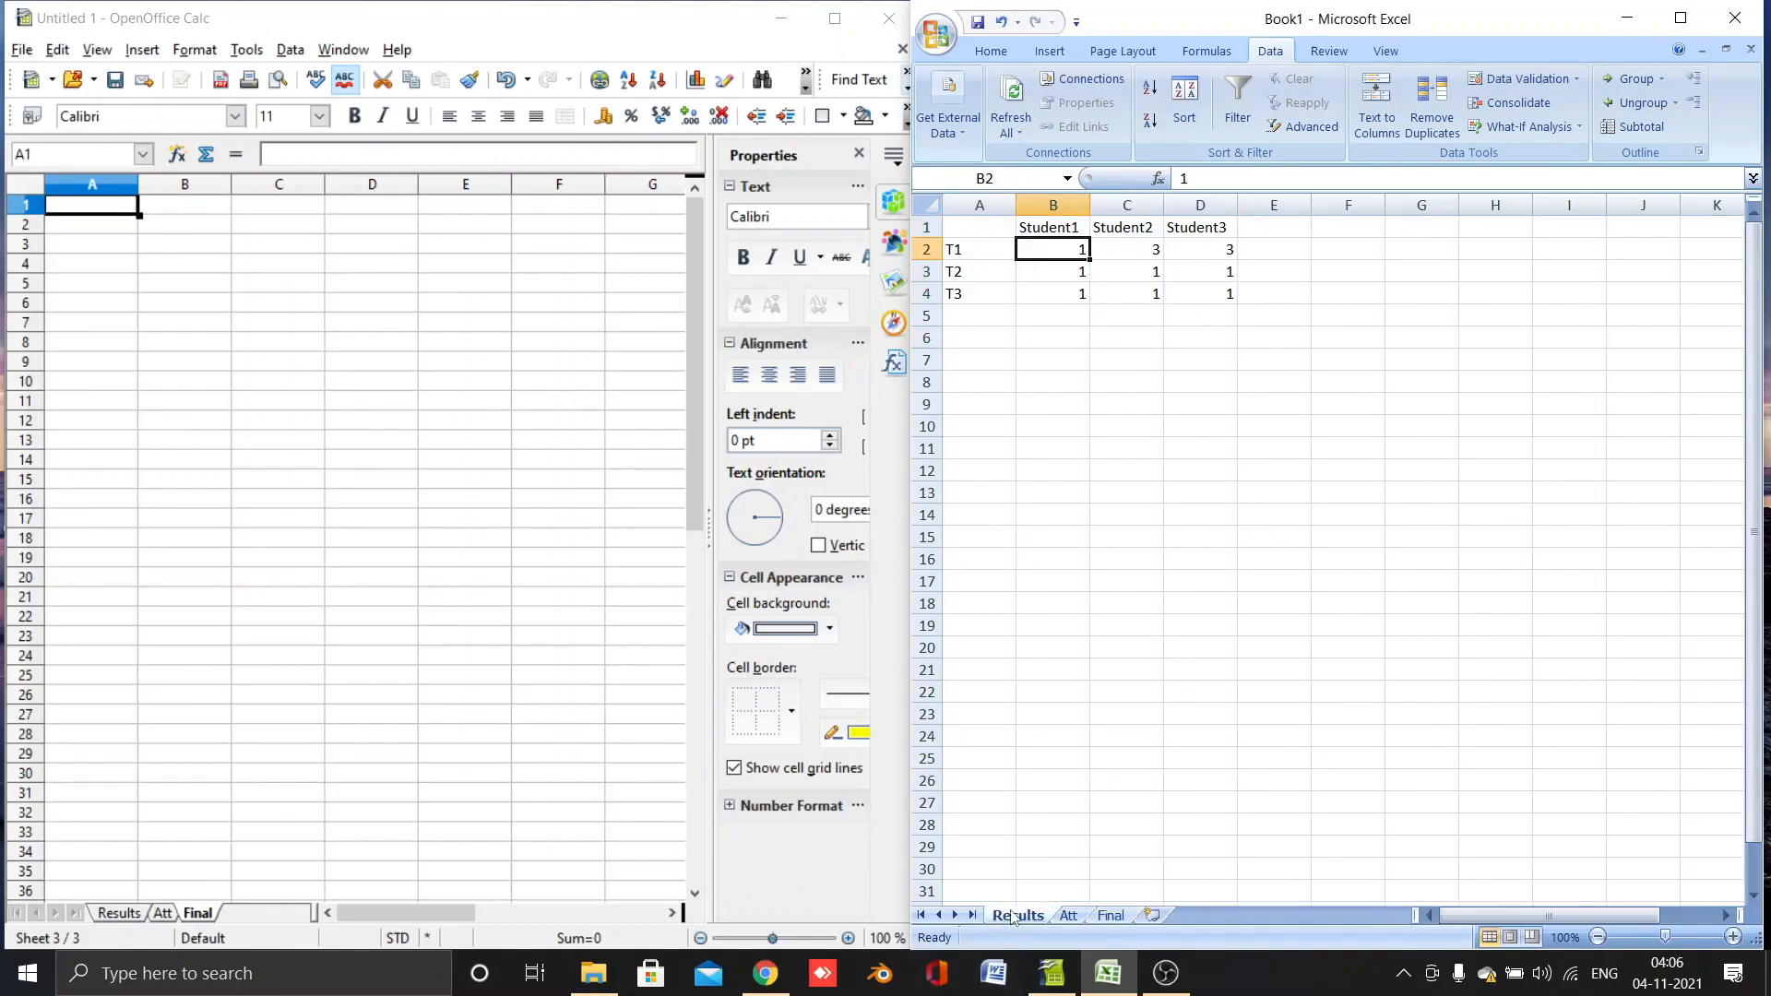
left_click(1070, 915)
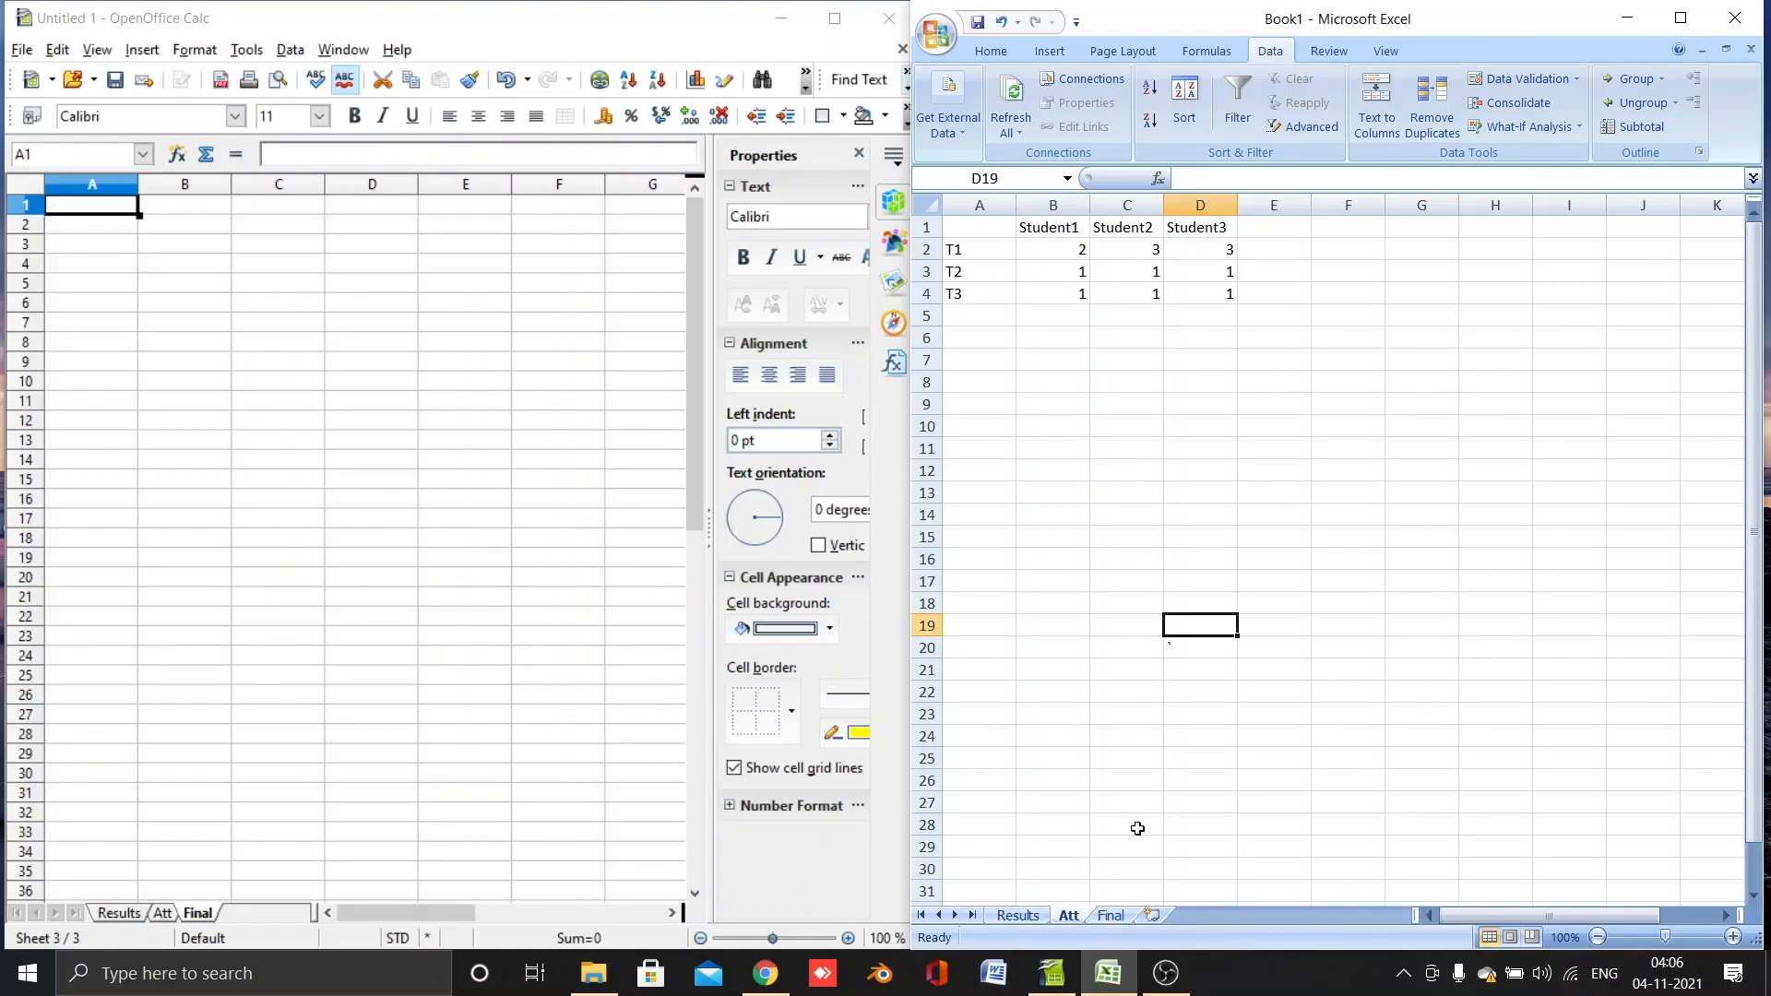
left_click(1109, 916)
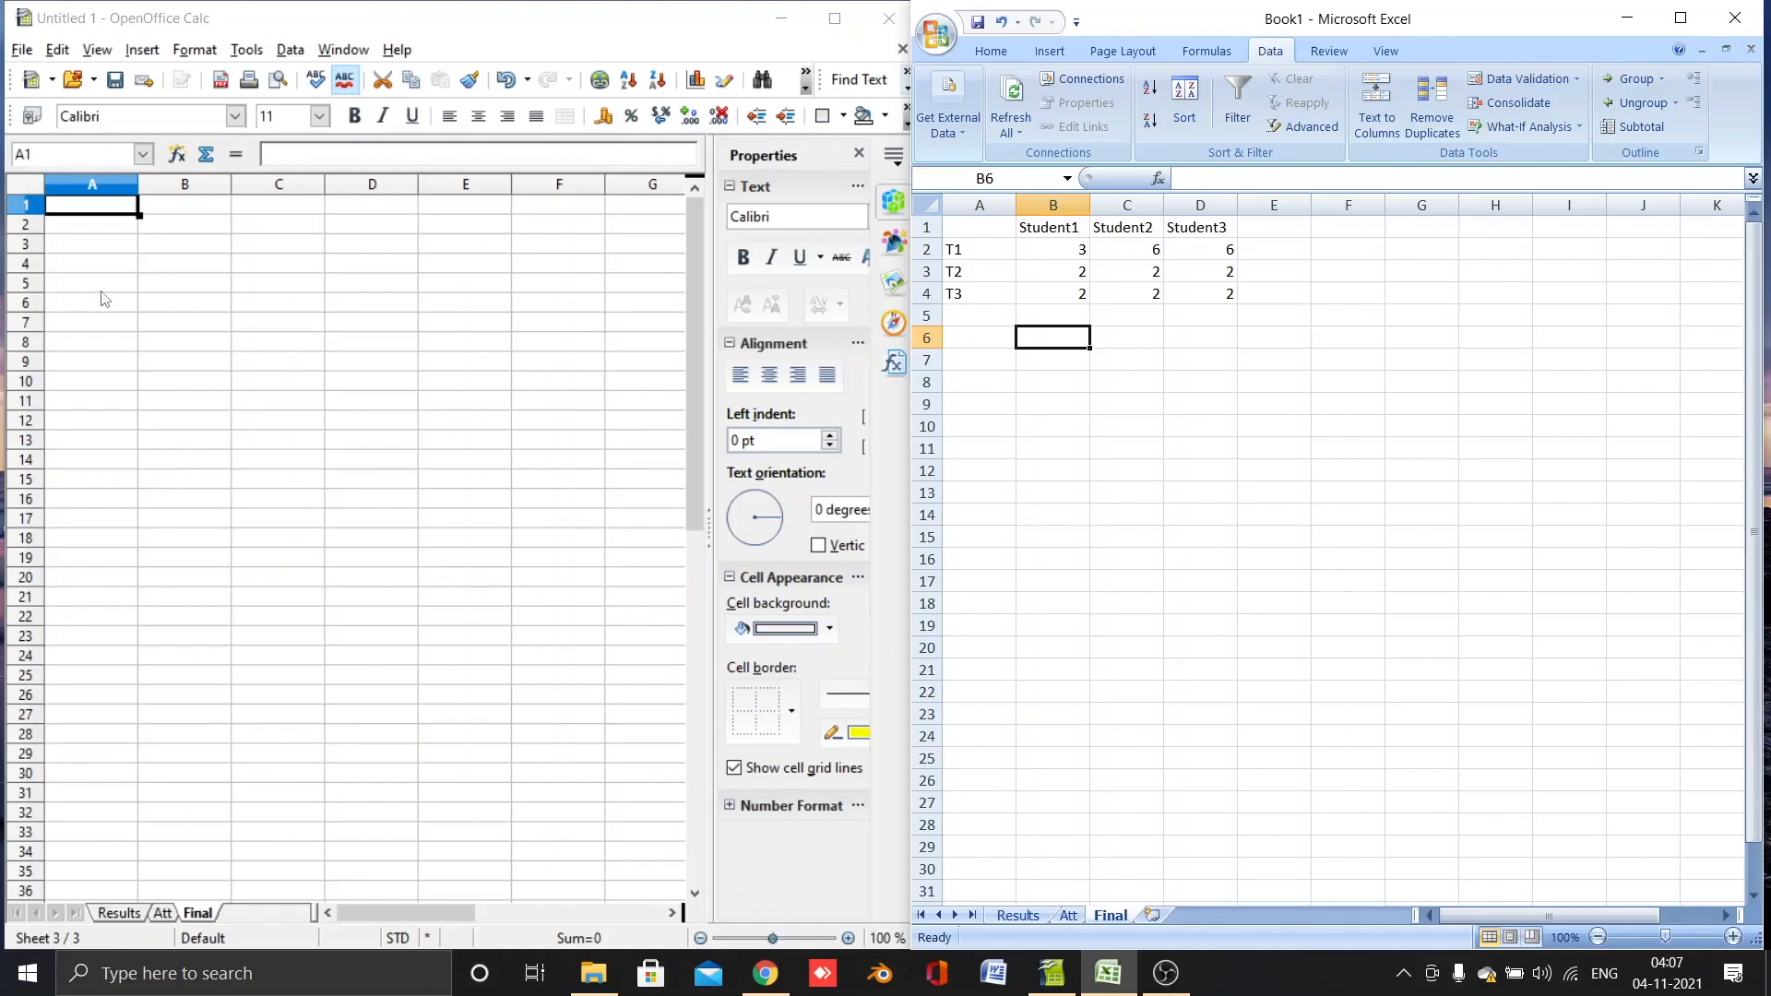
Step: Switch to OpenOffice Calc and start a consolidation at cell A1 of the Final sheet with the Sum function
left_click(121, 208)
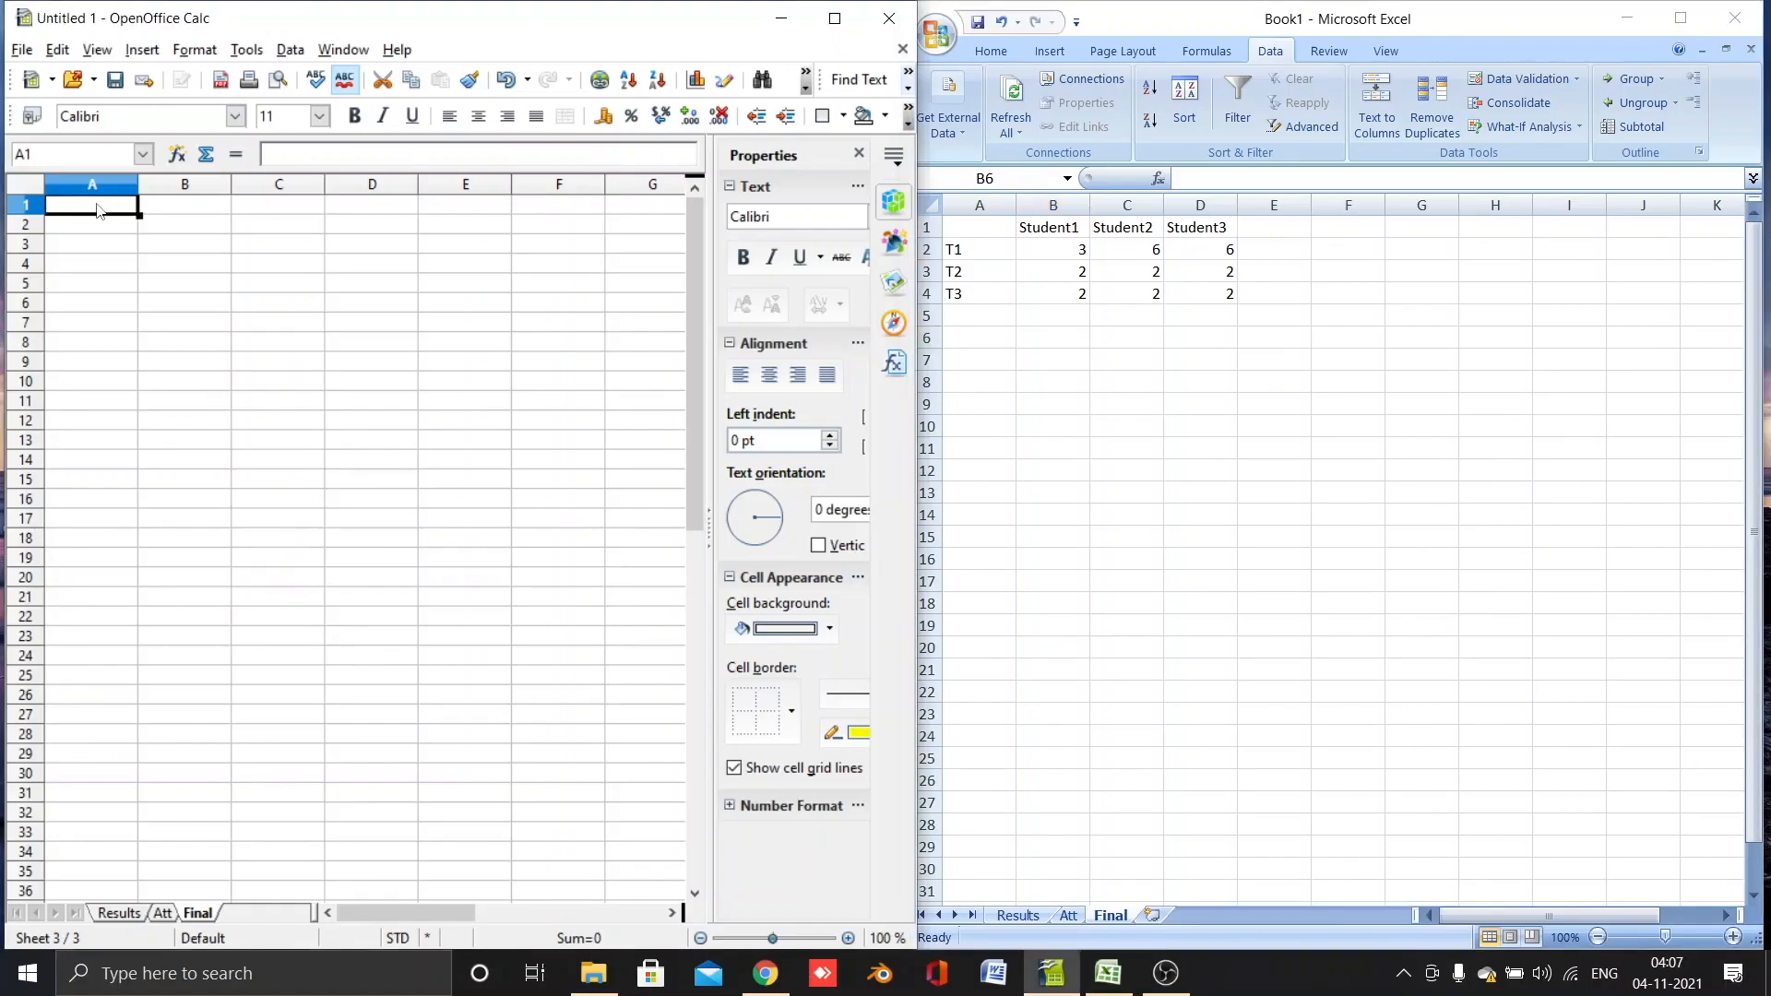
left_click(289, 51)
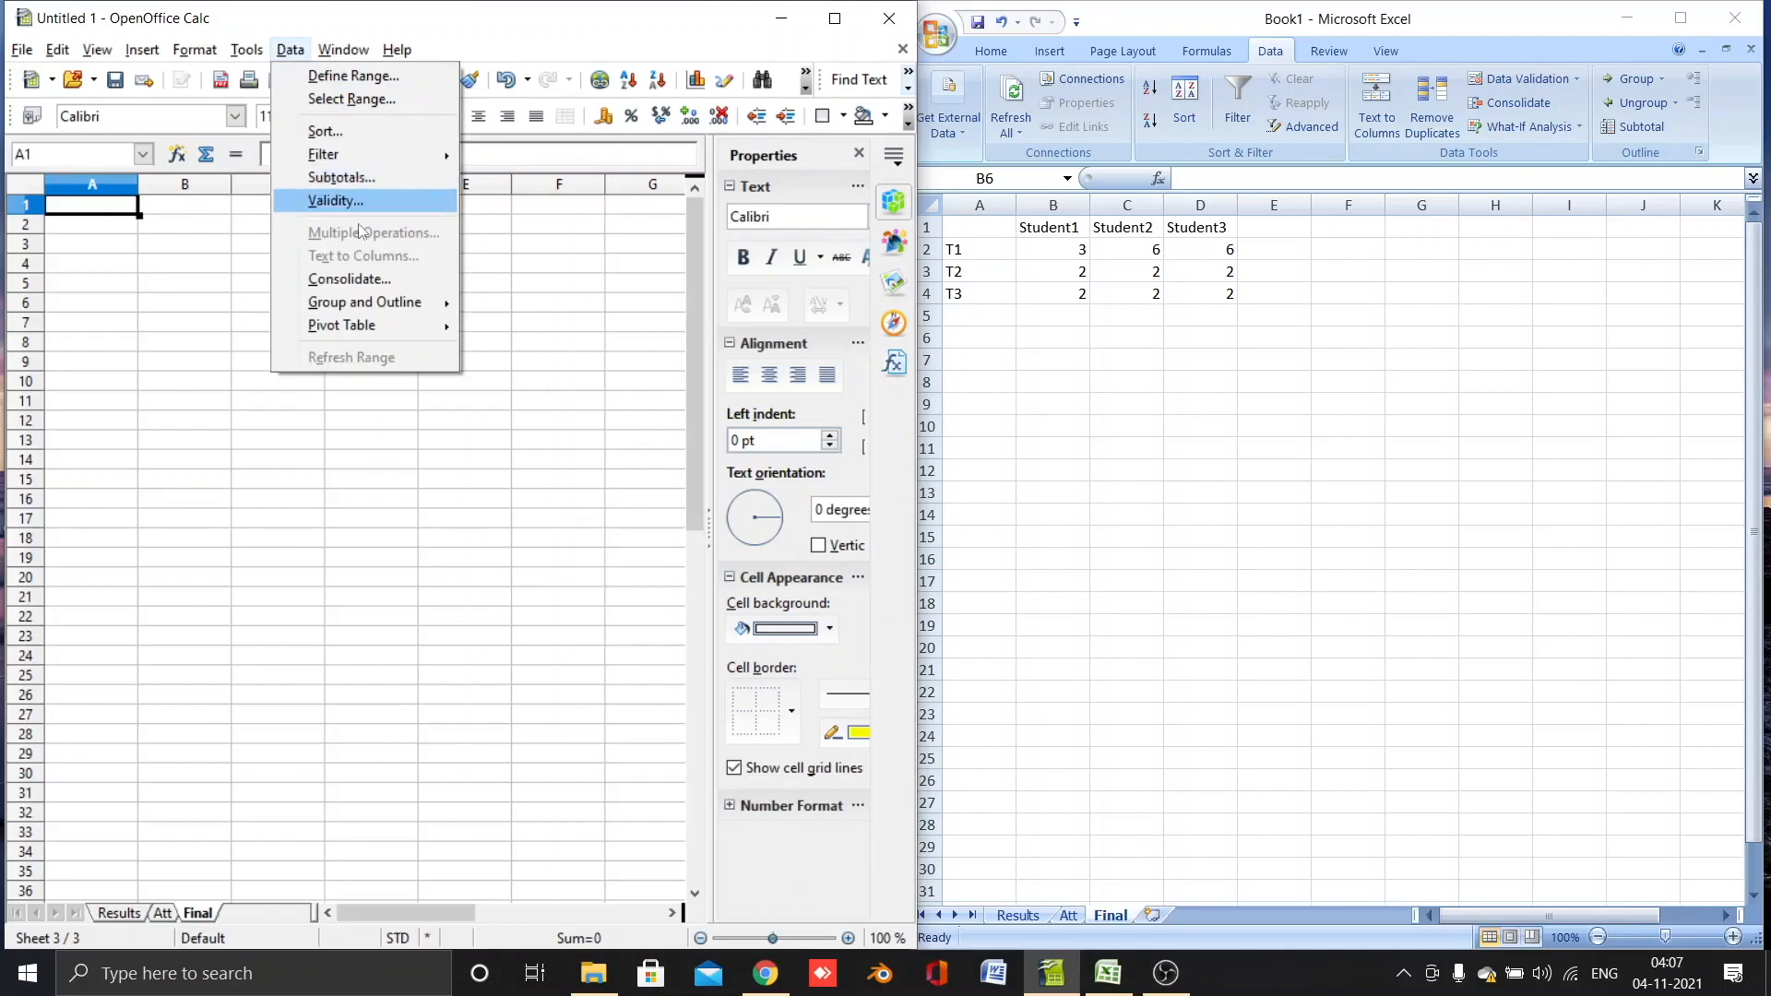
left_click(342, 281)
left_click_drag(655, 317, 230, 336)
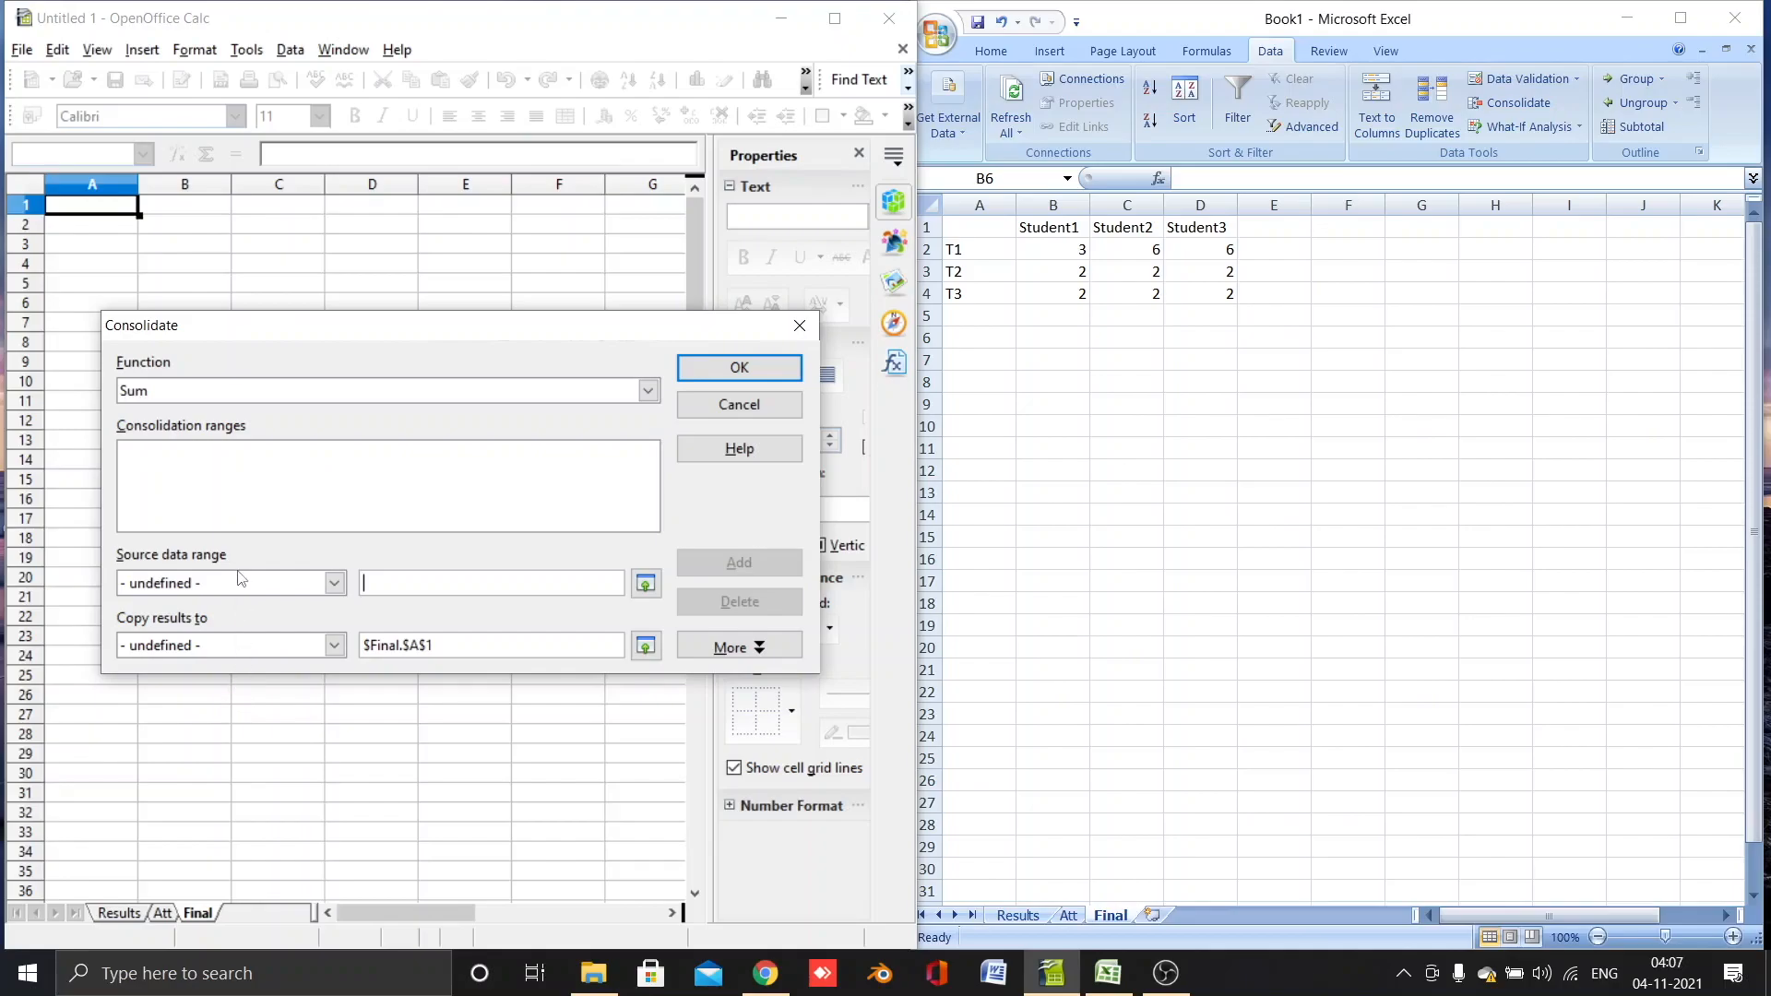
left_click(169, 396)
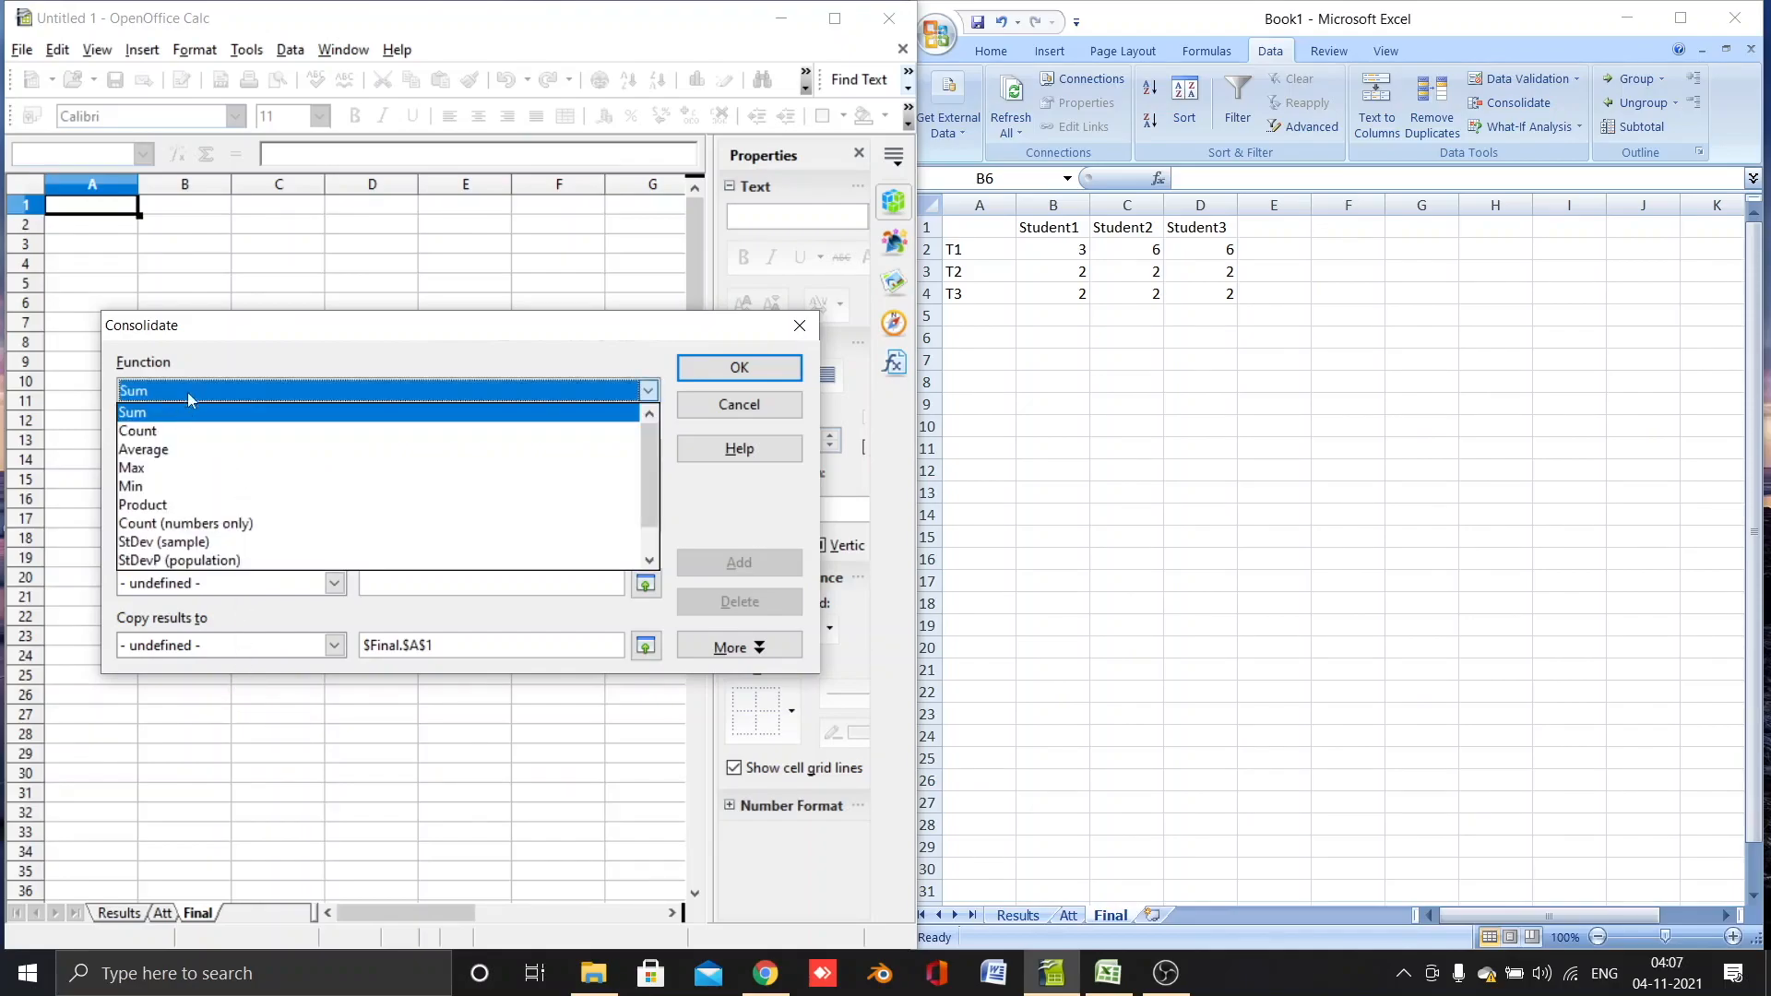
scroll(225, 528, "down", 1)
scroll(225, 528, "up", 1)
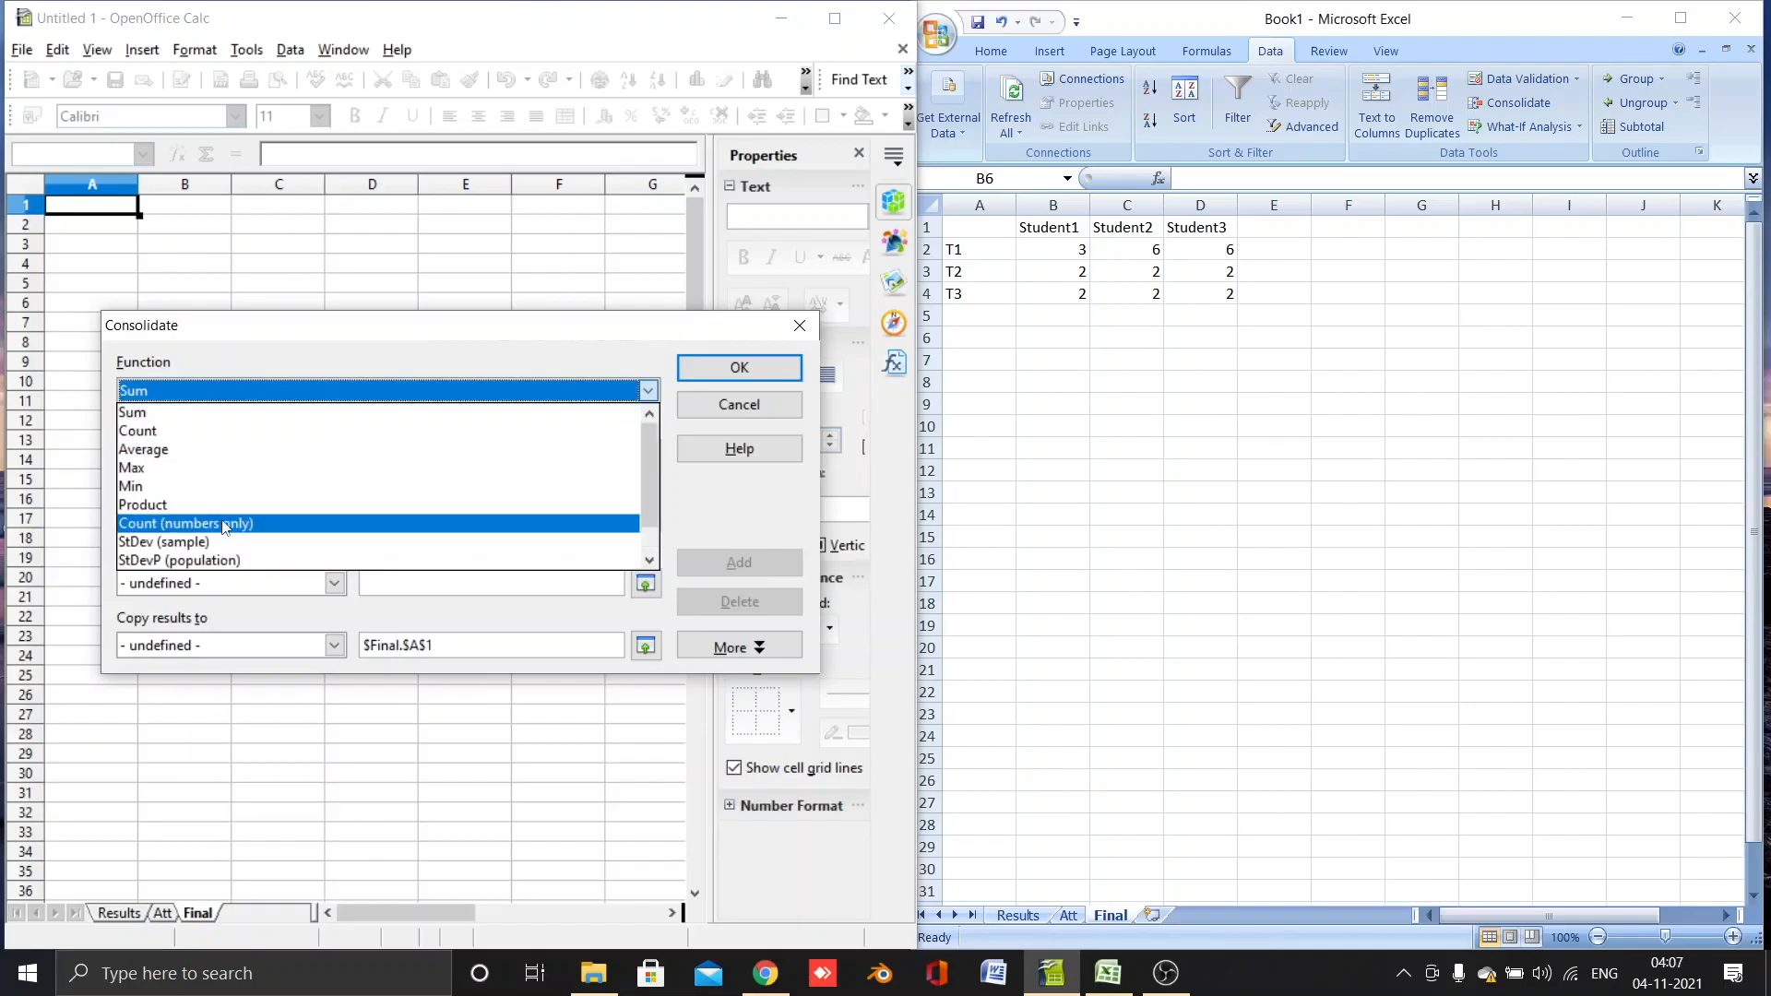
left_click(139, 415)
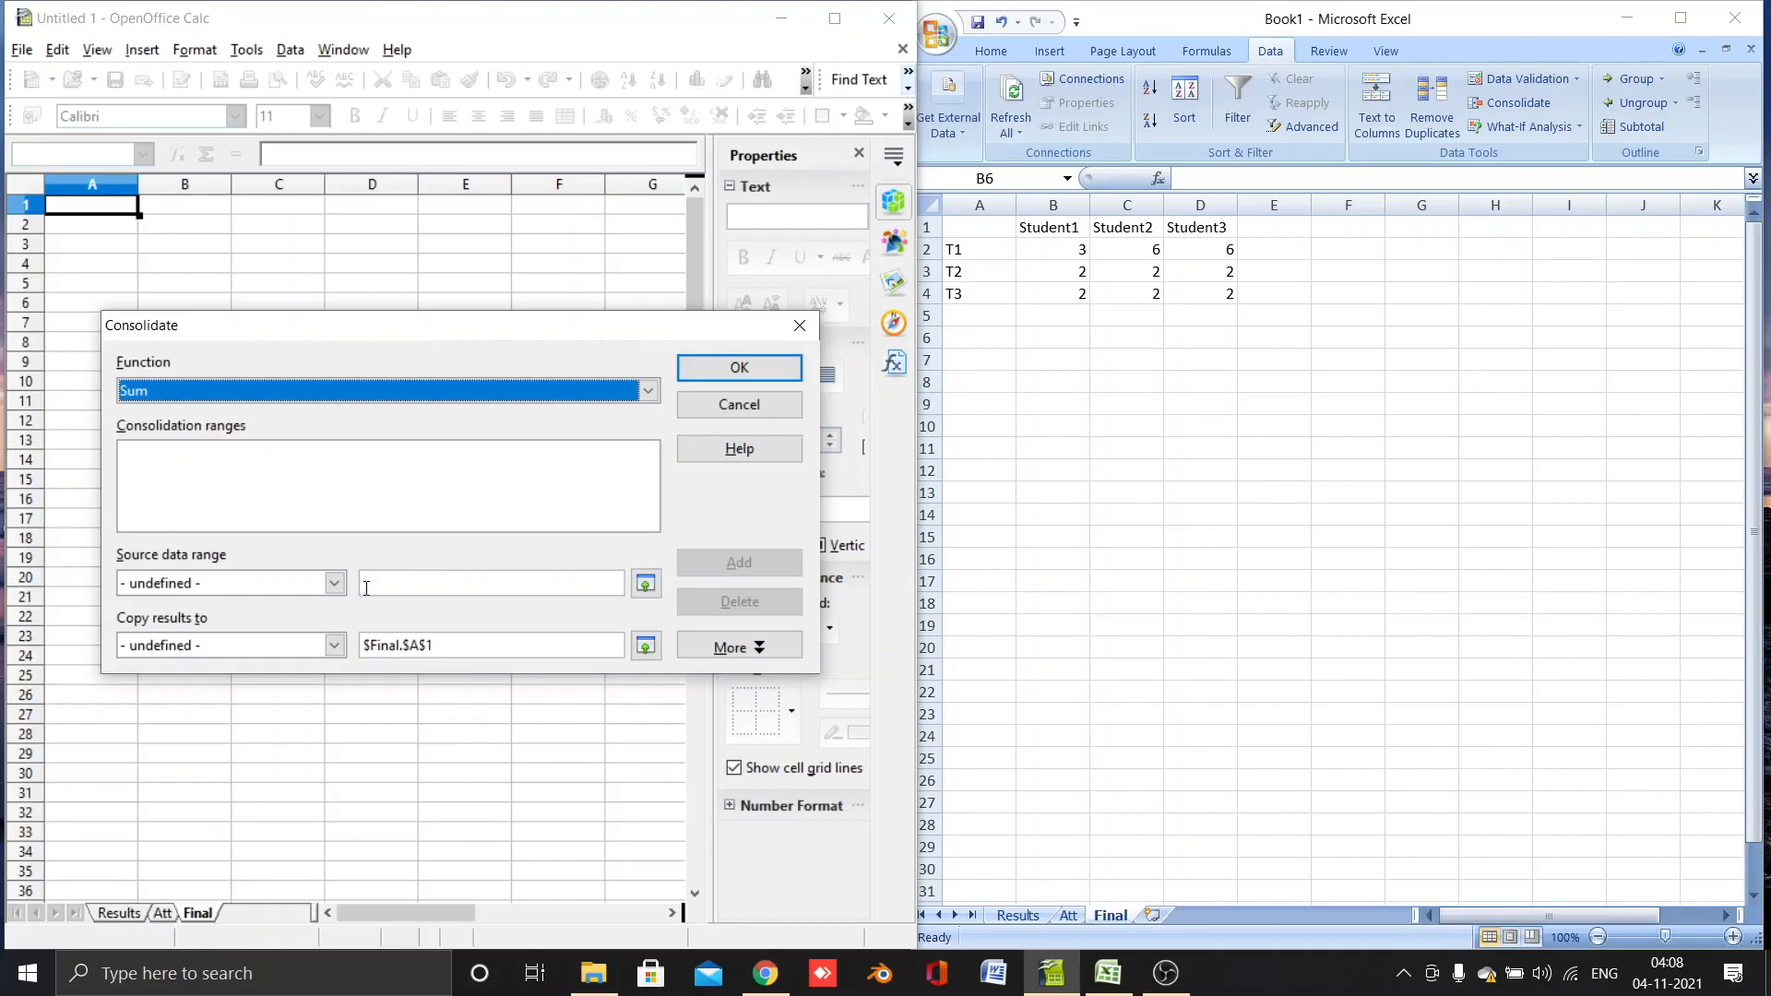
Step: Add the range A1:D4 of the Results sheet to the consolidation ranges in Calc
left_click(645, 584)
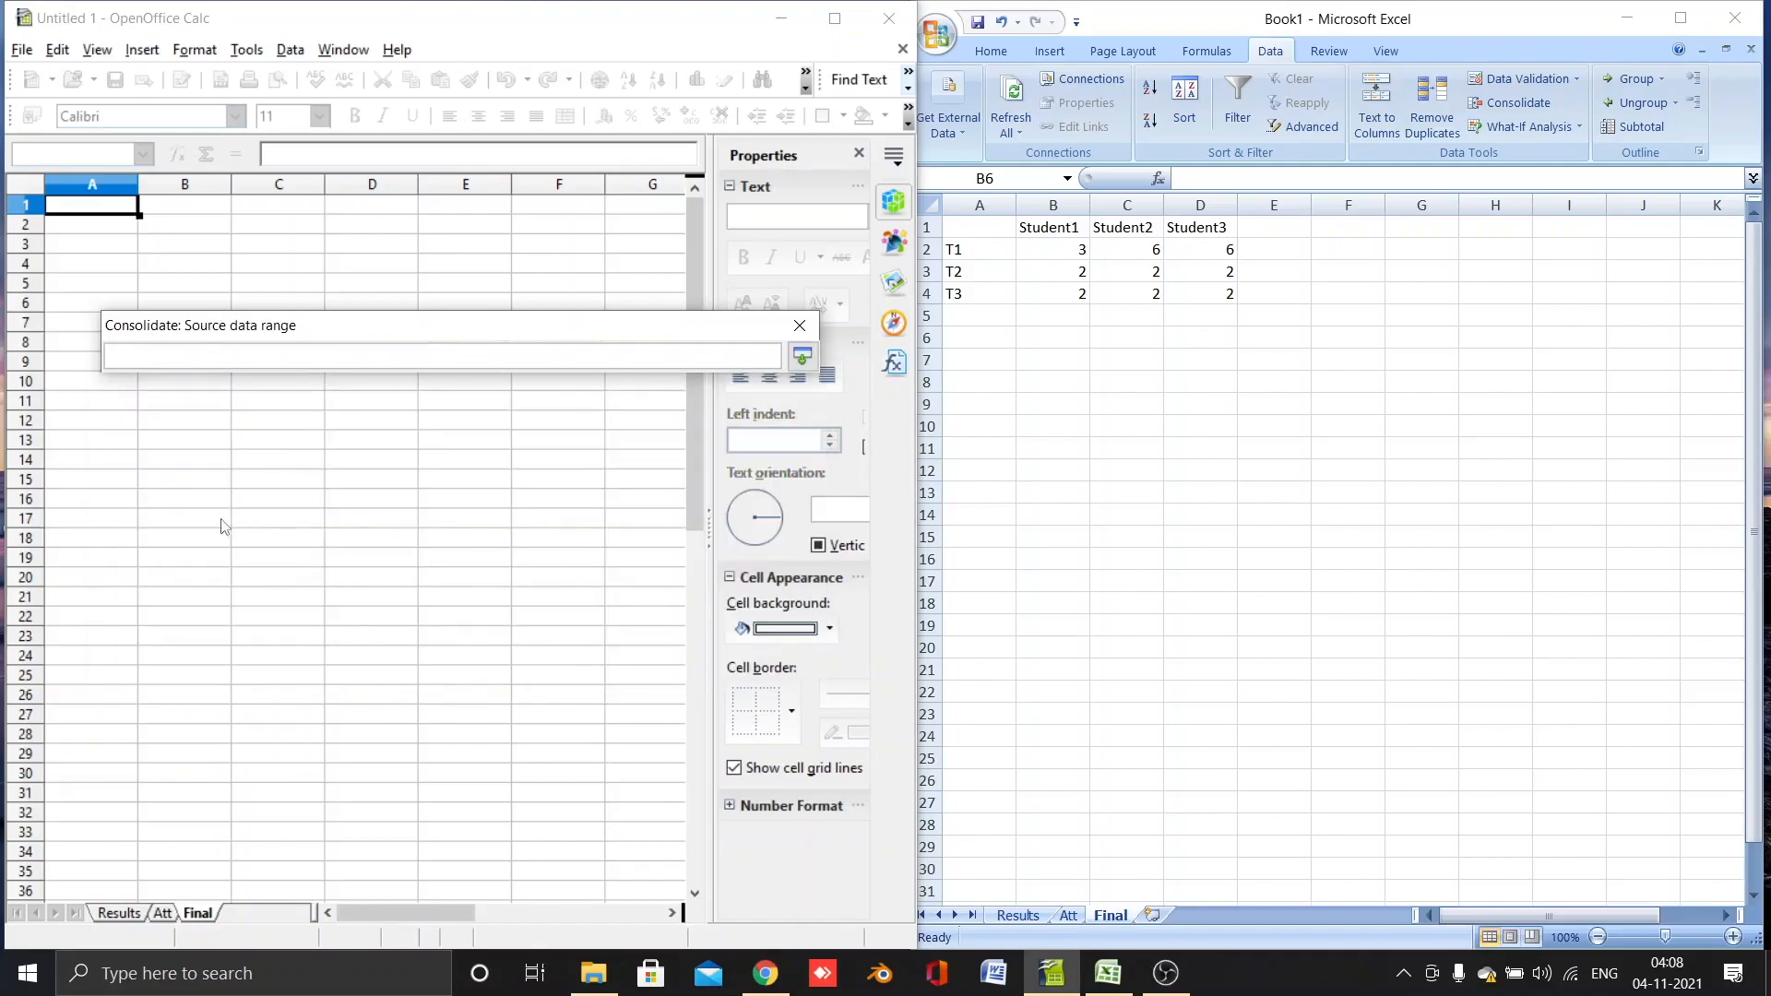
left_click(119, 914)
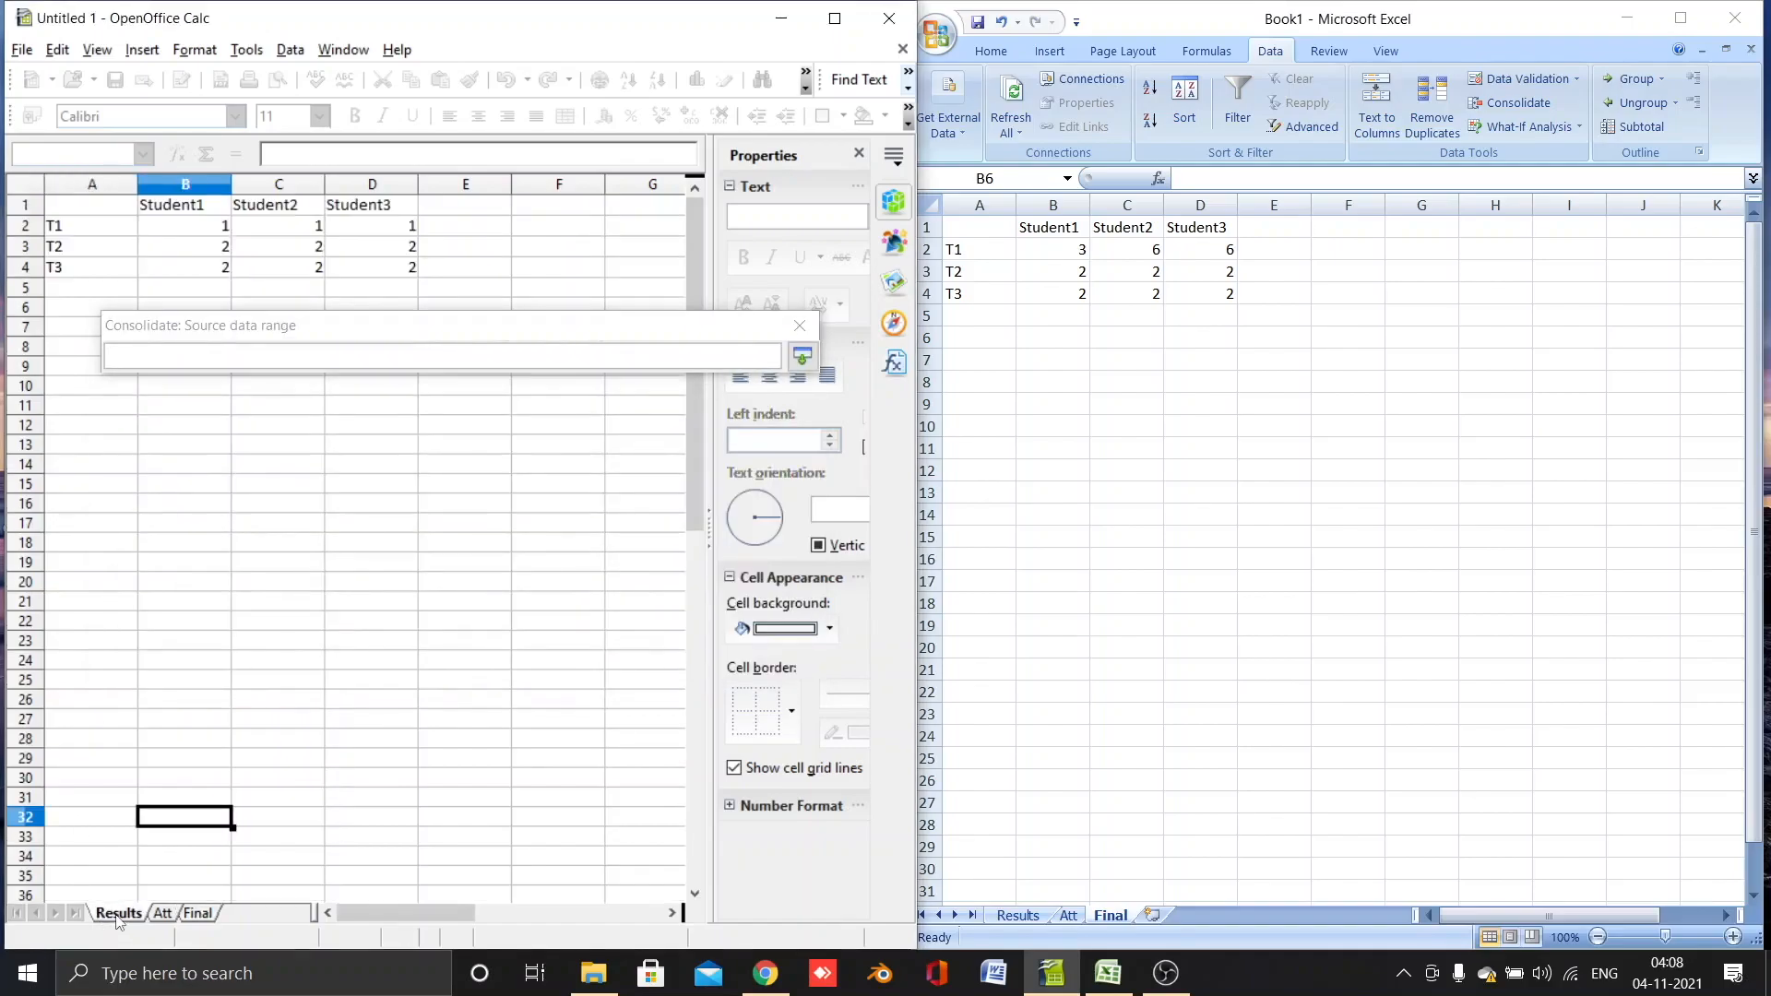
left_click_drag(71, 215, 397, 284)
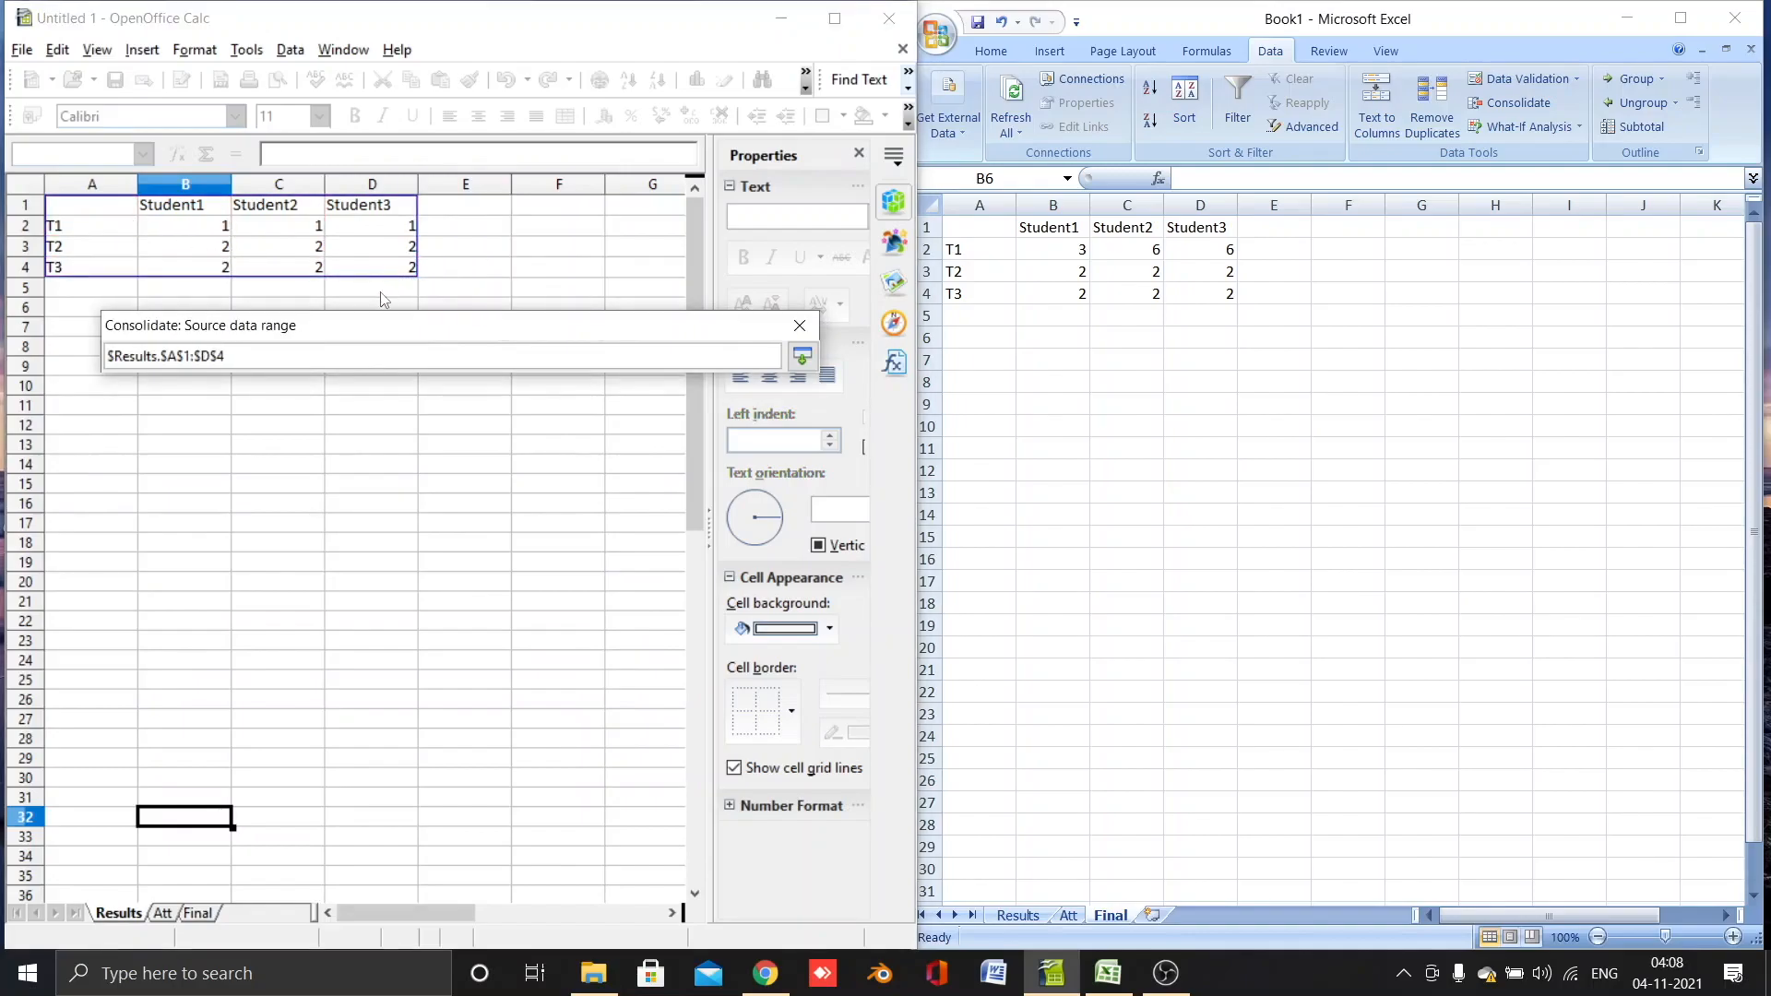
left_click_drag(241, 357, 108, 359)
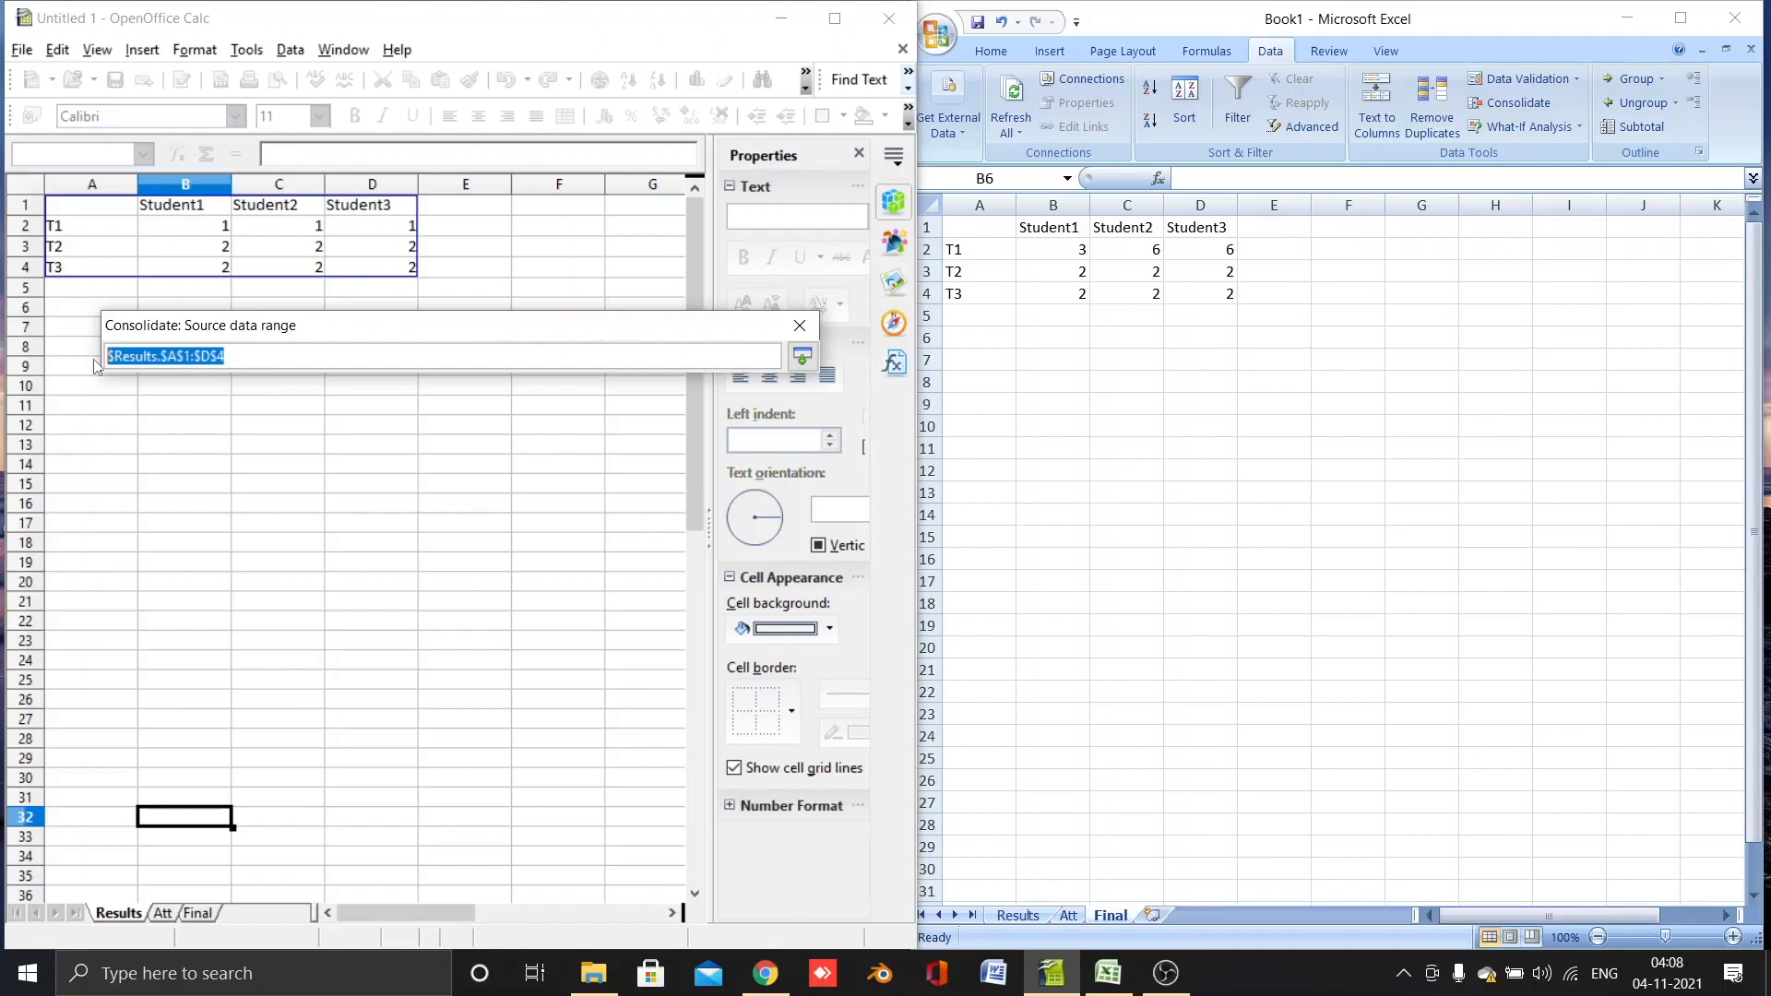
key("Return")
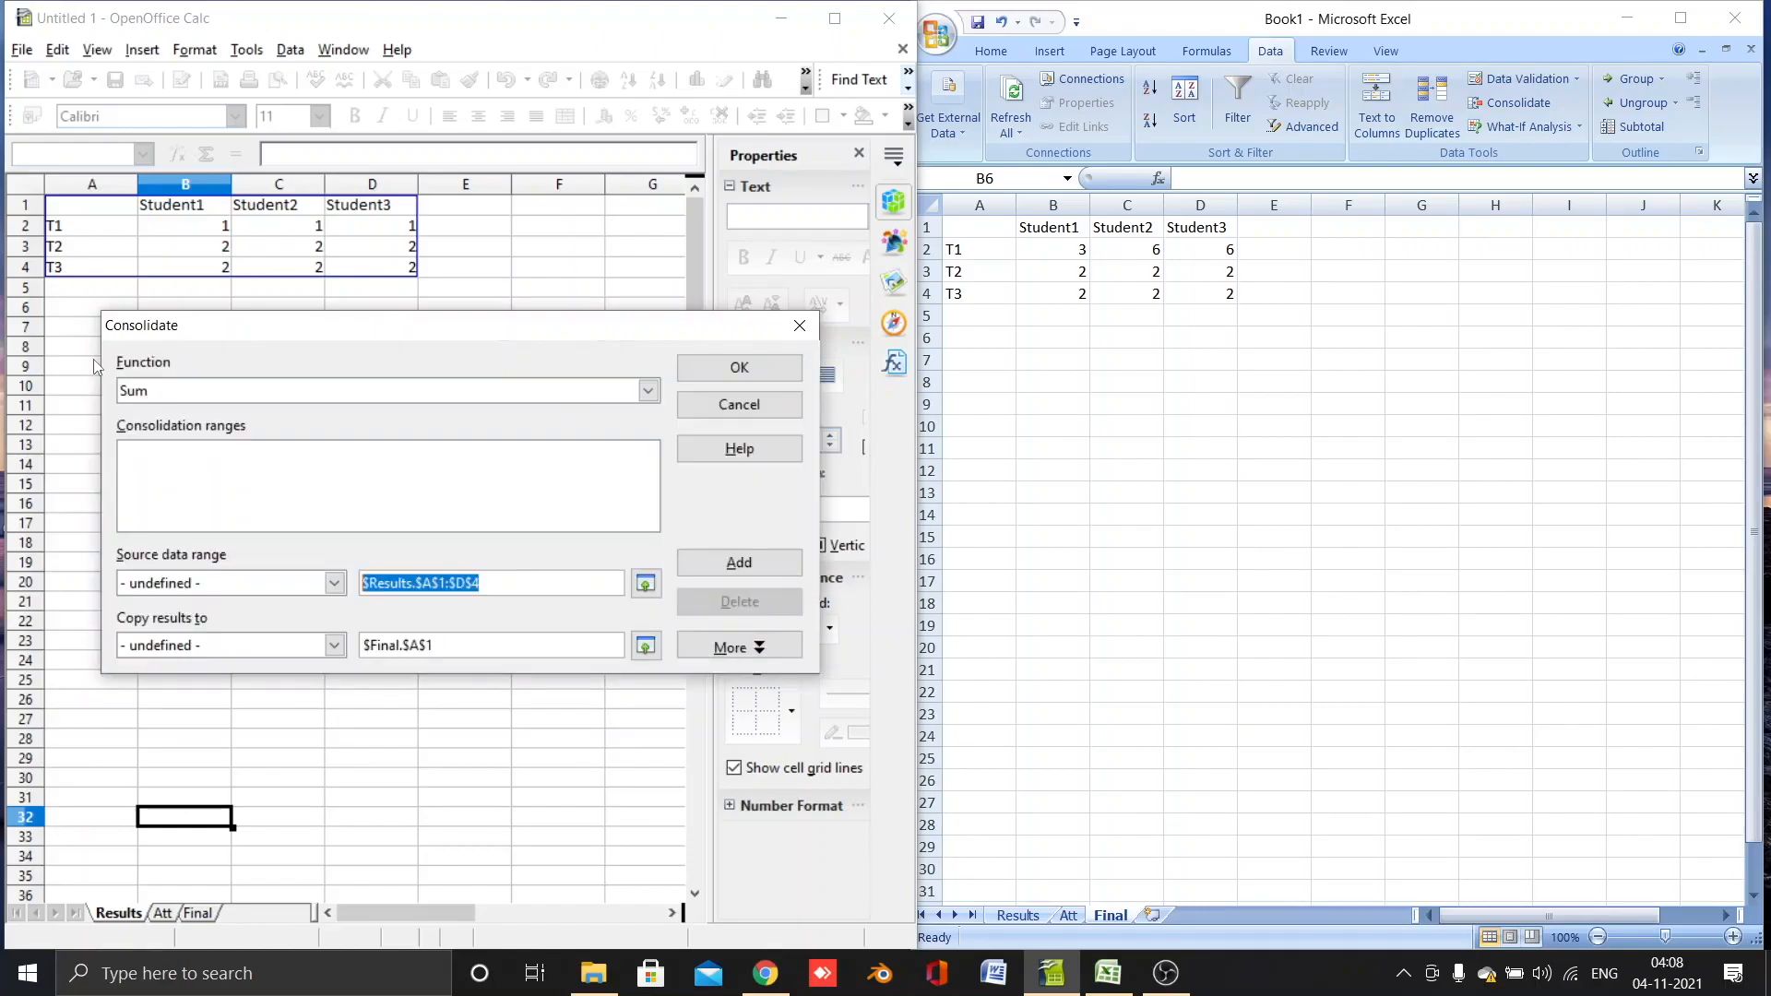
left_click(715, 561)
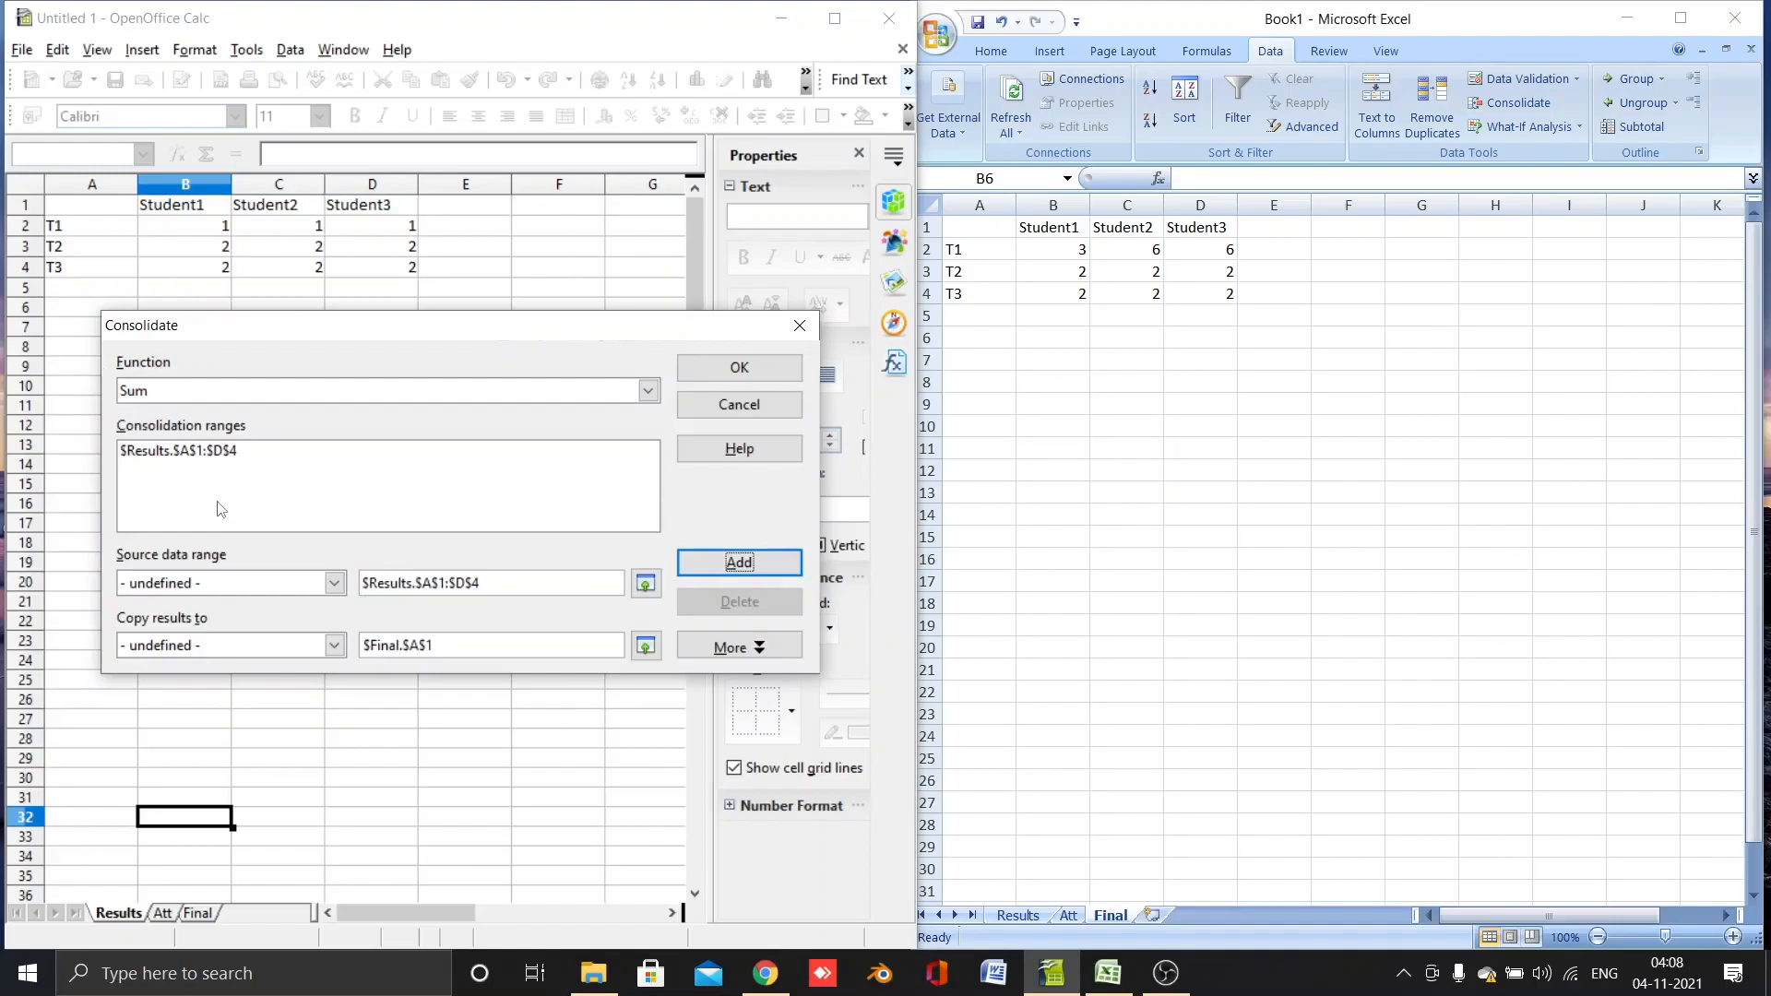
Step: Add the range A1:D4 of the Att sheet to the consolidation ranges in Calc
left_click(646, 583)
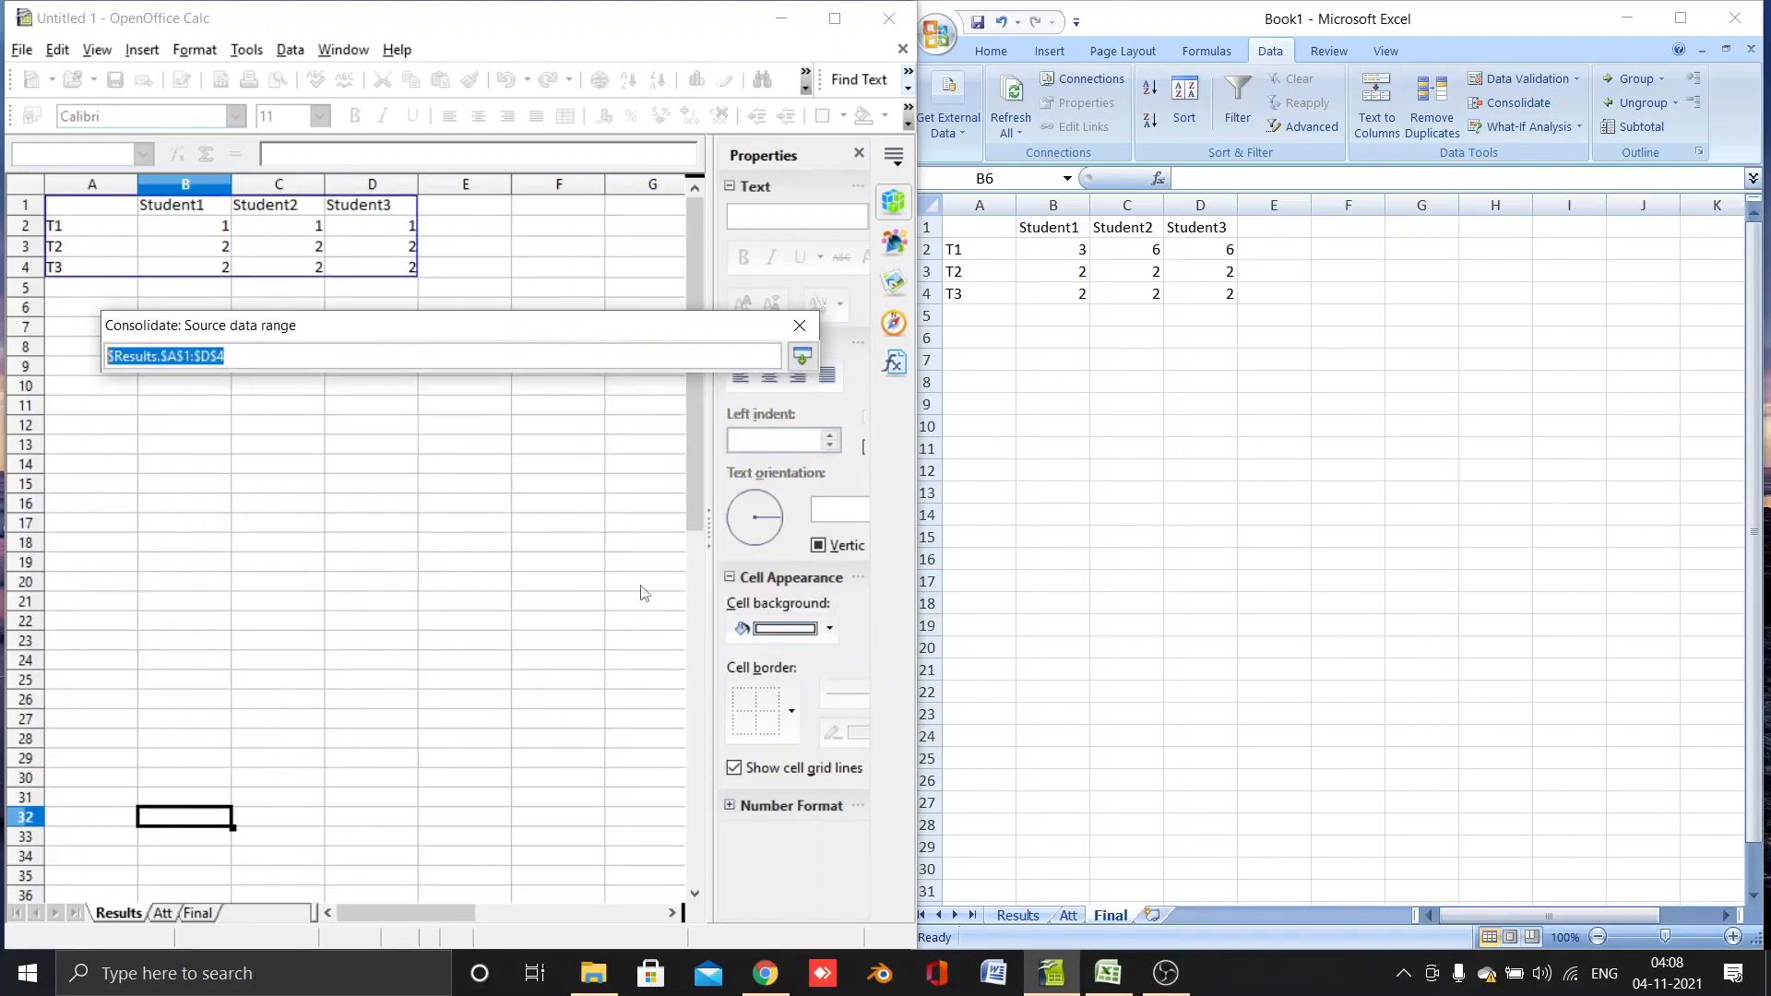
left_click(162, 913)
left_click_drag(62, 205, 364, 277)
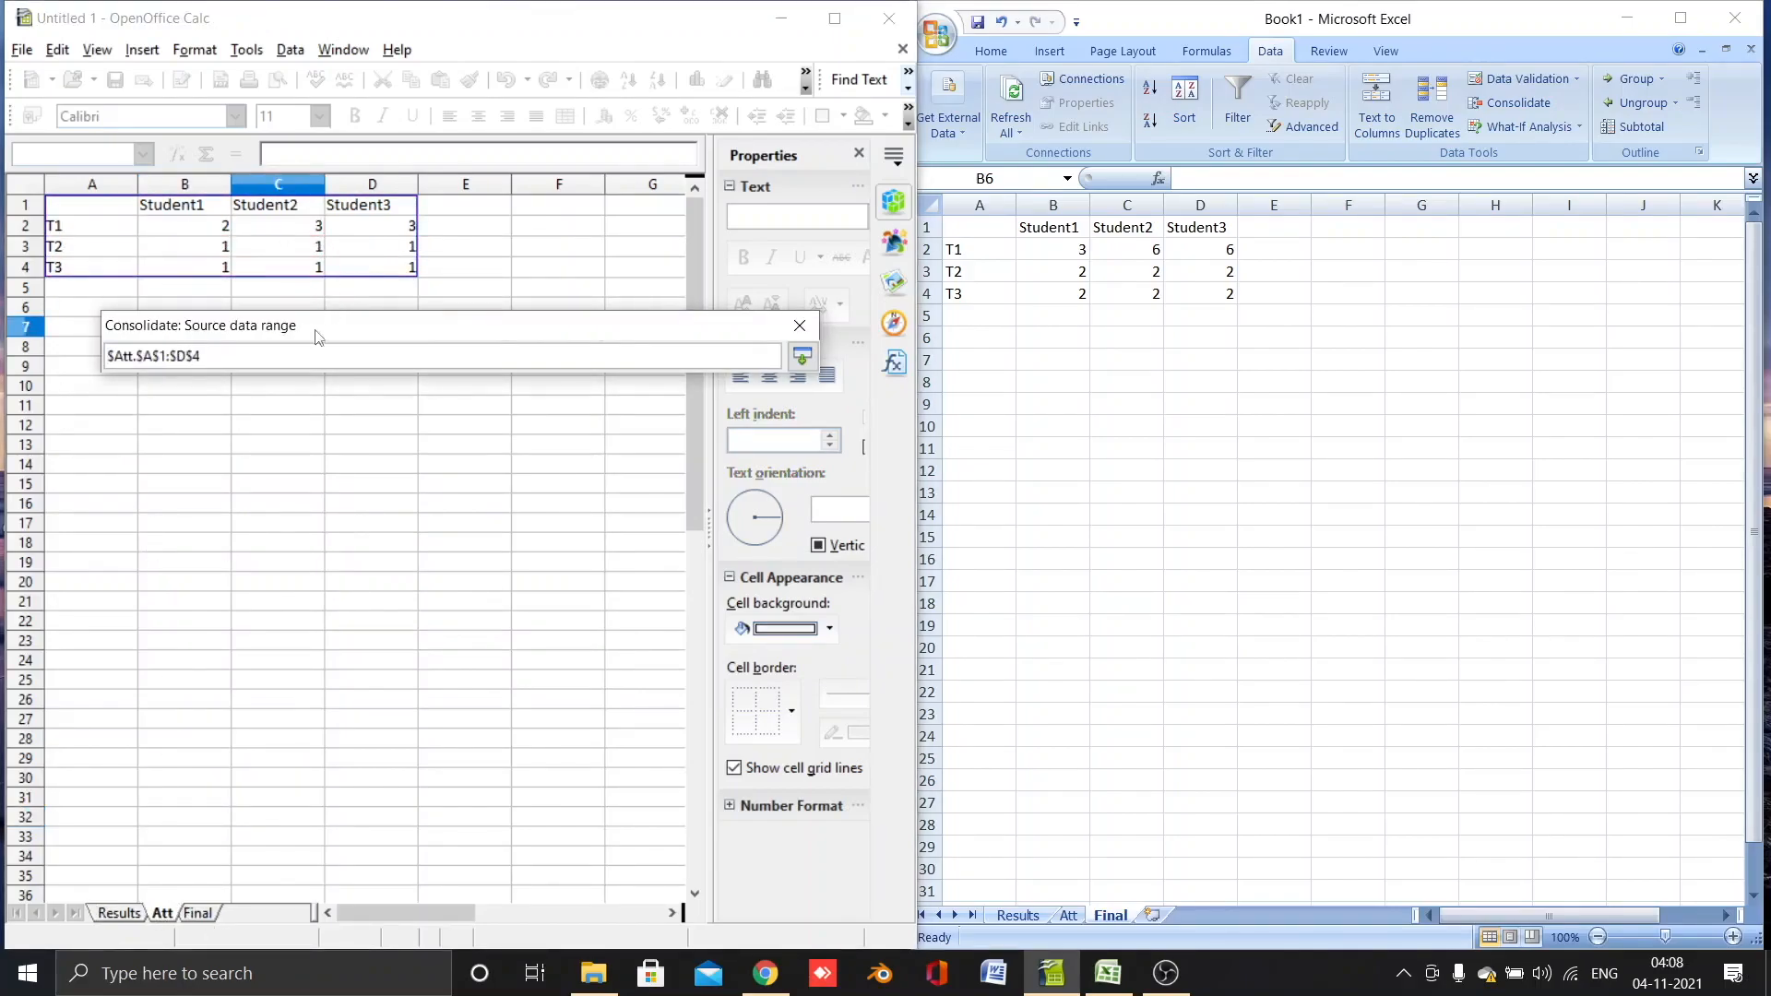
key("Return")
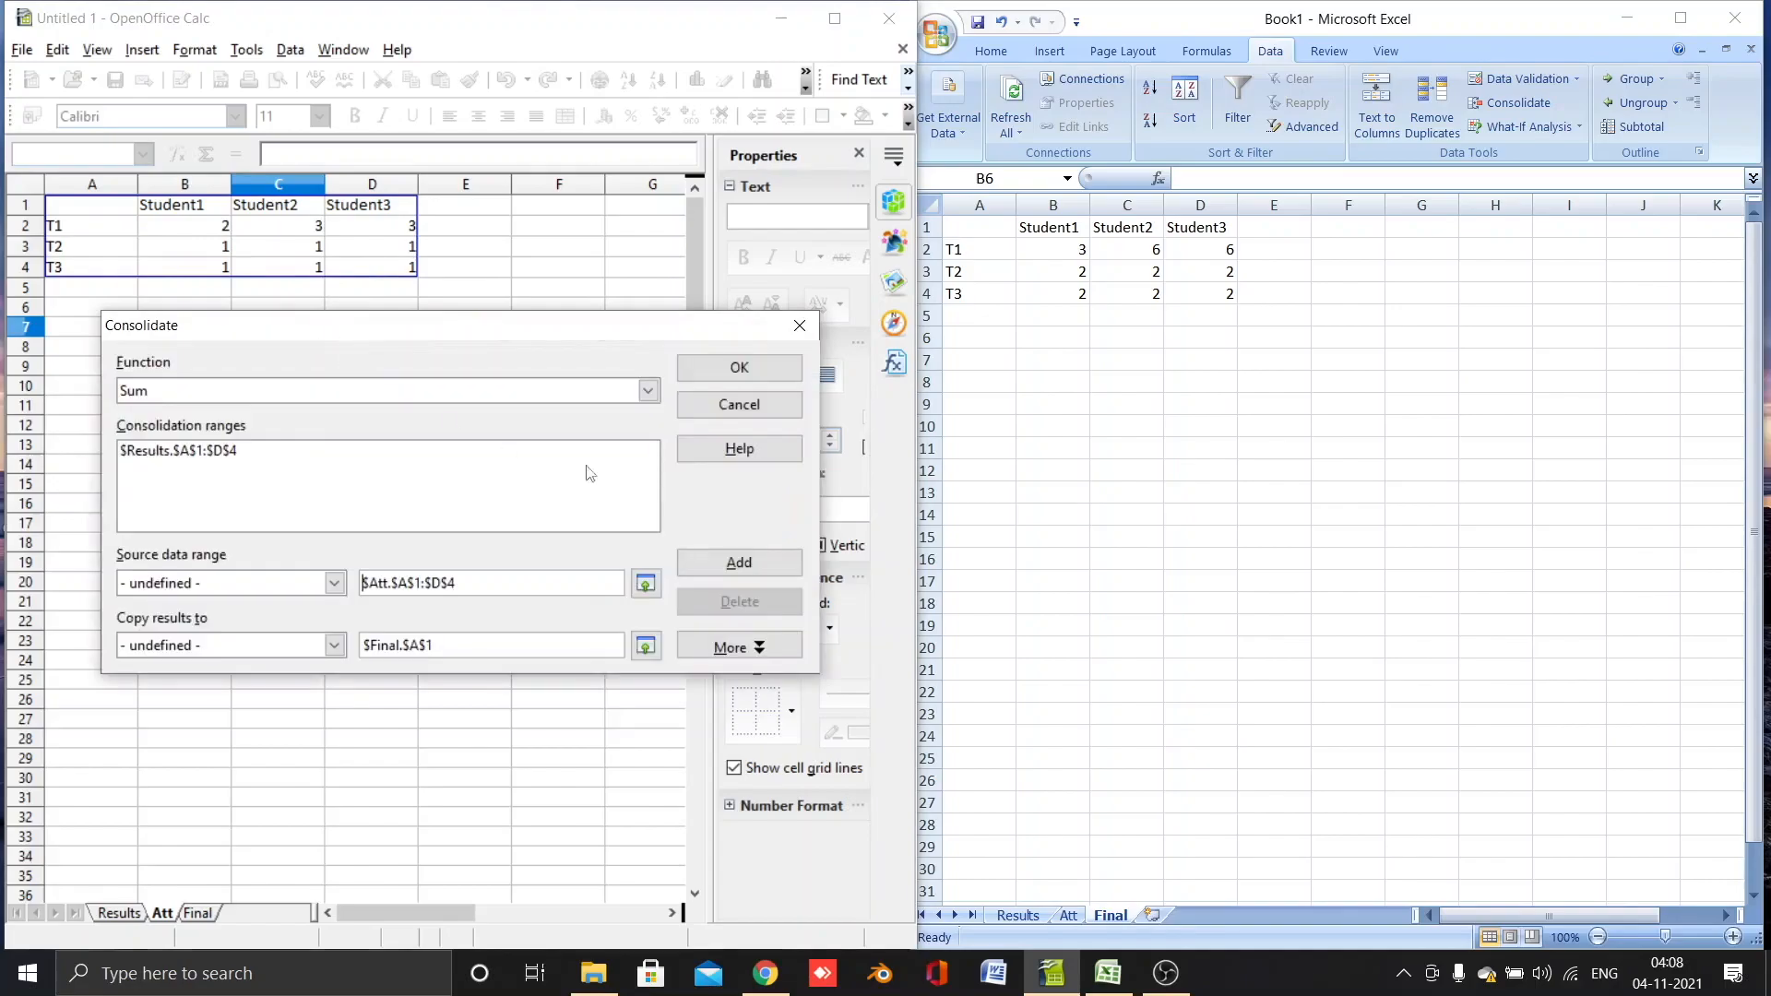
left_click(732, 570)
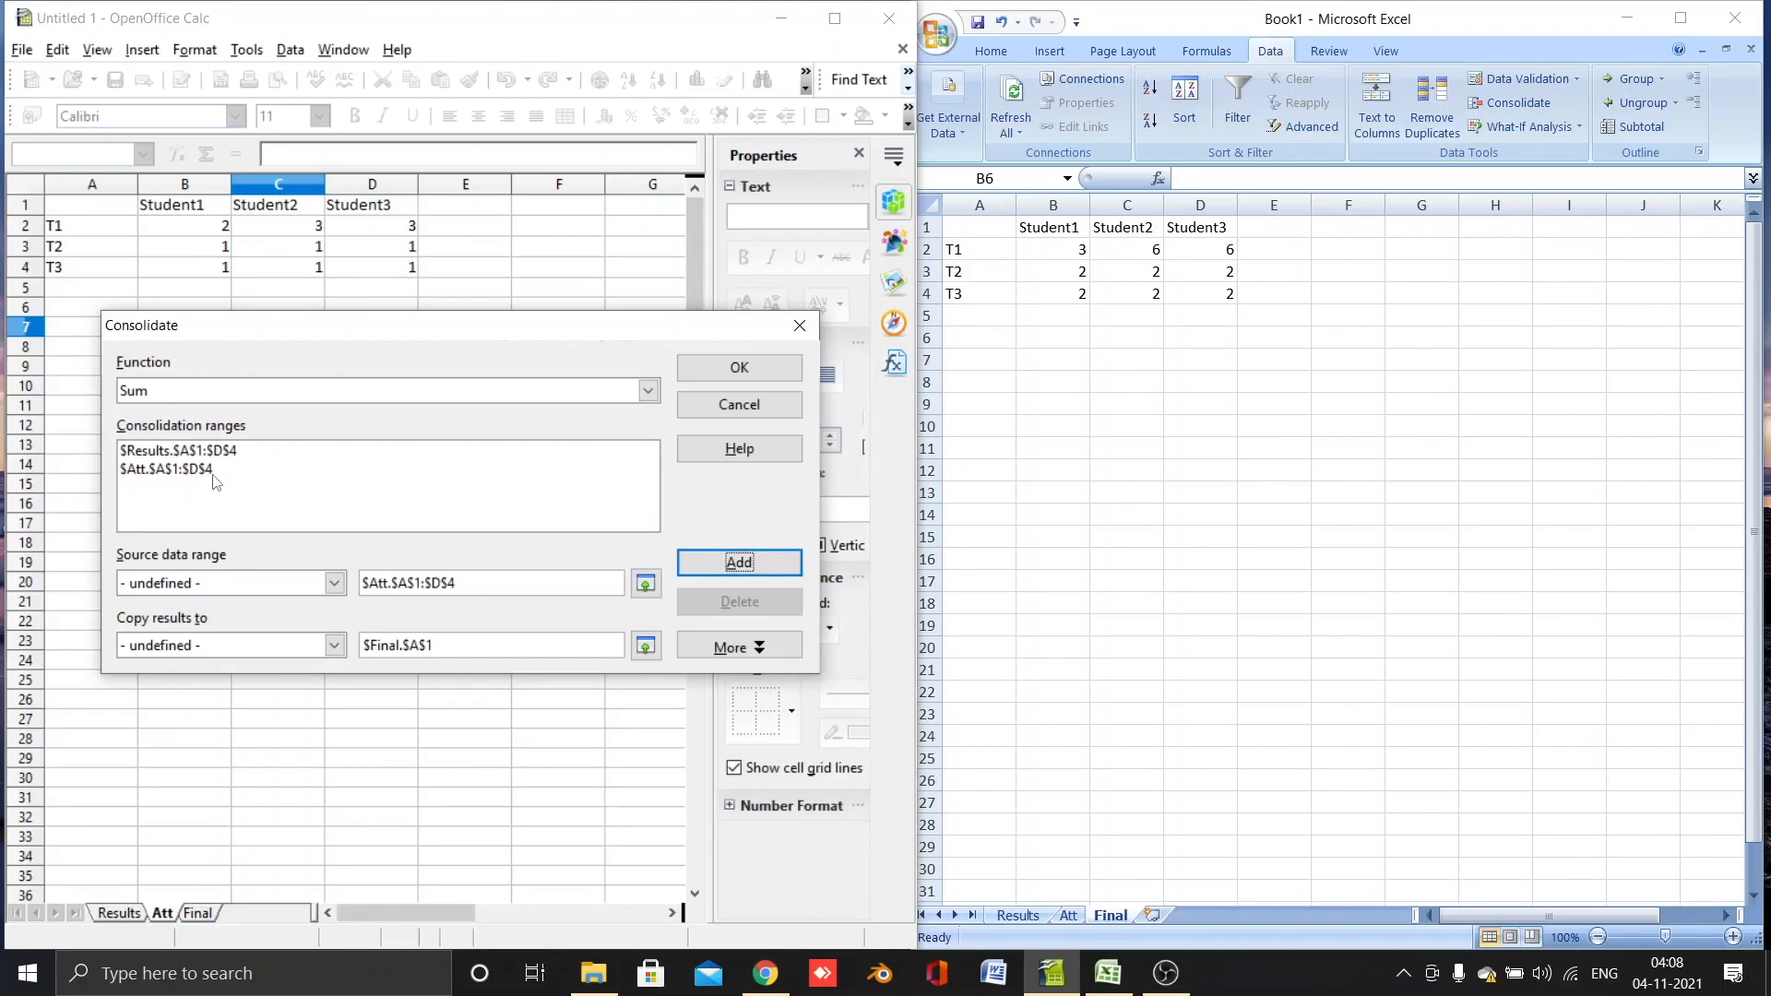
Step: Set the consolidation to use both row labels and column labels, and consolidate into the Final sheet
left_click(334, 584)
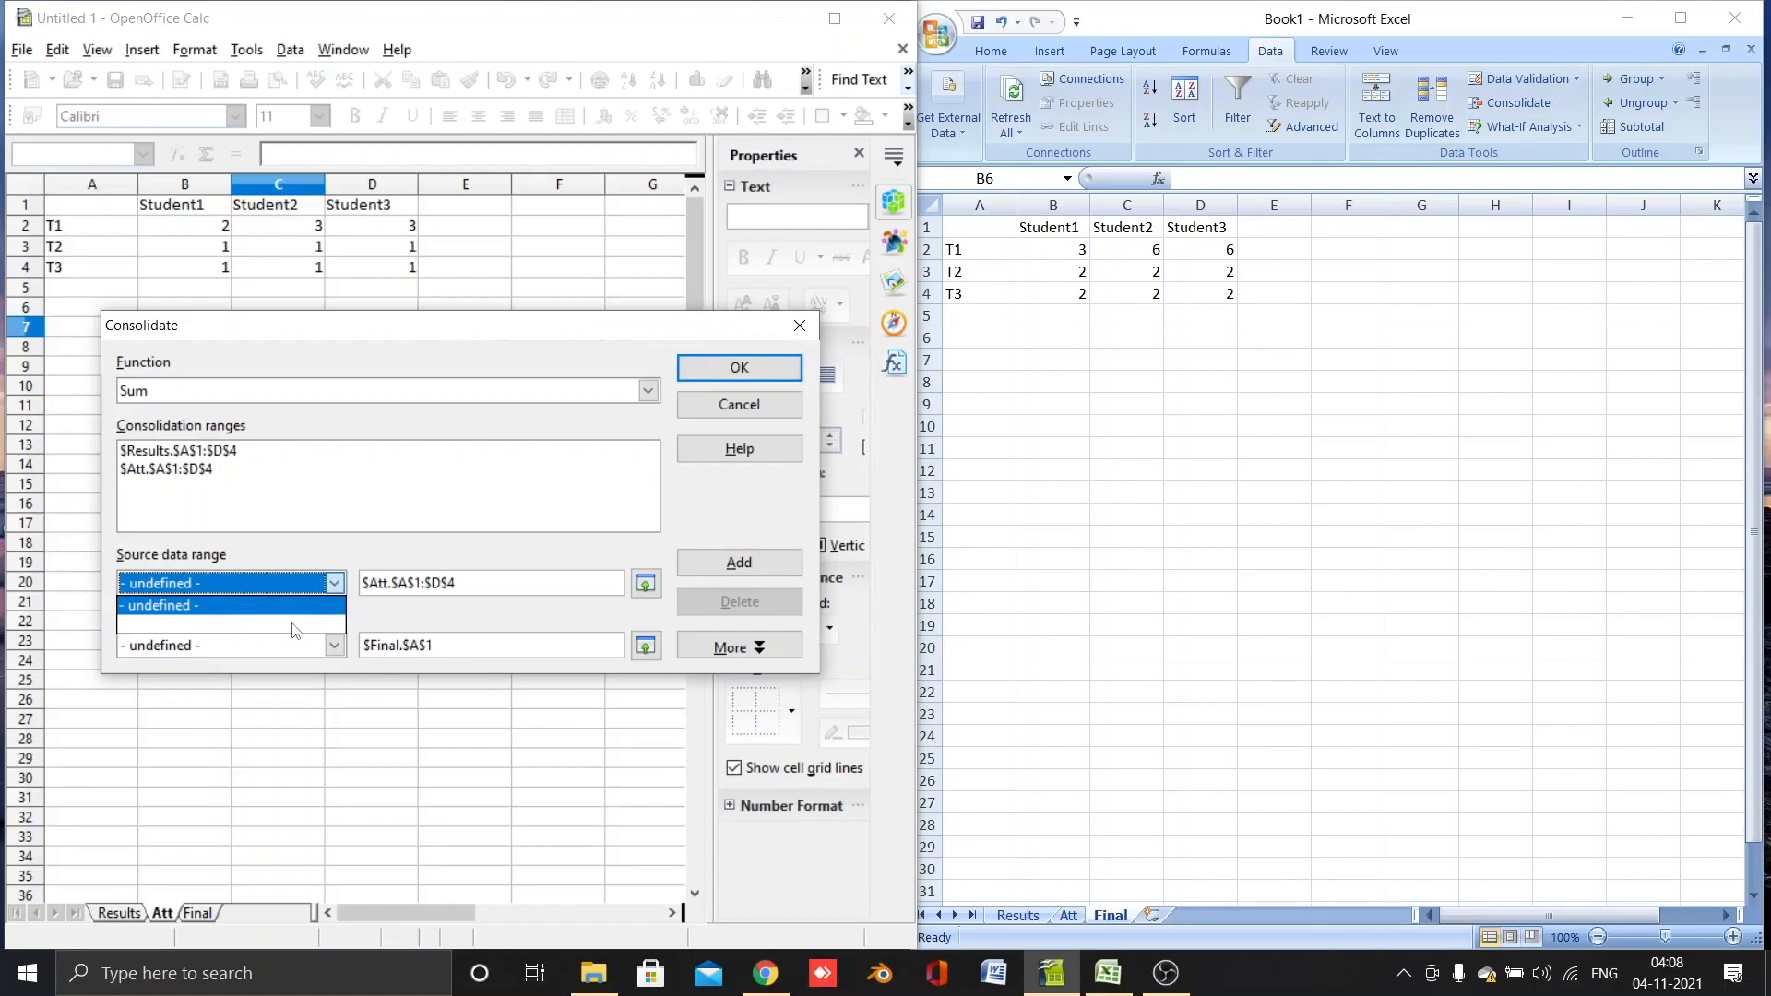
left_click(269, 552)
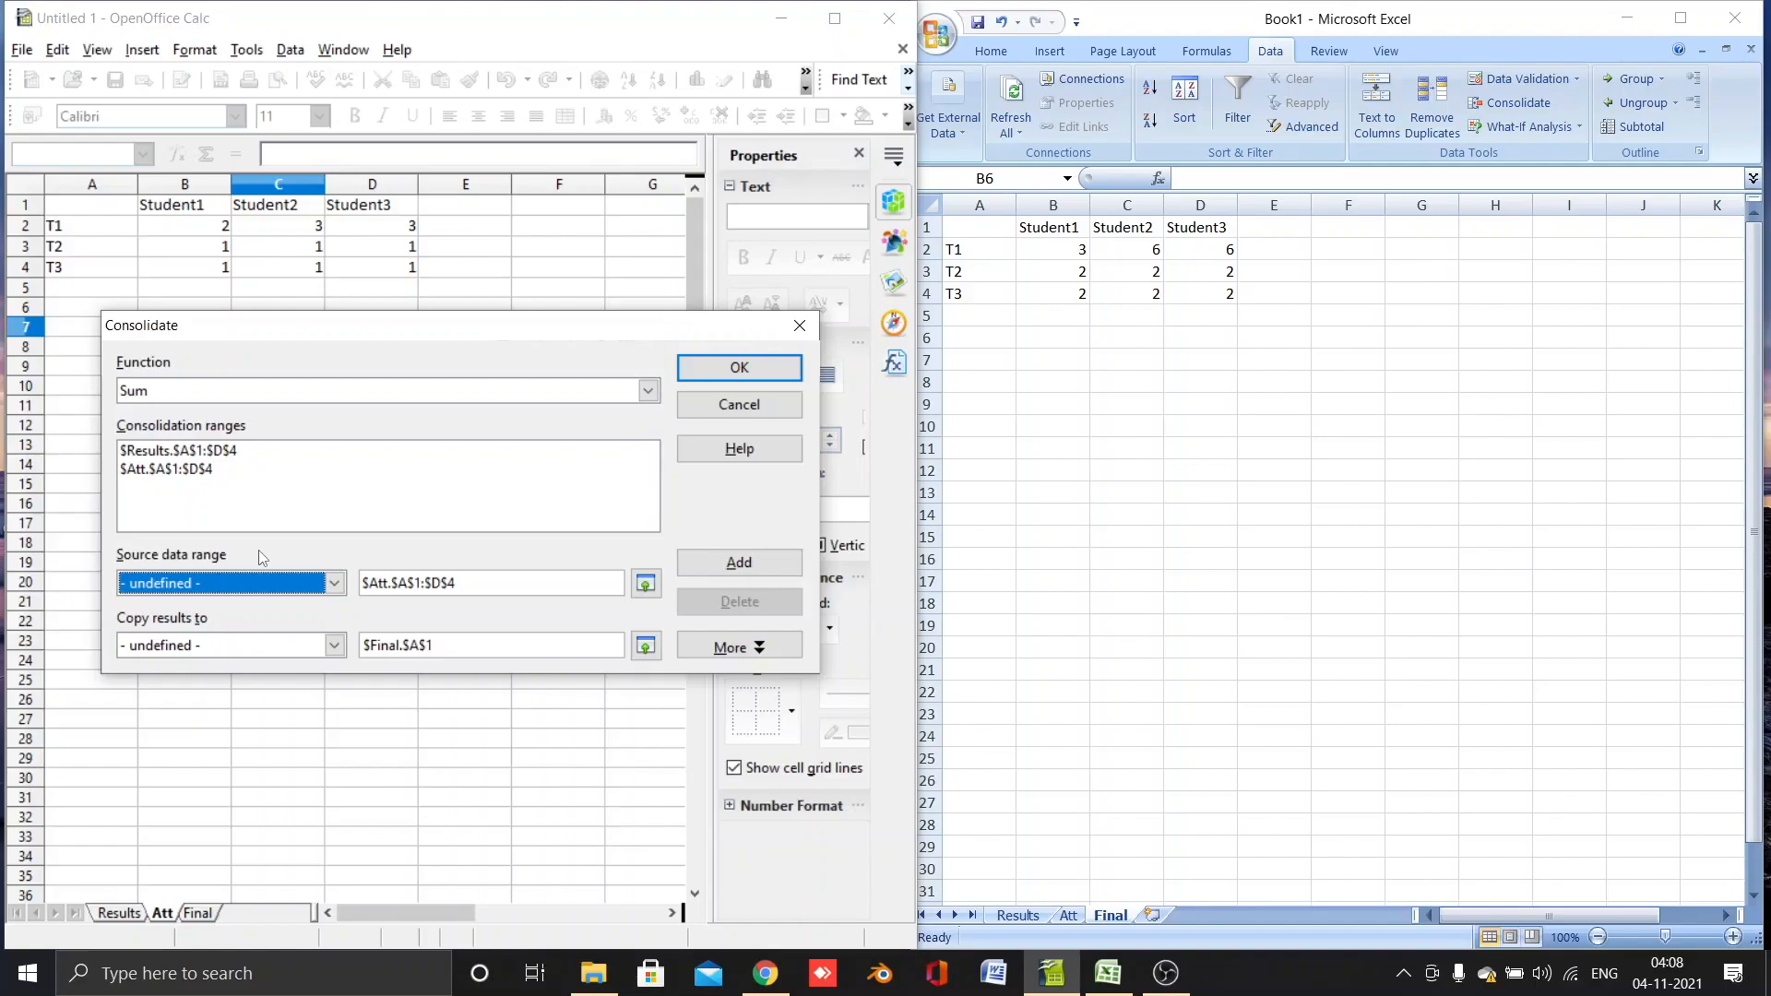
left_click(737, 650)
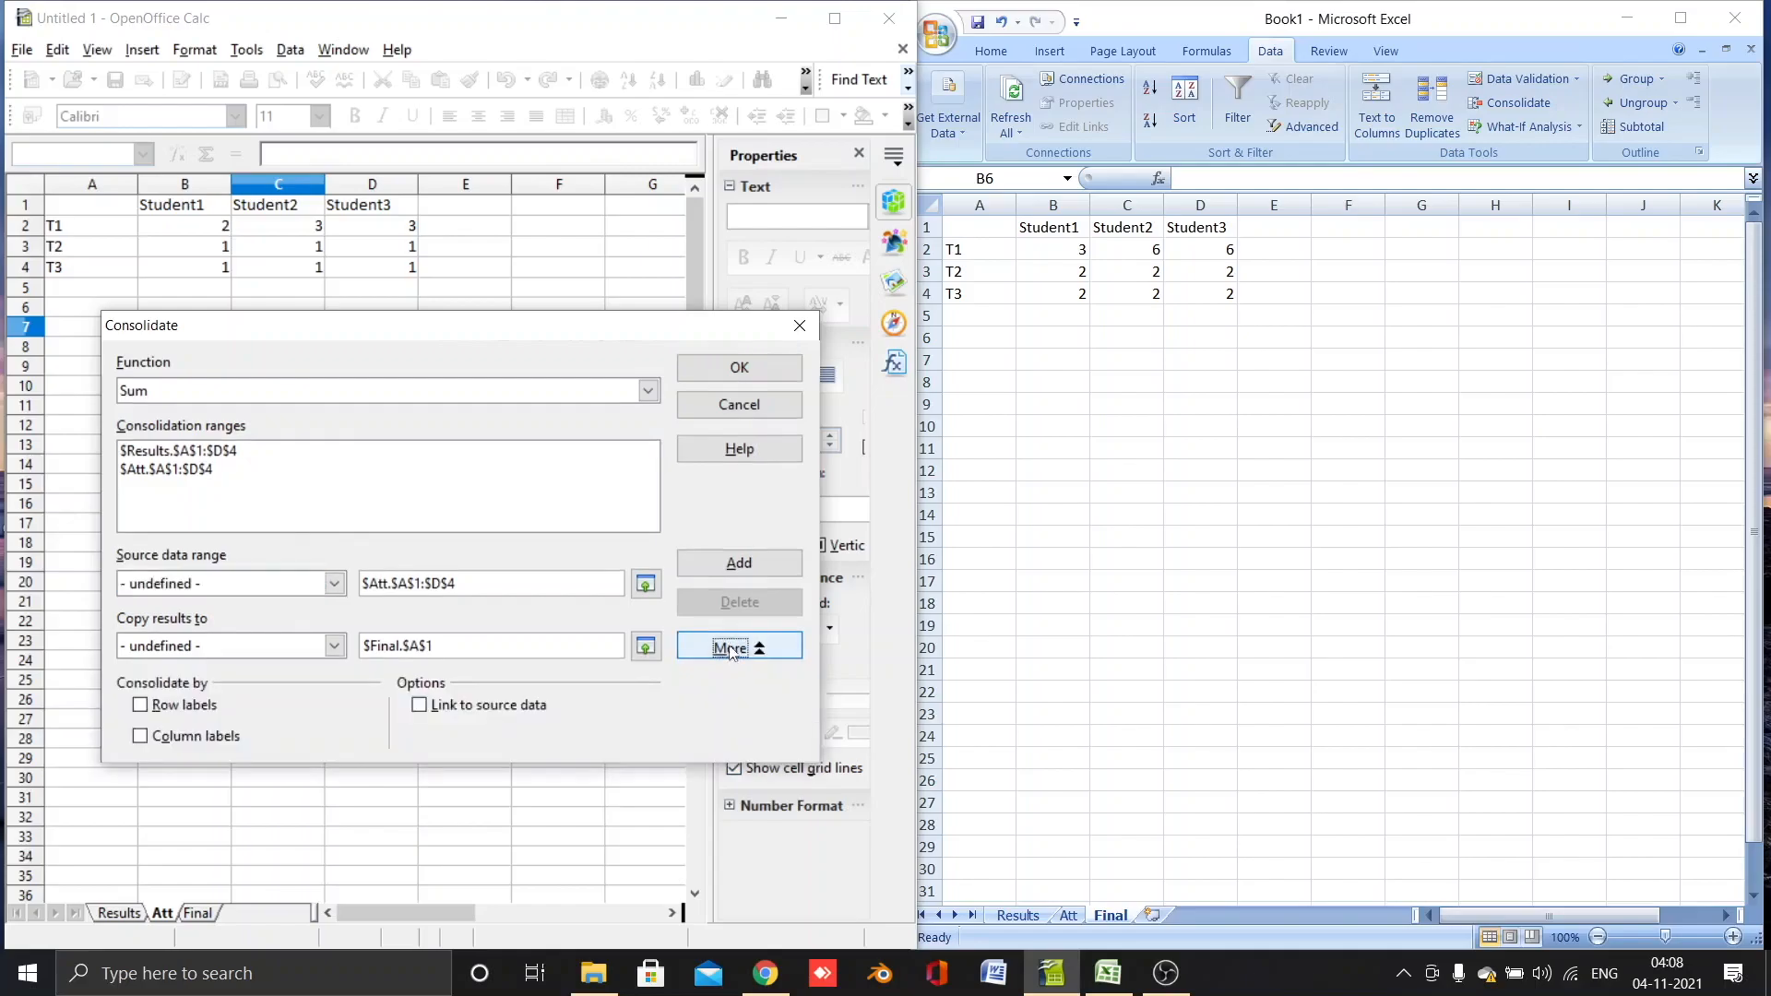
left_click(140, 707)
left_click(140, 736)
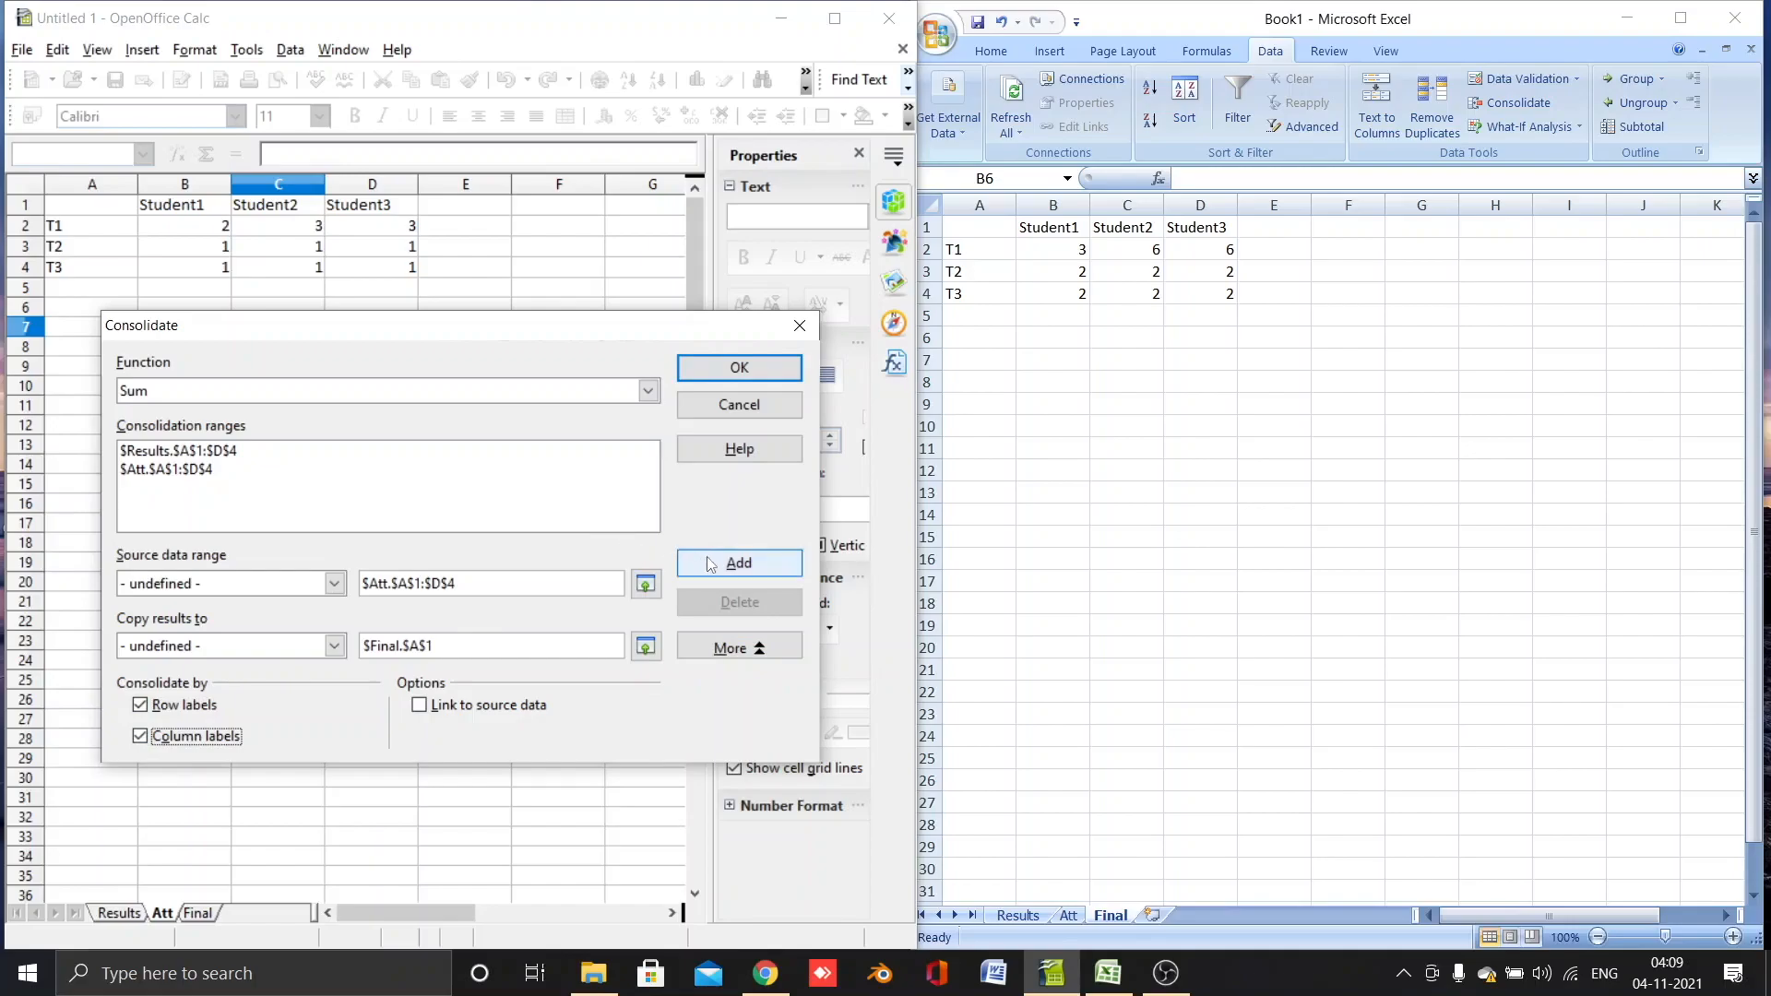
left_click(735, 373)
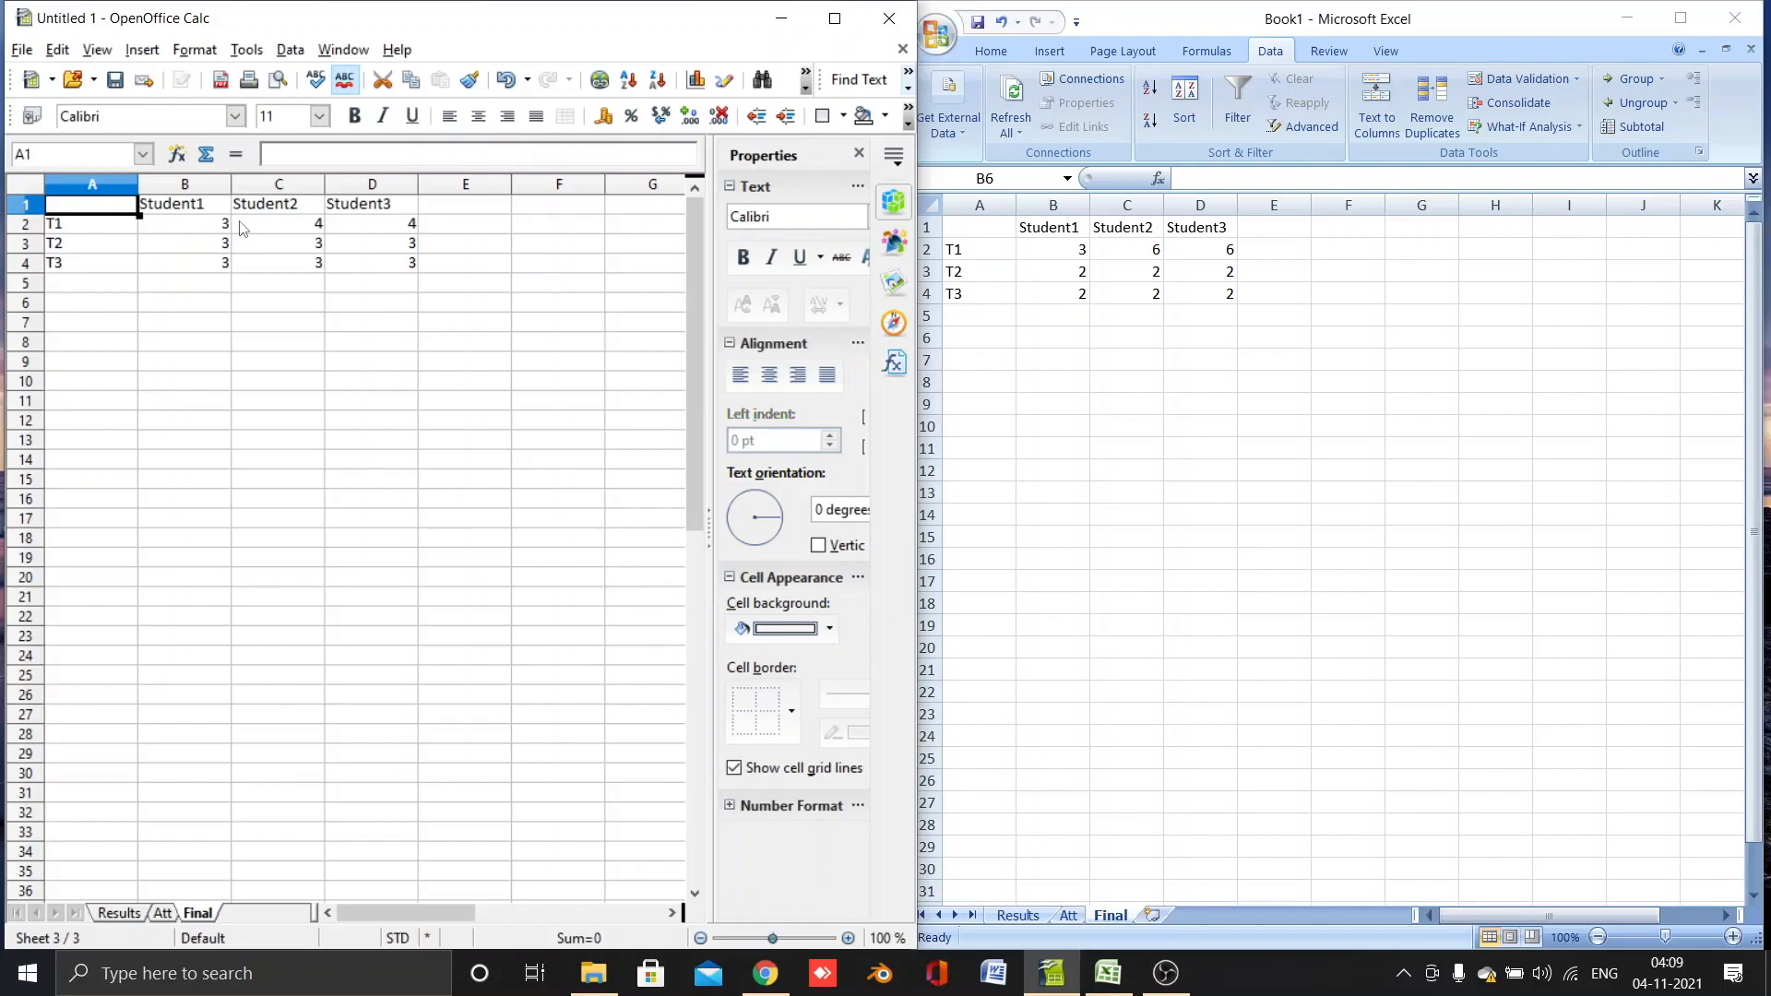
Step: Compare the T1 values of Student1 and Student2 on Calc's Results and Att sheets with the consolidated values on Final
left_click(165, 913)
left_click(115, 913)
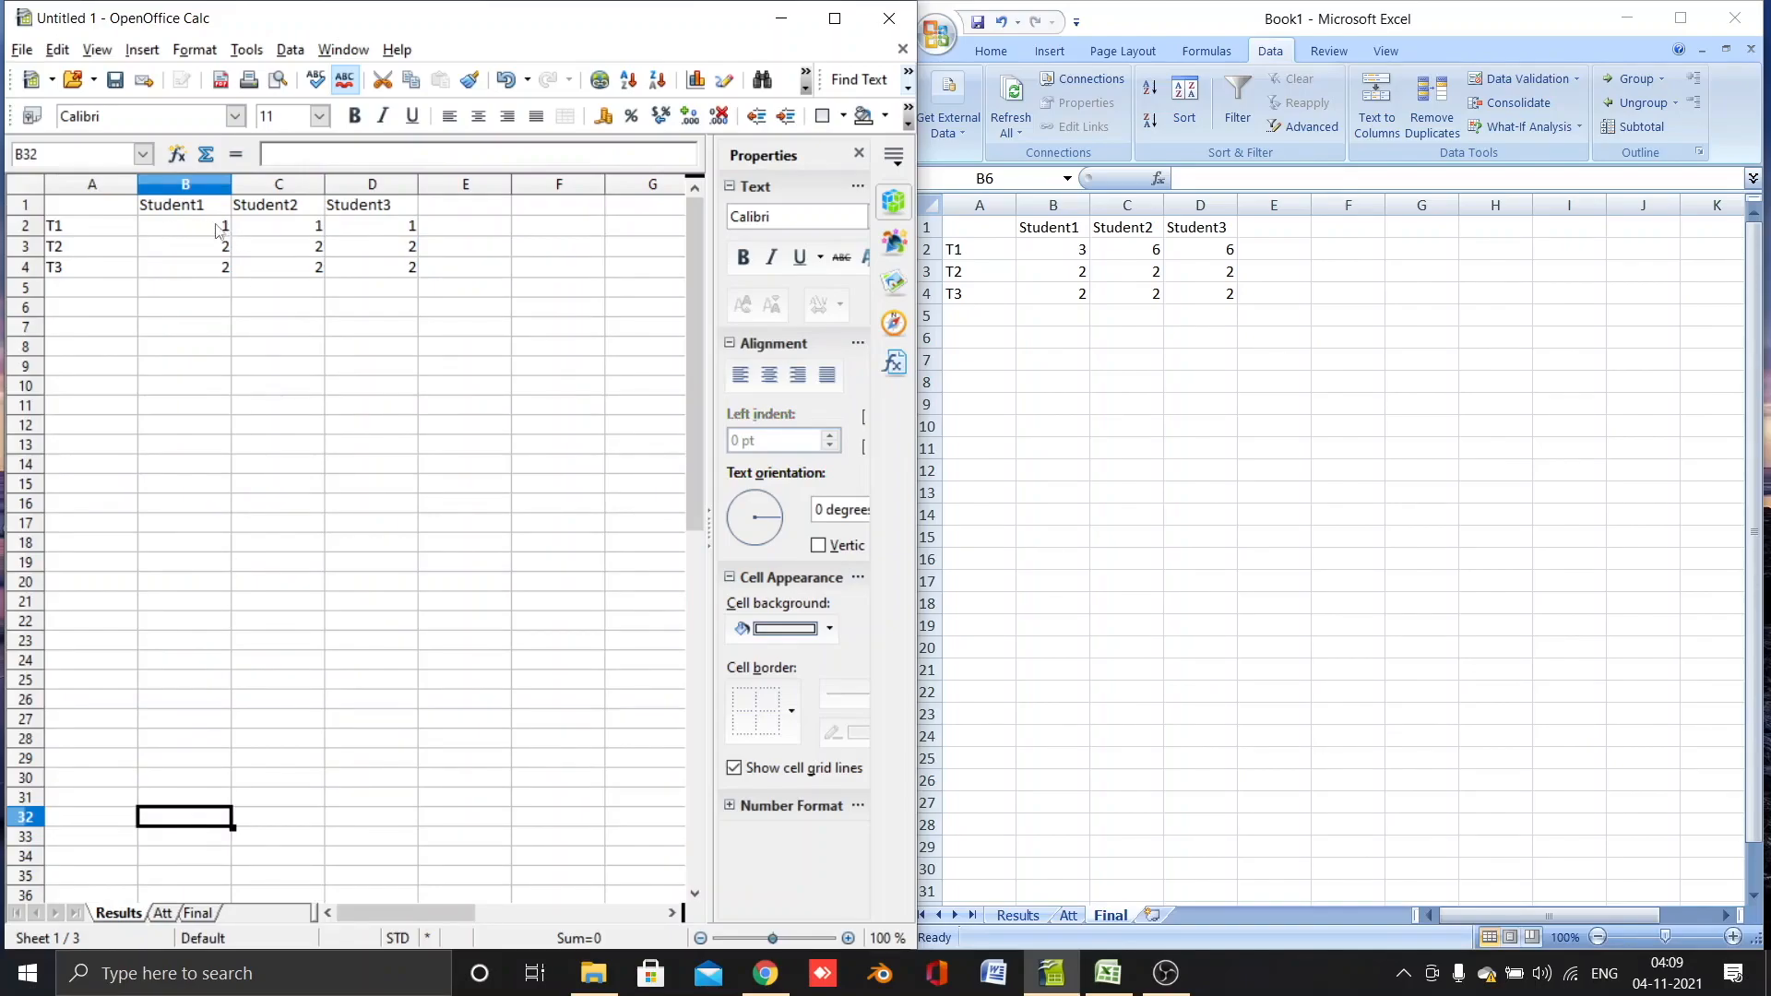
left_click(162, 913)
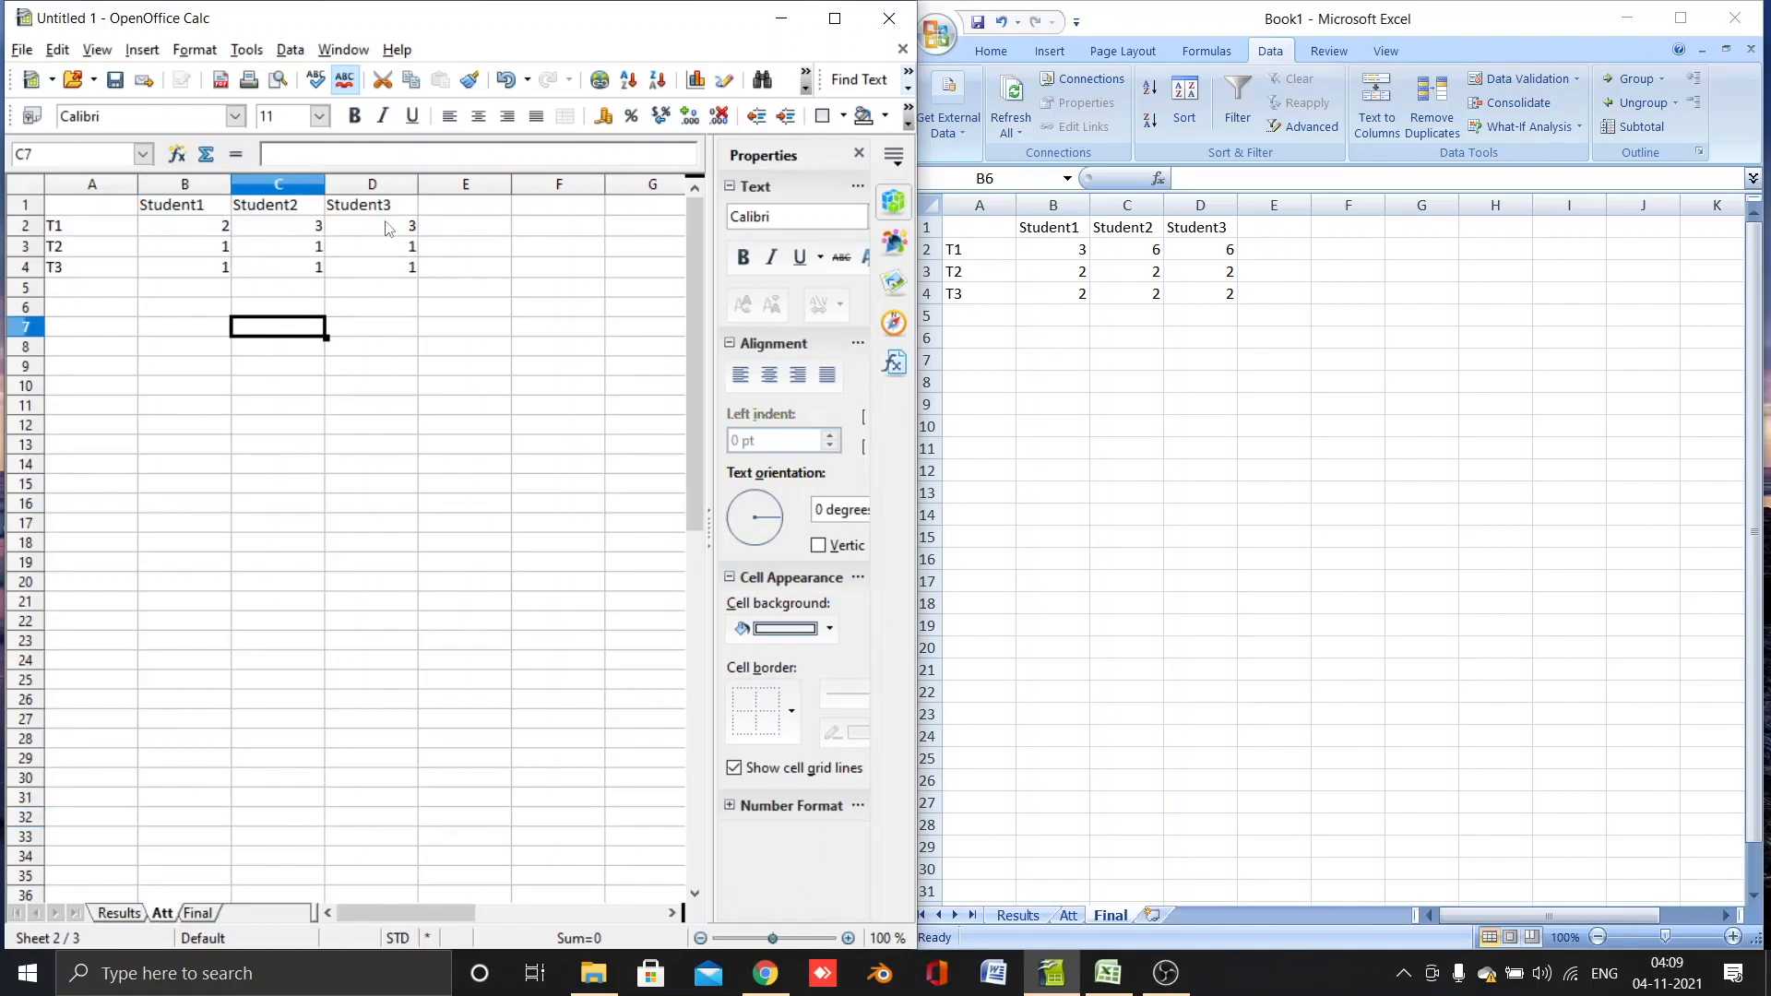
left_click(187, 231)
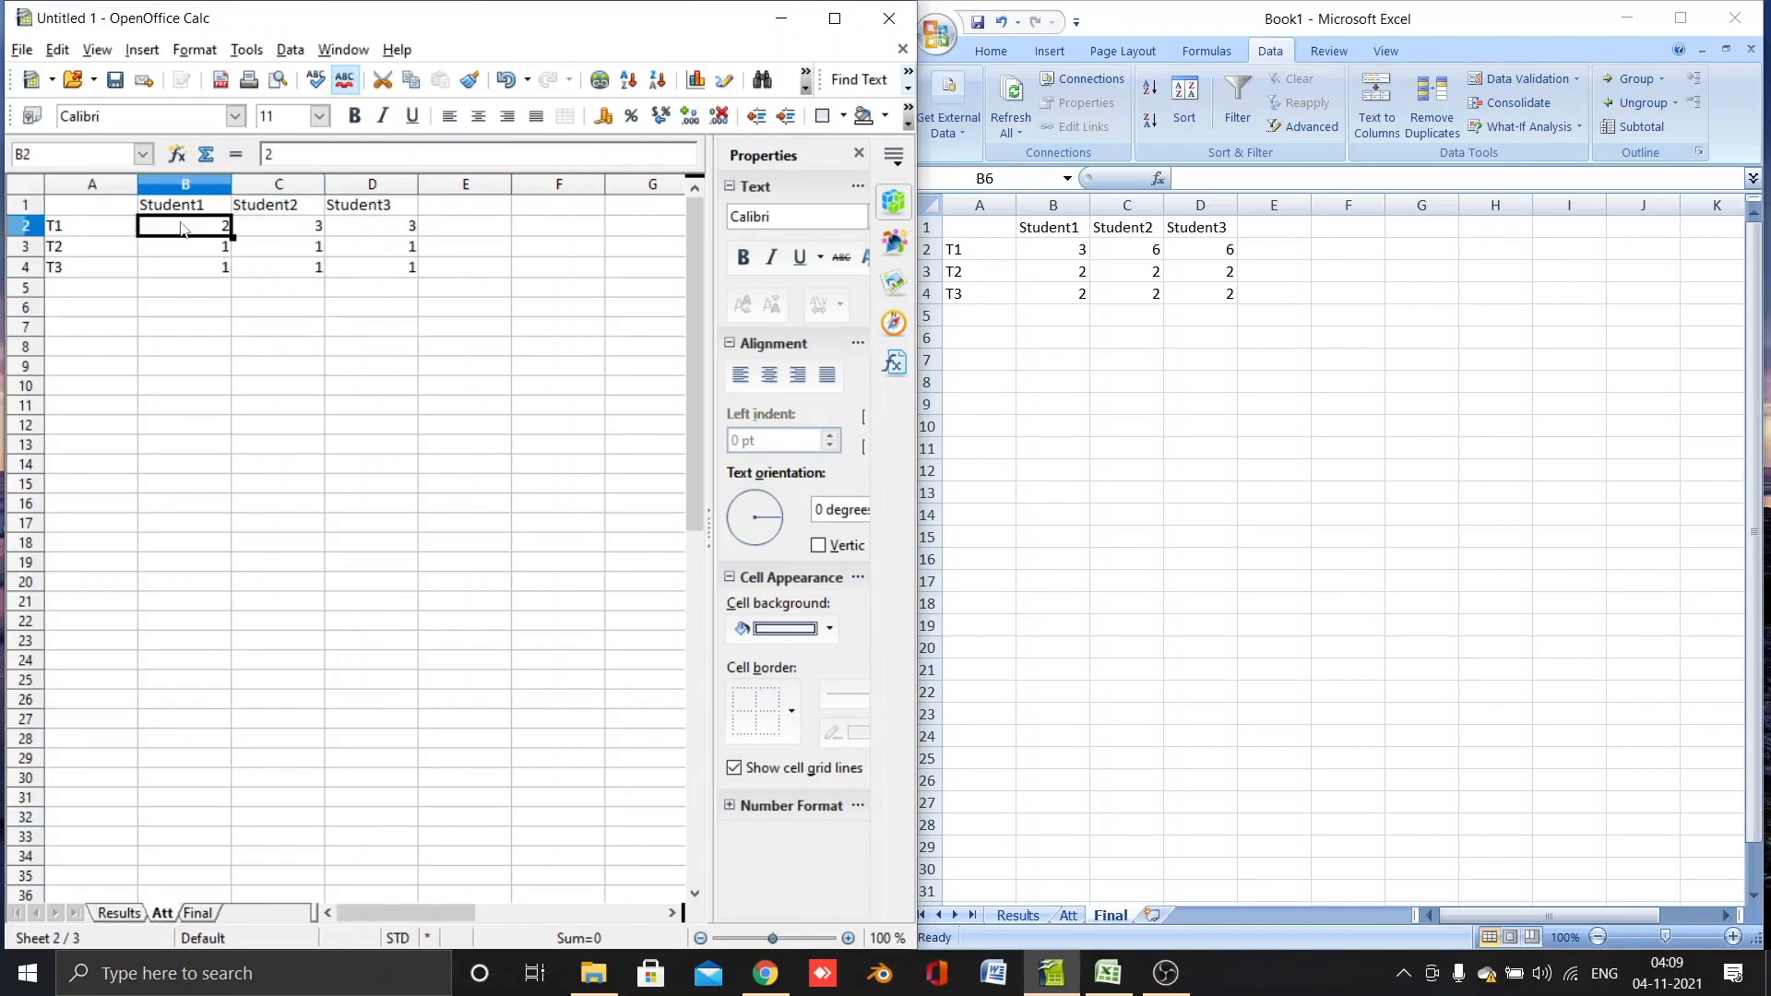
left_click(120, 913)
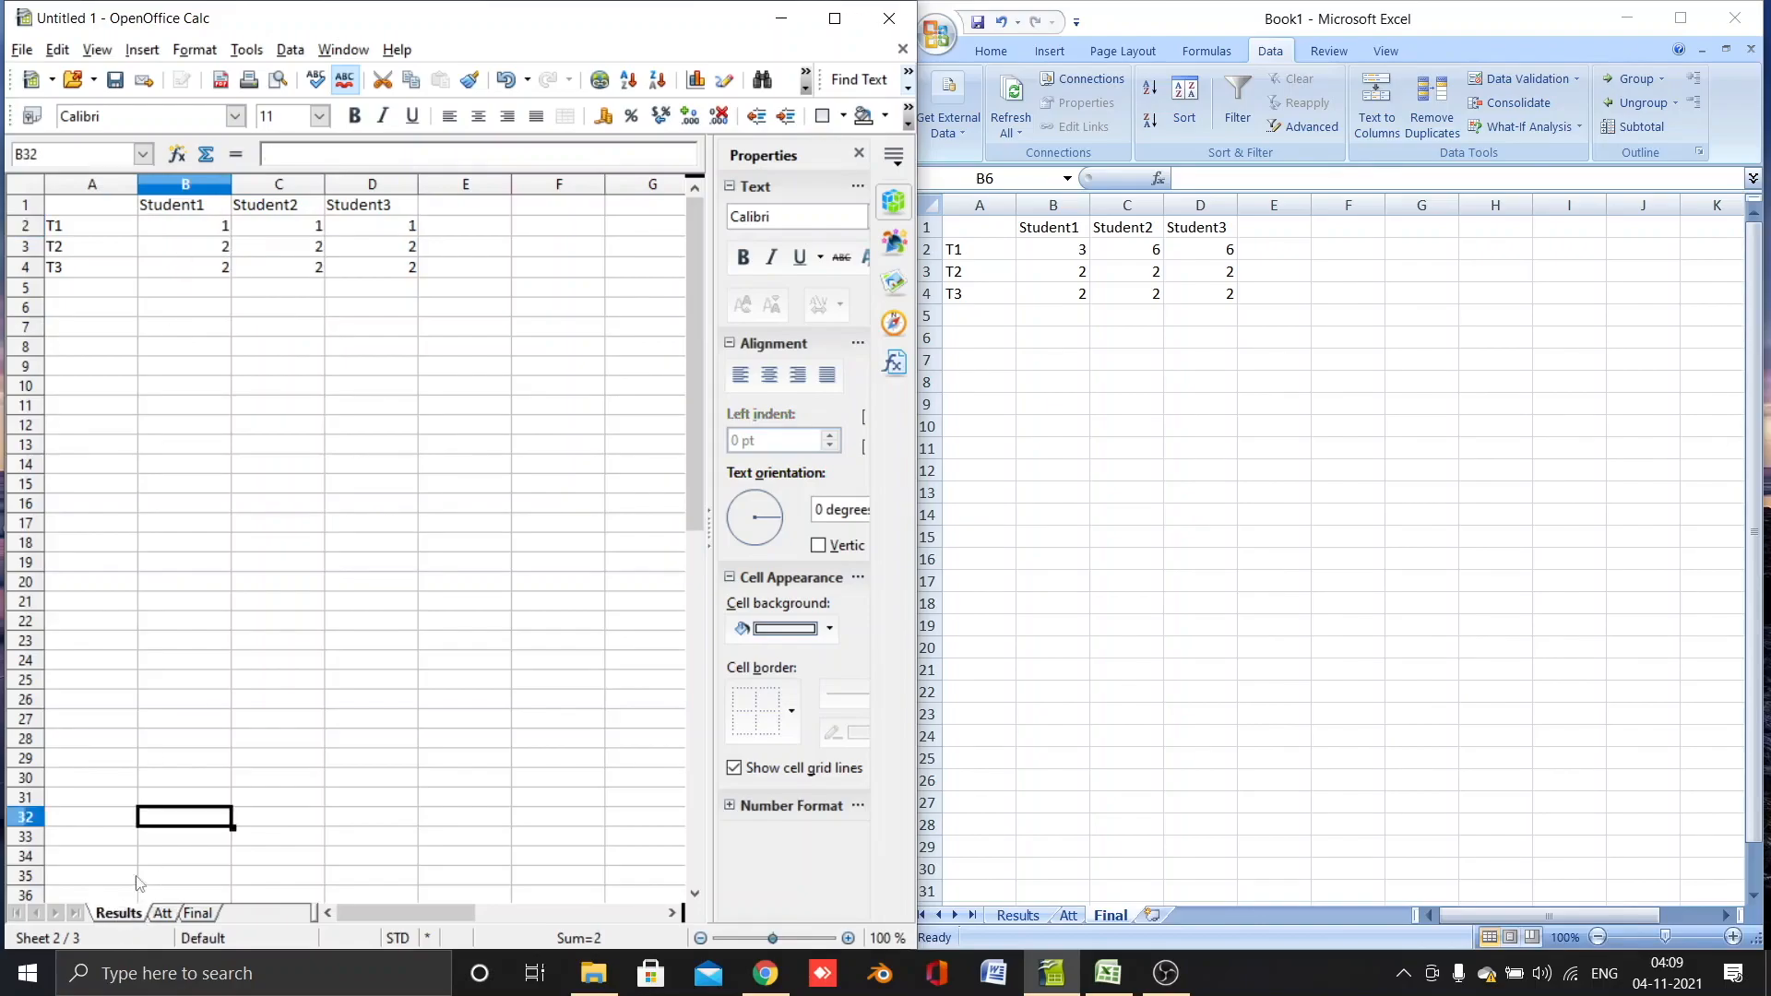
left_click(202, 227)
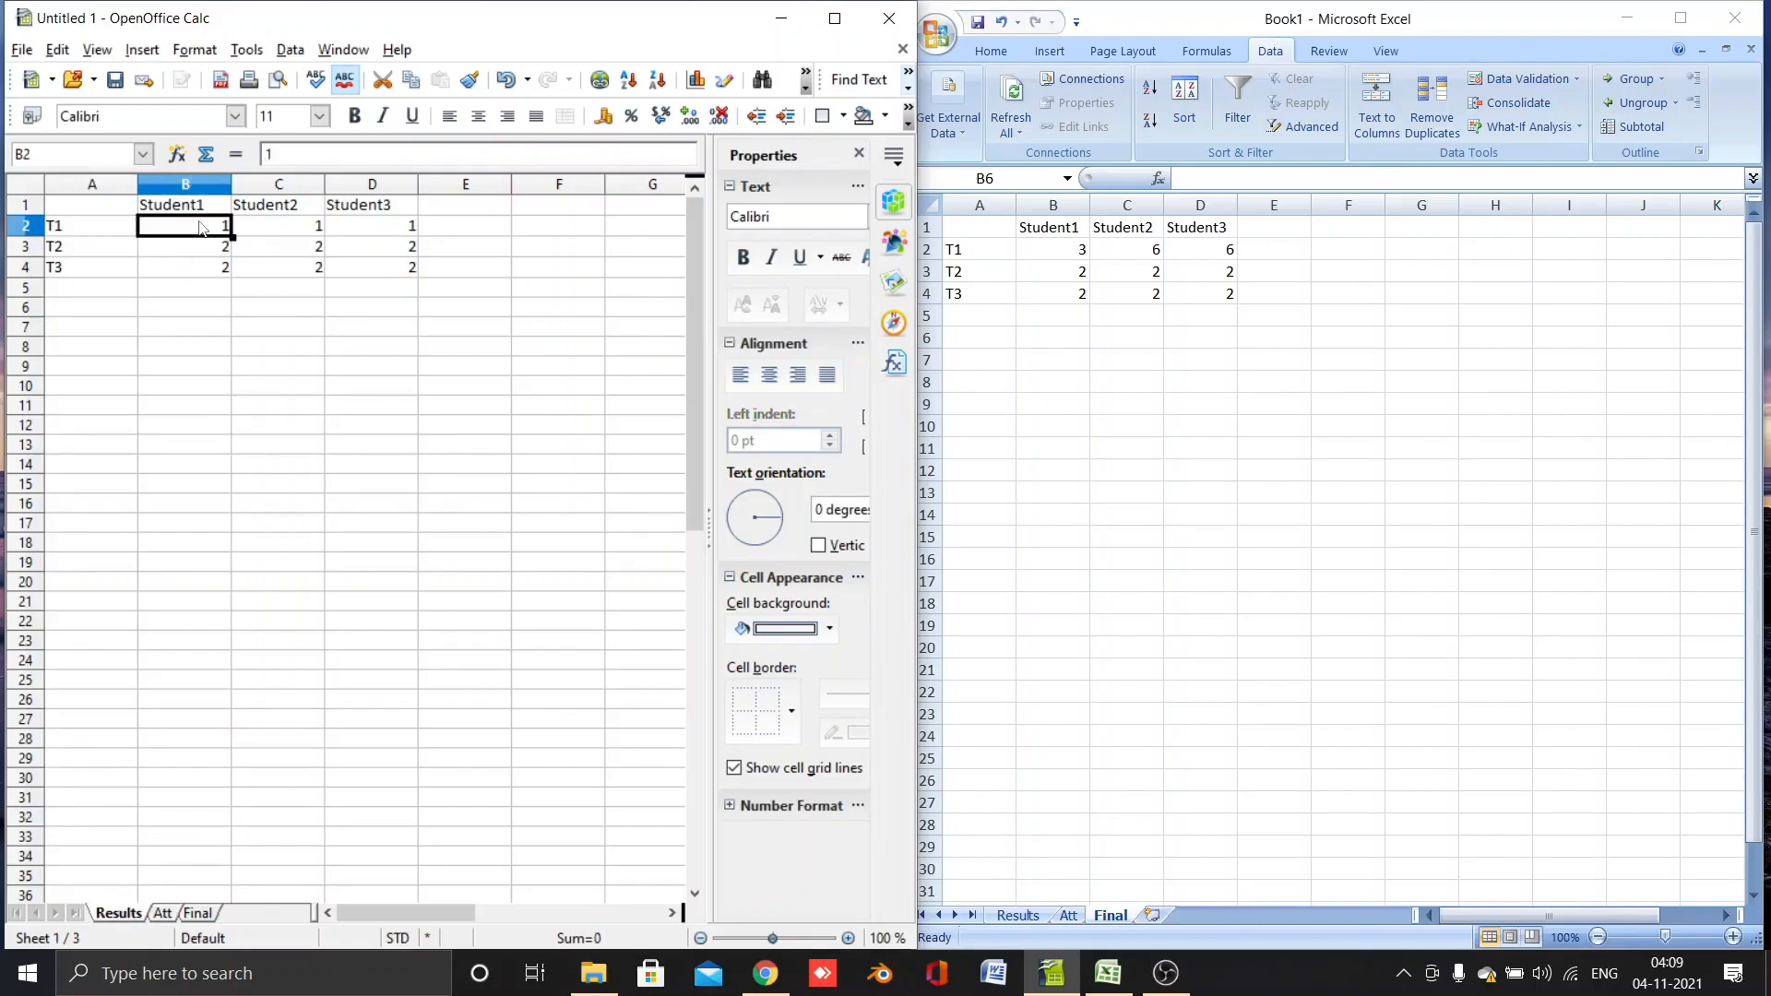
left_click(162, 913)
left_click(201, 915)
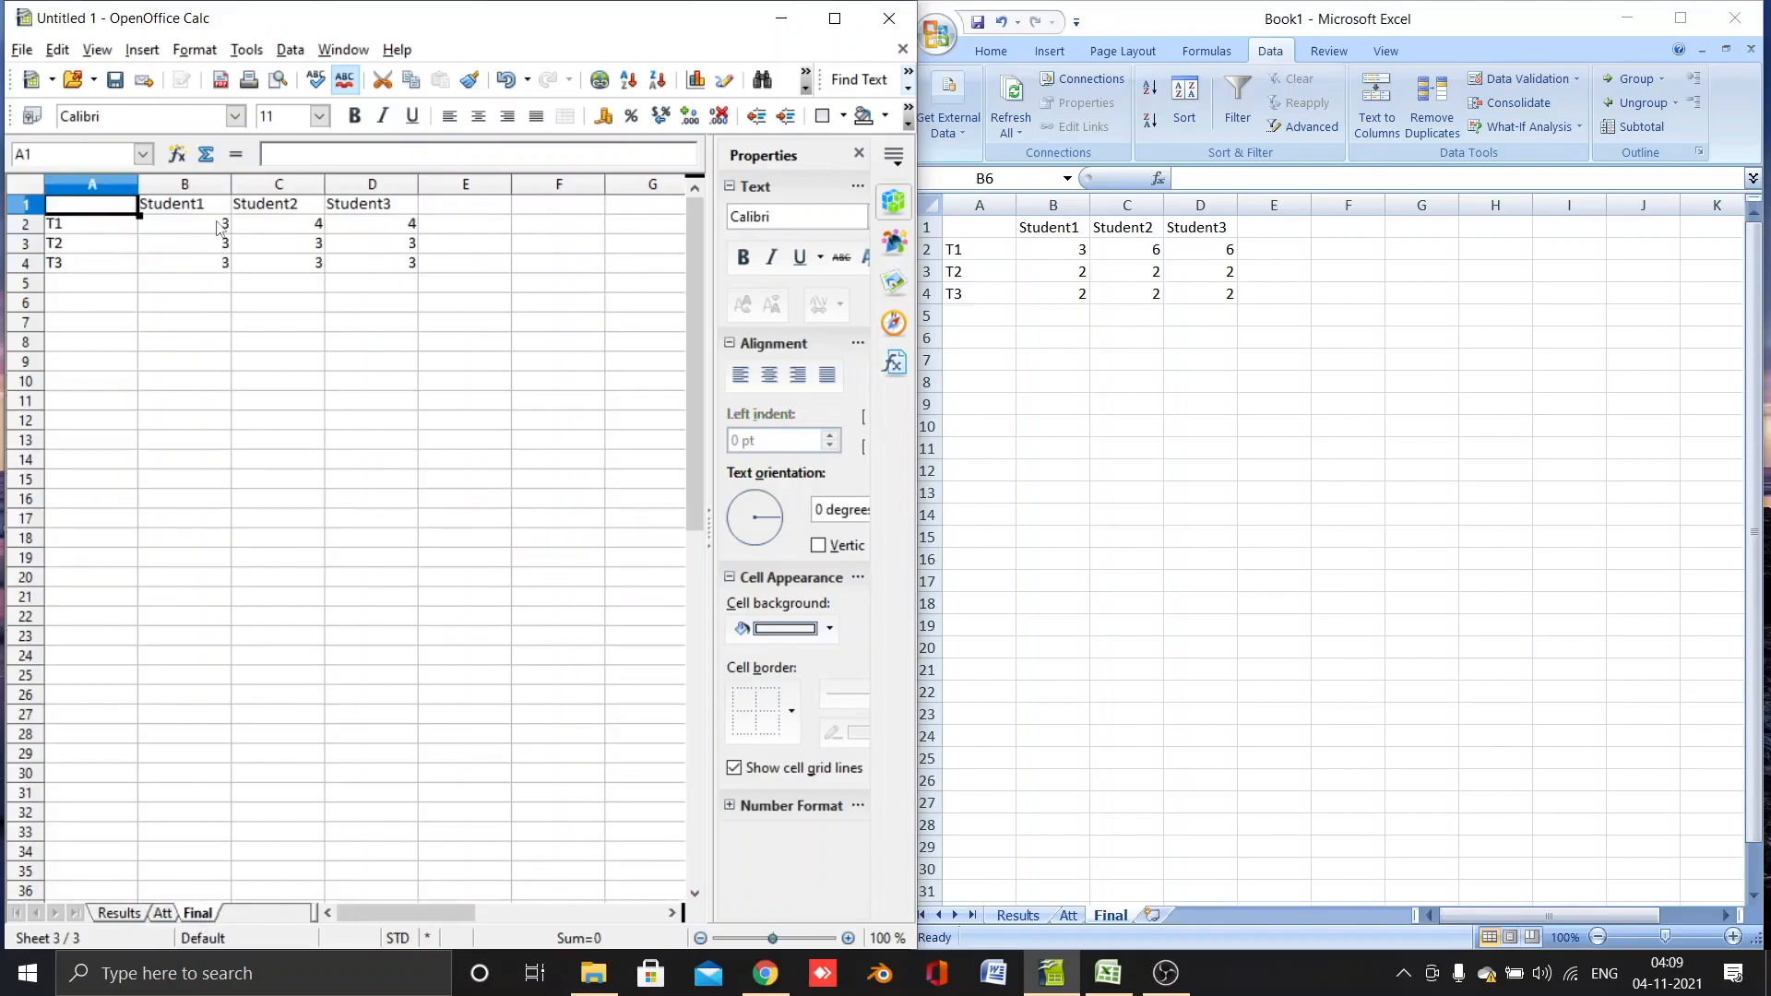
left_click(124, 912)
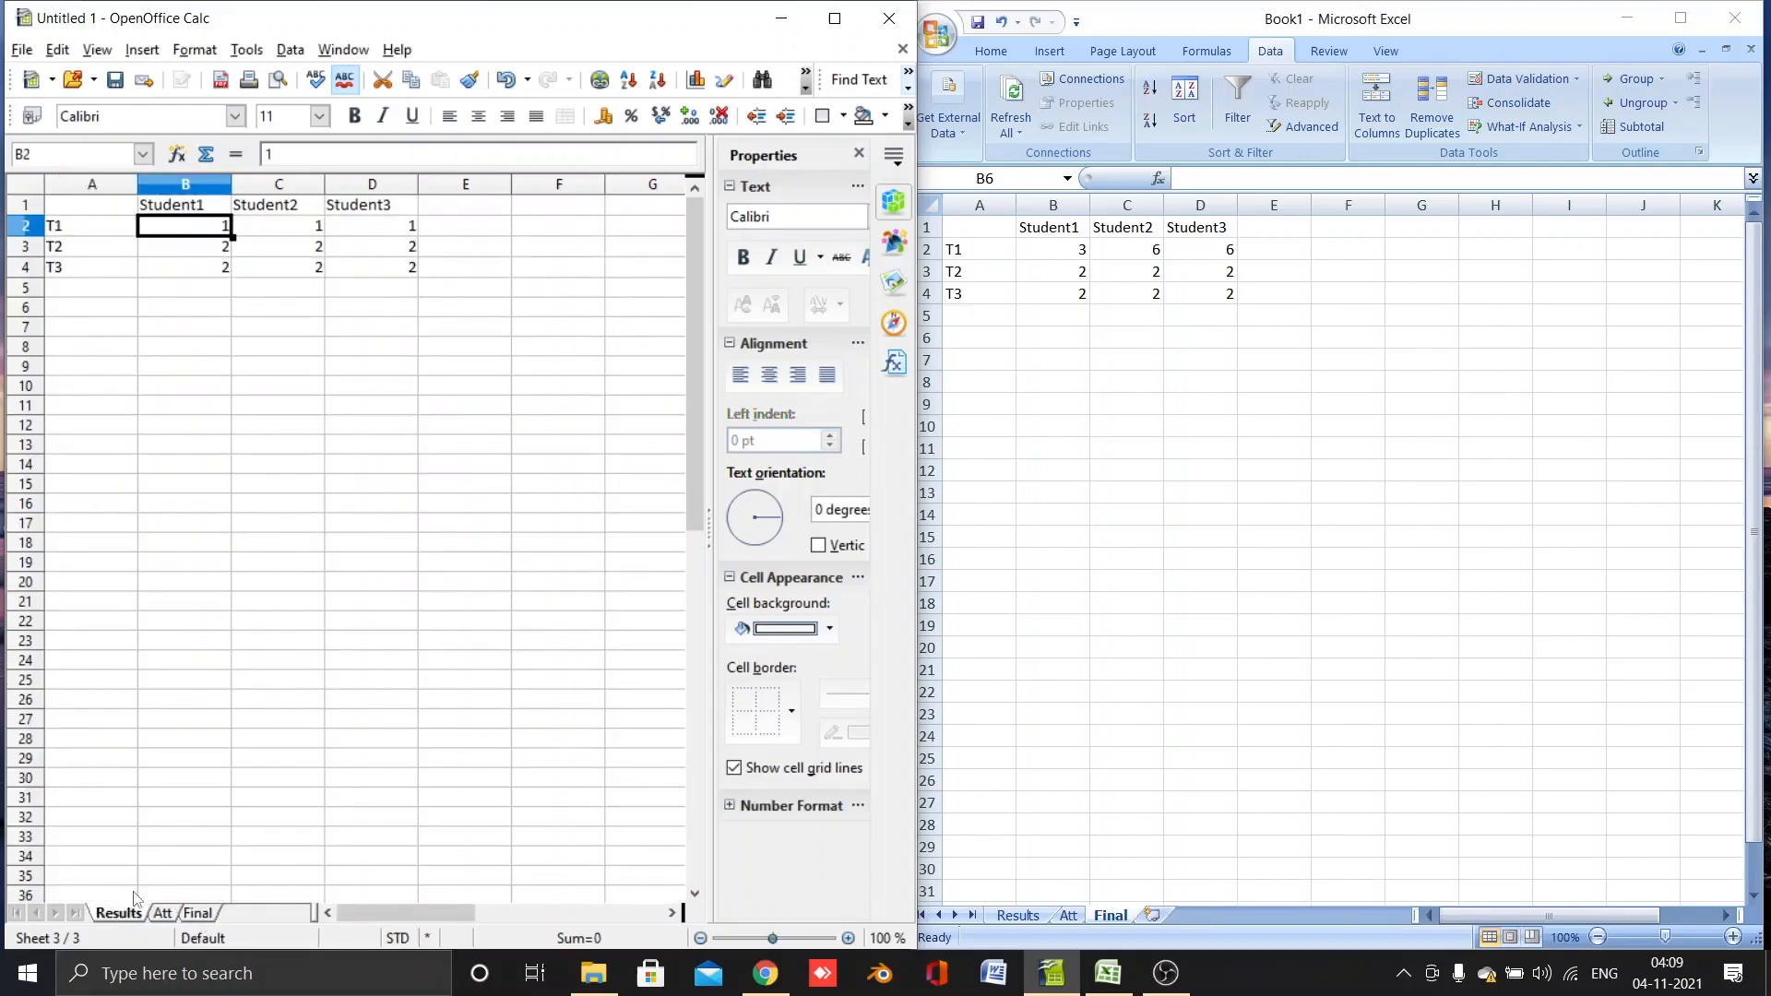
left_click(280, 228)
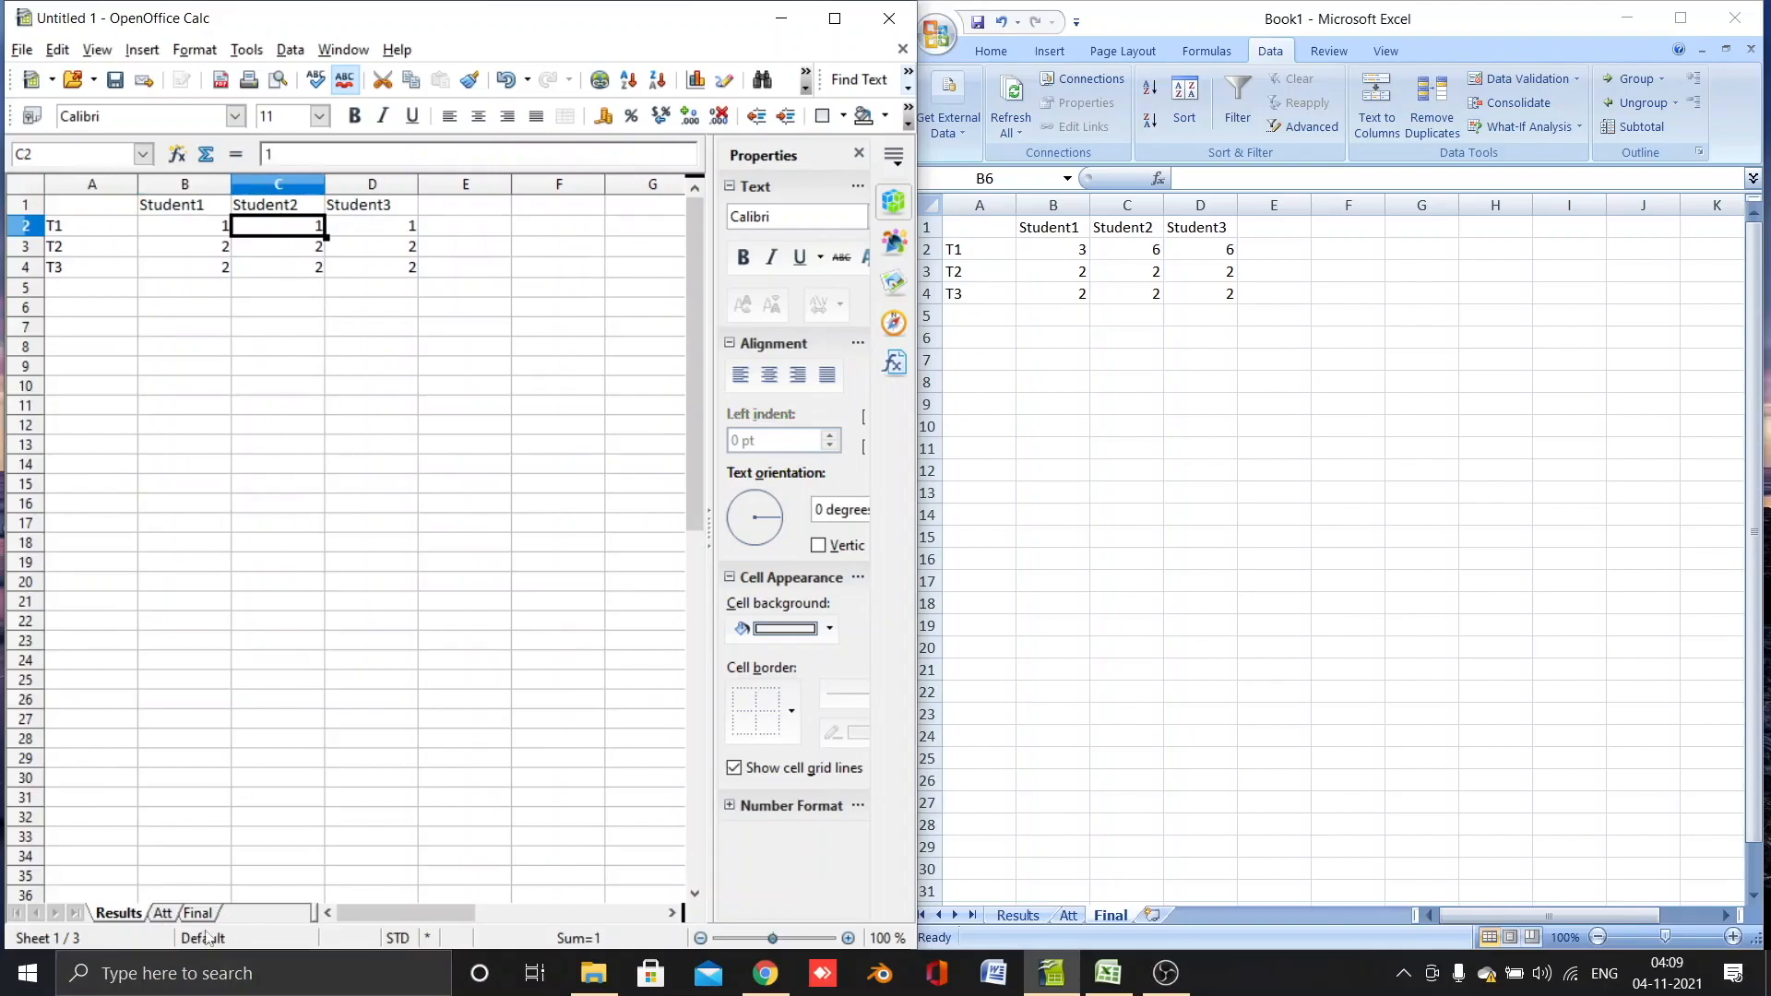
left_click(163, 913)
left_click(281, 227)
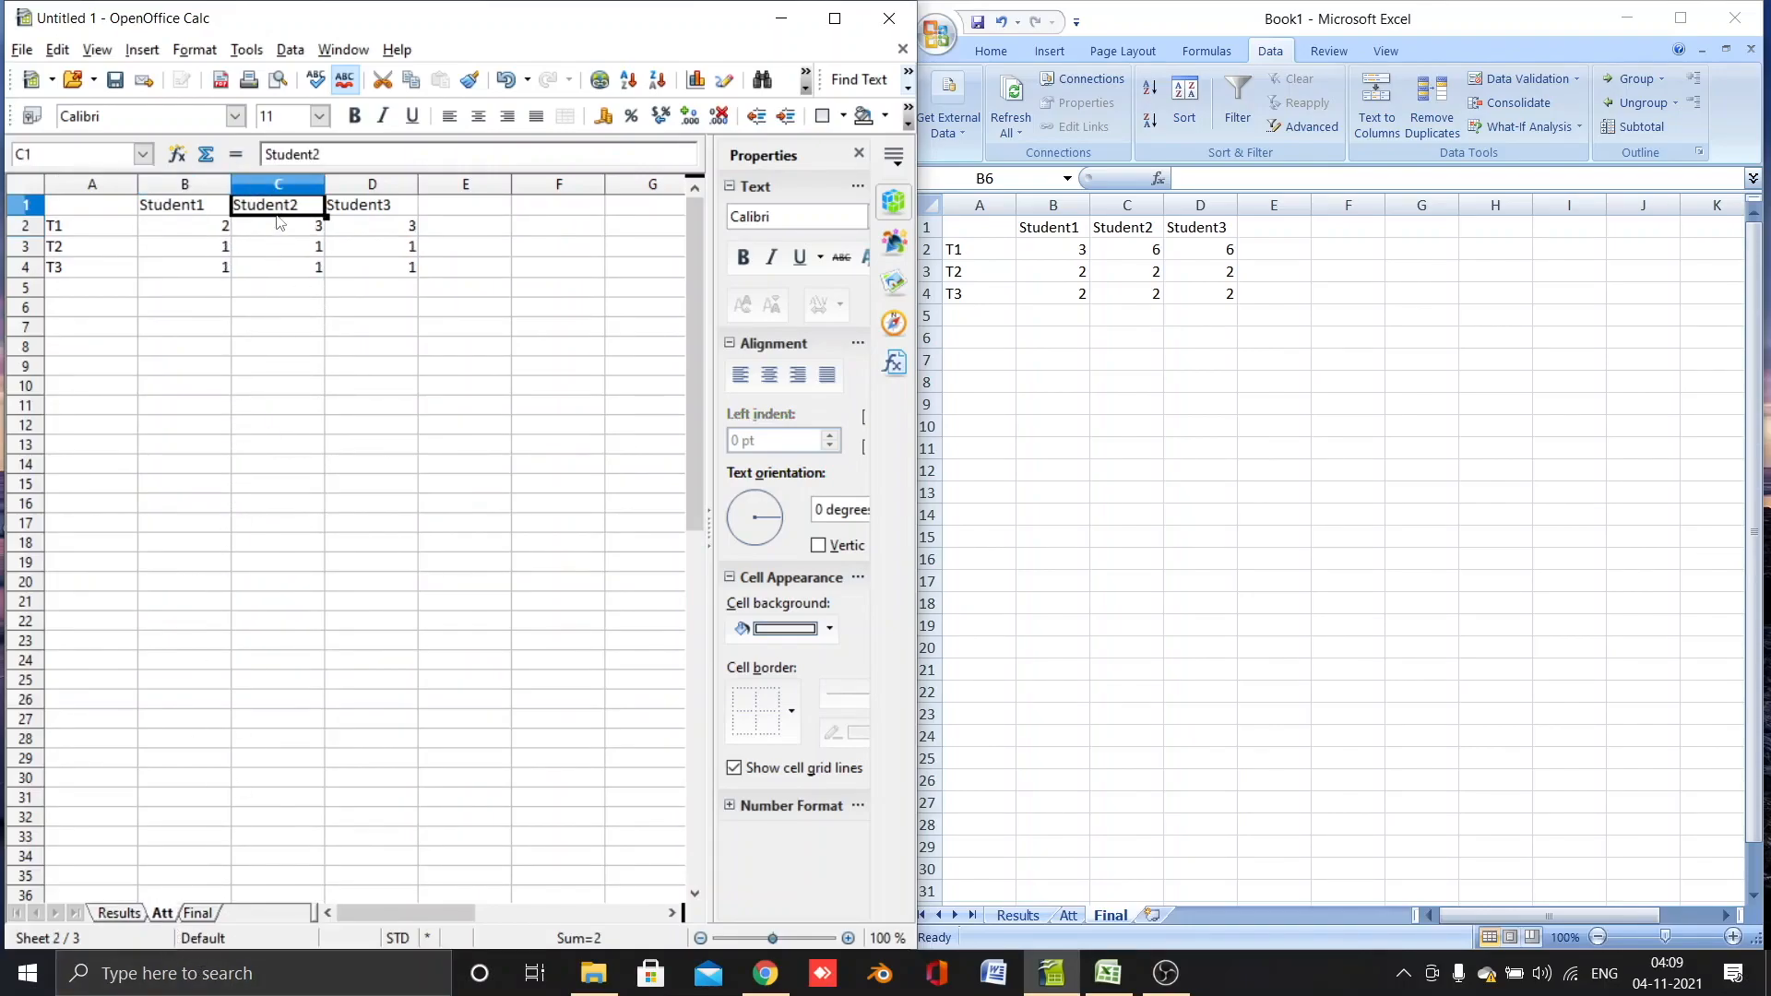
left_click(198, 913)
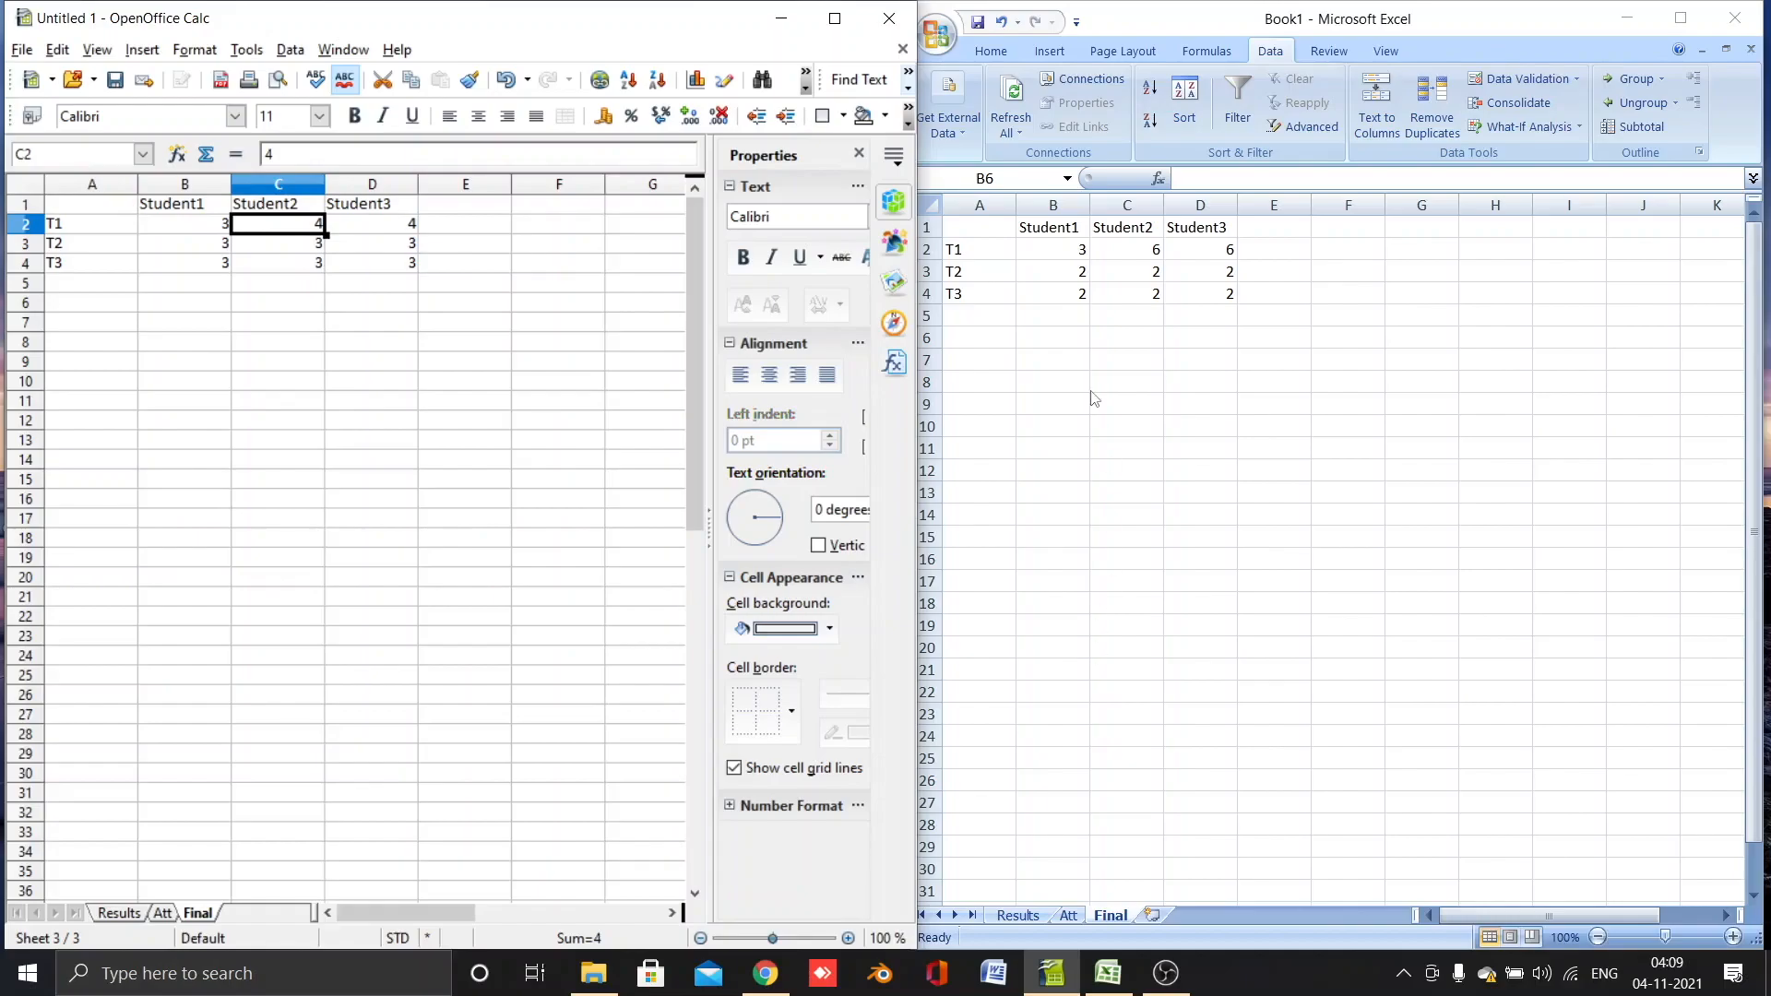
Step: Switch to Excel and set the T1 value of Student2 to 4 on the Results sheet
left_click(1025, 916)
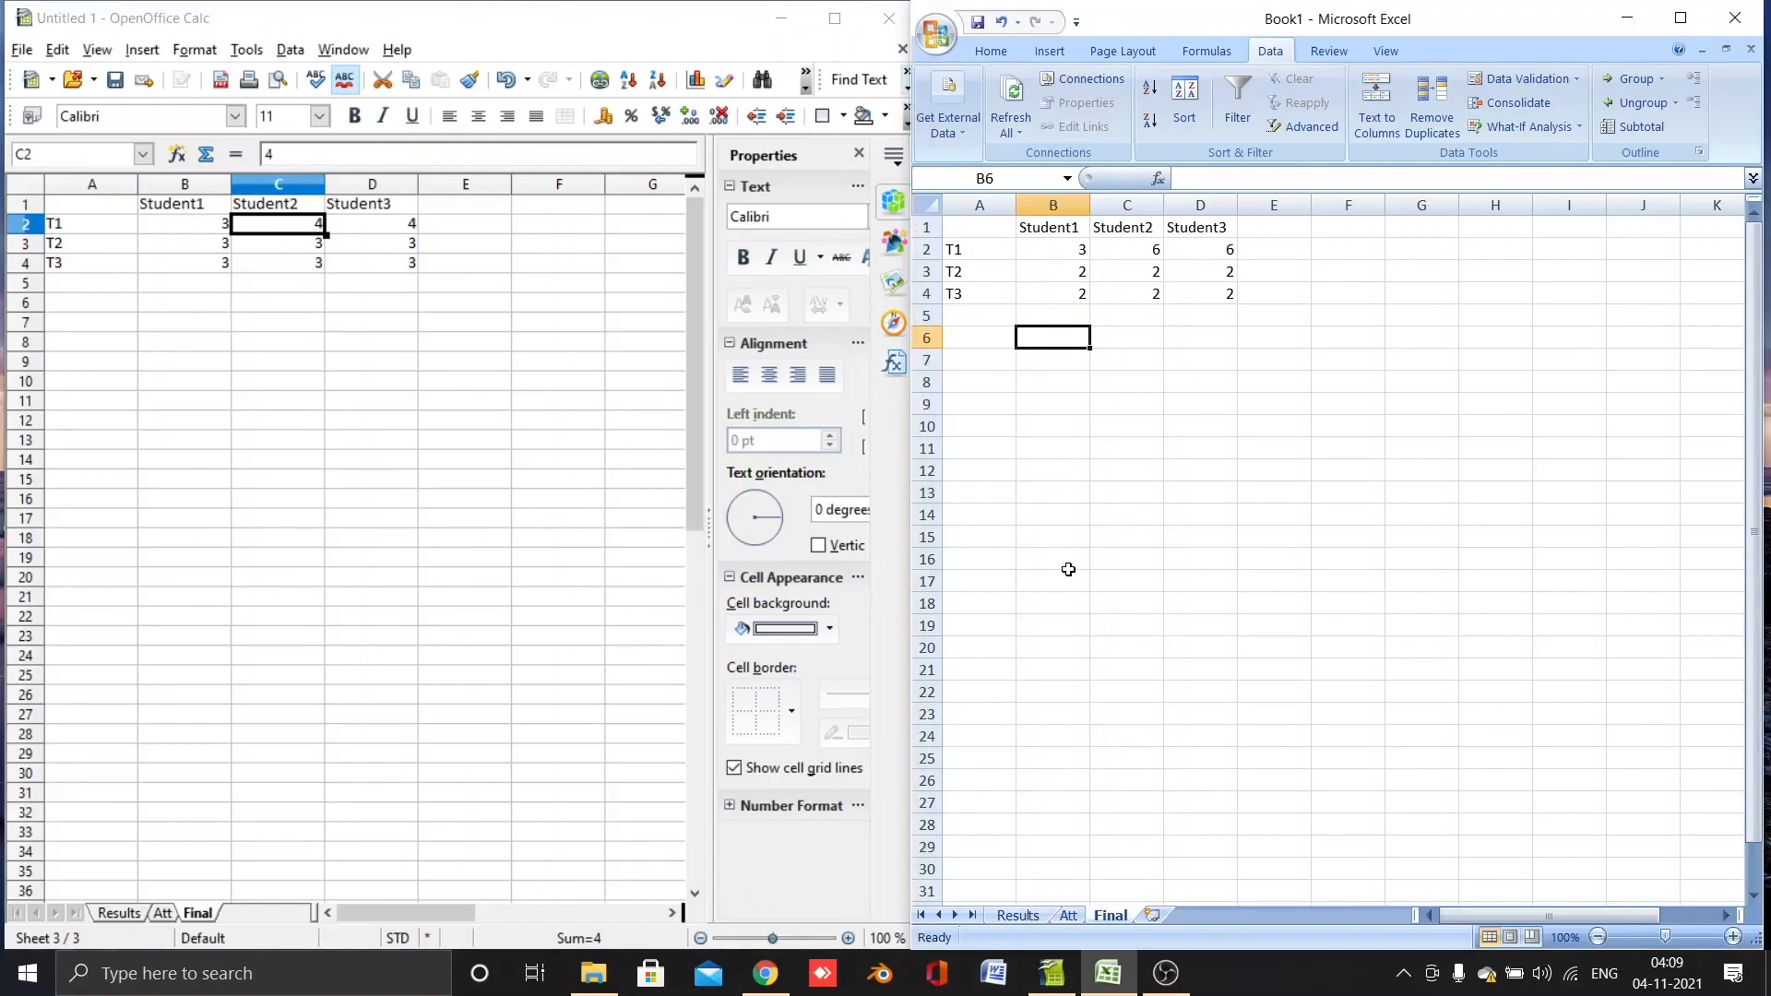
left_click(1014, 916)
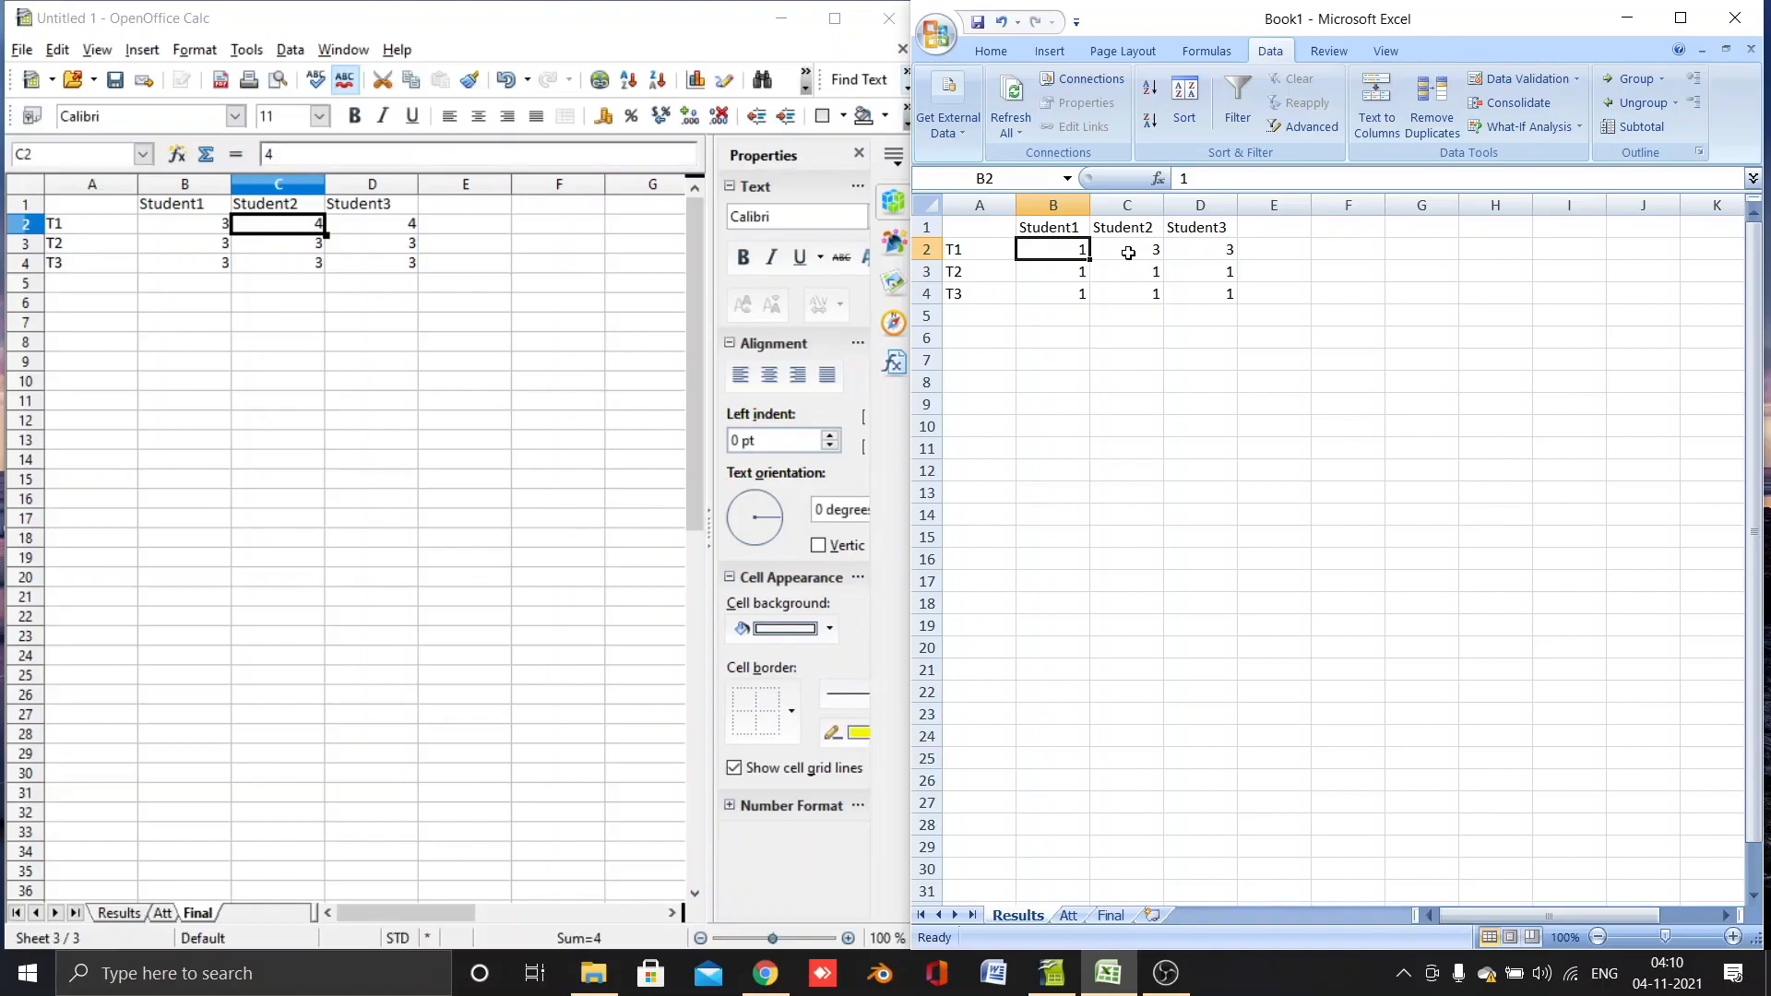
left_click(1128, 253)
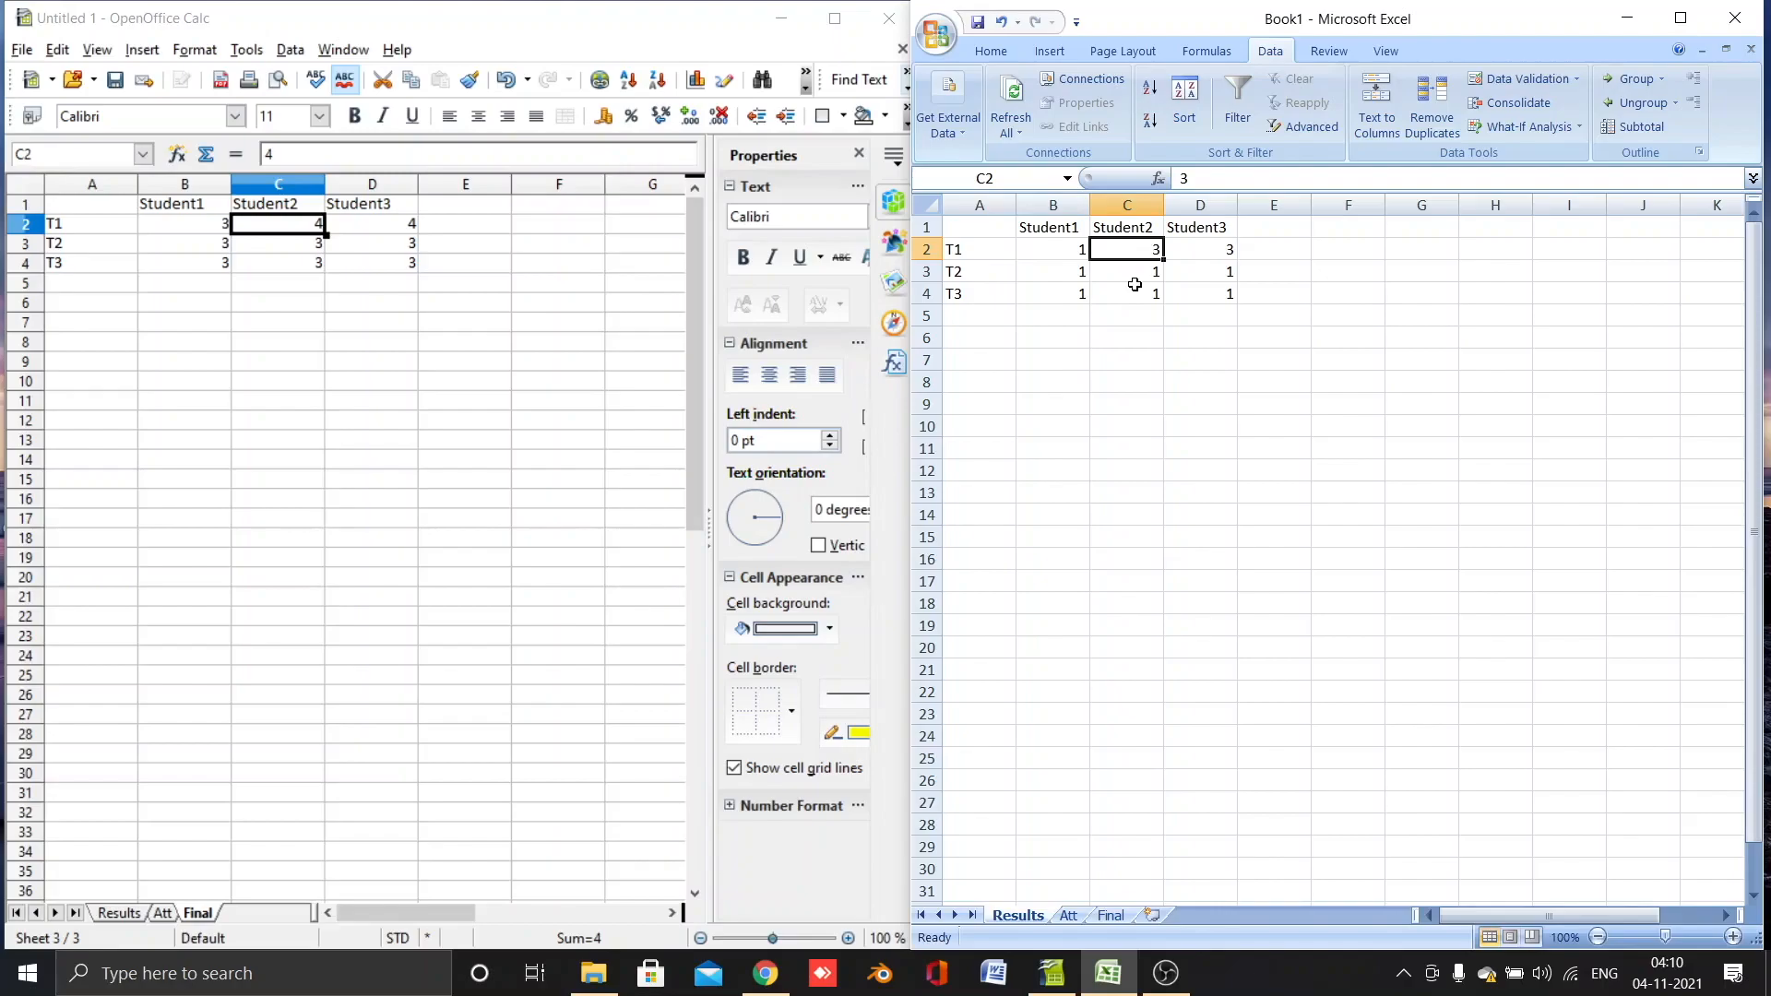
type("4")
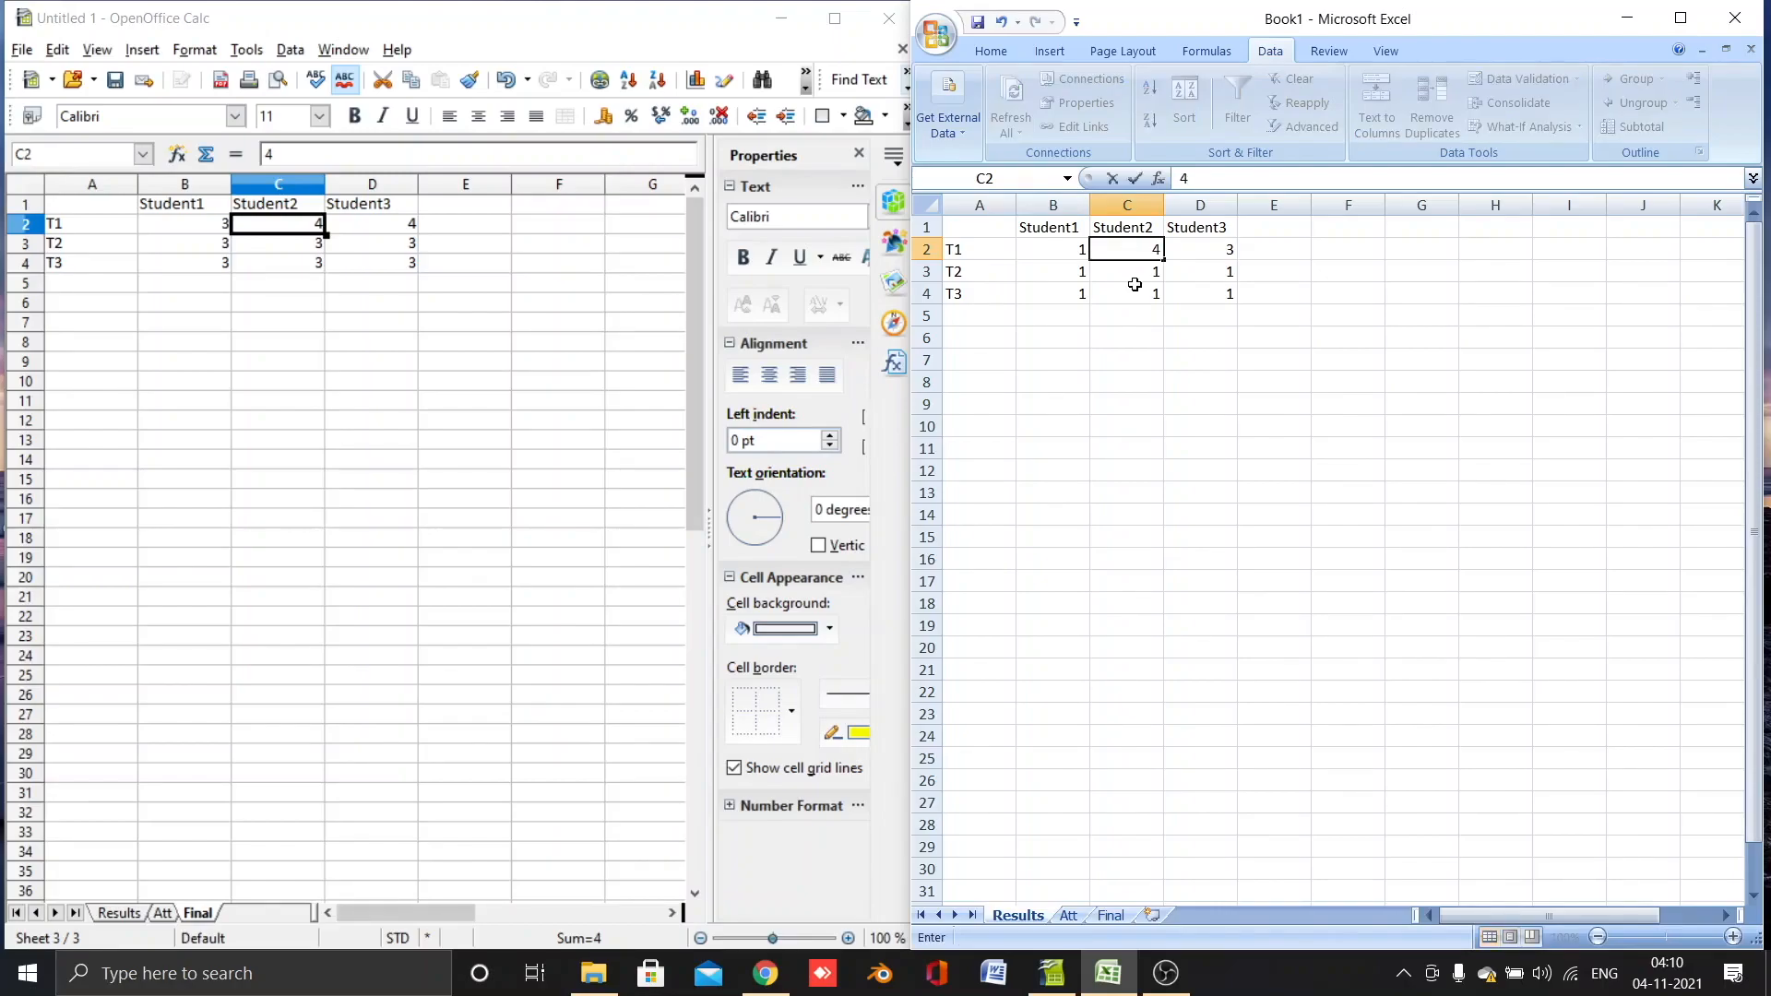
left_click(1135, 285)
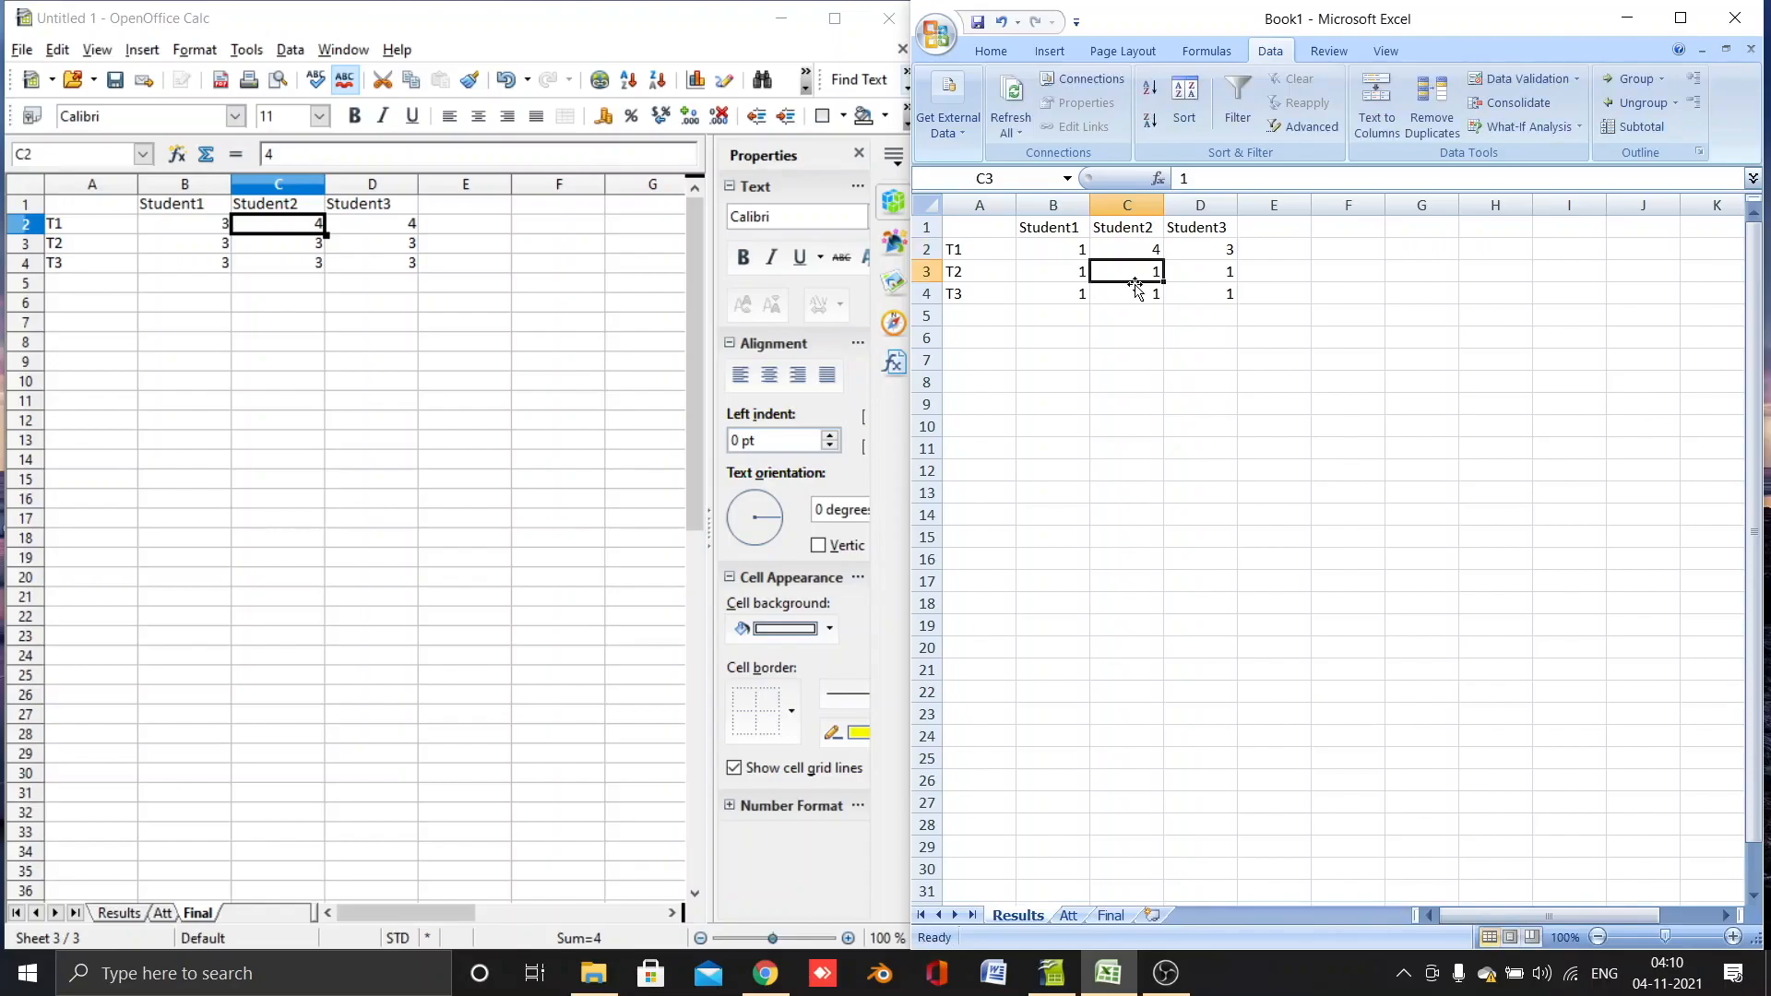
Step: Check the T1 value of Student2 on the Att and Final sheets in Excel
left_click(1070, 915)
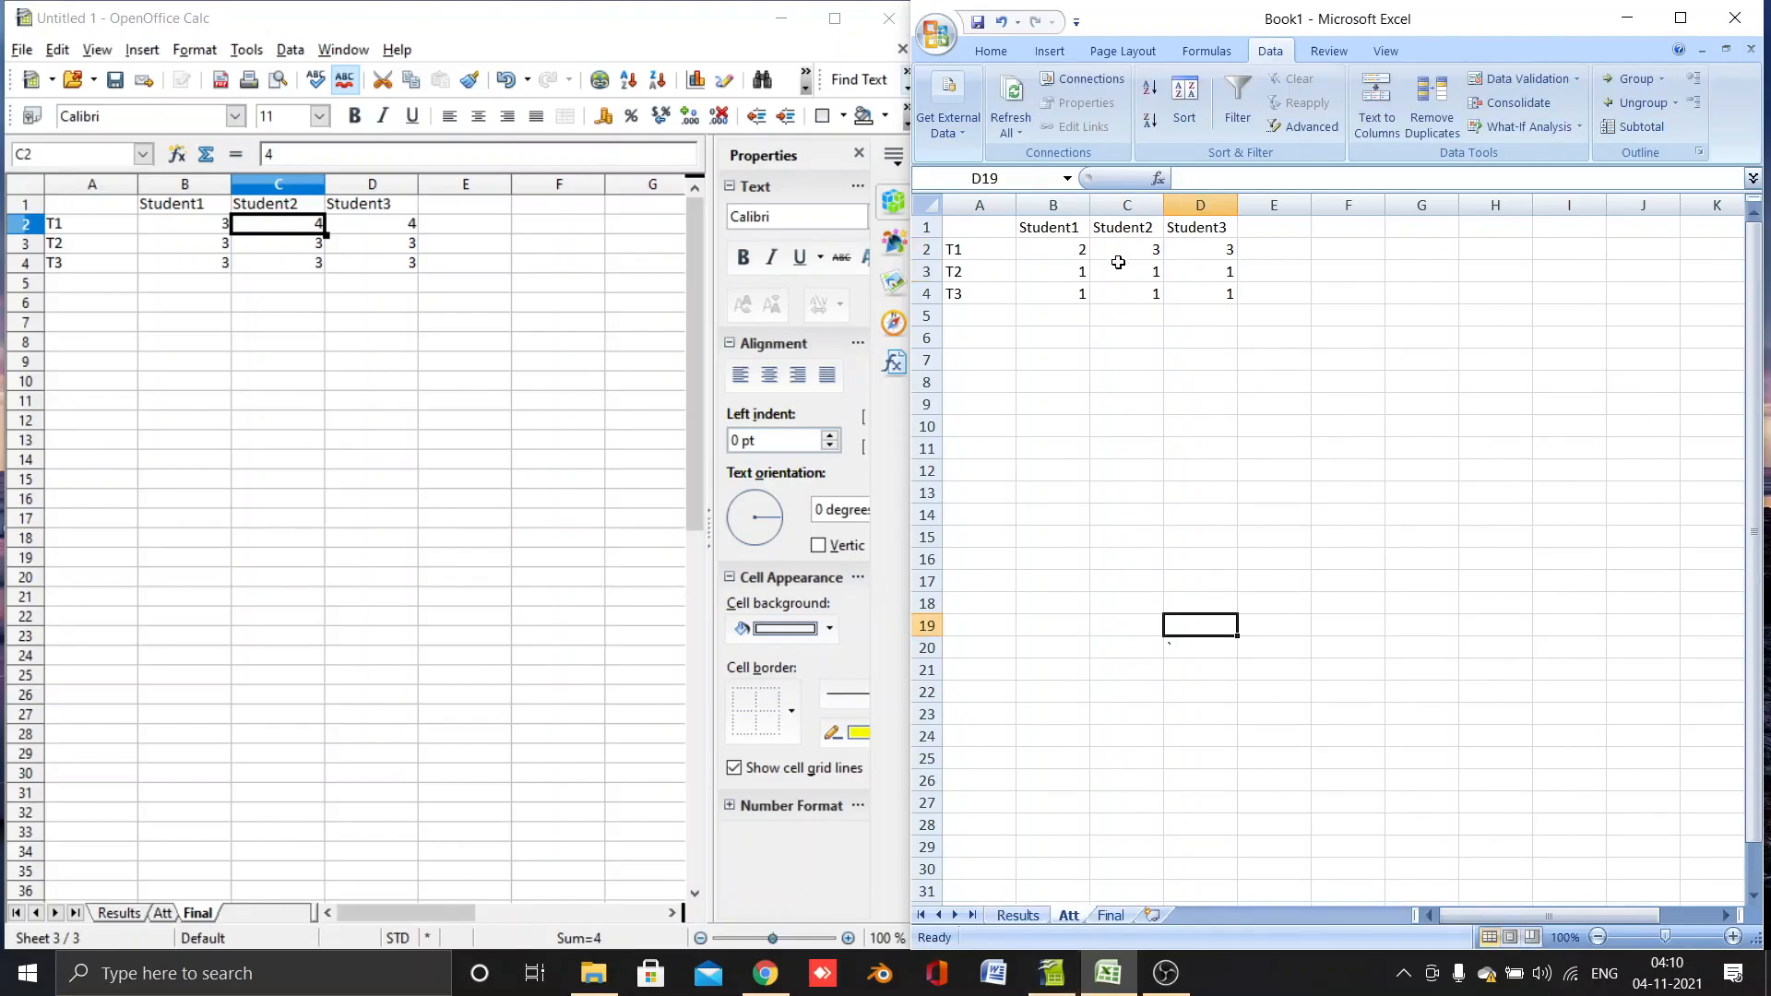
left_click(1110, 916)
left_click(1134, 253)
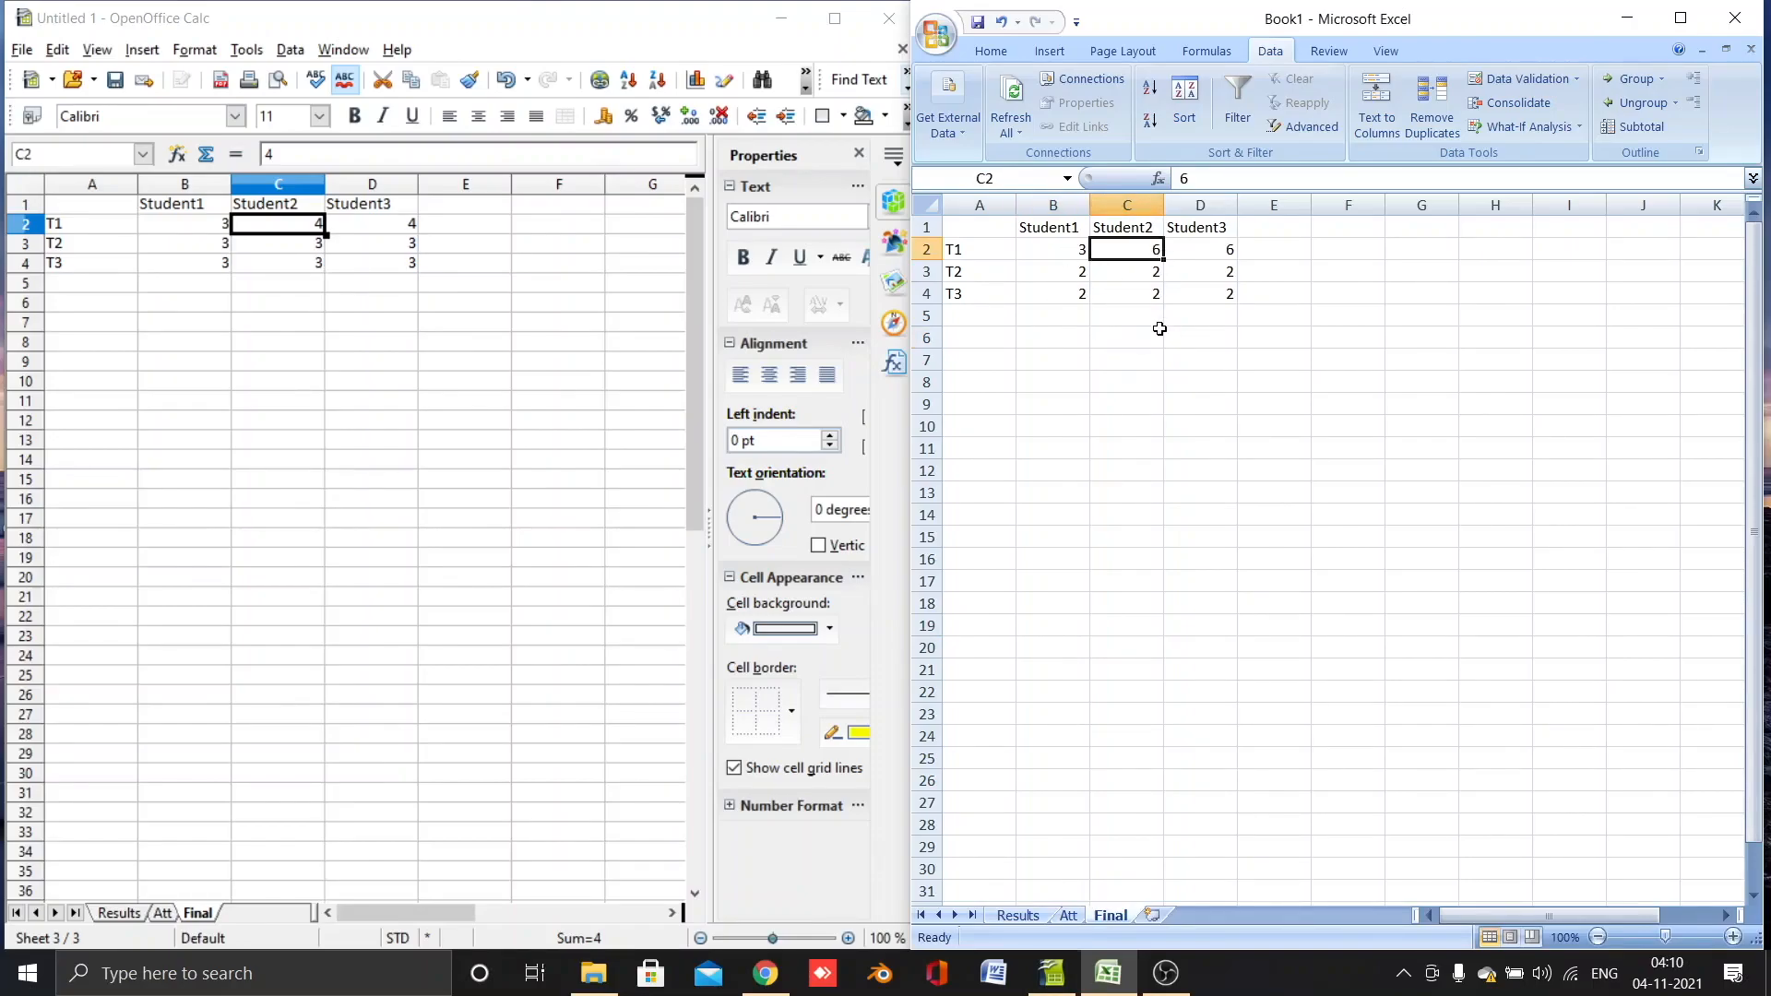
Step: Consolidate the Results and Att ranges again into Final from cell A1, with links to the source data enabled
left_click(976, 222)
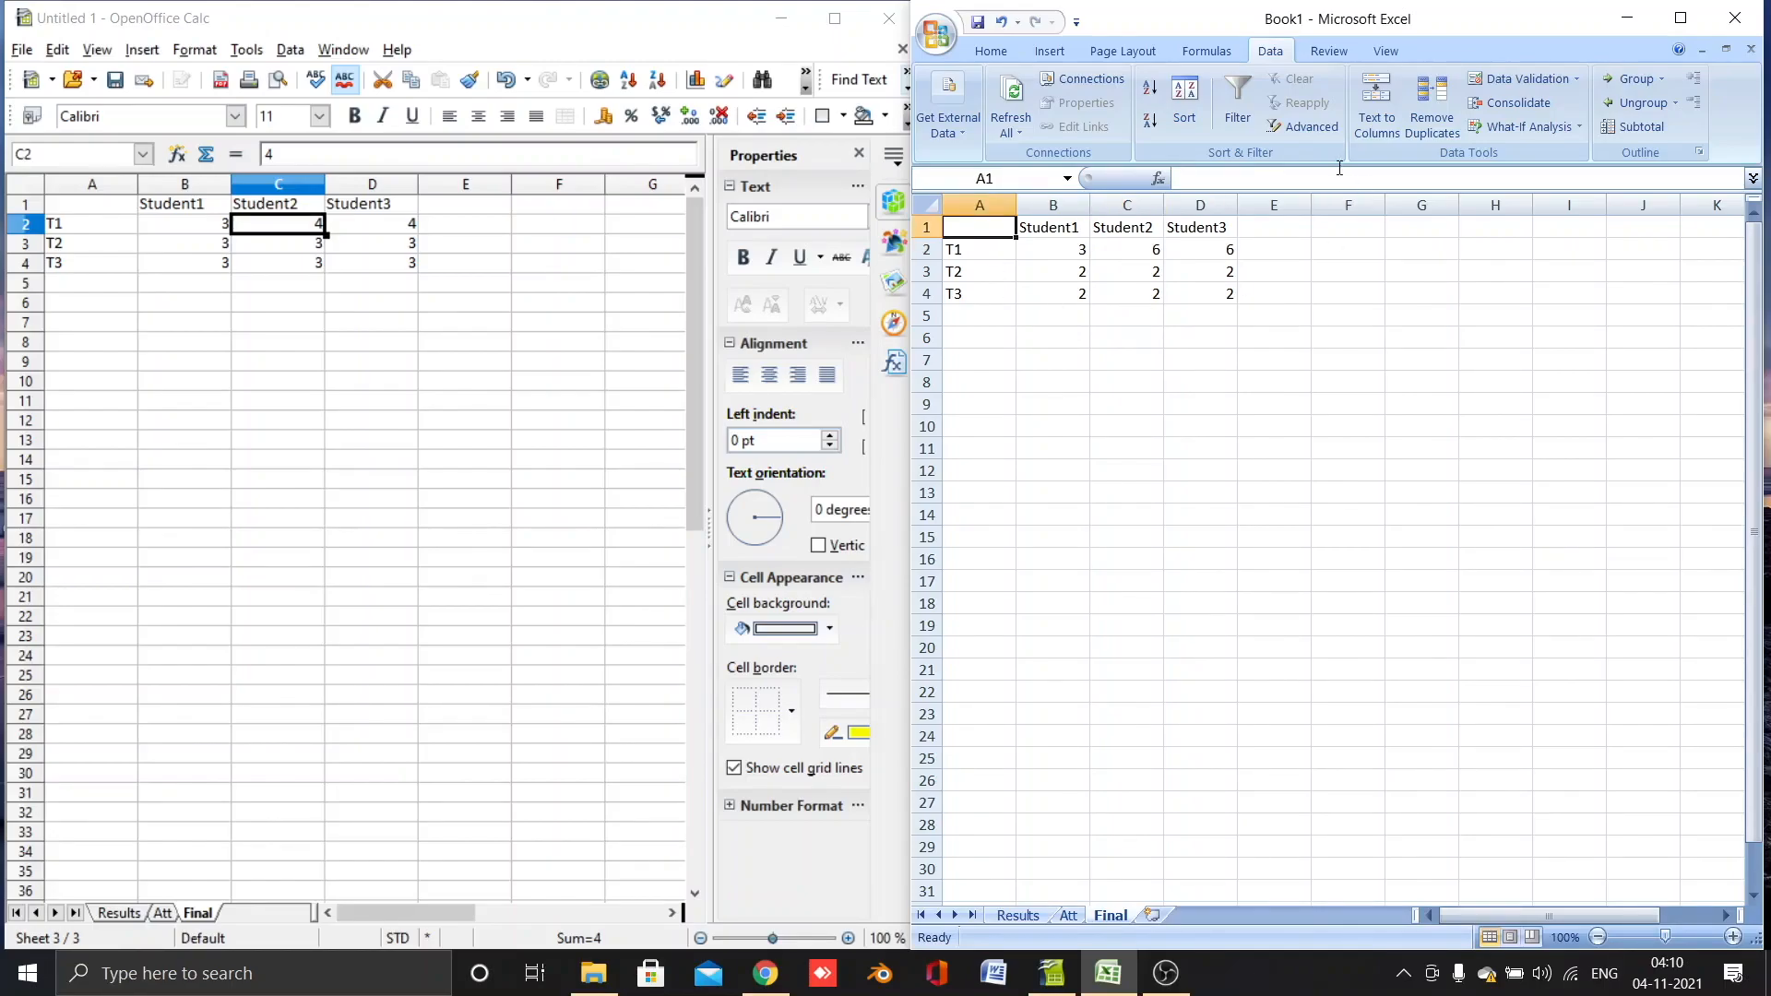
left_click(1513, 102)
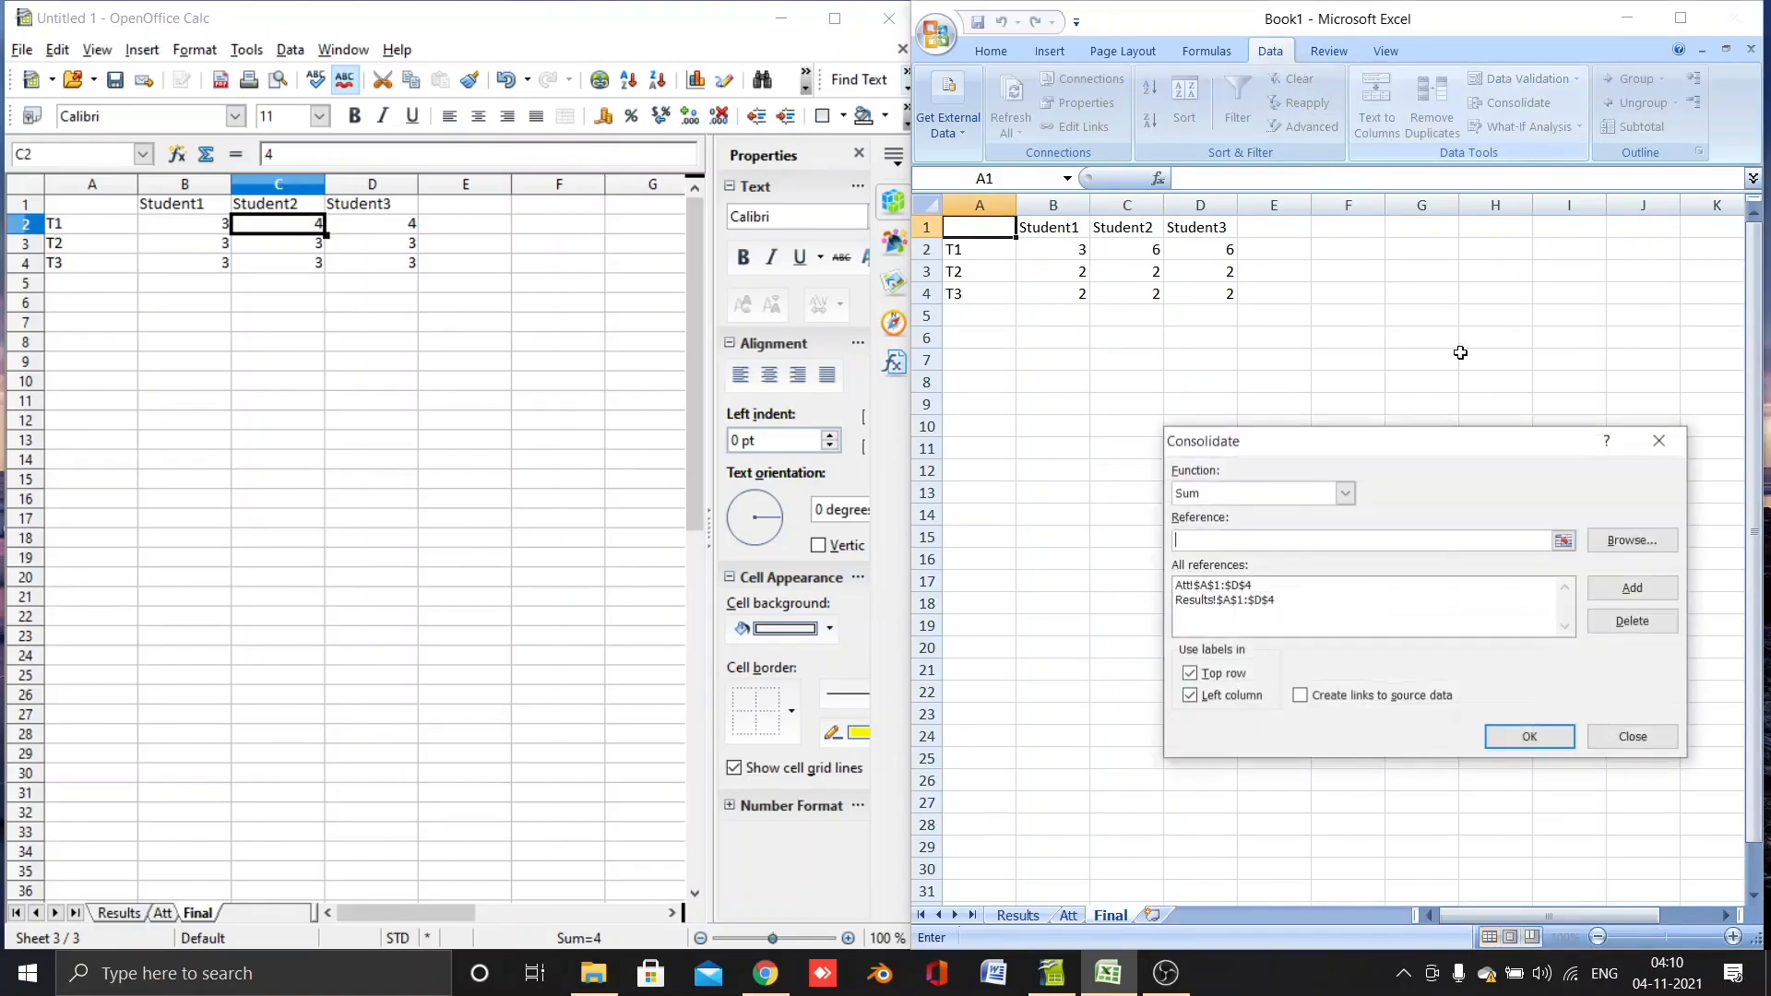
left_click_drag(1411, 446, 1328, 290)
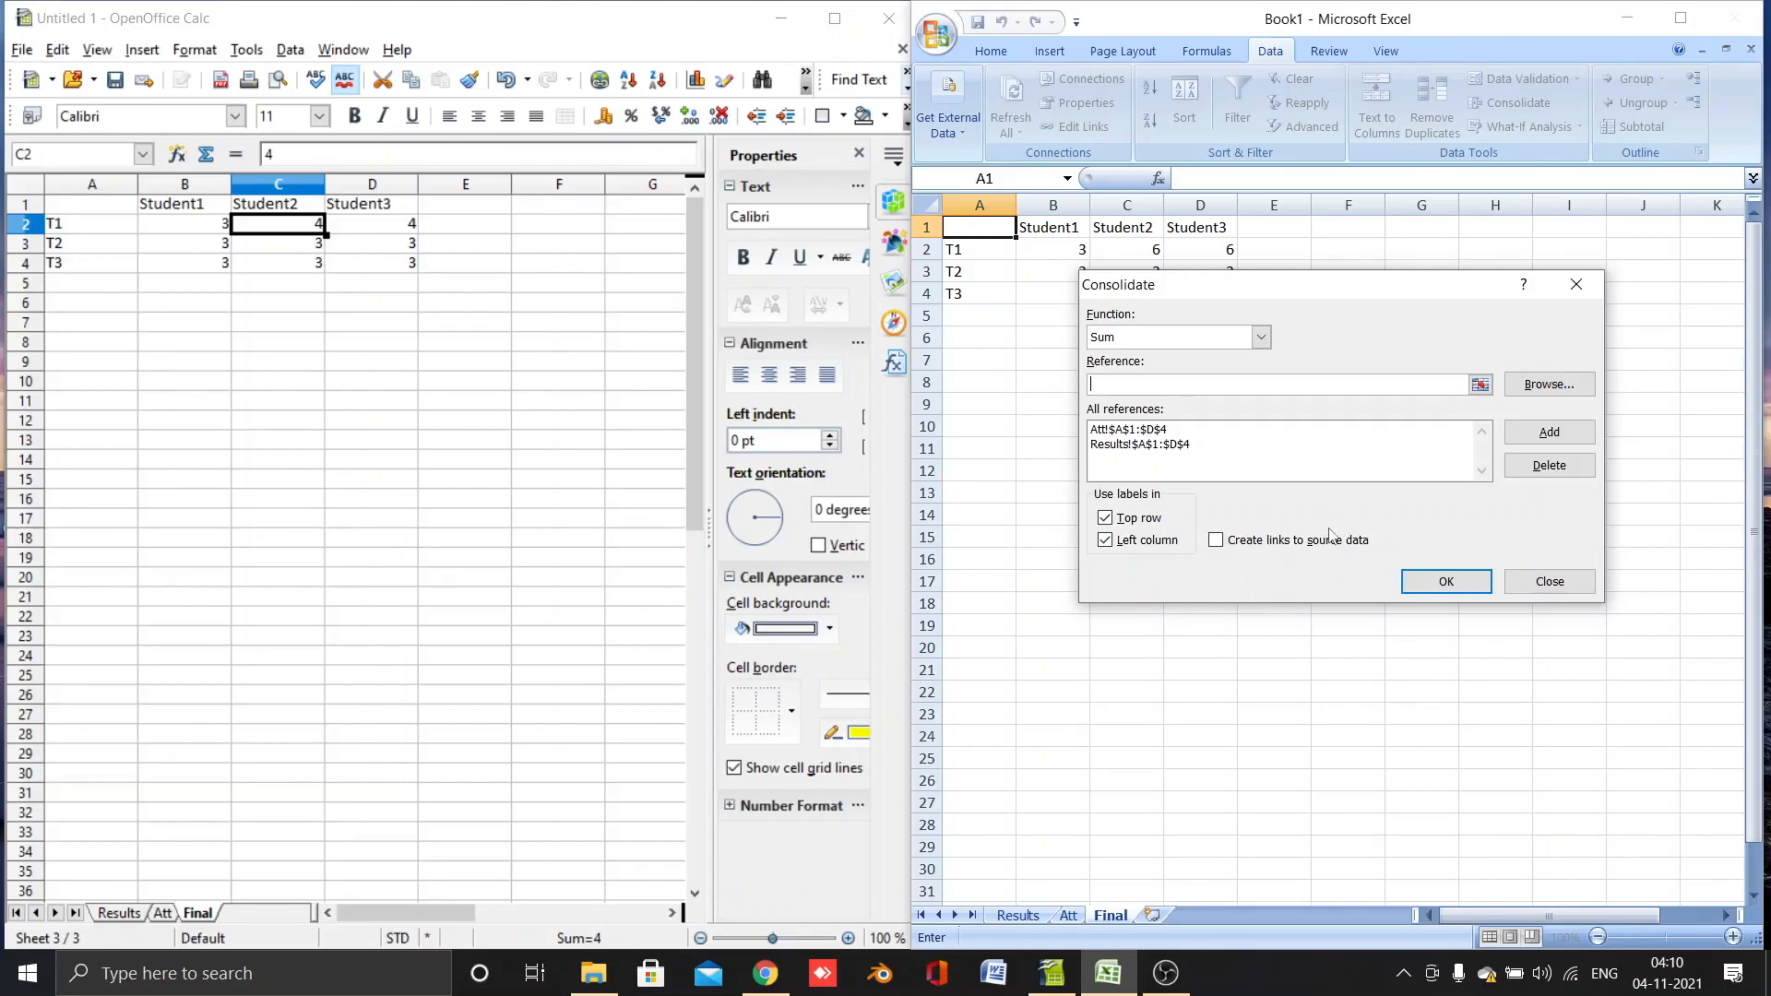
left_click(1216, 541)
left_click(1445, 582)
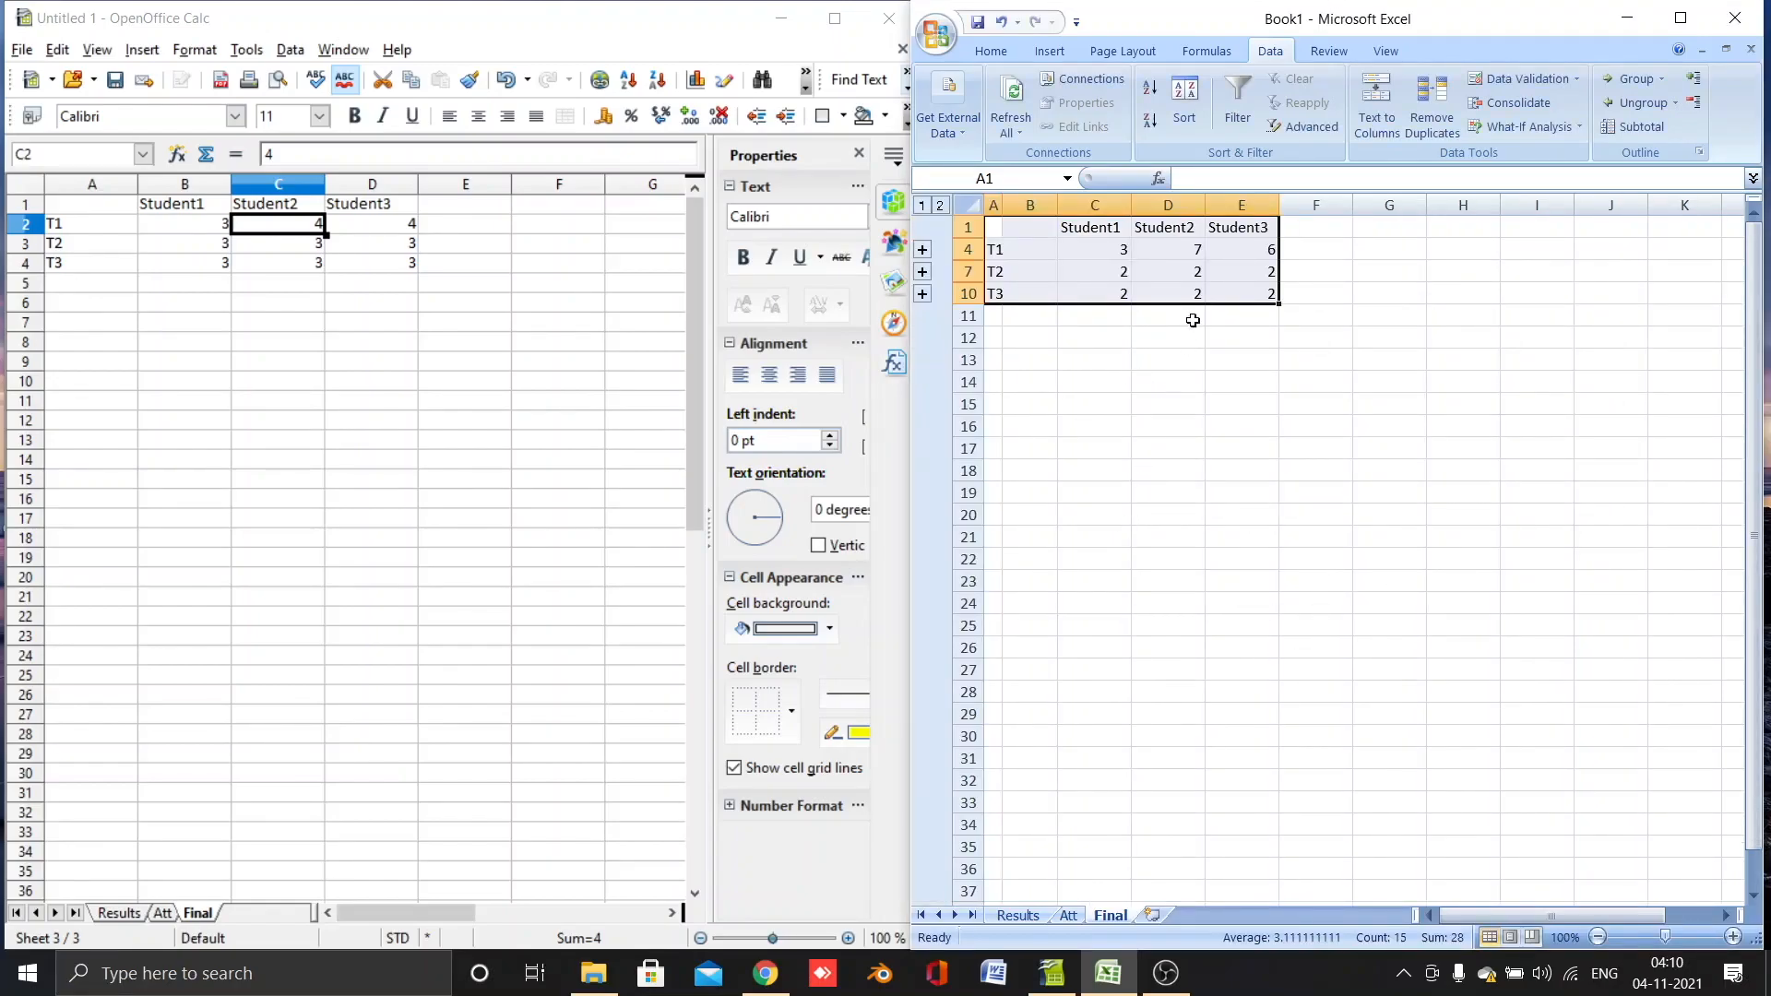
Step: Expand the T1, T2 and T3 groups on the Final sheet, examine the formulas in the T1 rows, and collapse the groups again
left_click(1171, 247)
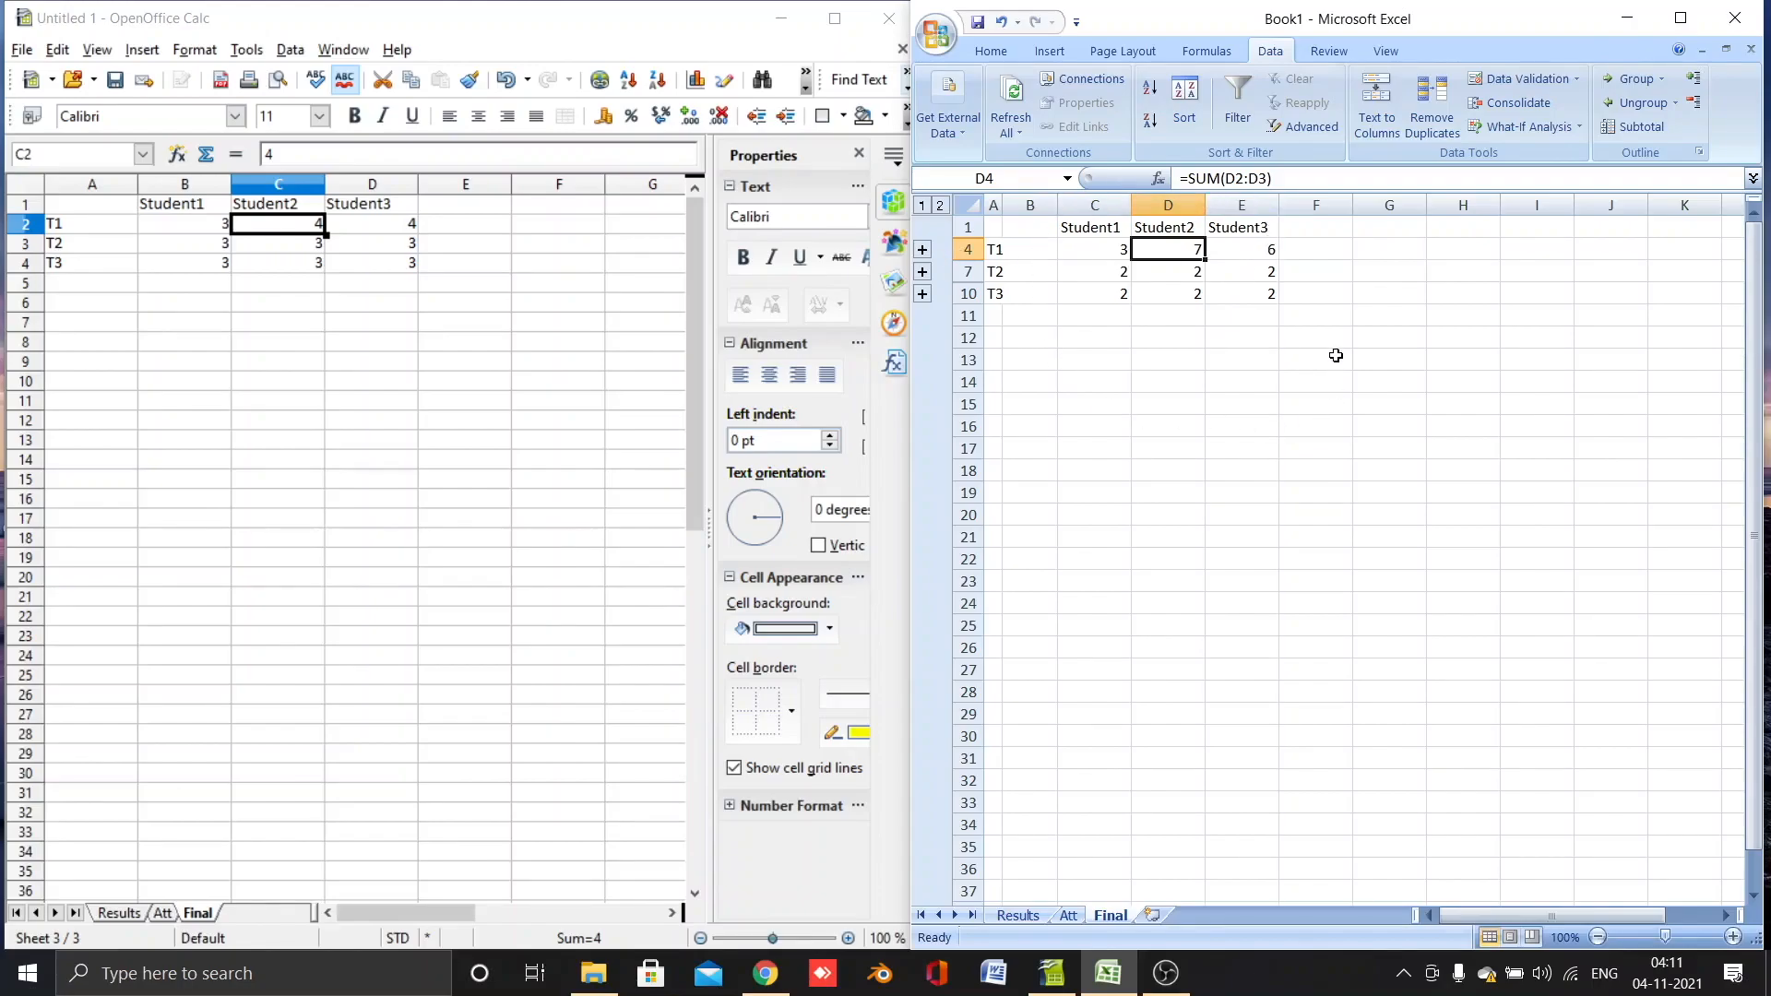
left_click(922, 250)
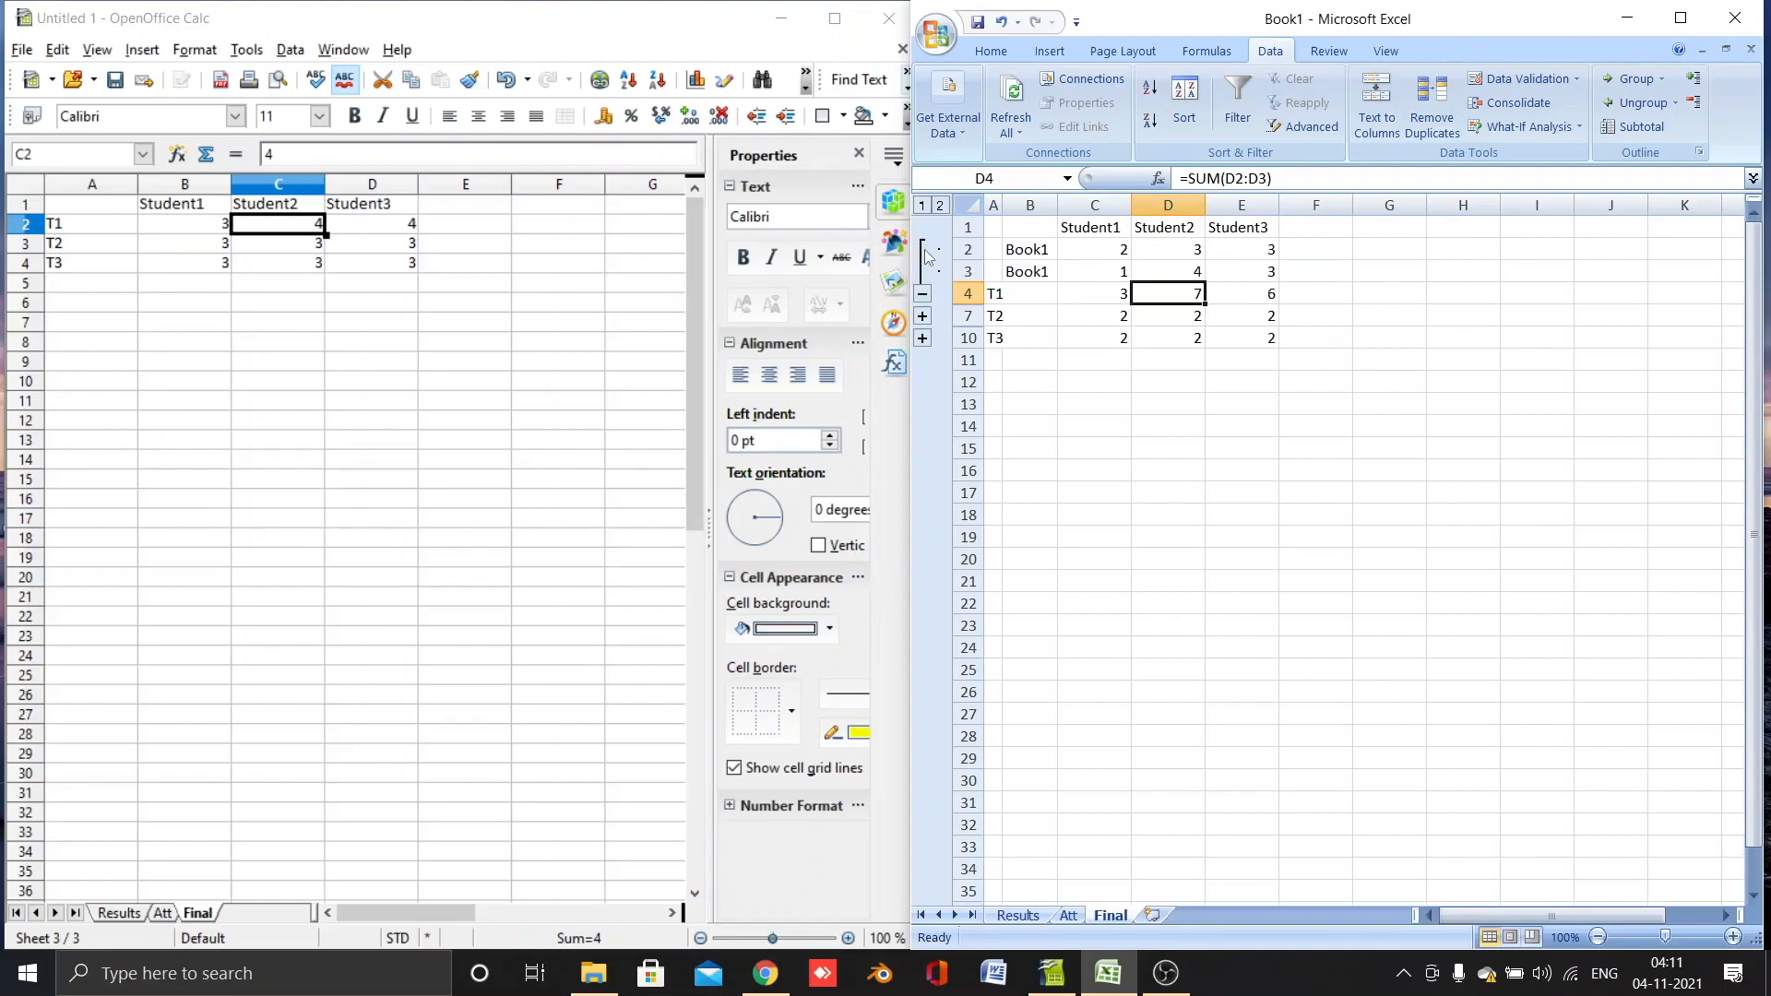
left_click(1107, 273)
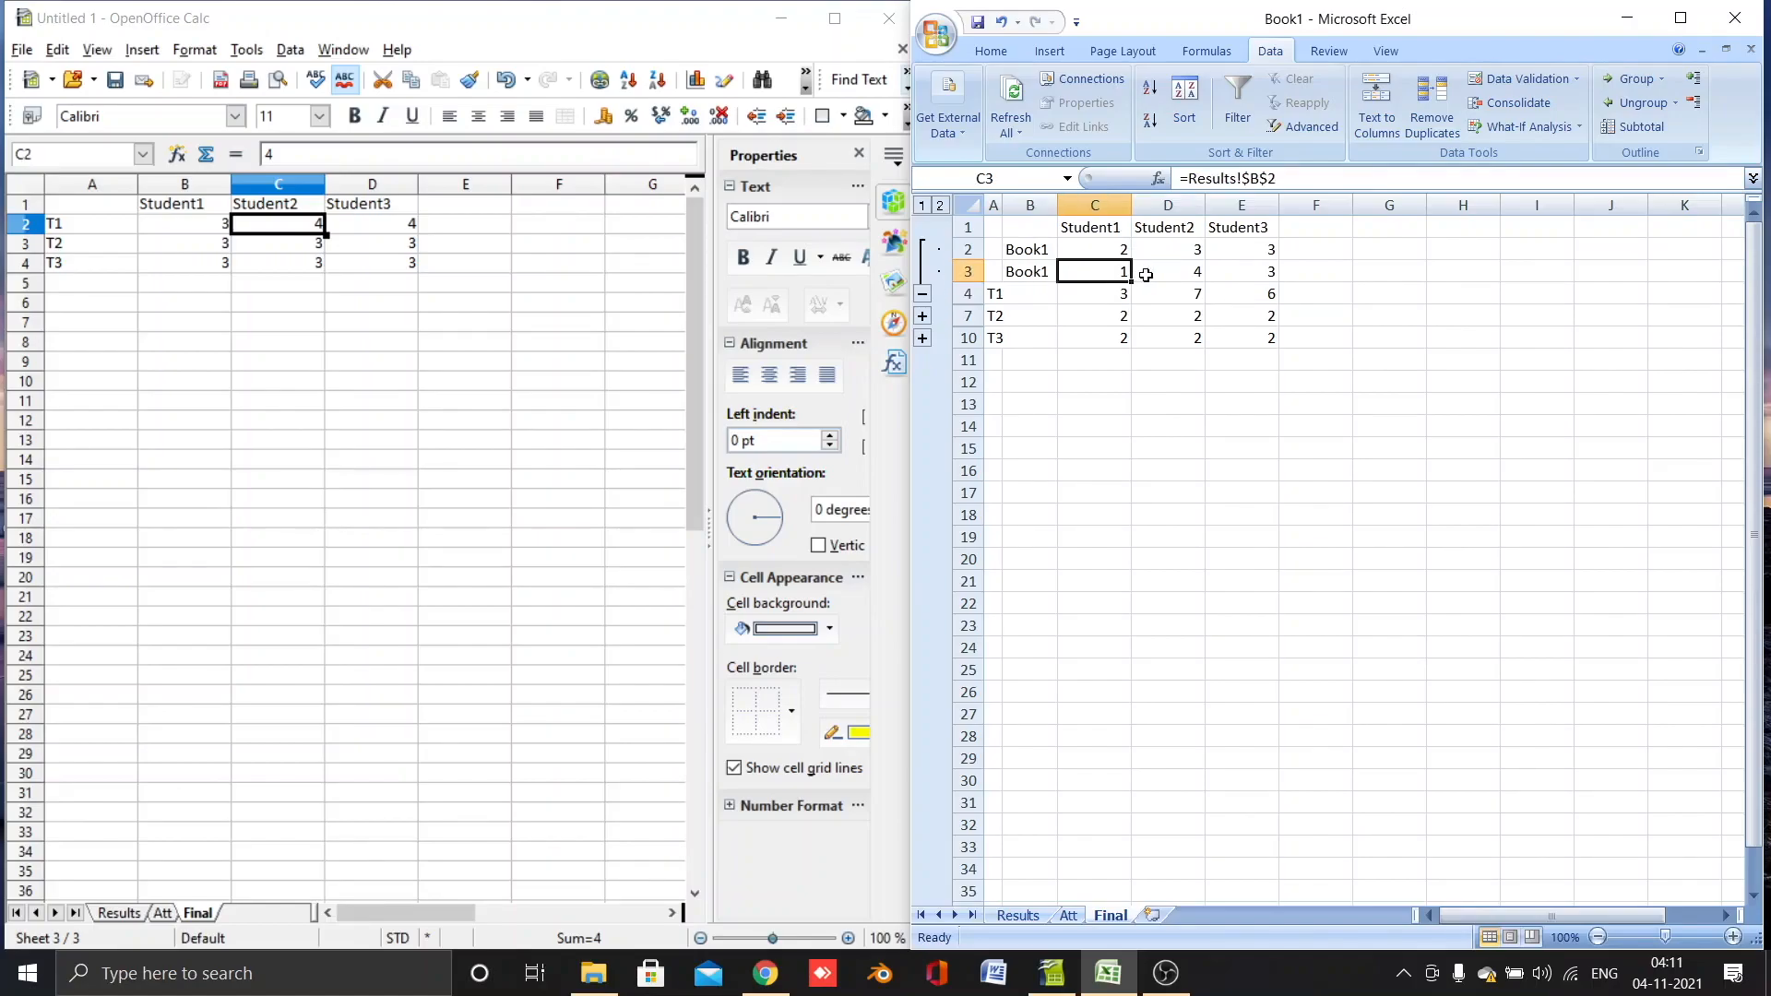
left_click(1143, 275)
left_click(1236, 271)
left_click(922, 316)
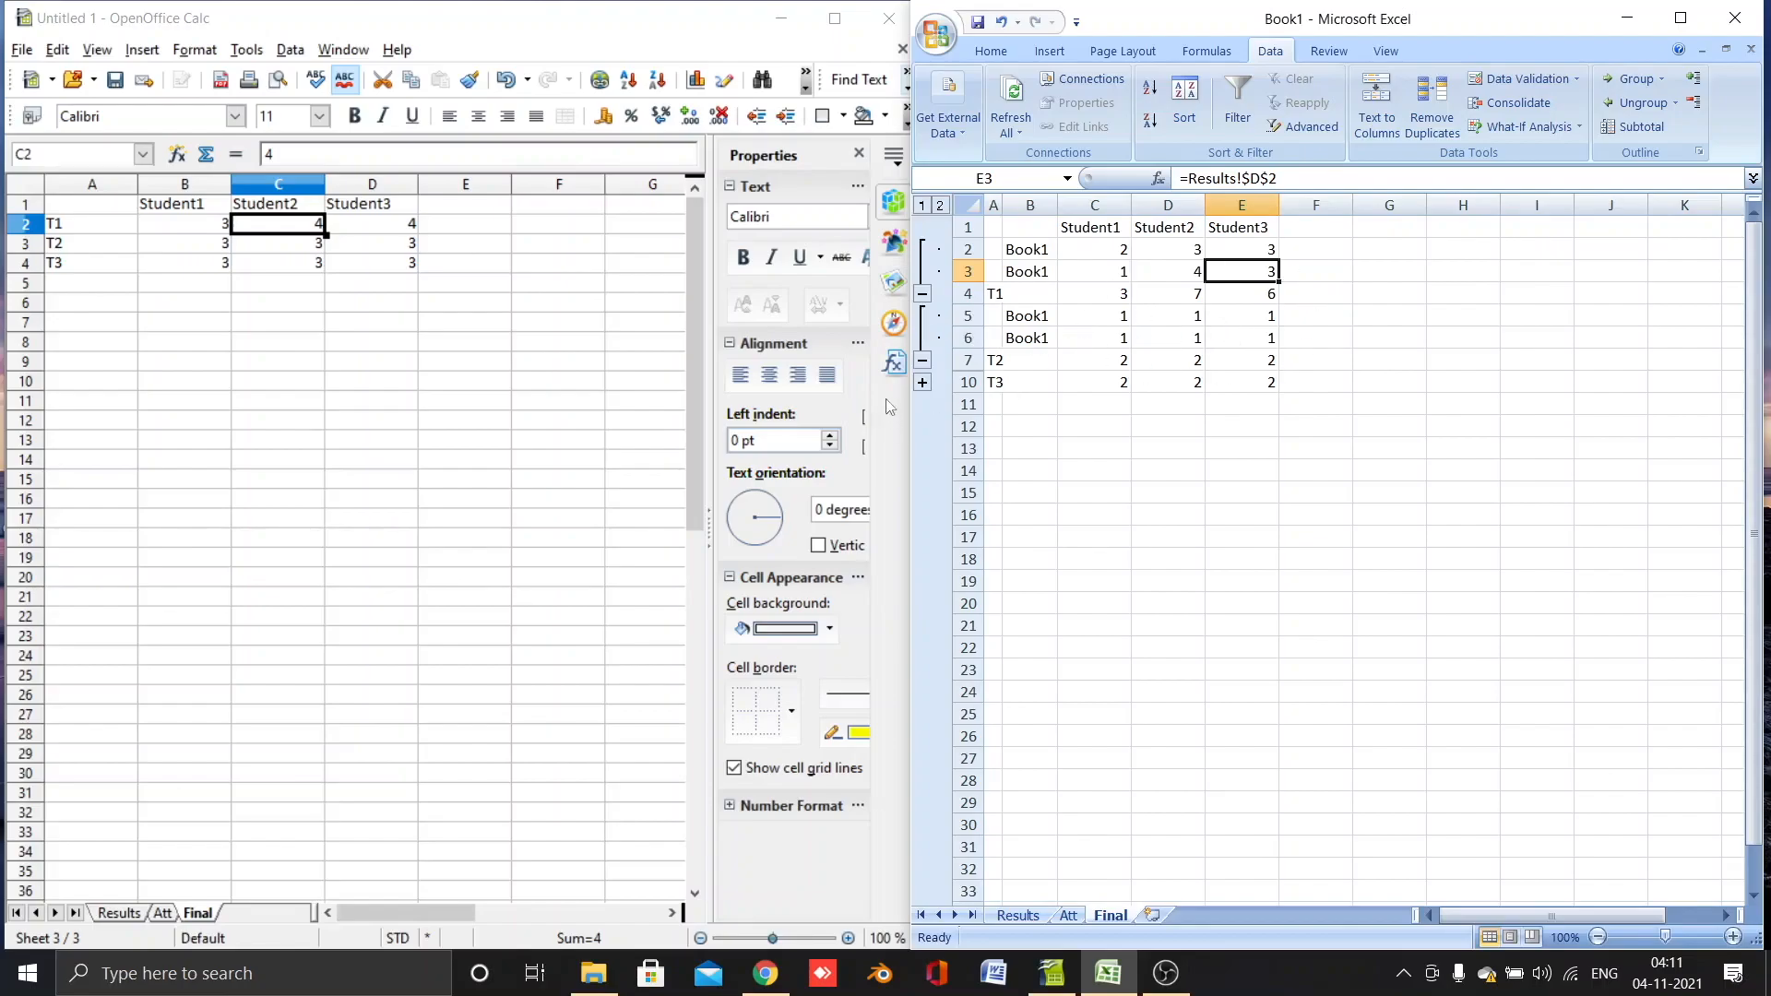
left_click(922, 382)
left_click(922, 360)
left_click(923, 294)
left_click(922, 337)
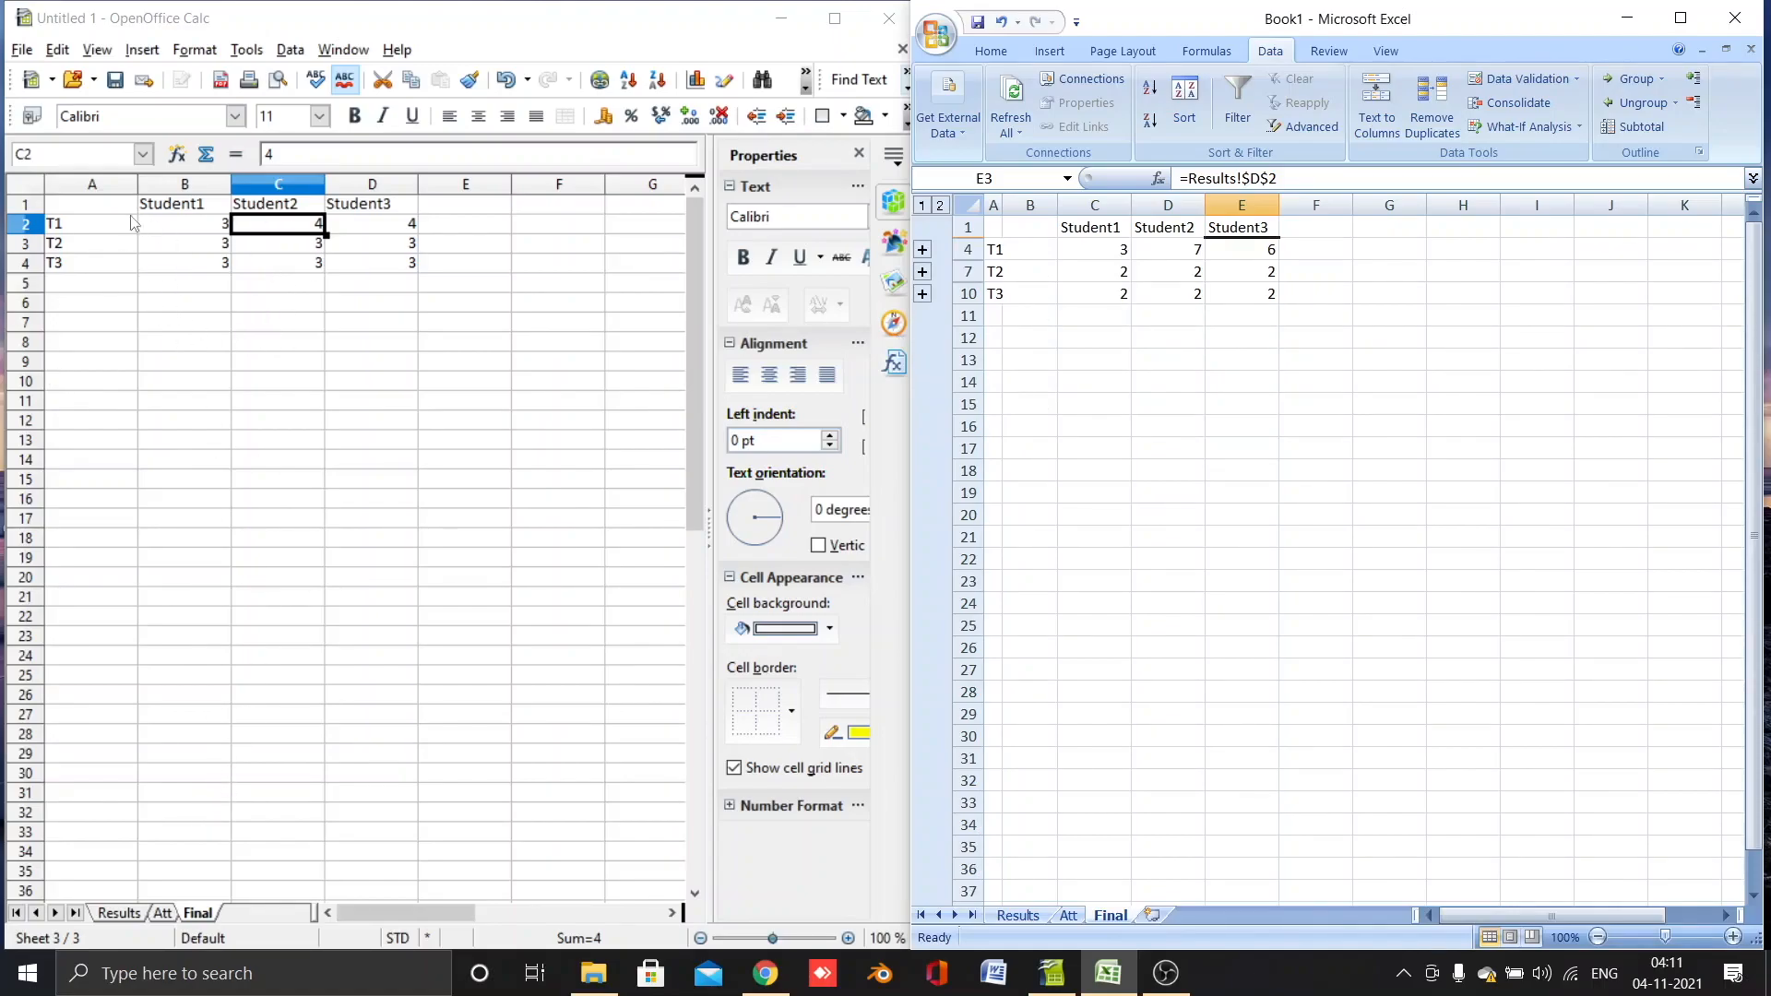
Step: Switch to Calc and consolidate again into Final from cell A1 with the link to source data enabled
left_click(89, 205)
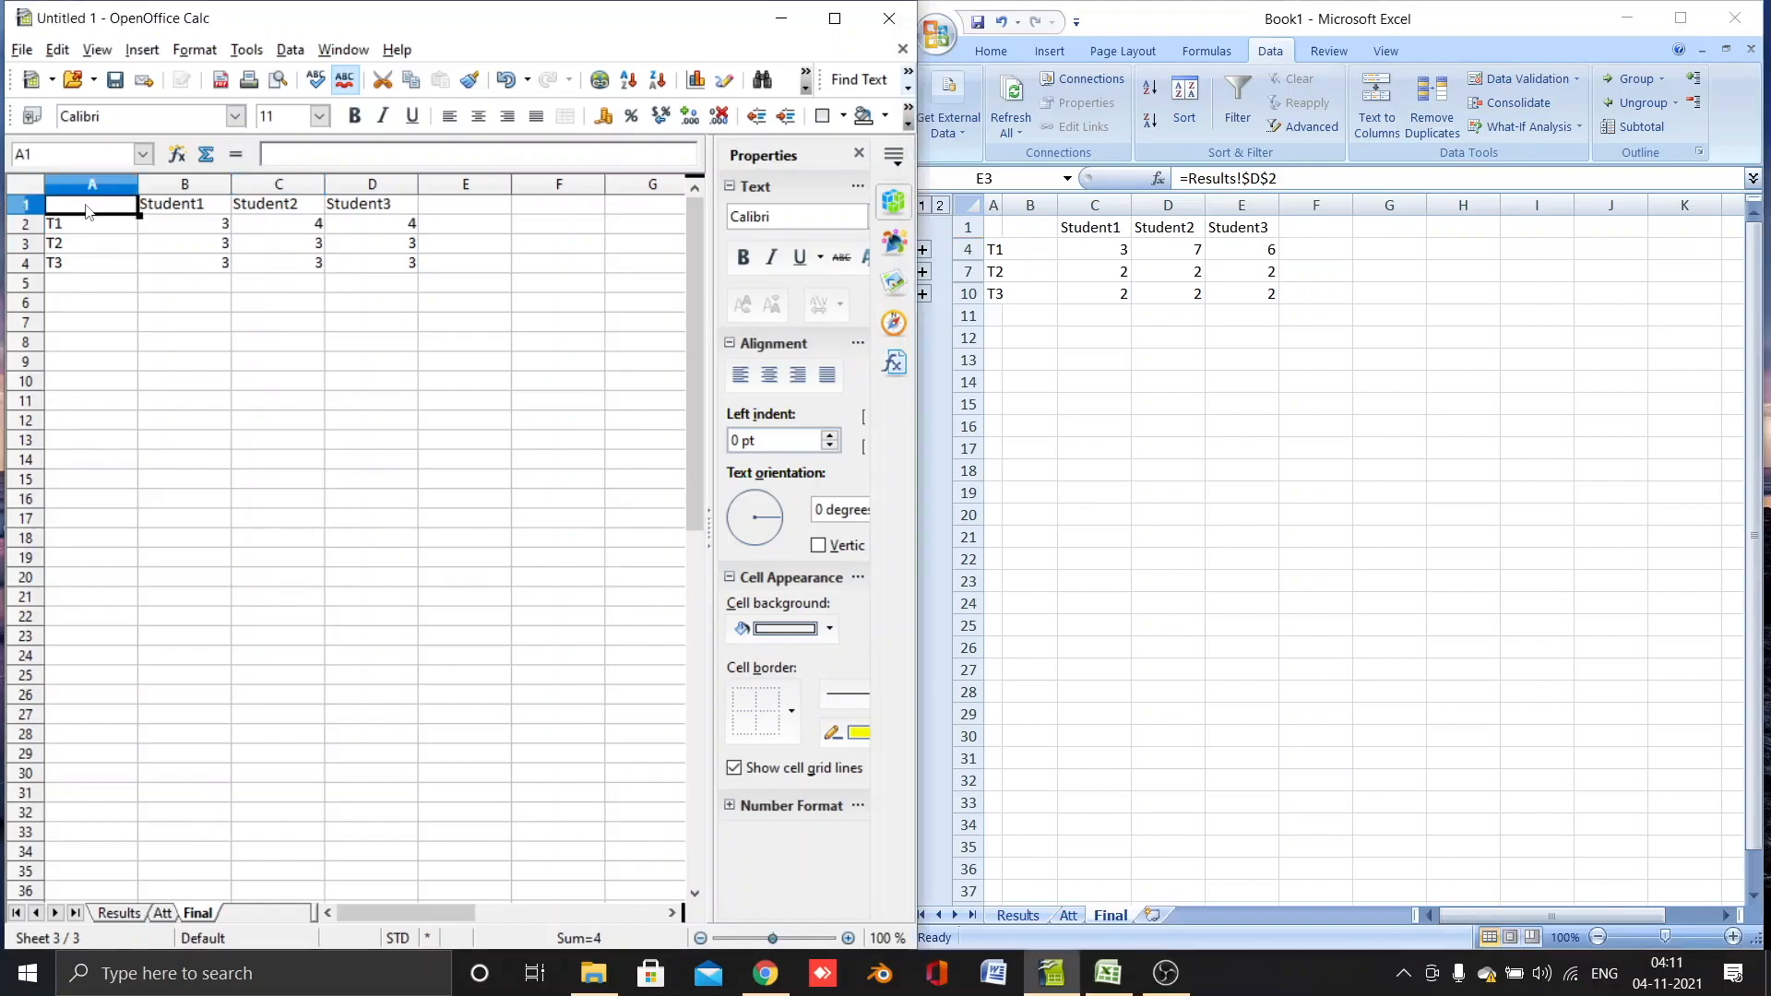
left_click(290, 49)
left_click(346, 269)
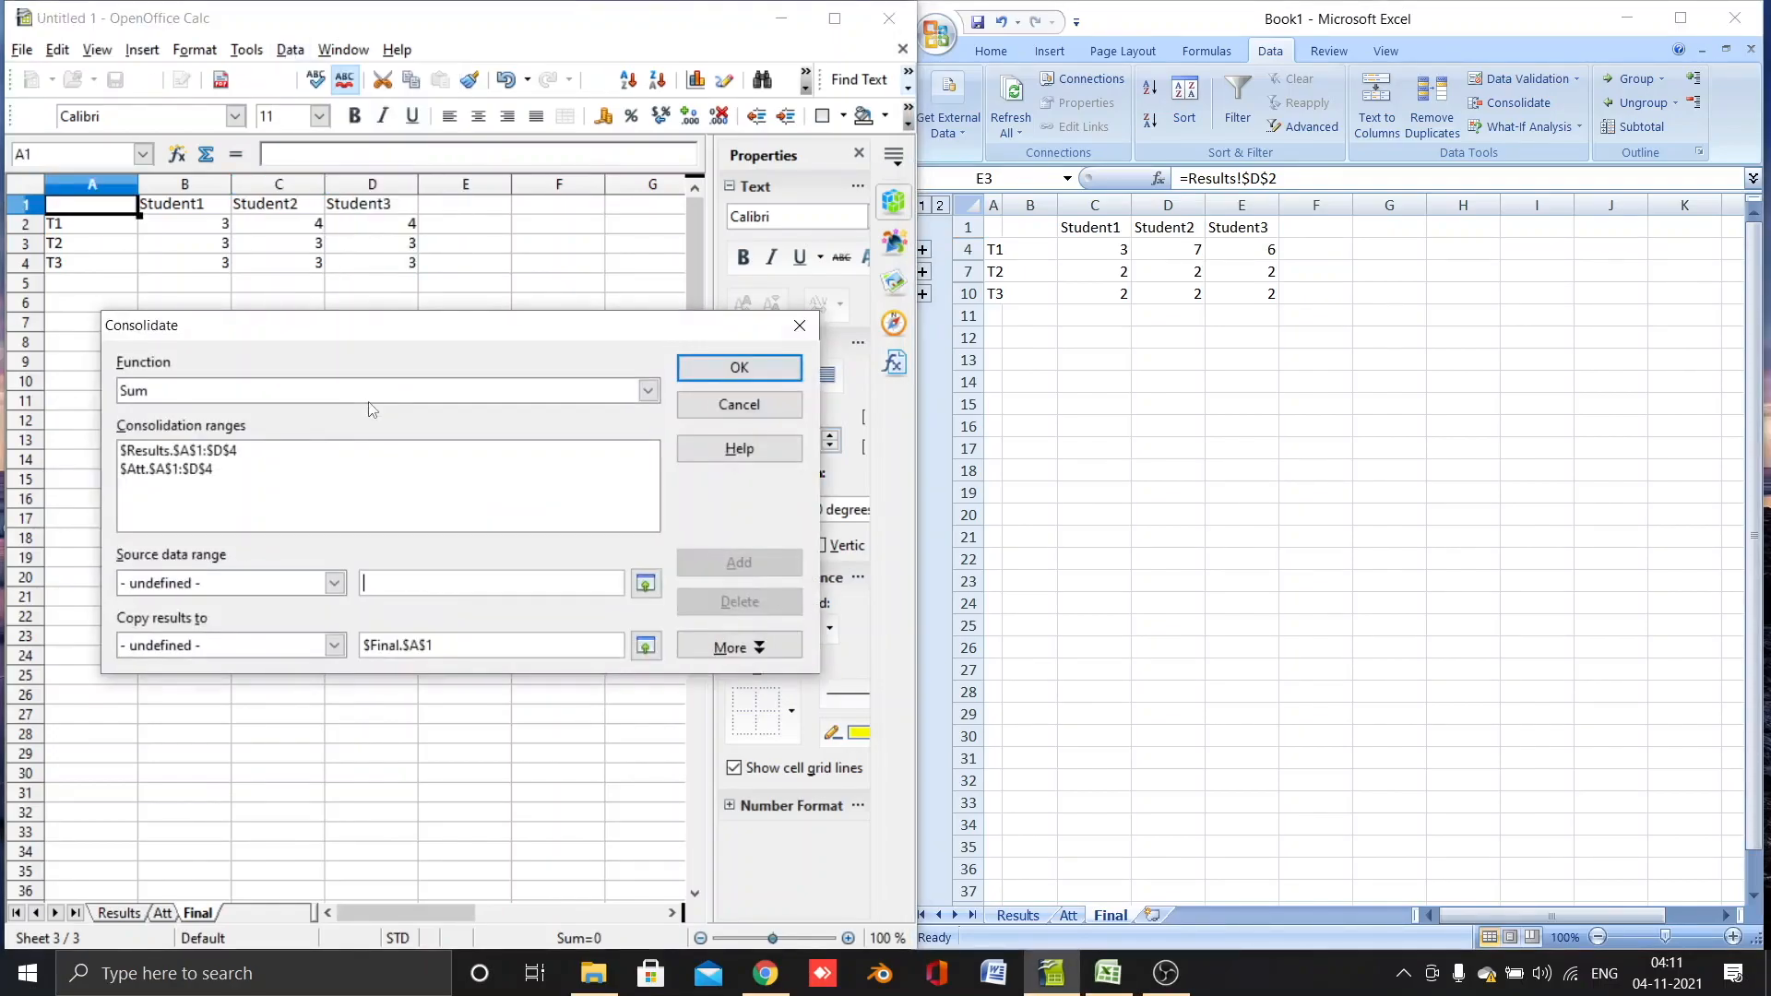
left_click(713, 650)
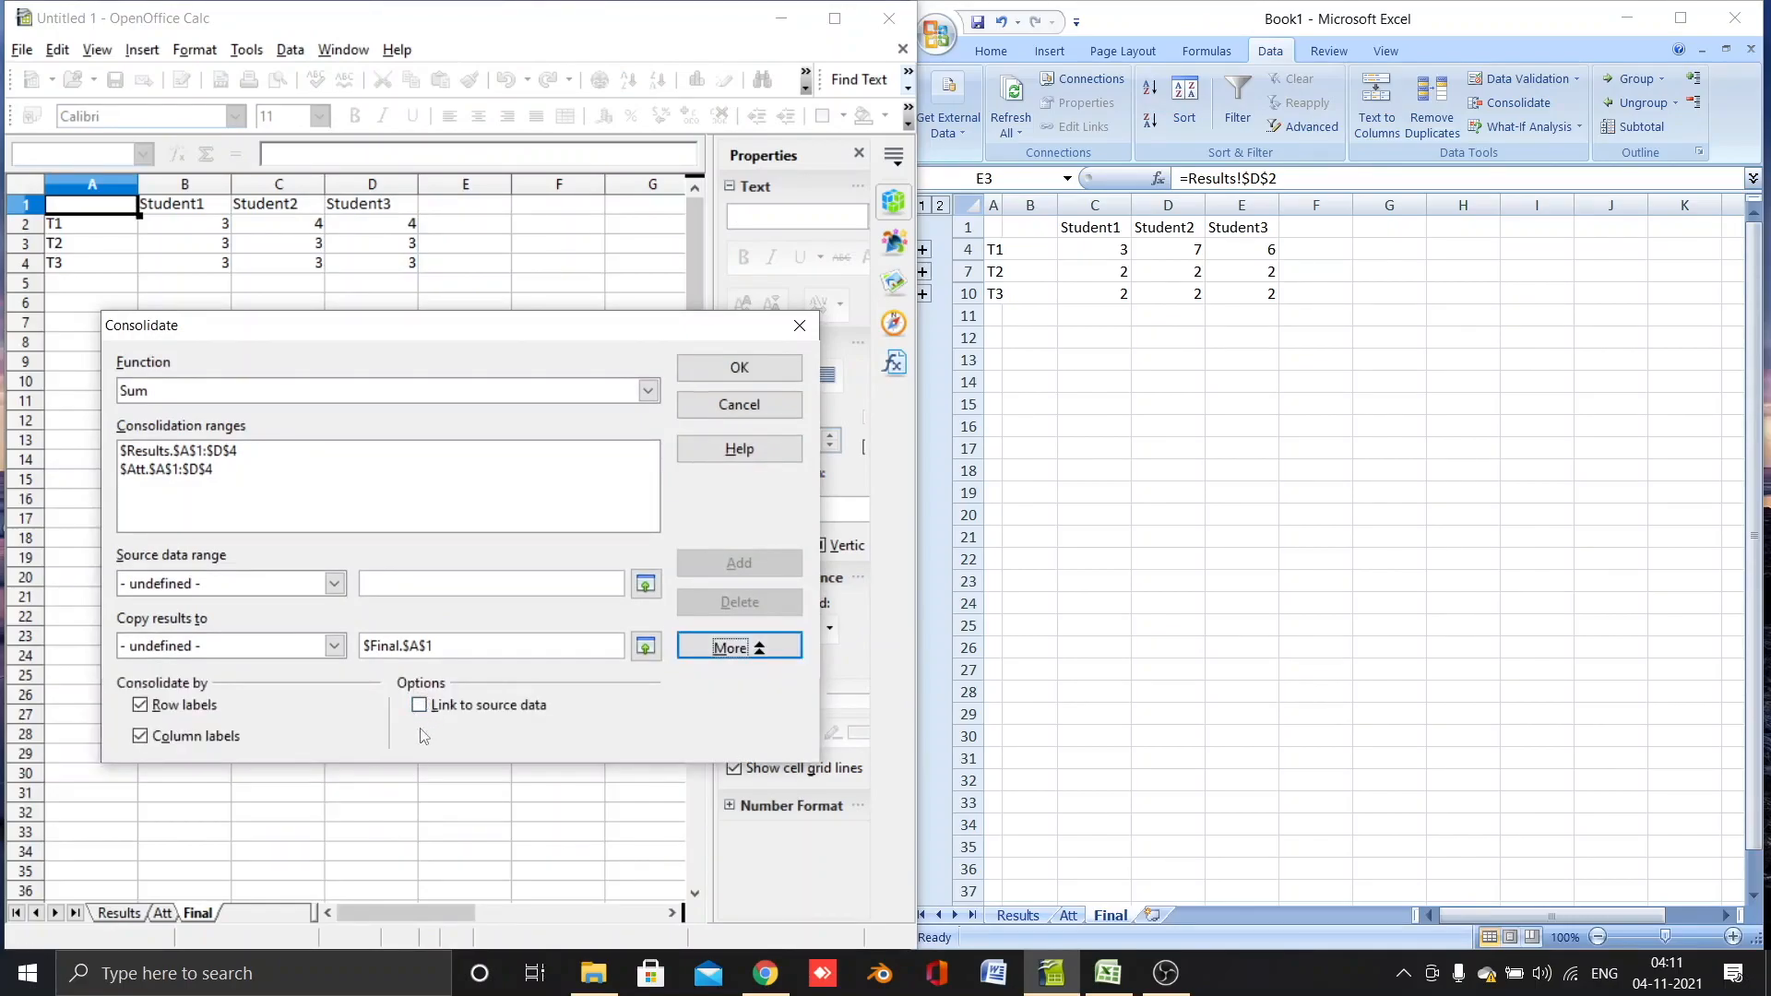
left_click(418, 707)
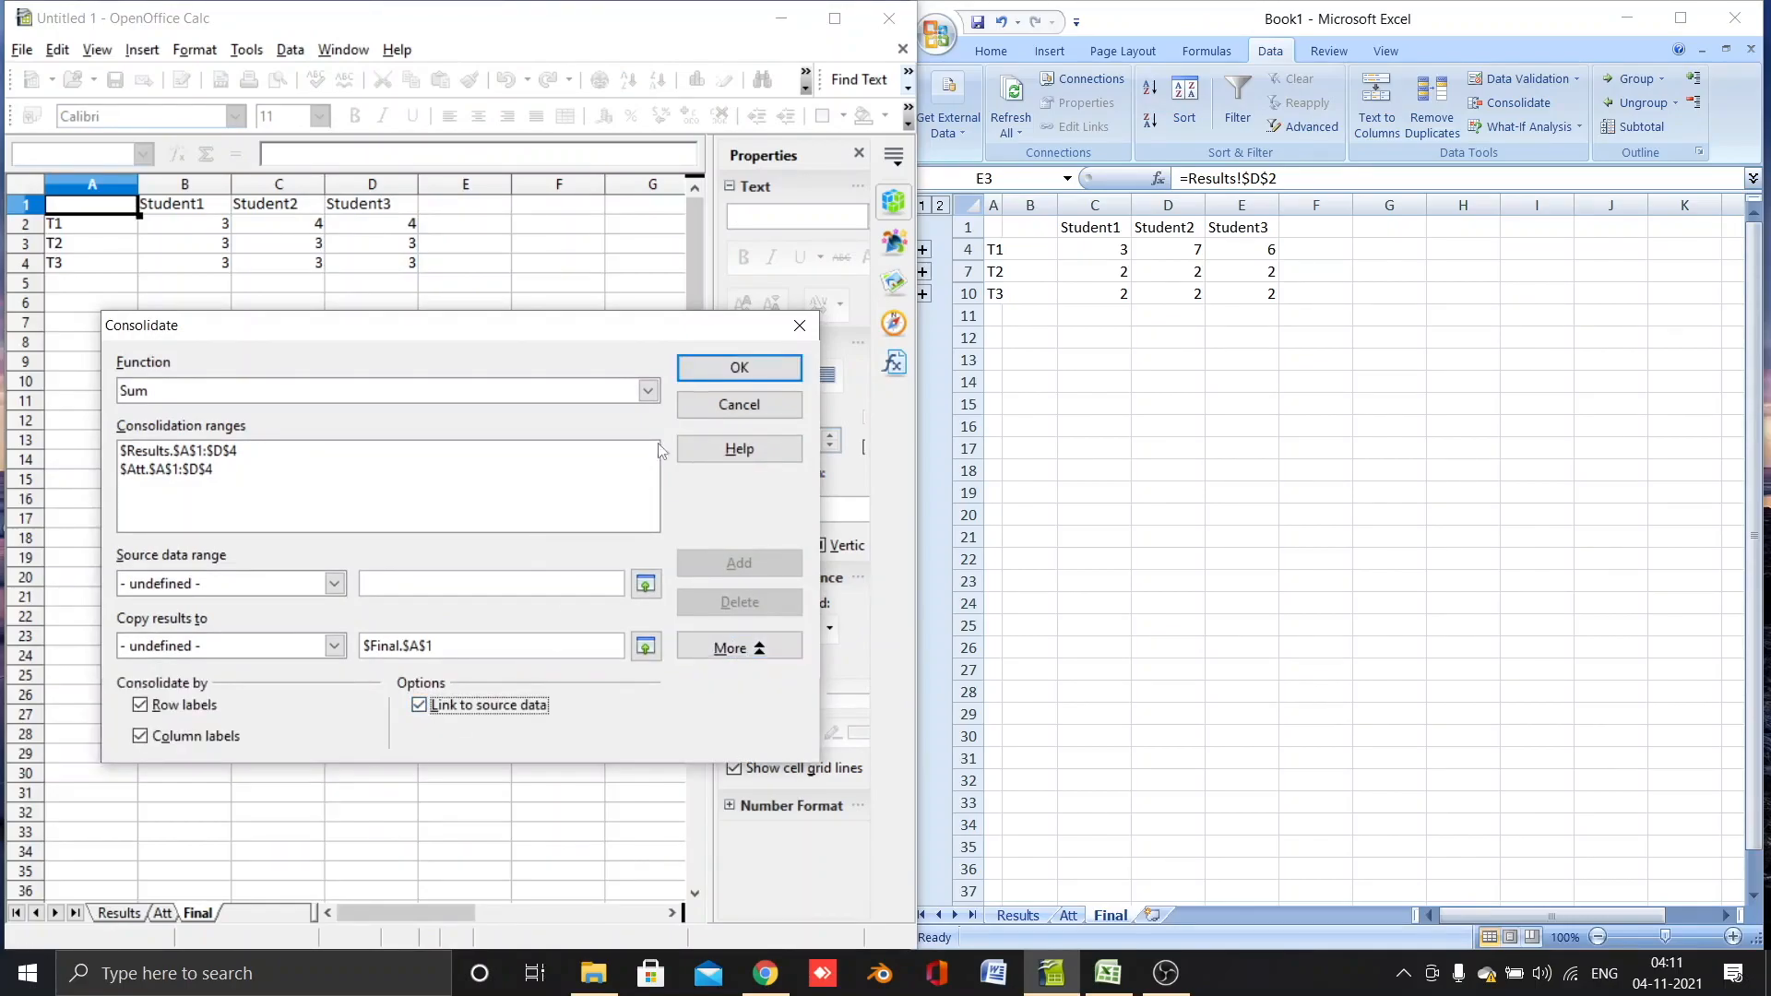
left_click(706, 369)
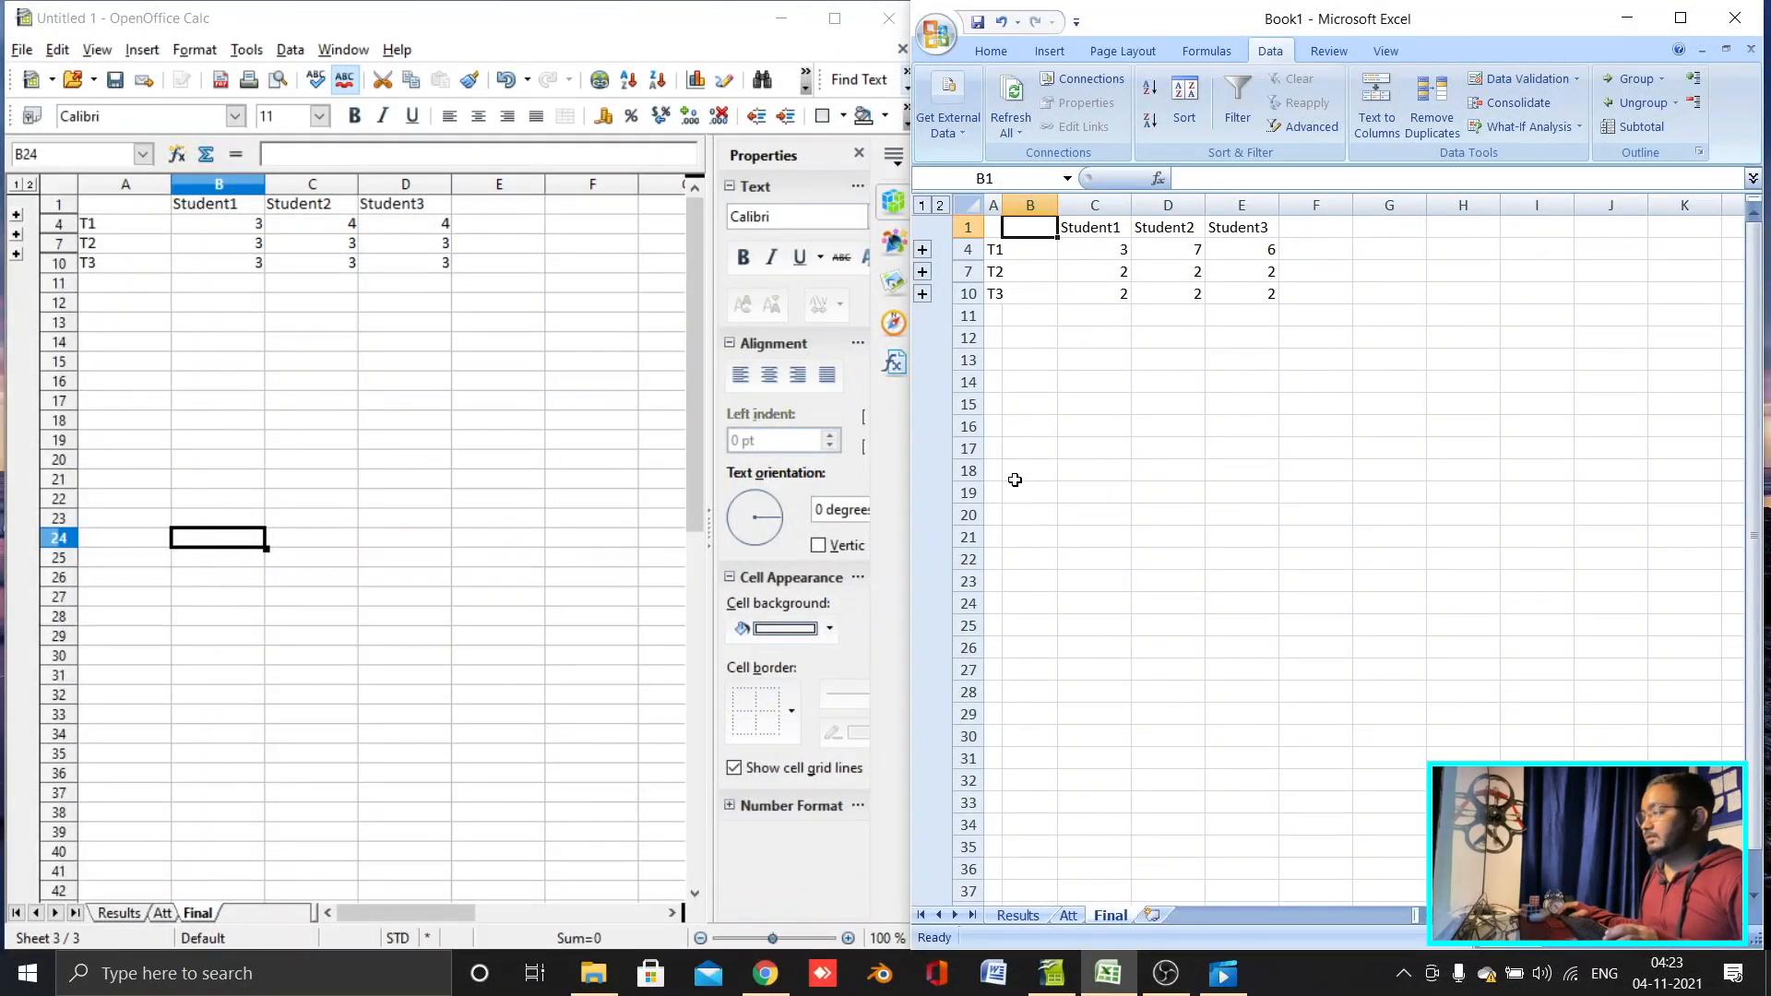
Step: Switch to Excel and examine the layout and data ranges of the tables on the Results and Att sheets
left_click(1019, 915)
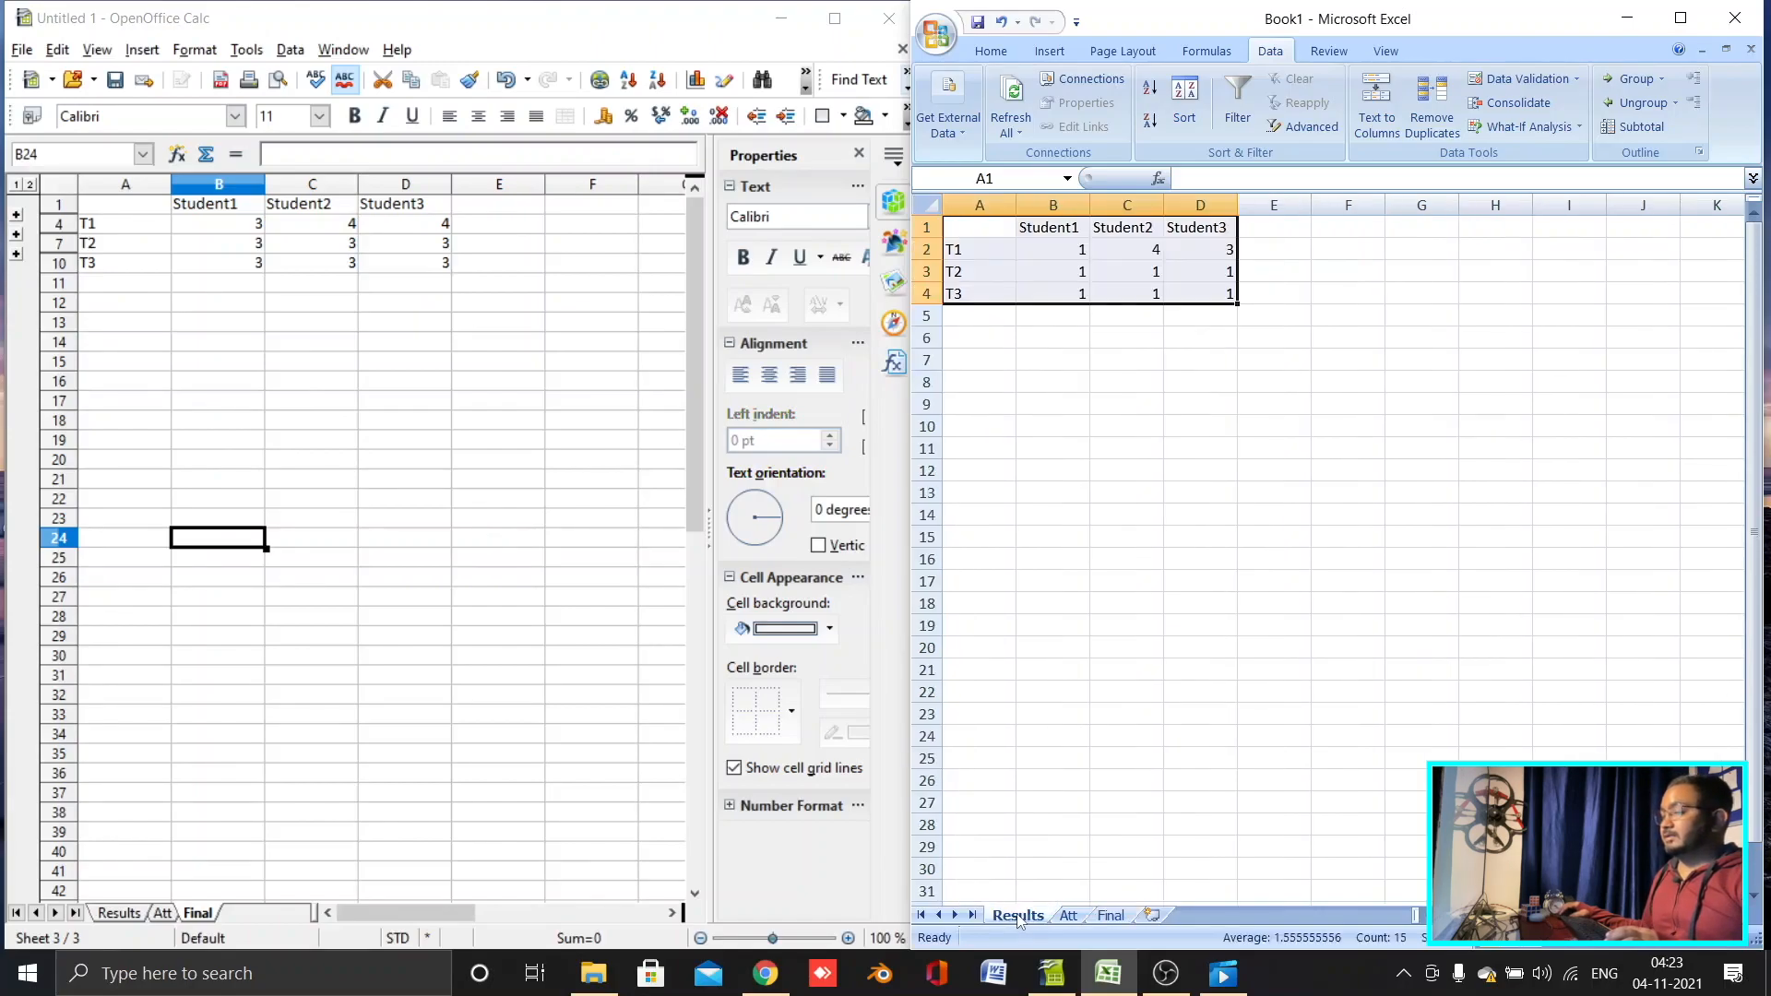
left_click(1041, 821)
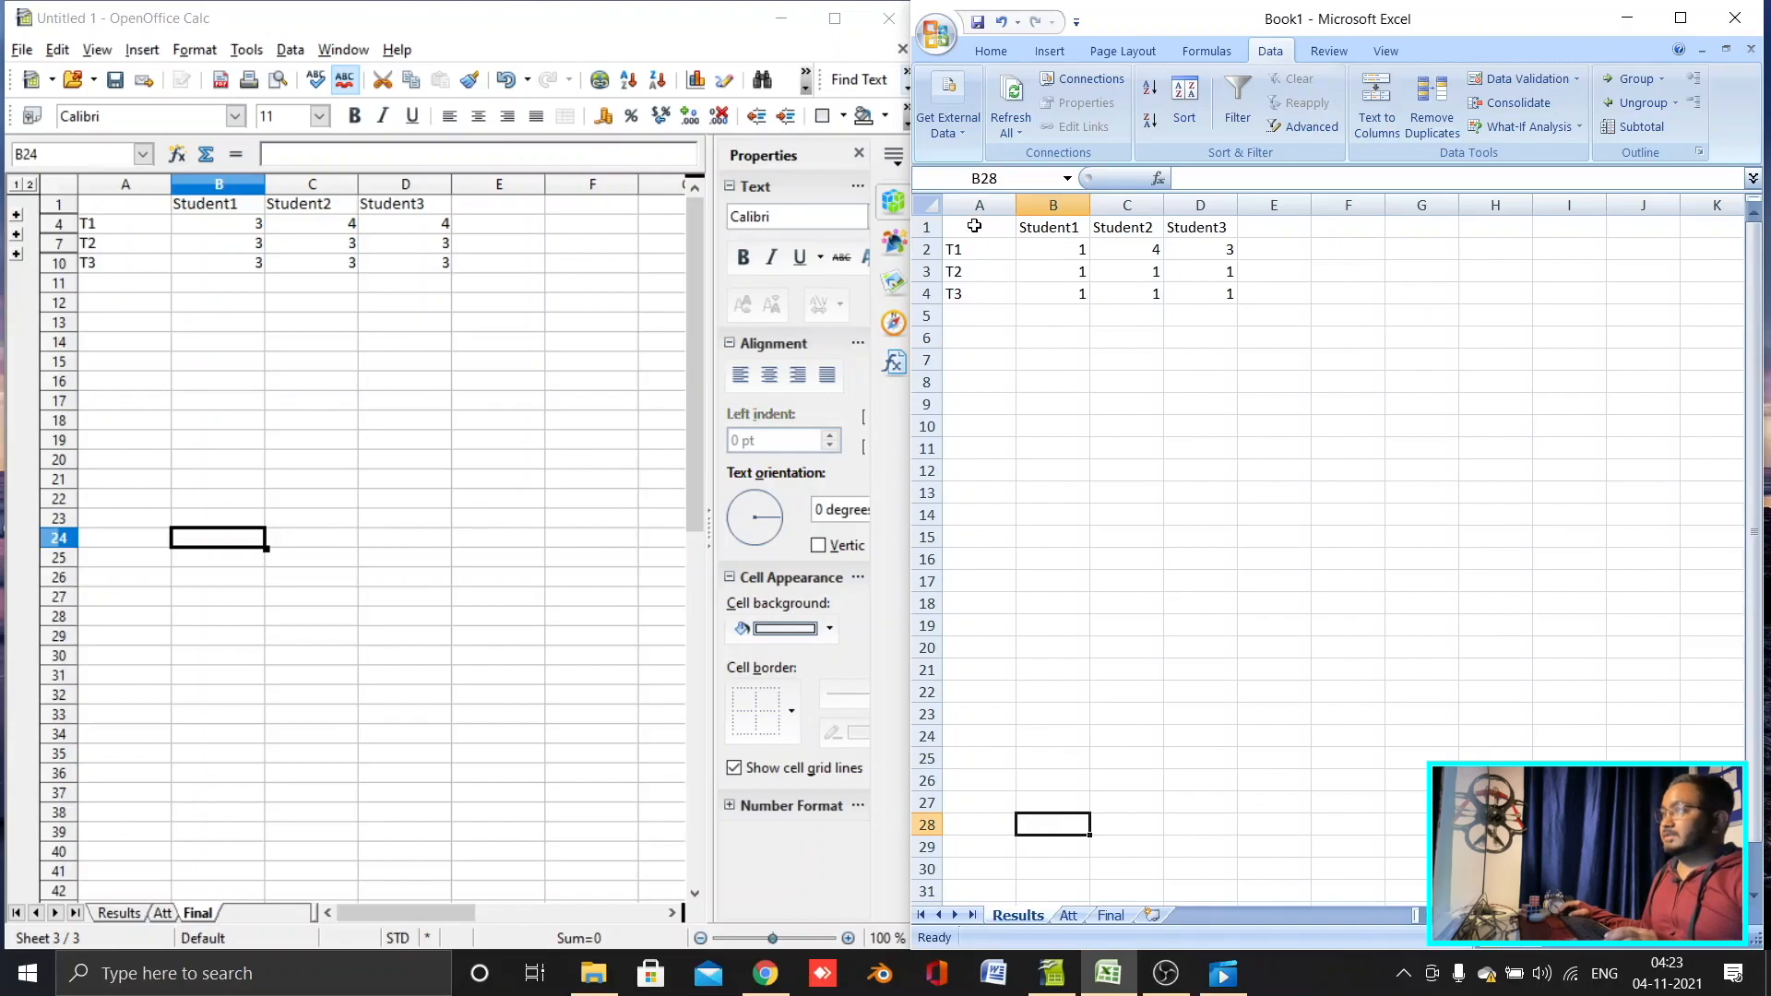
left_click_drag(974, 226, 1201, 290)
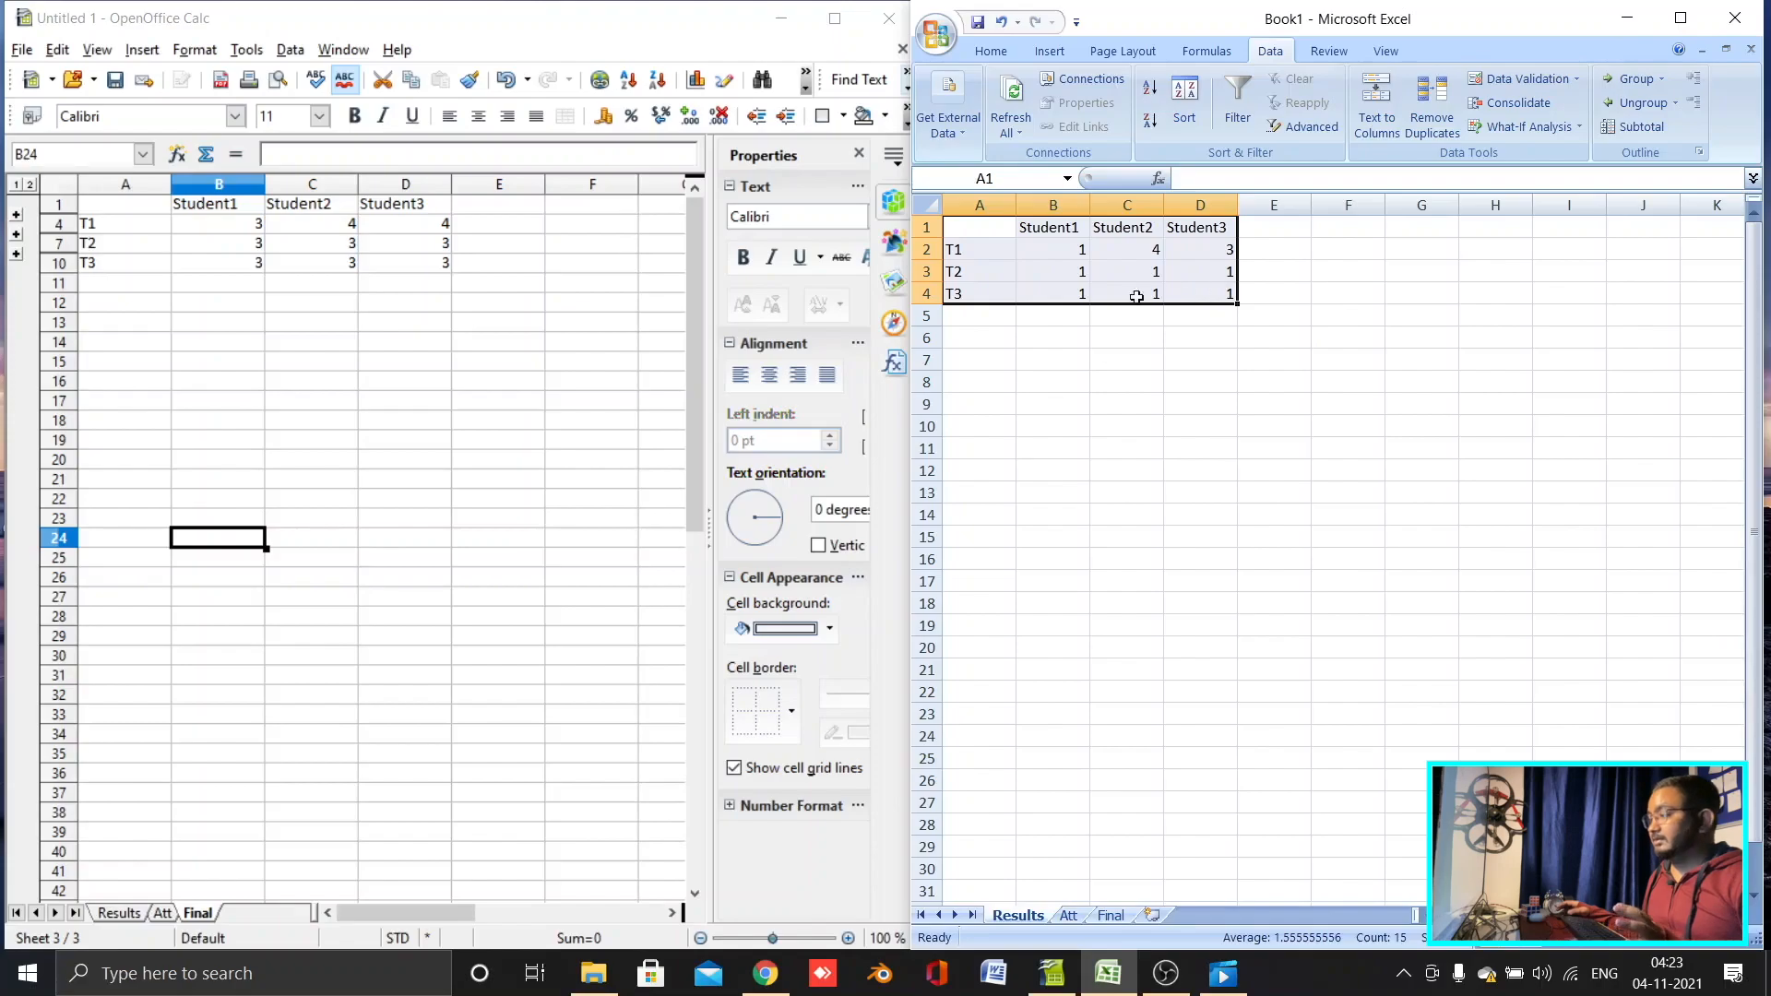
left_click(1064, 368)
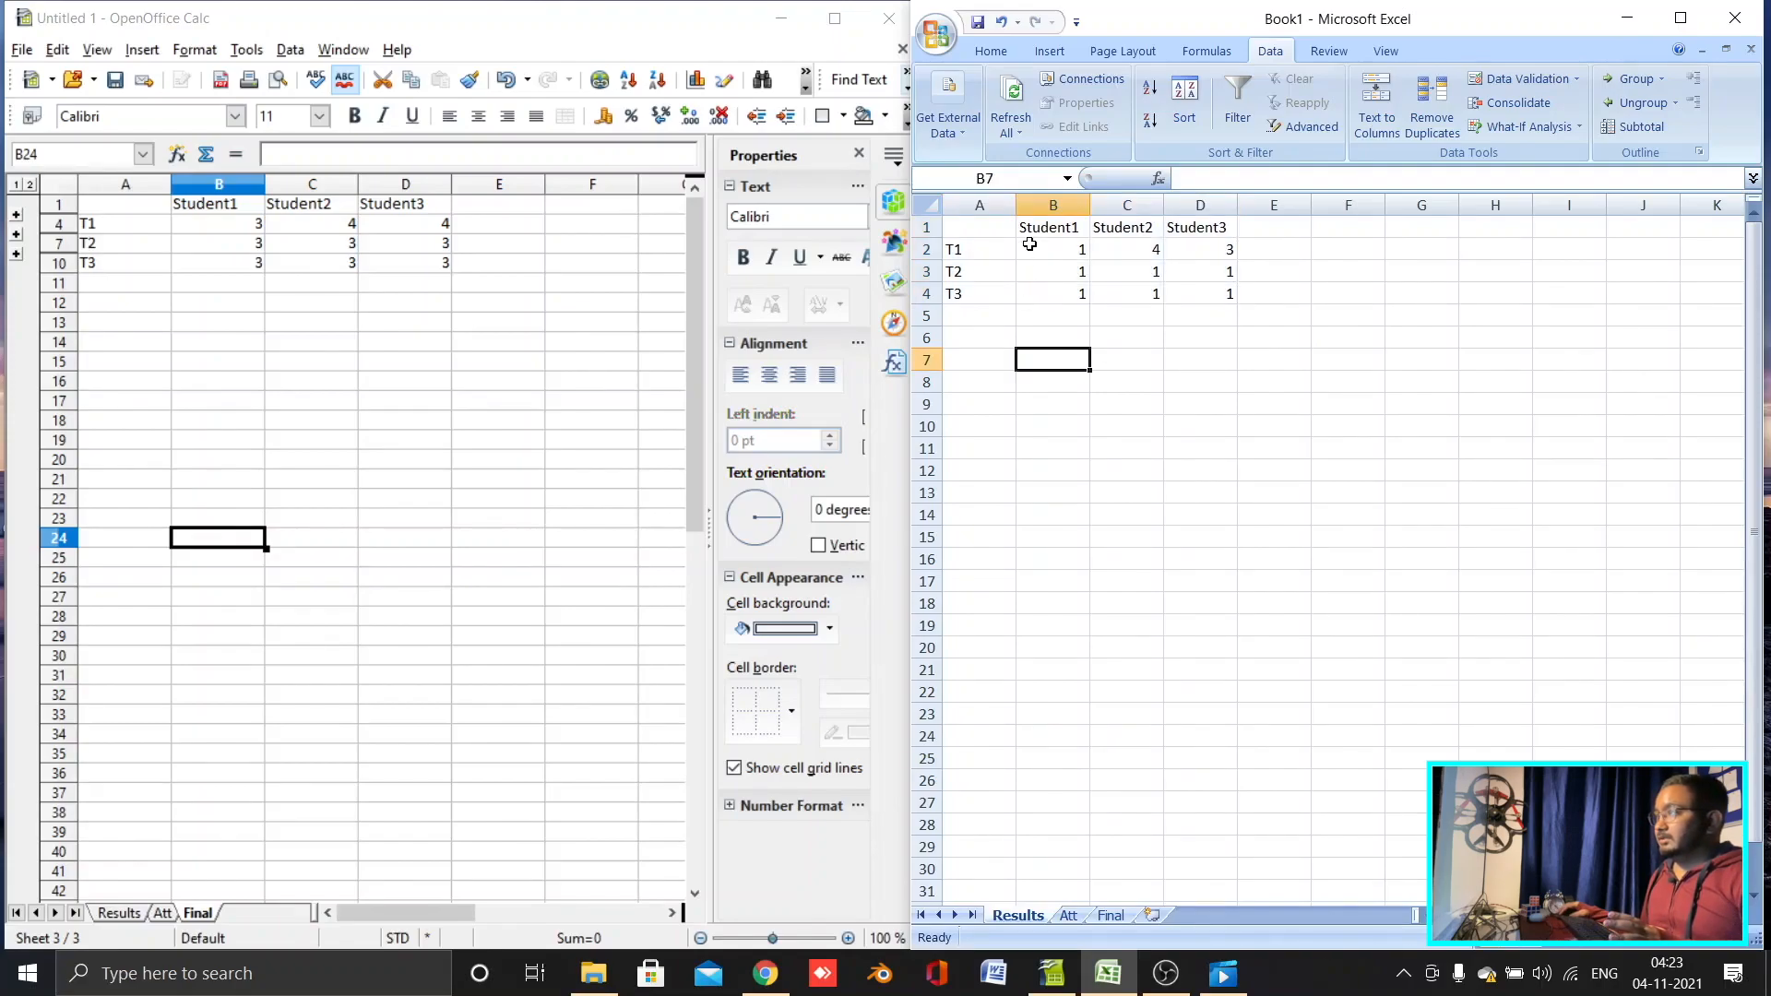
left_click_drag(1029, 244, 1203, 293)
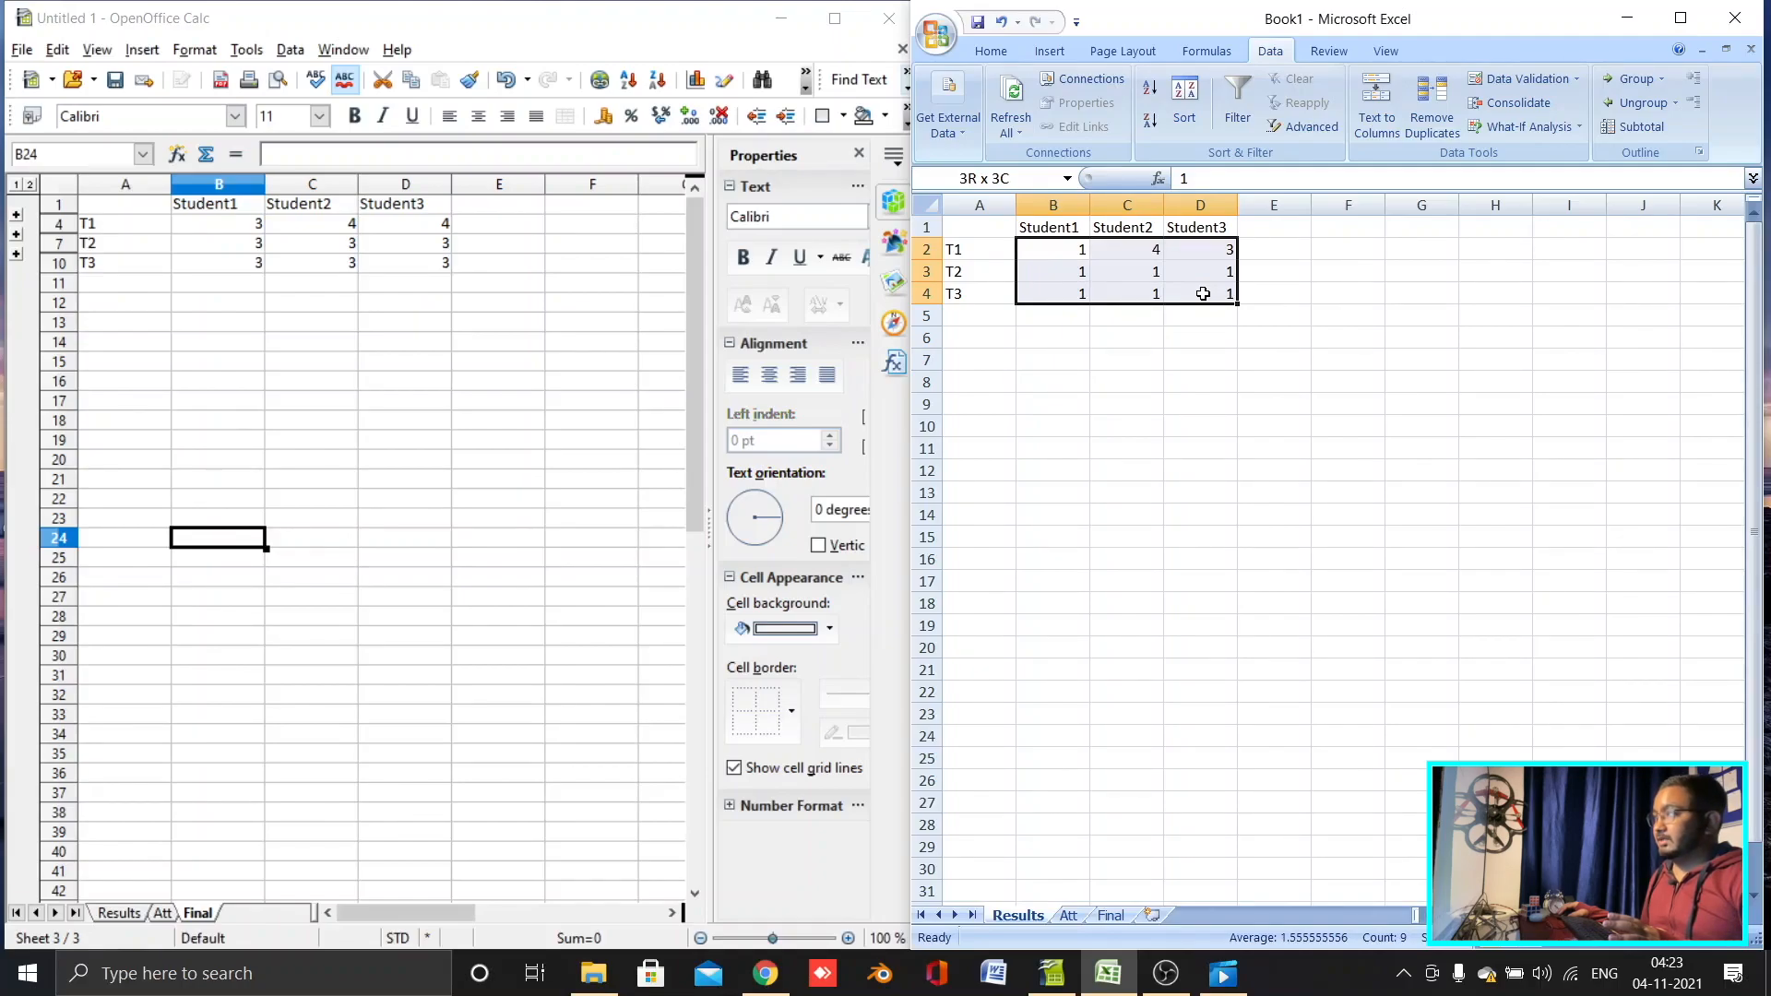
left_click(1276, 268)
left_click(1041, 245)
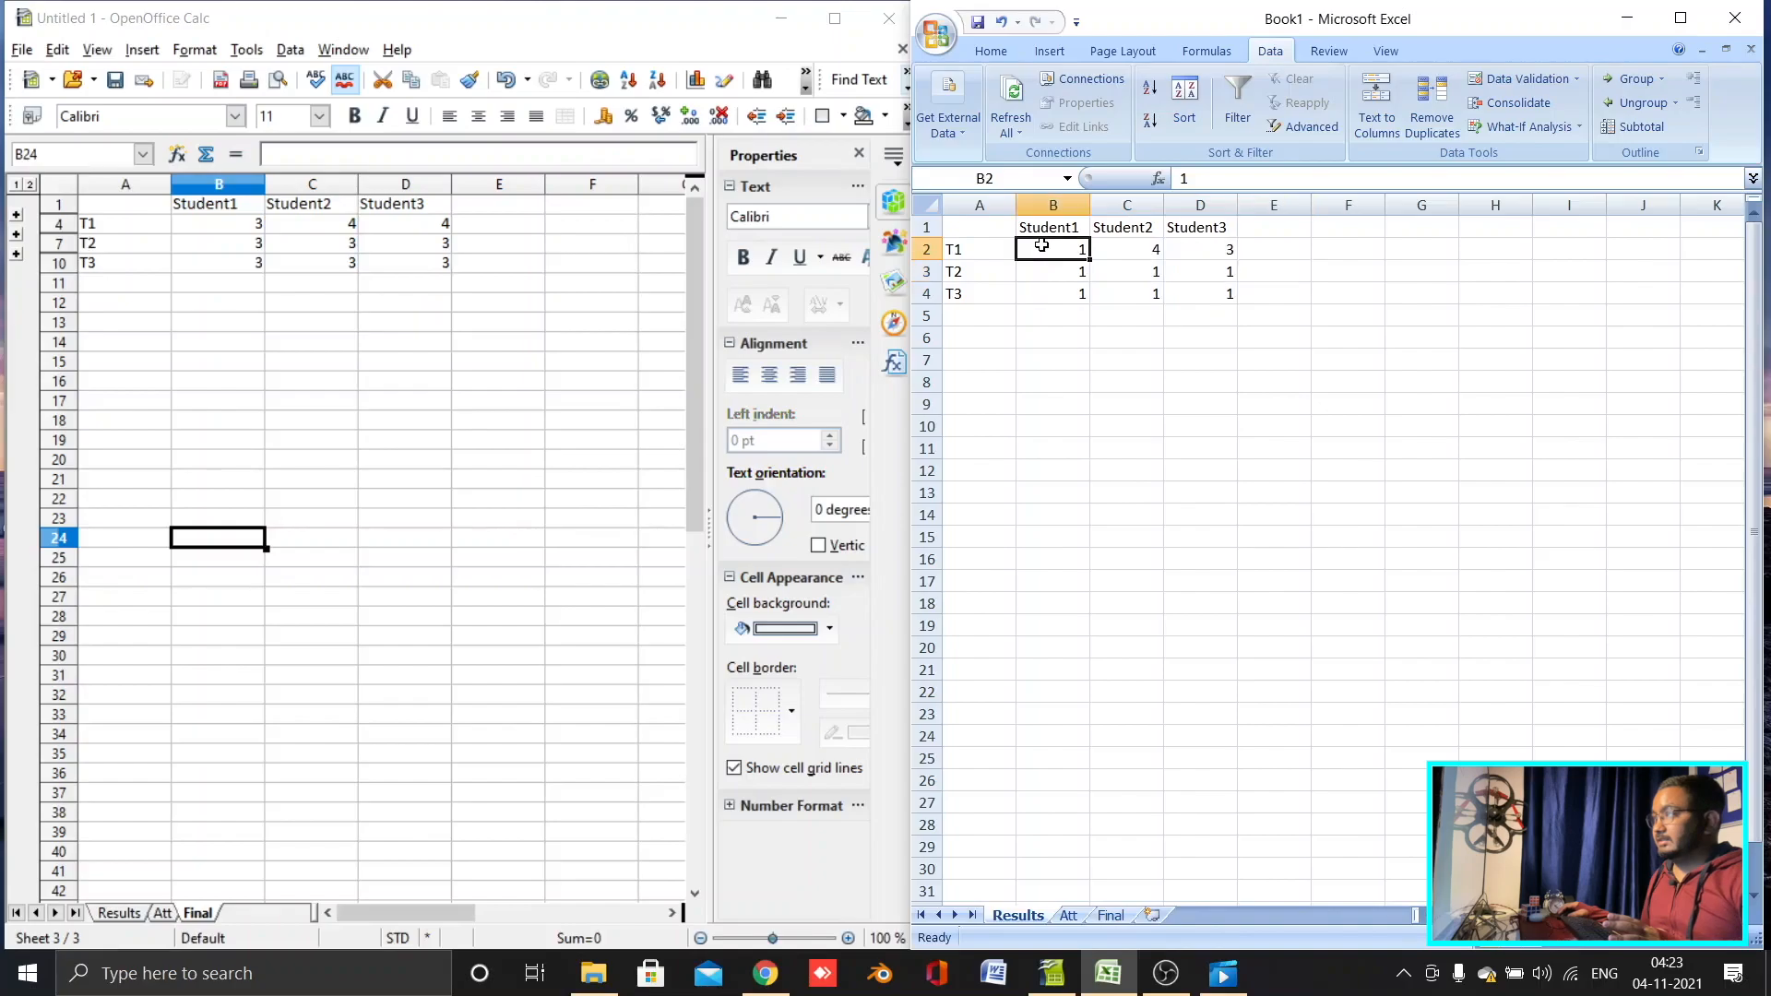
left_click(1220, 297)
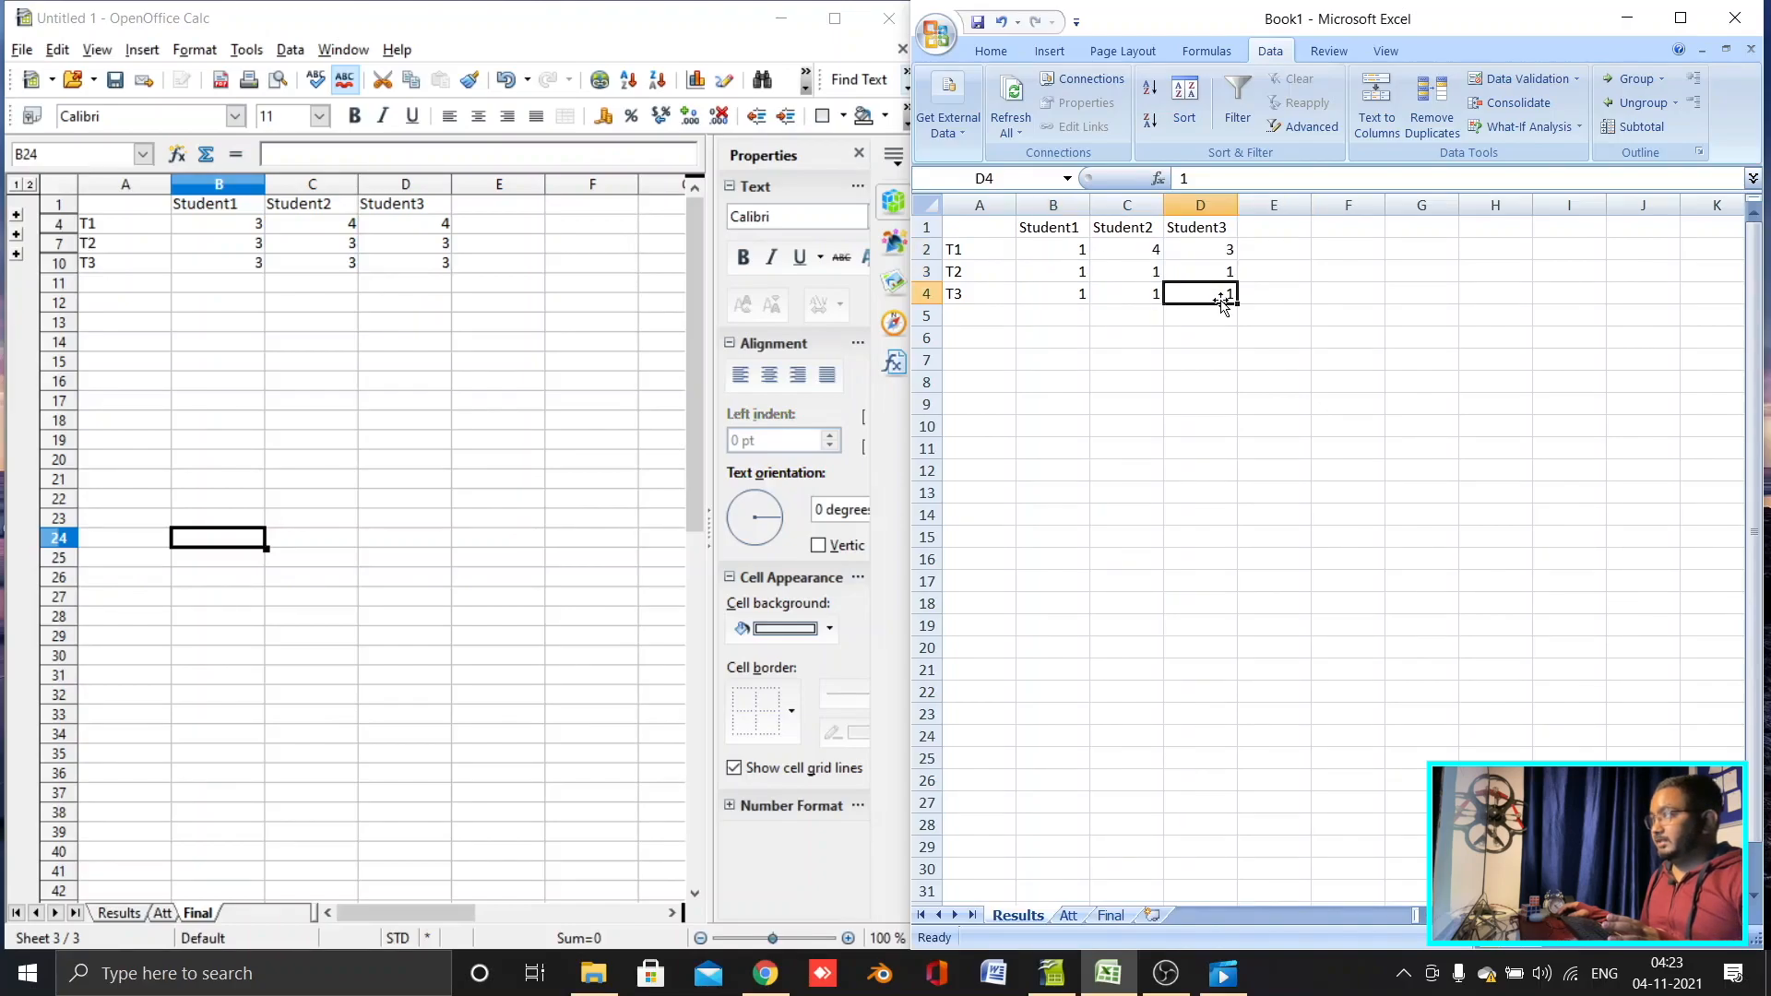
left_click(1070, 915)
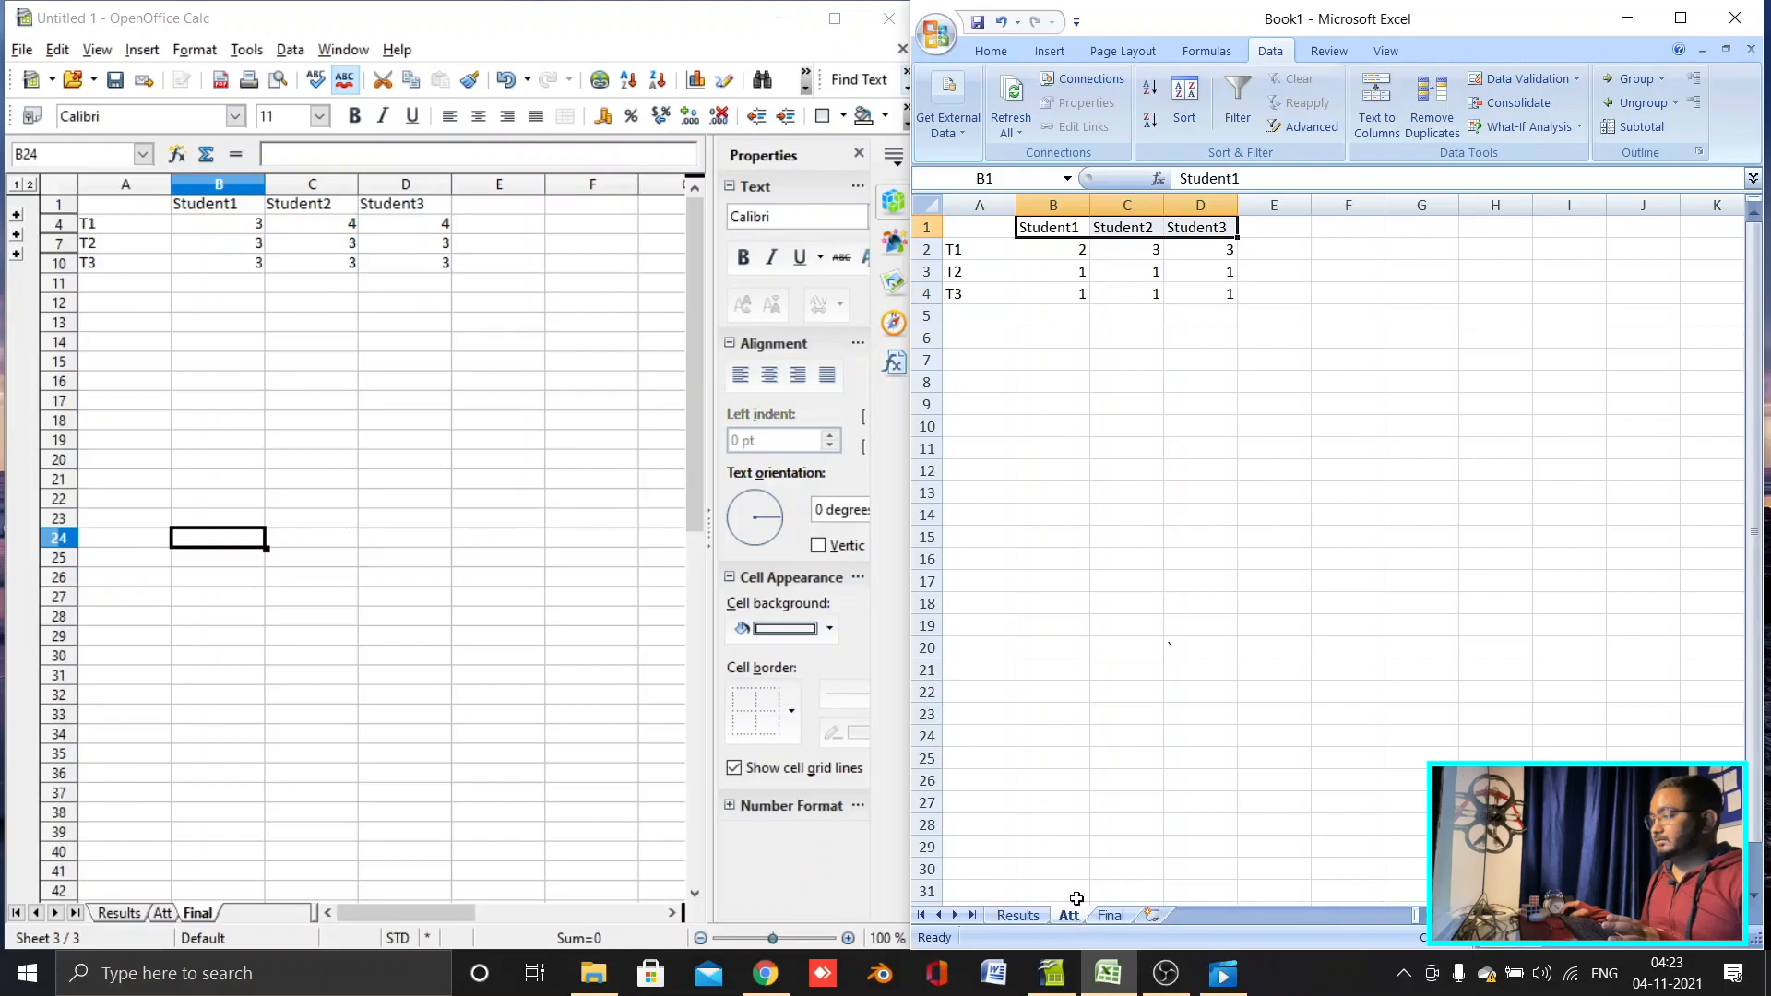
left_click(1054, 250)
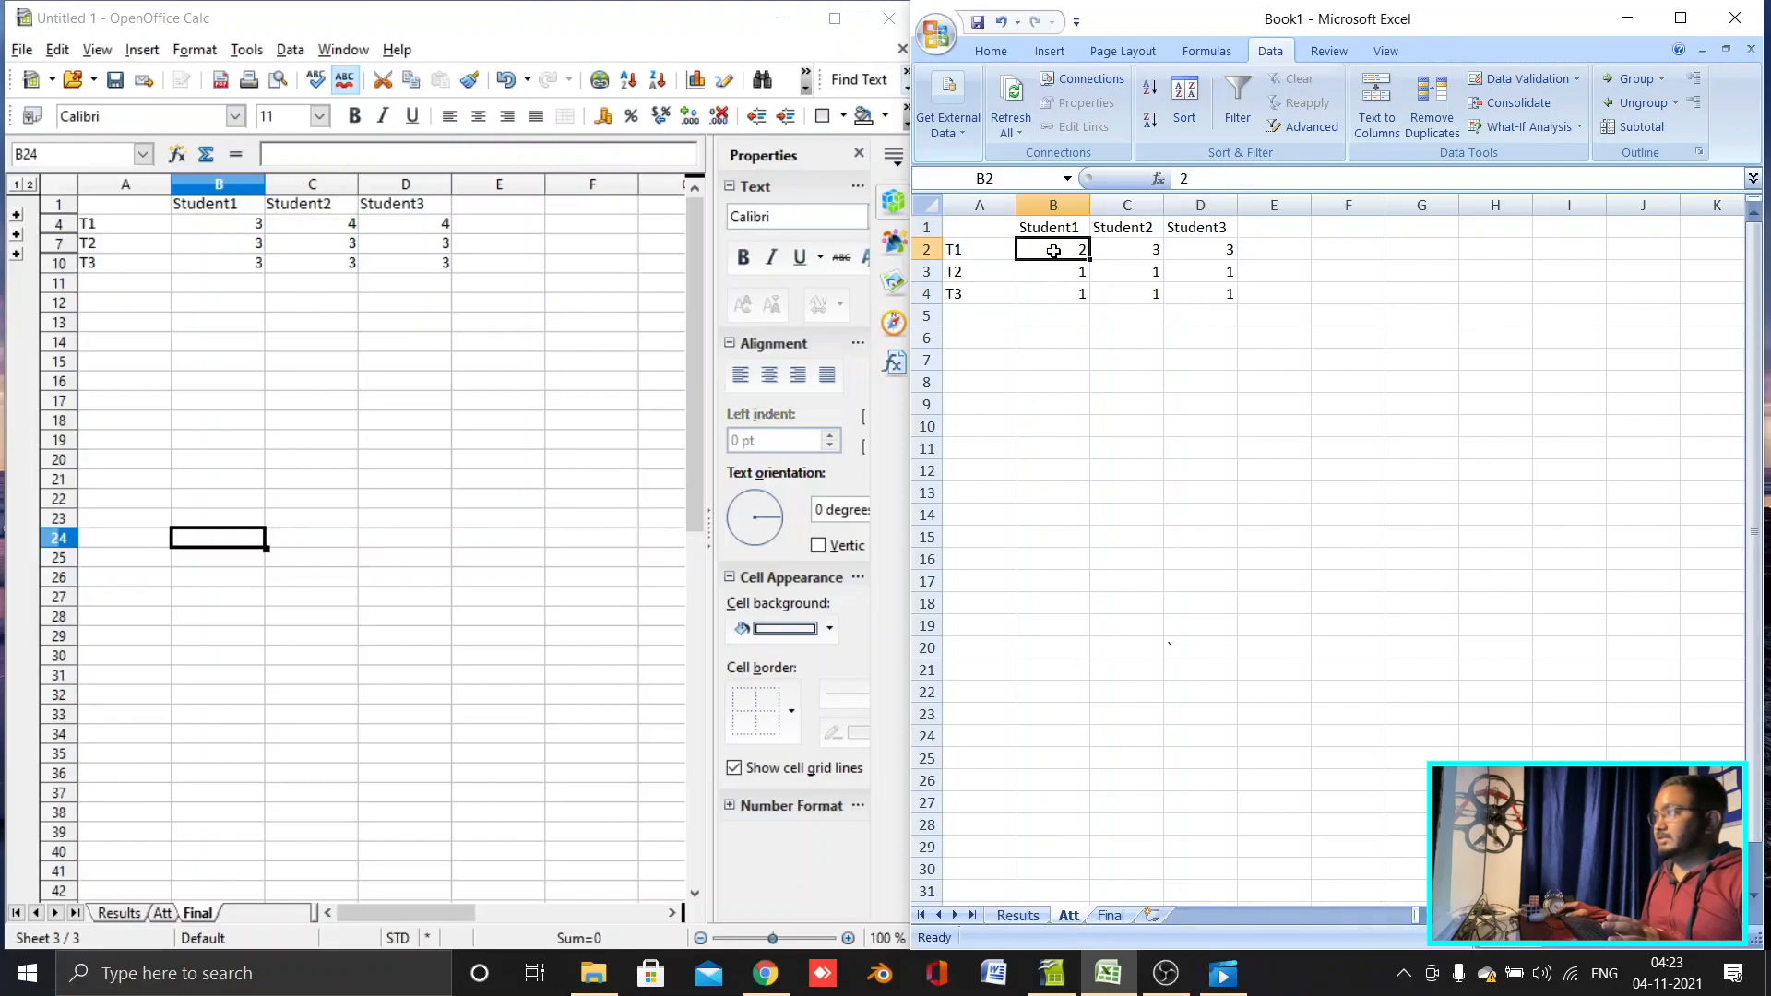
left_click(1217, 298)
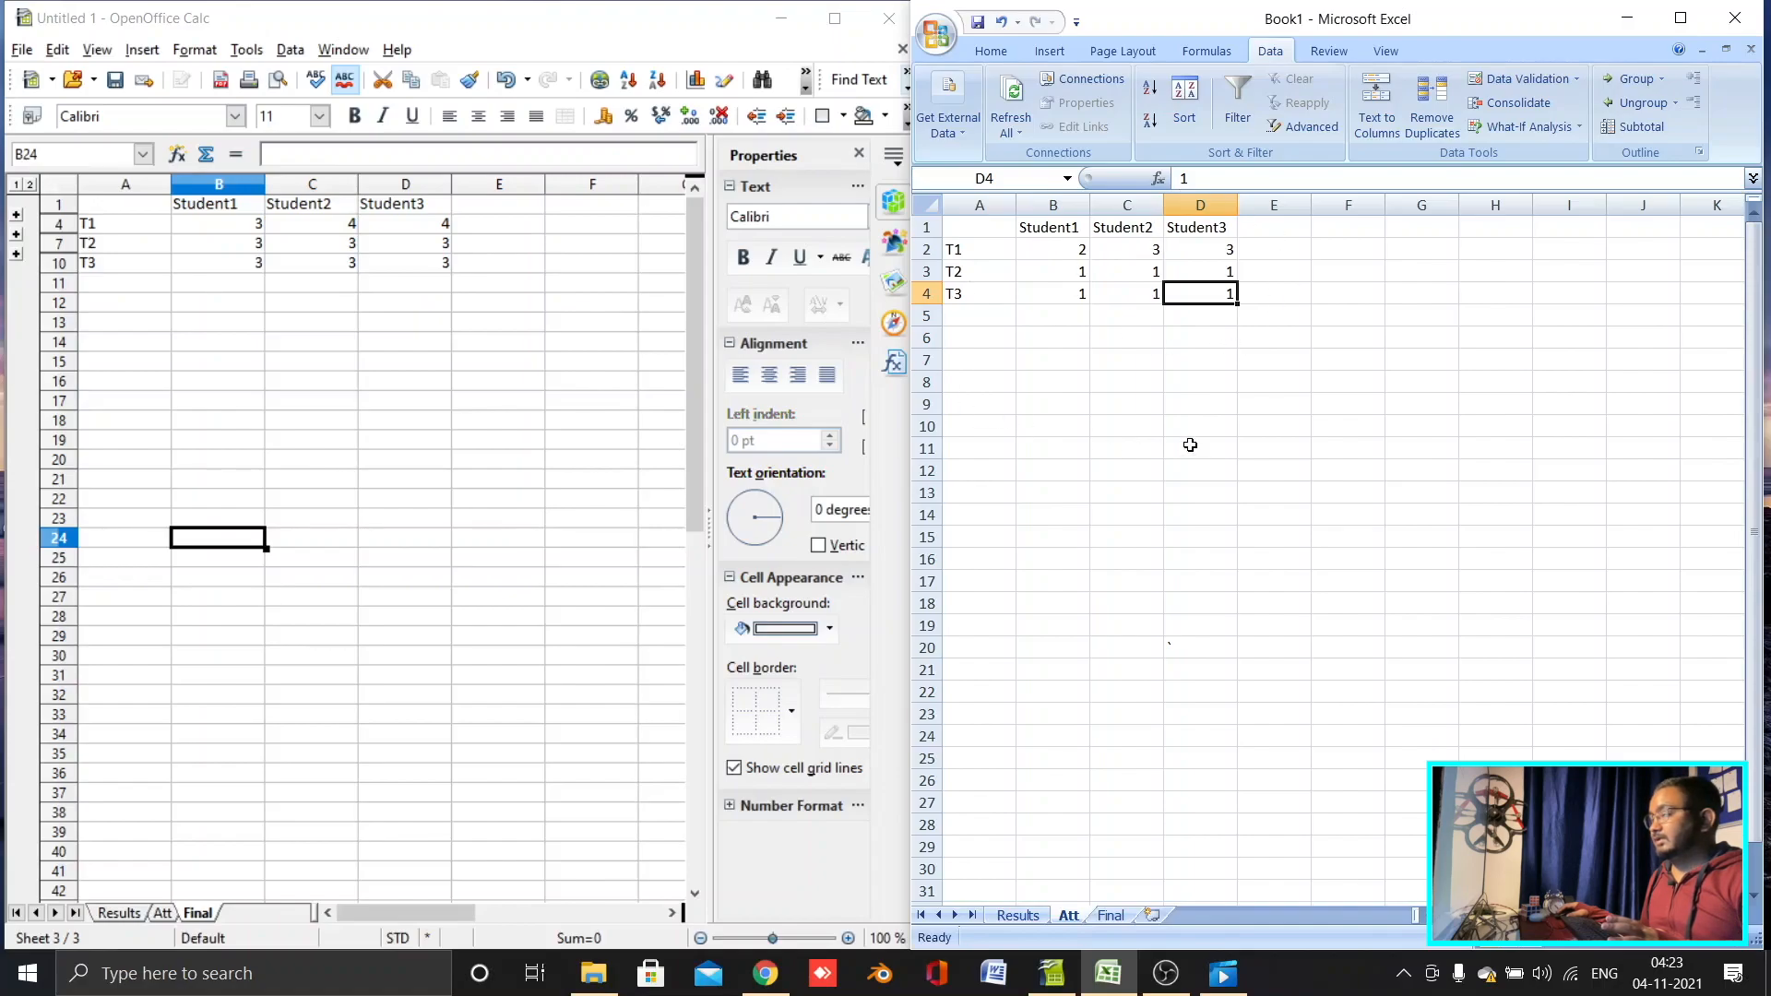
Step: Add a new worksheet after Final and rename it 3Dsum
left_click(1152, 915)
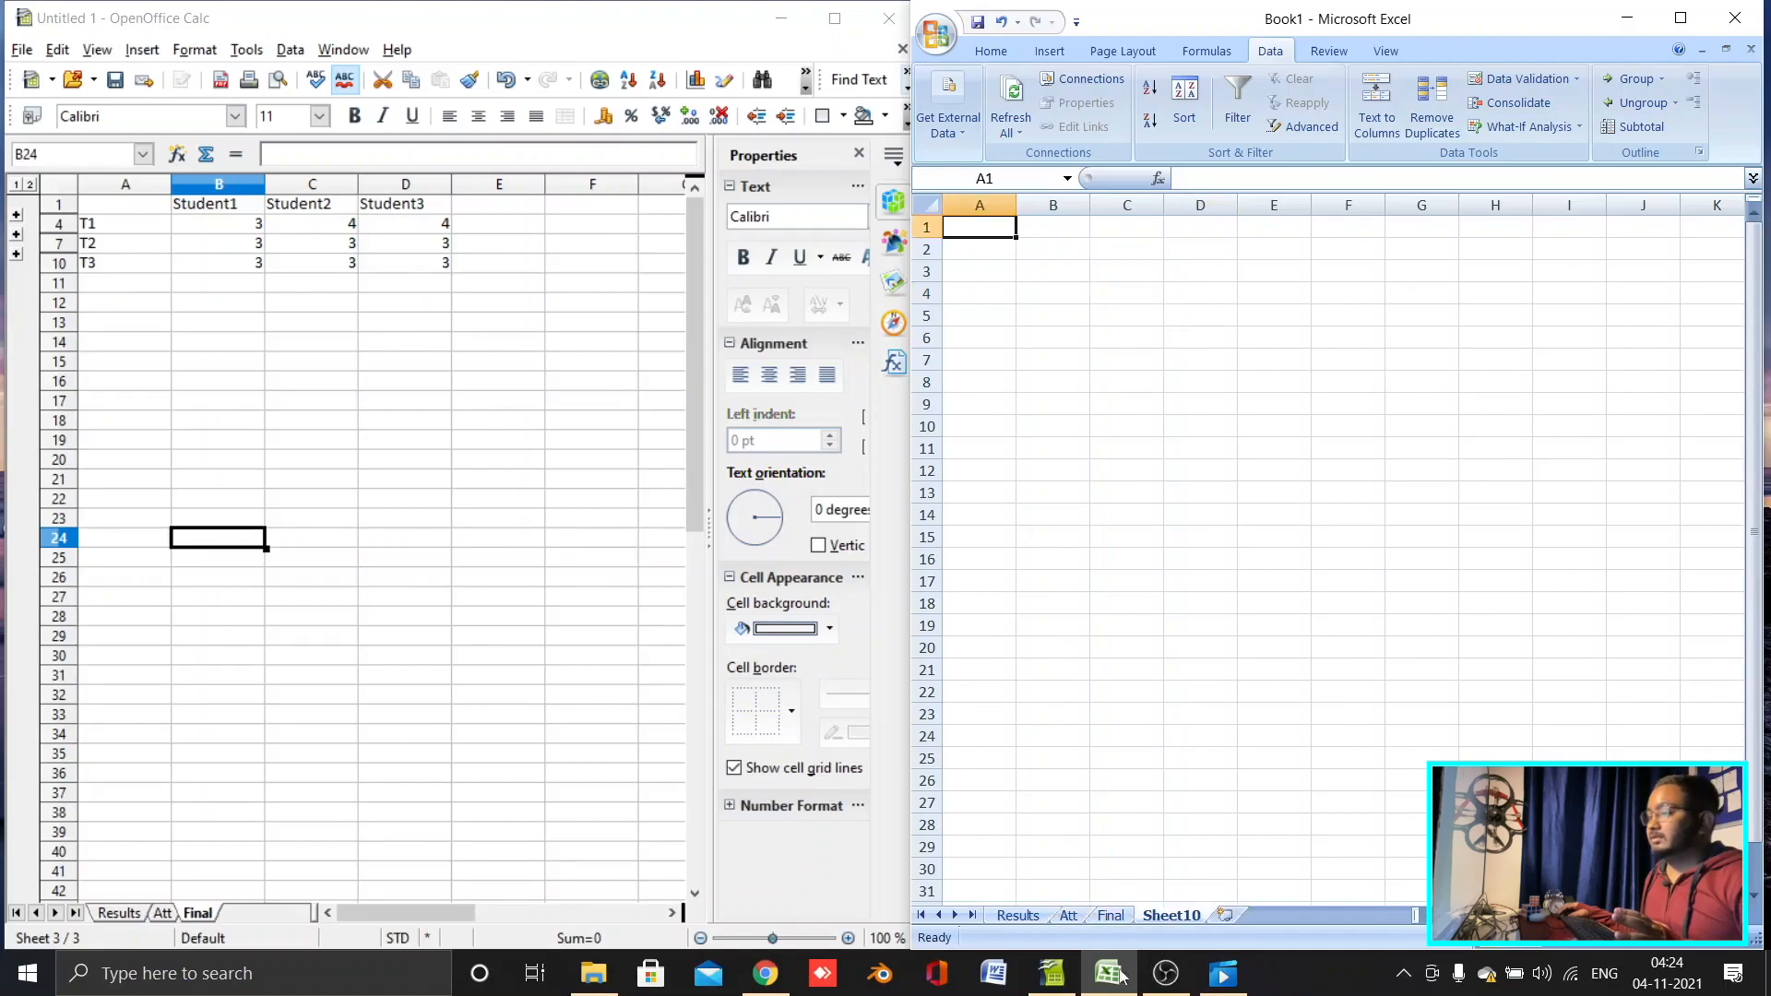
right_click(1167, 916)
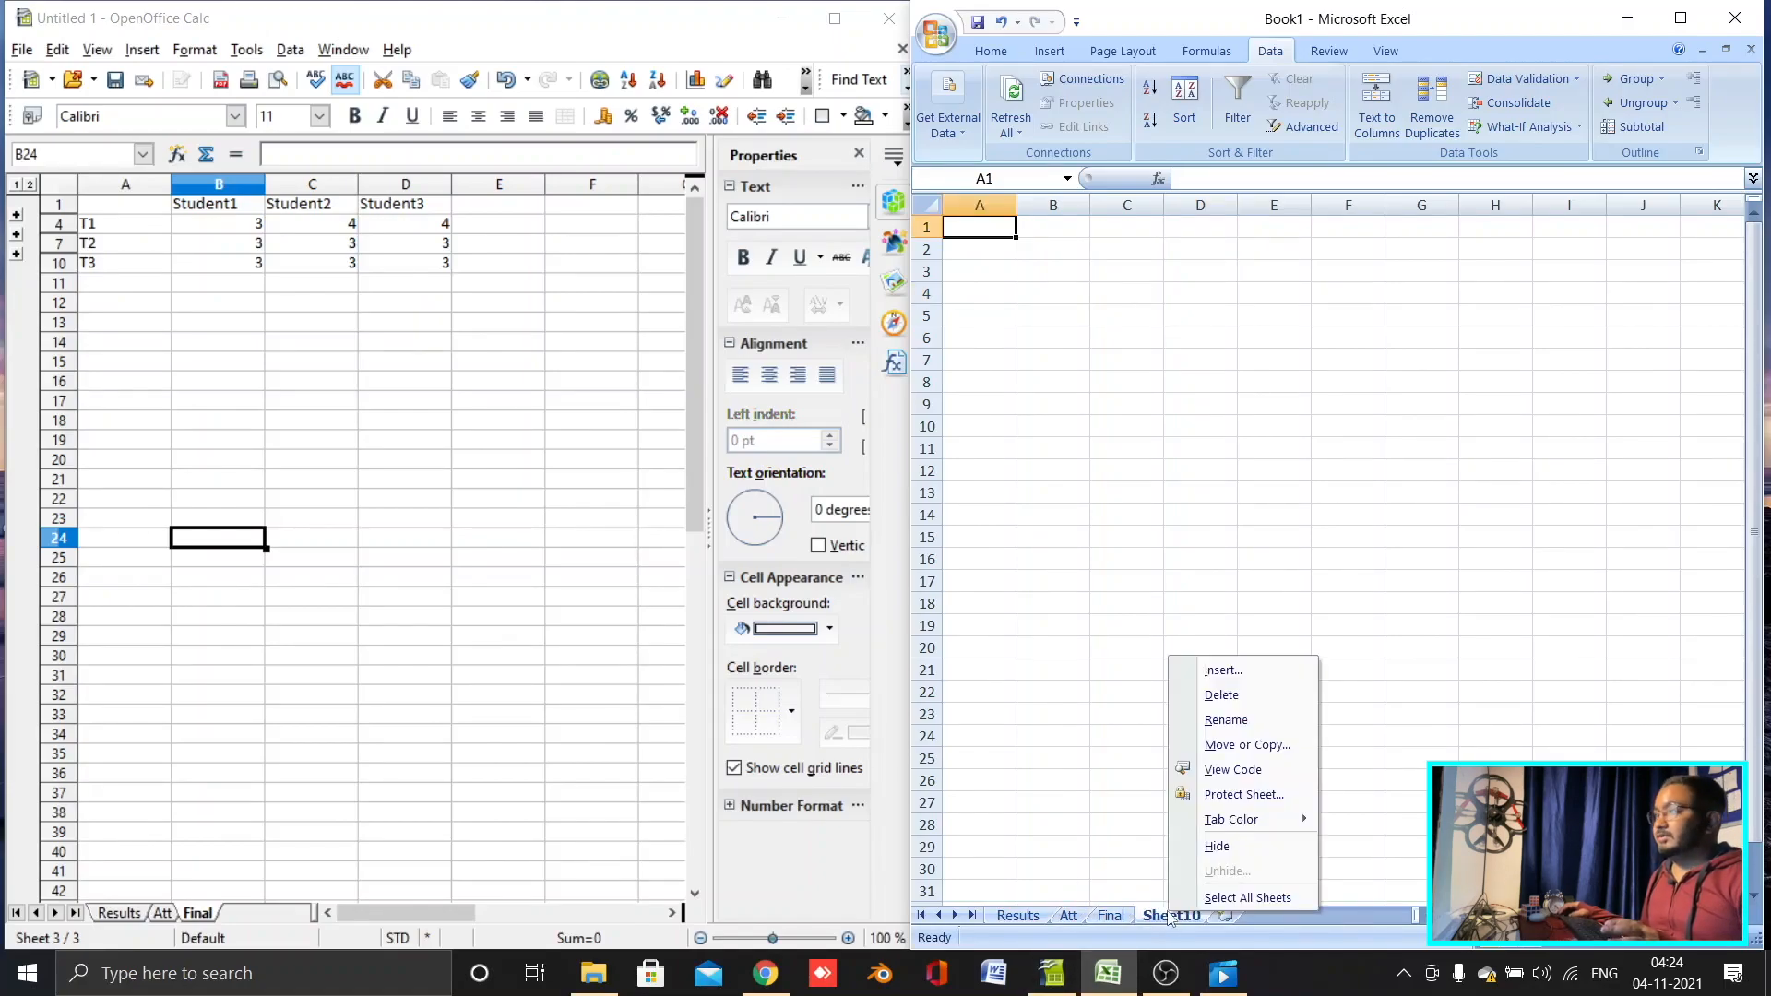
left_click(1209, 718)
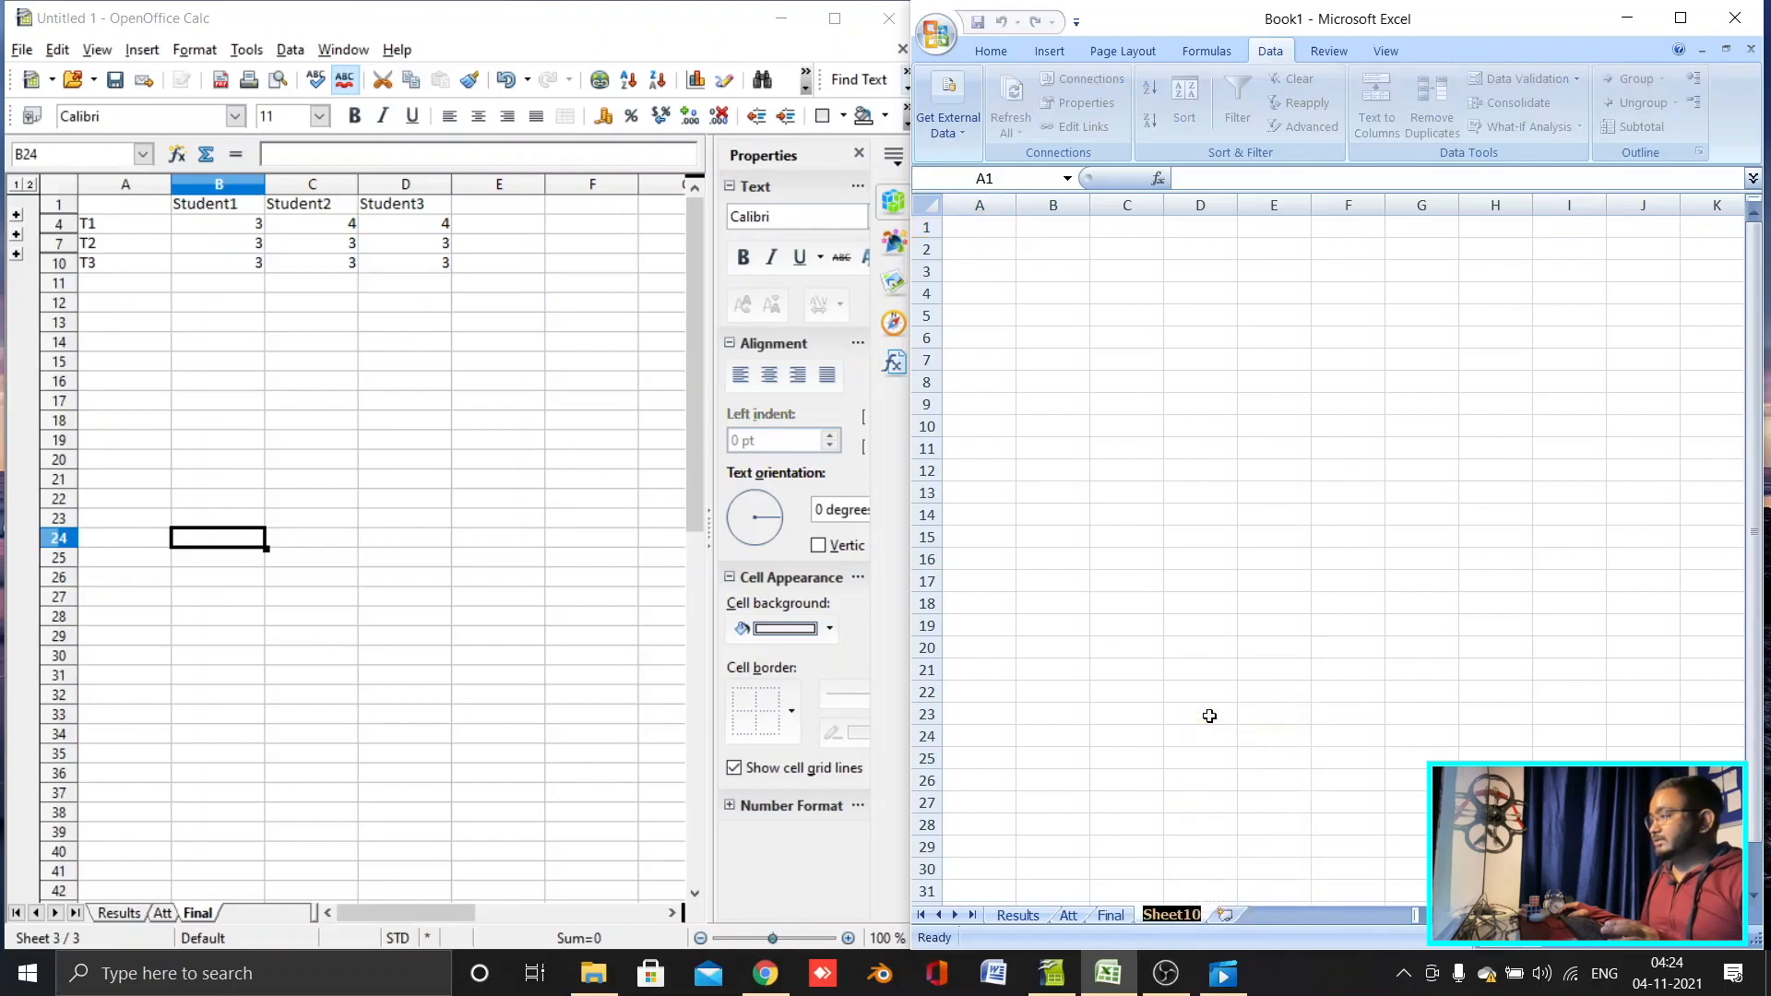
type("3D sum")
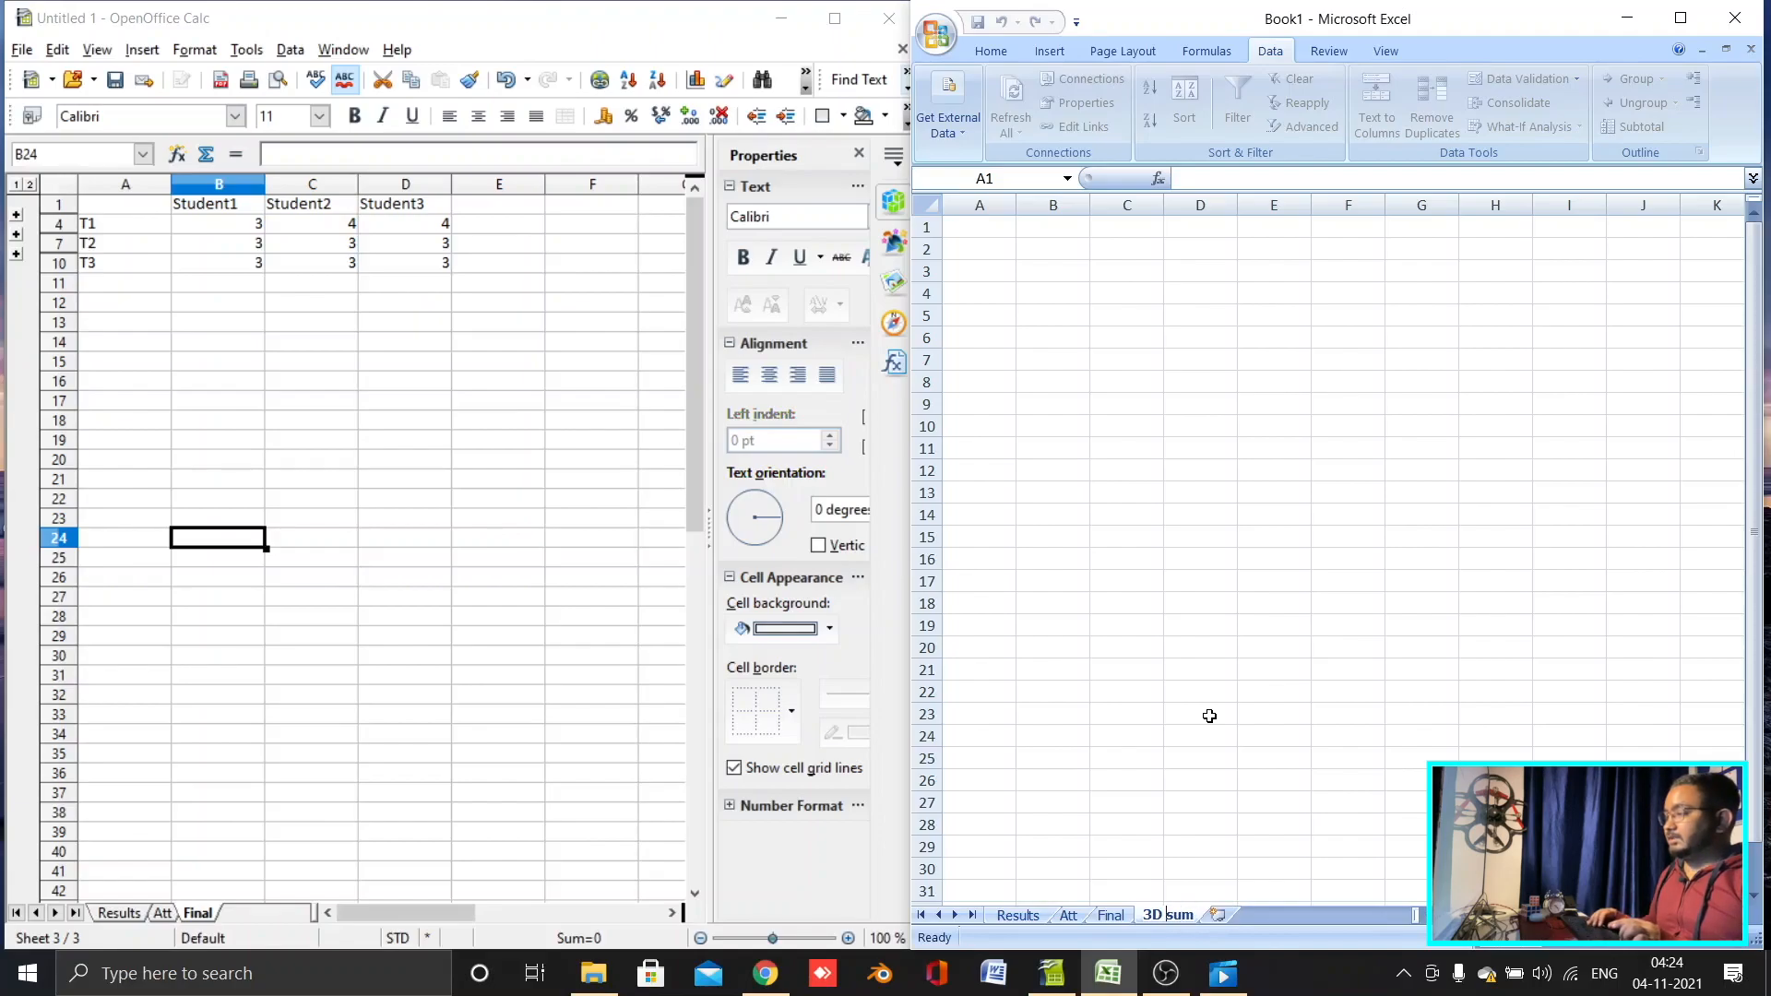
key("BackSpace")
key("Return")
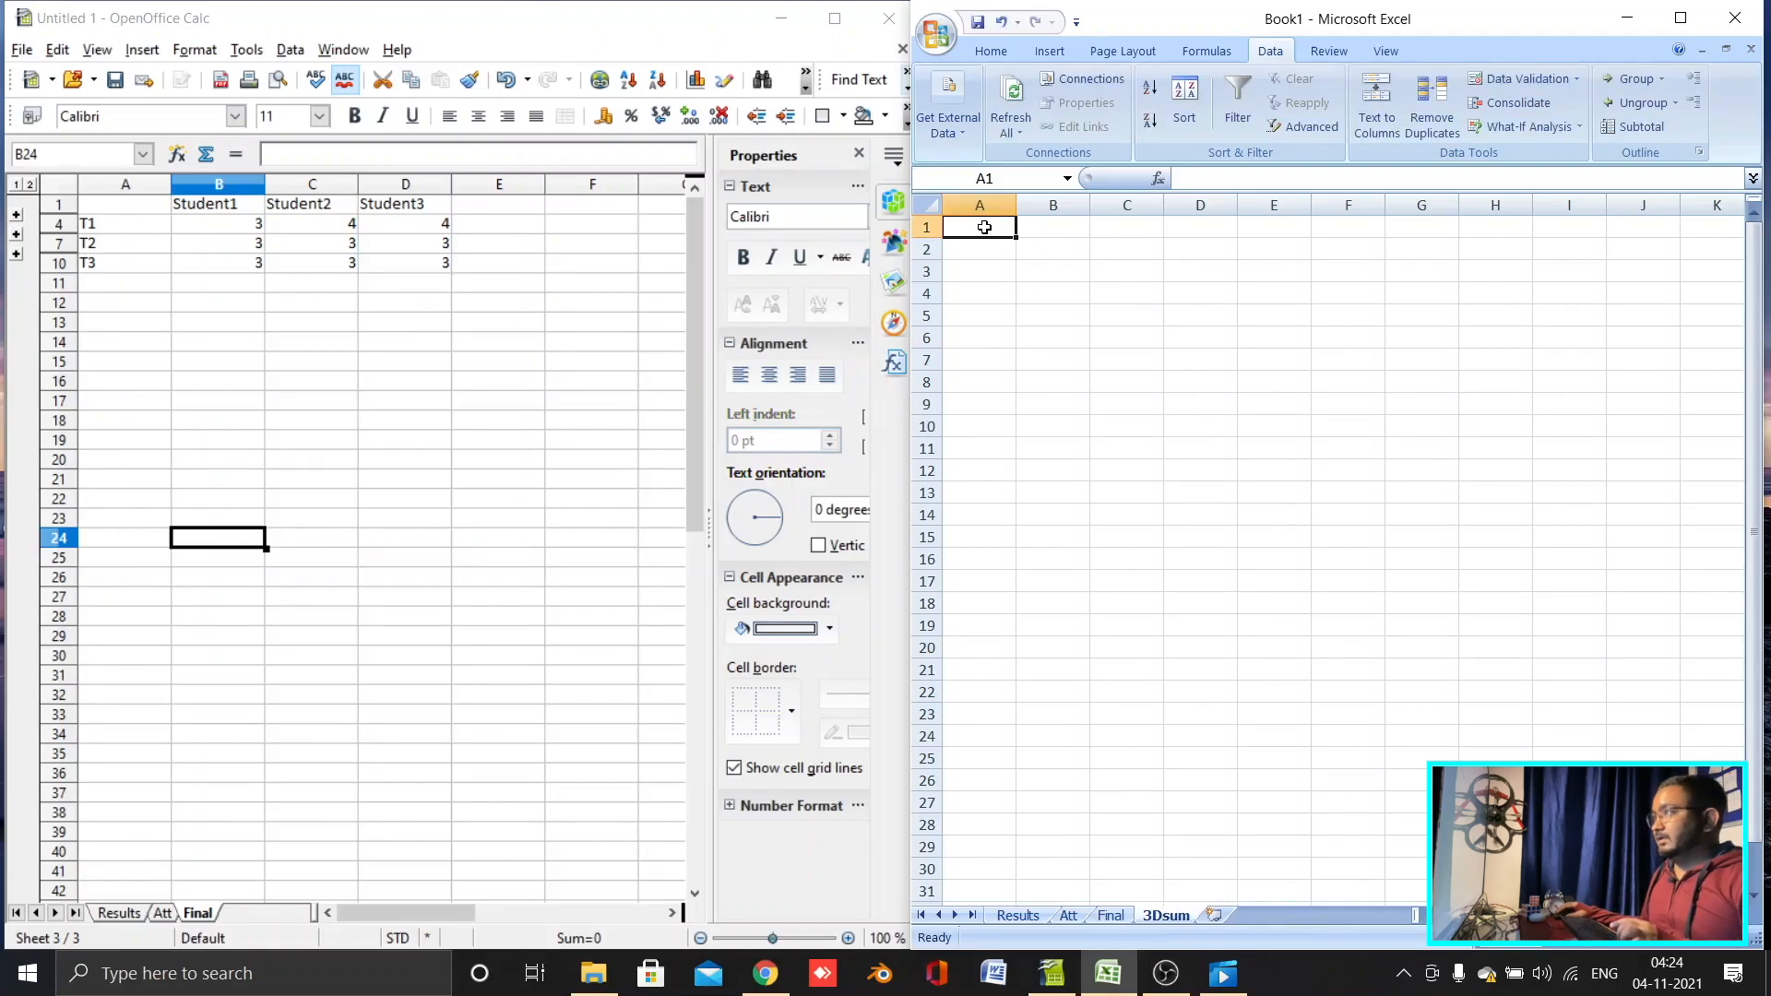
Step: Examine the Att sheet's row labels, the B2:D4 values and the position of the first value cell for the 3D sum
left_click(1032, 251)
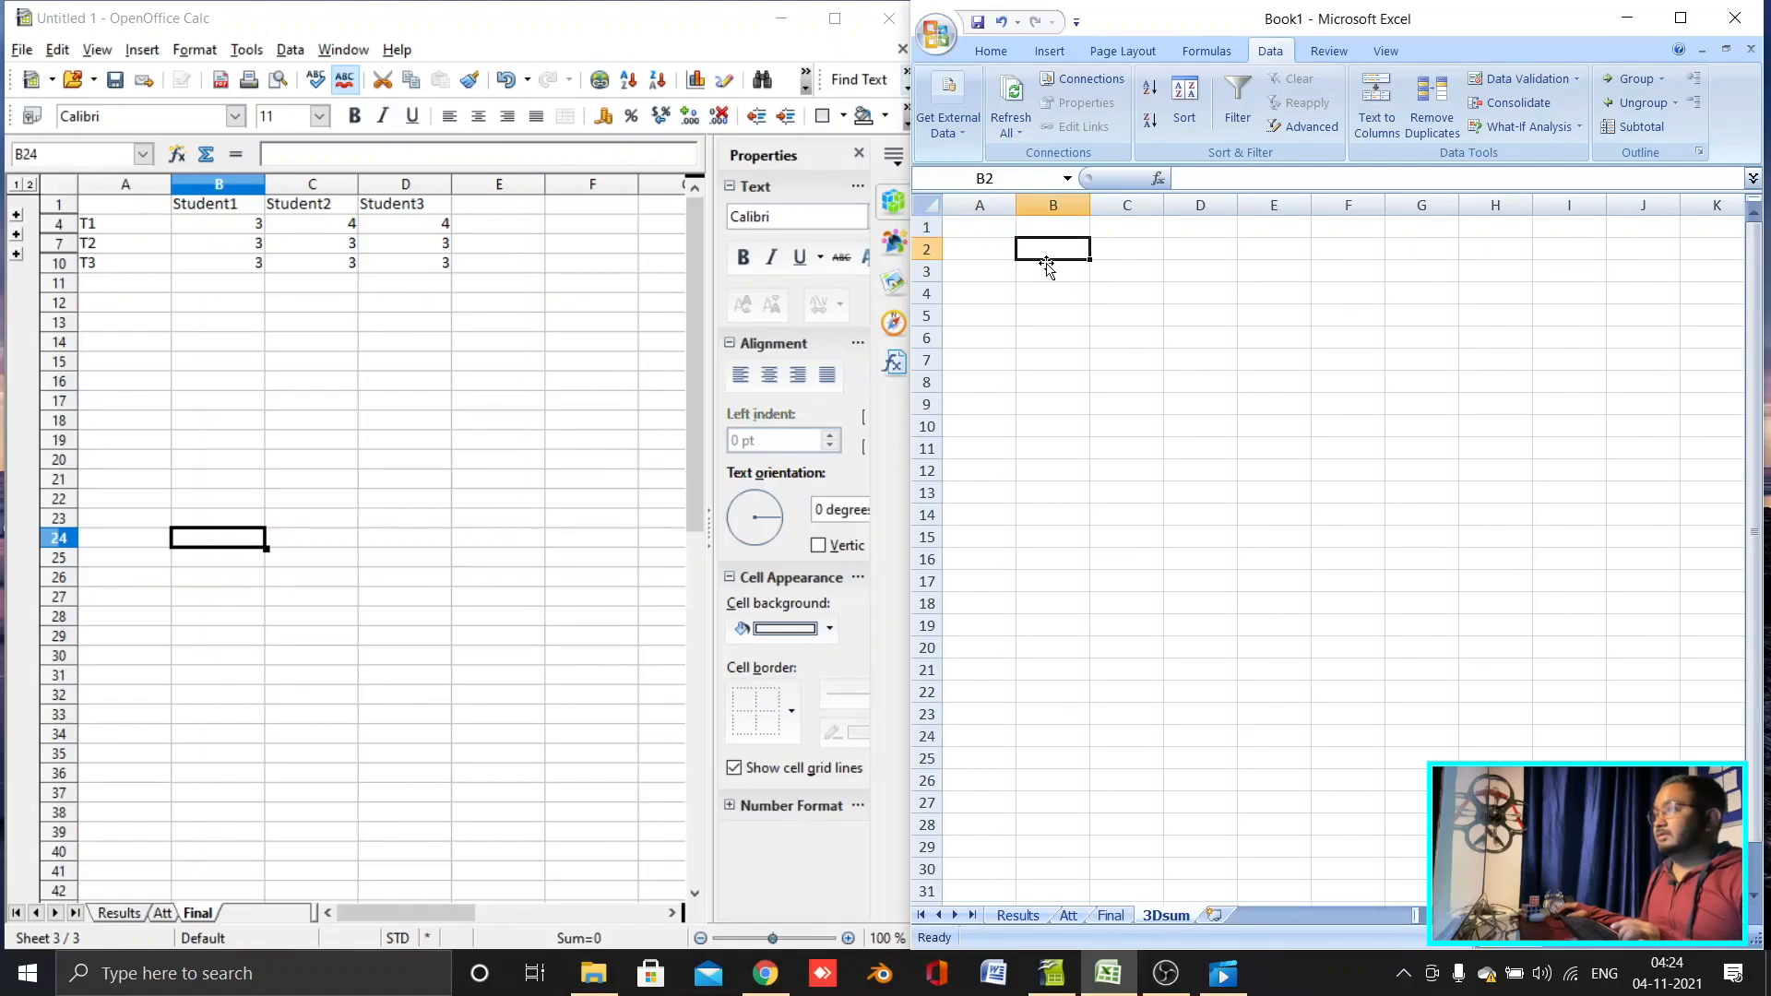
left_click(1068, 915)
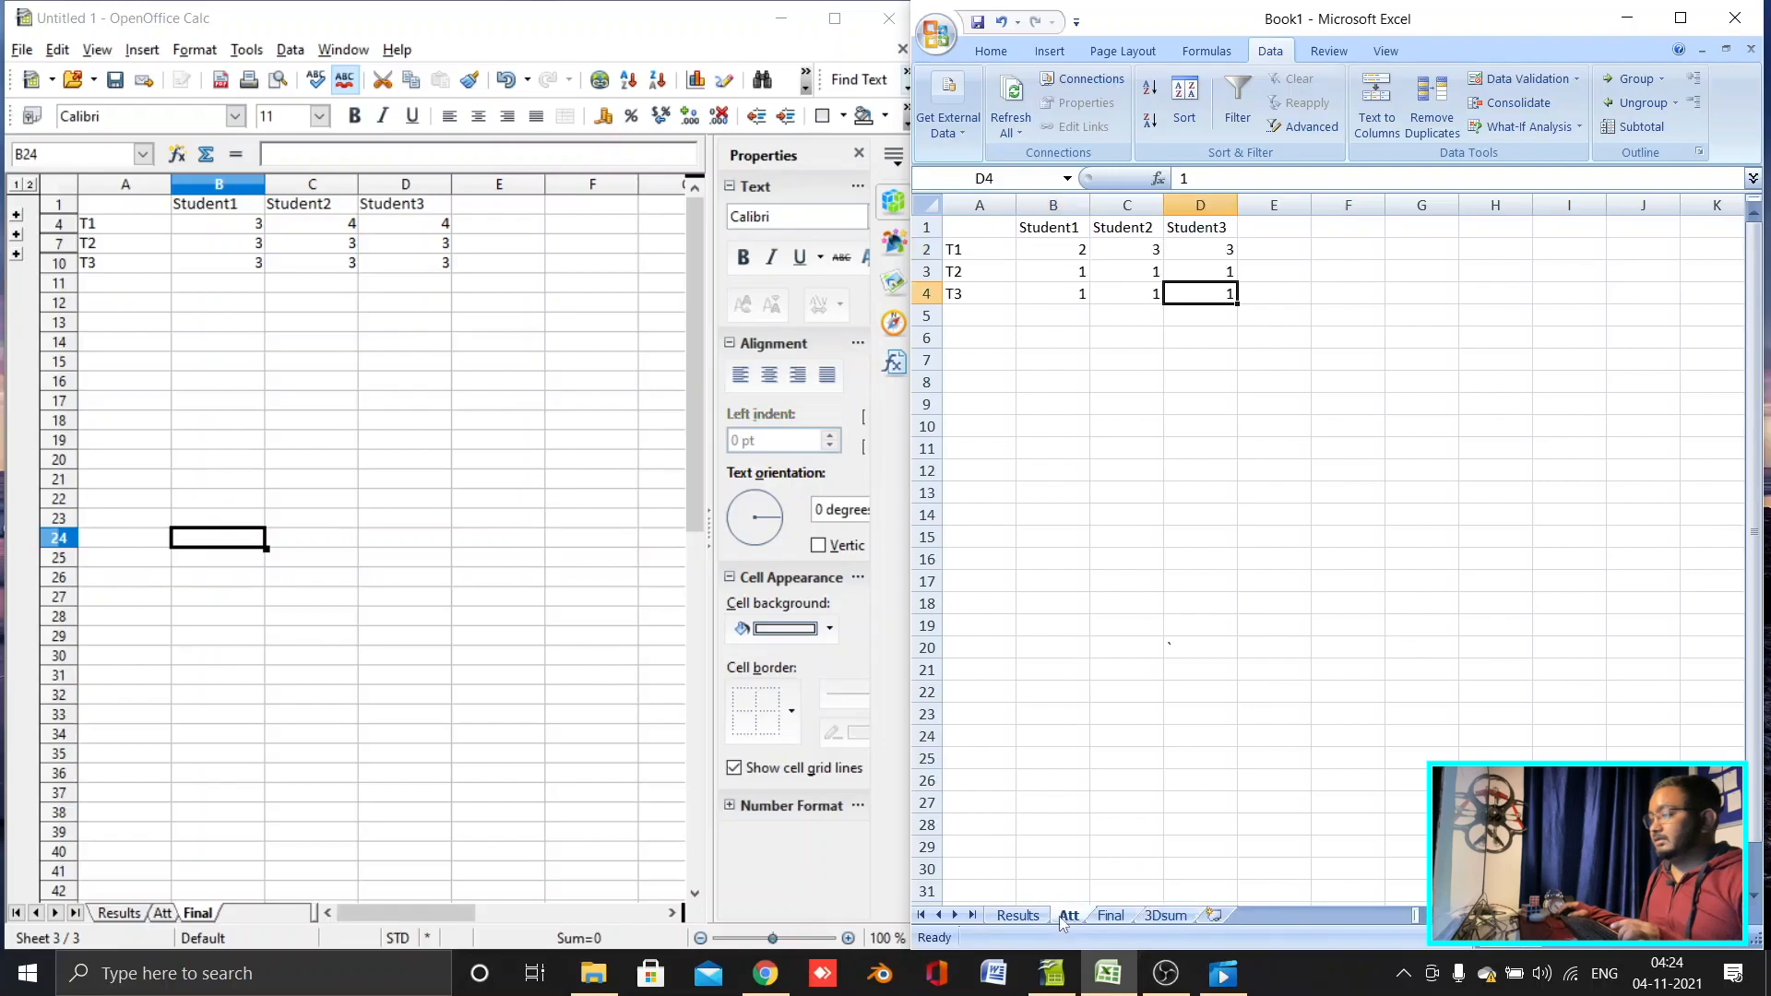
left_click(1047, 251)
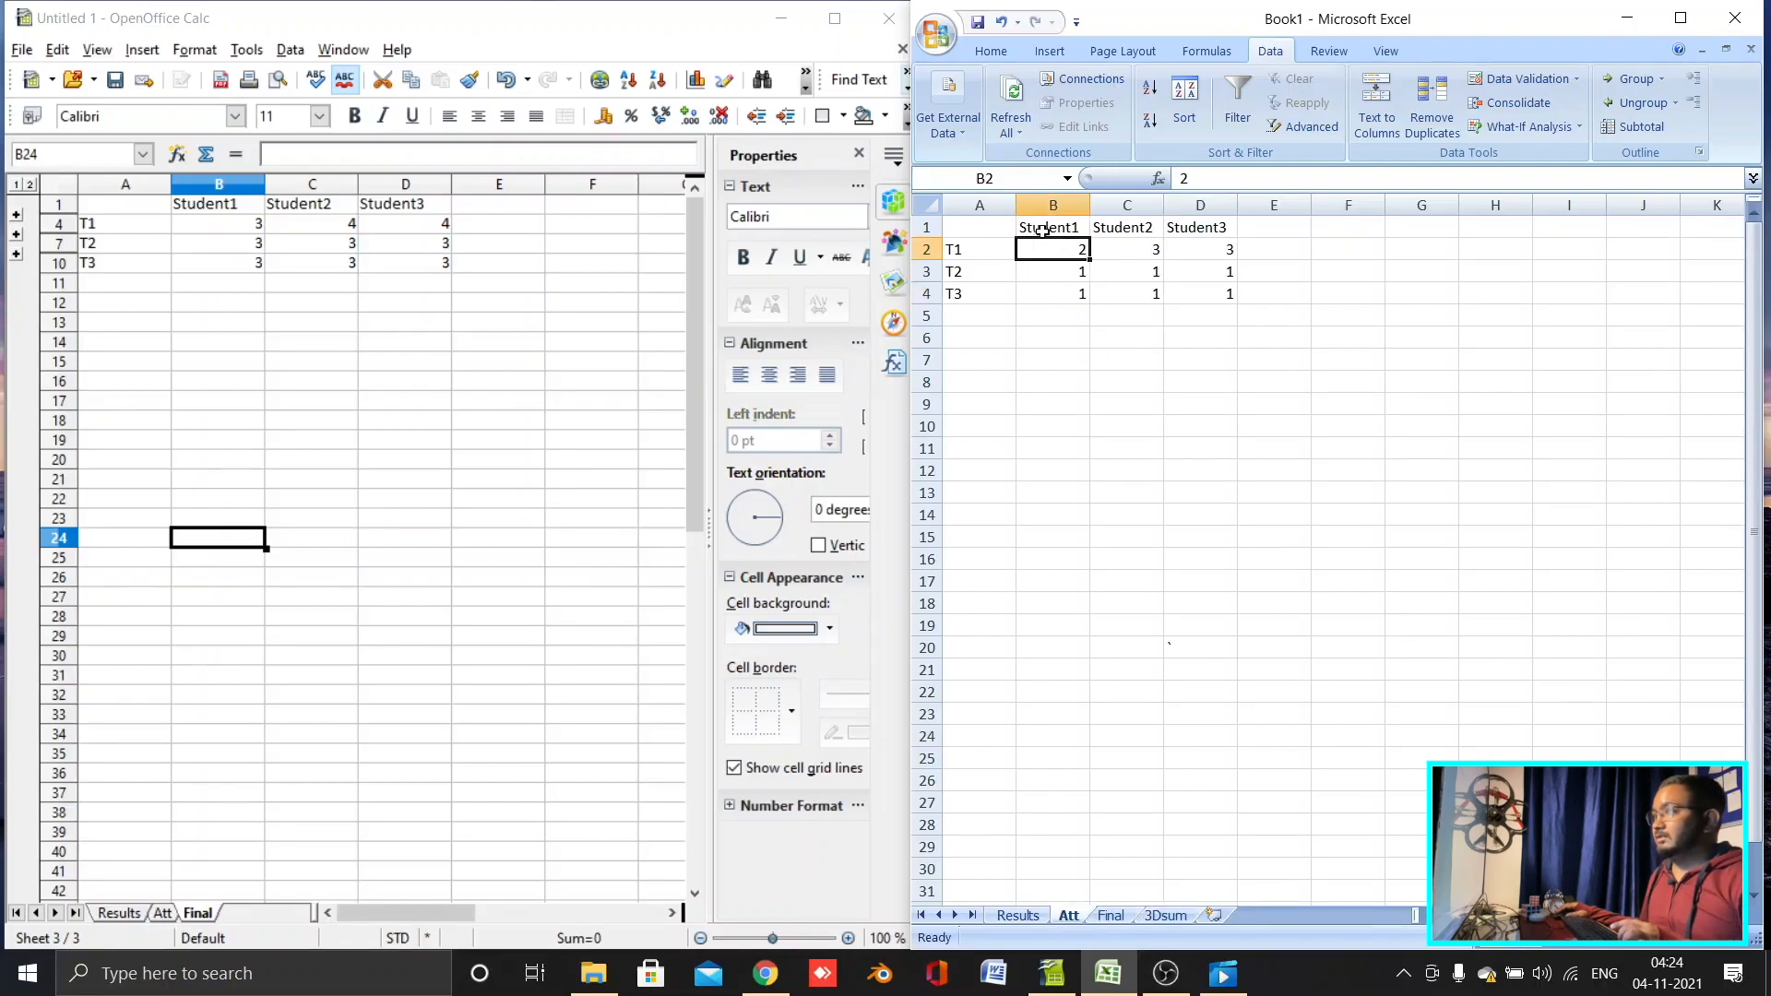
left_click_drag(1004, 232, 979, 295)
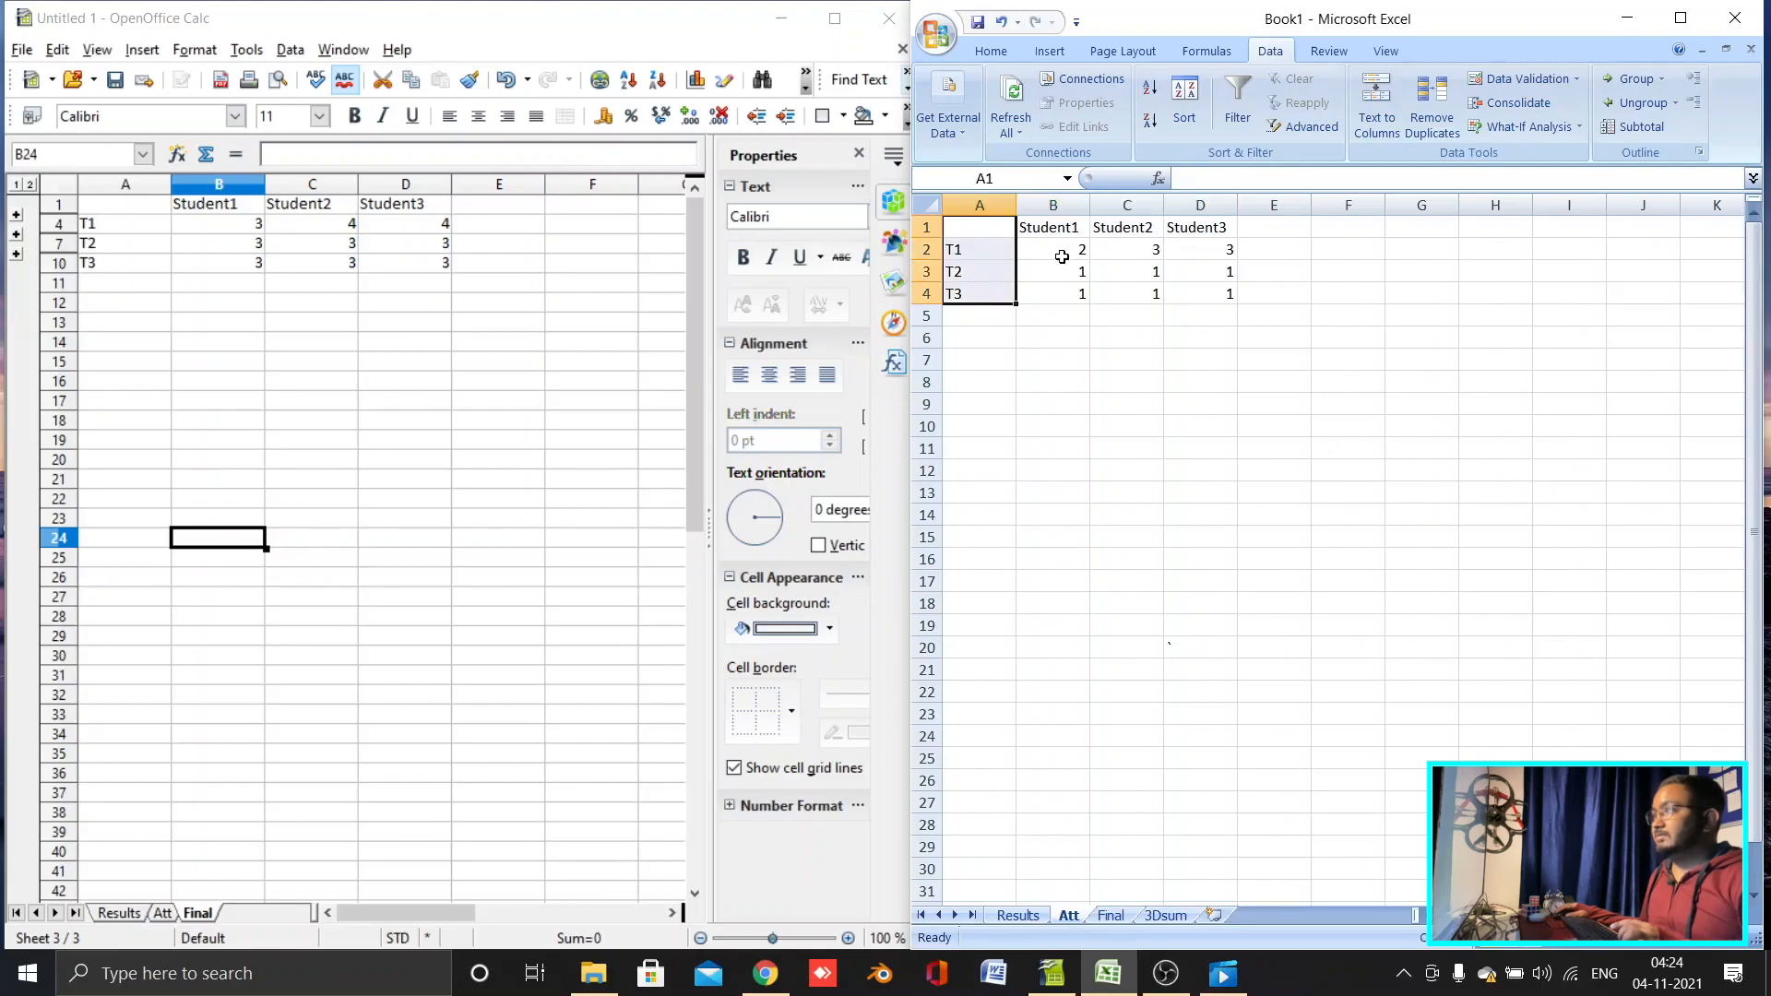
left_click(1061, 257)
double_click(1062, 258)
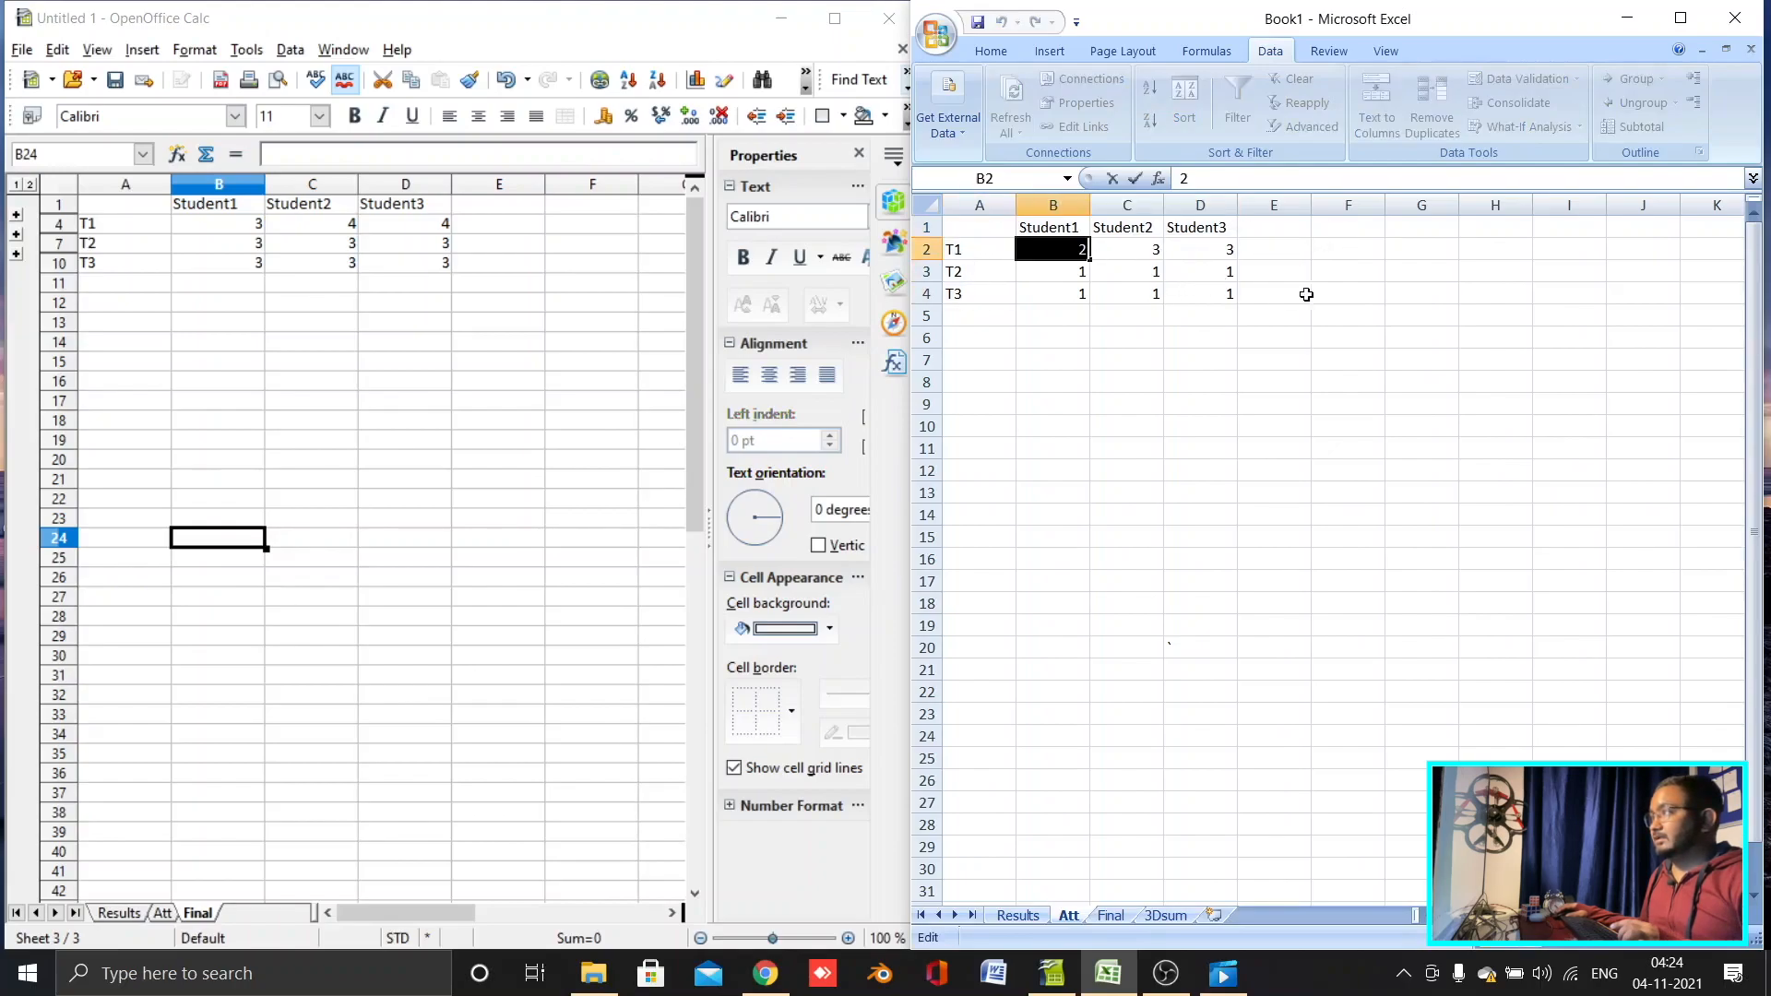
left_click_drag(1042, 251, 1225, 300)
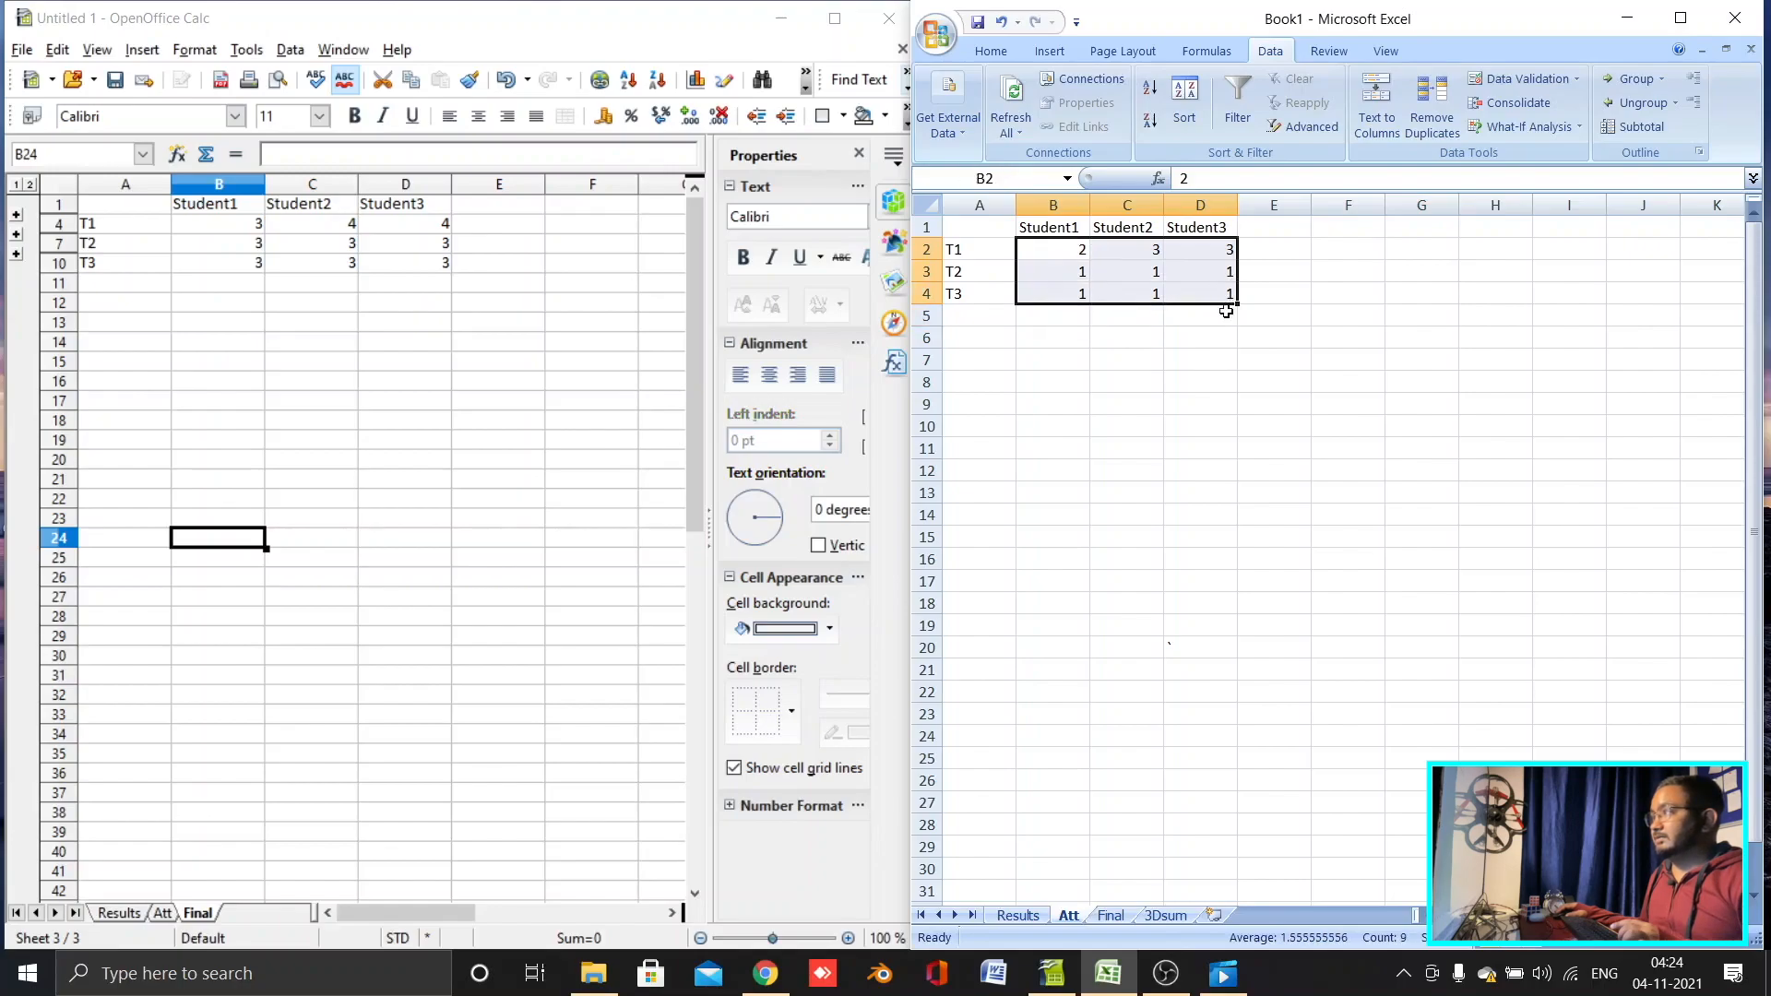
left_click(1302, 314)
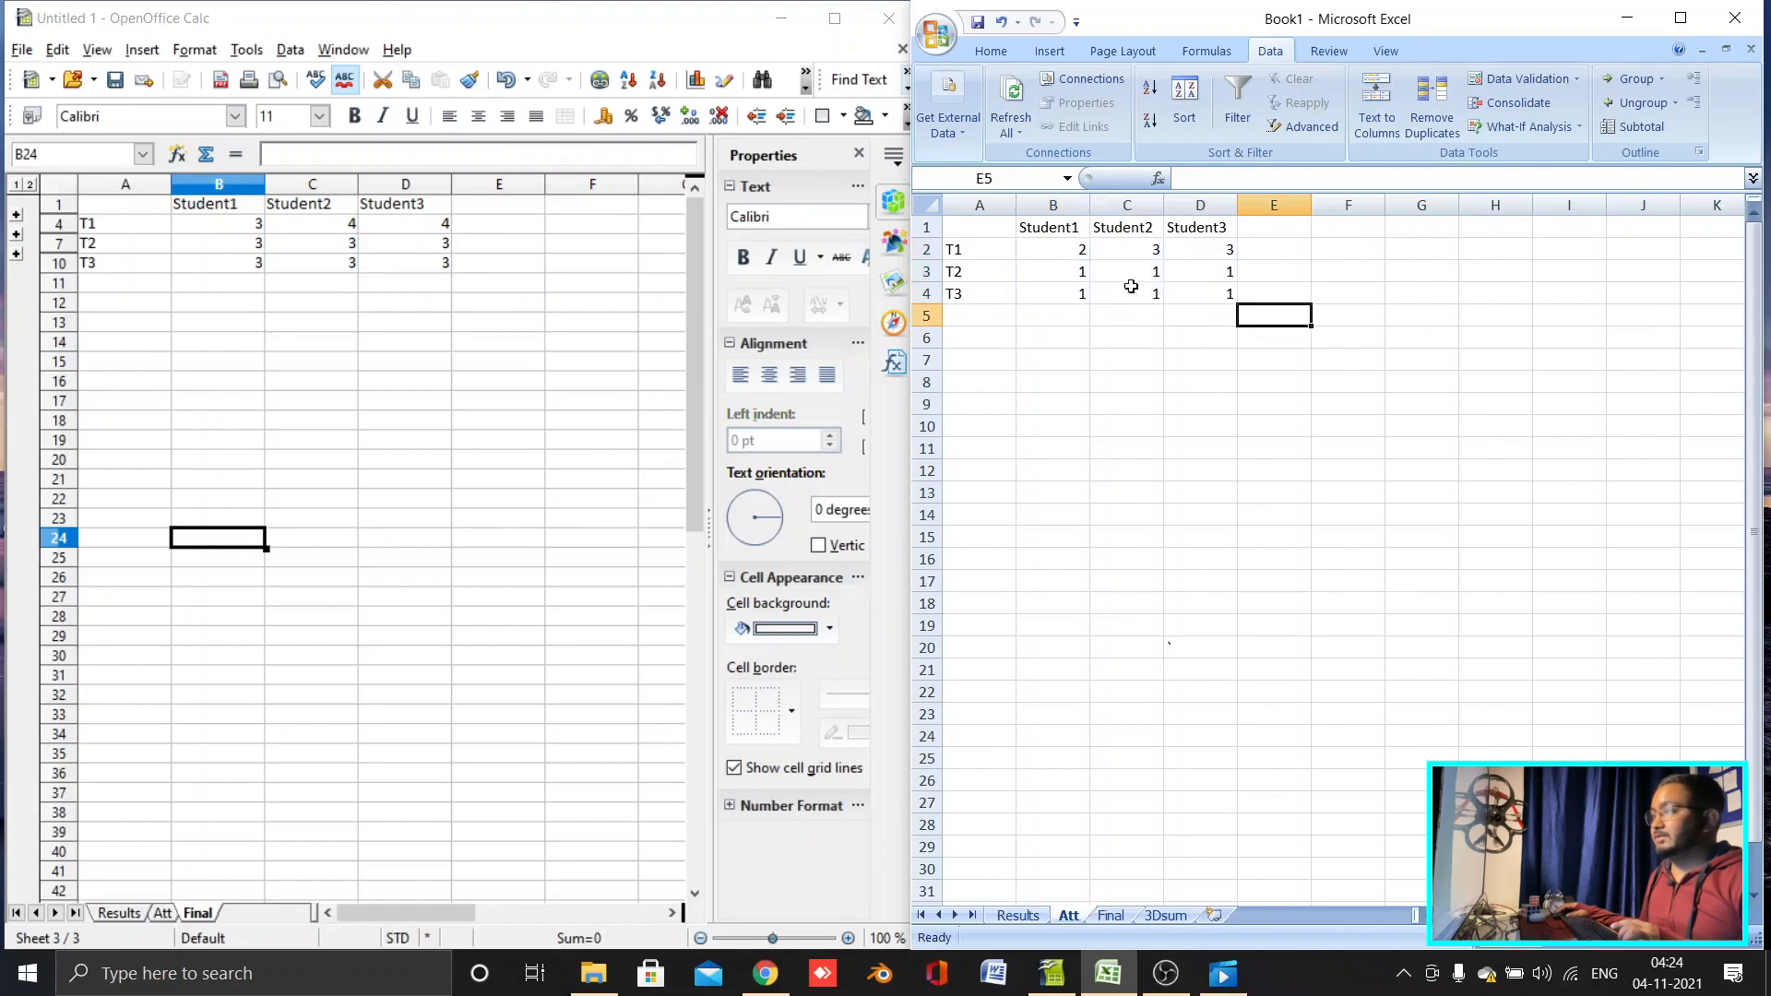
left_click(1050, 247)
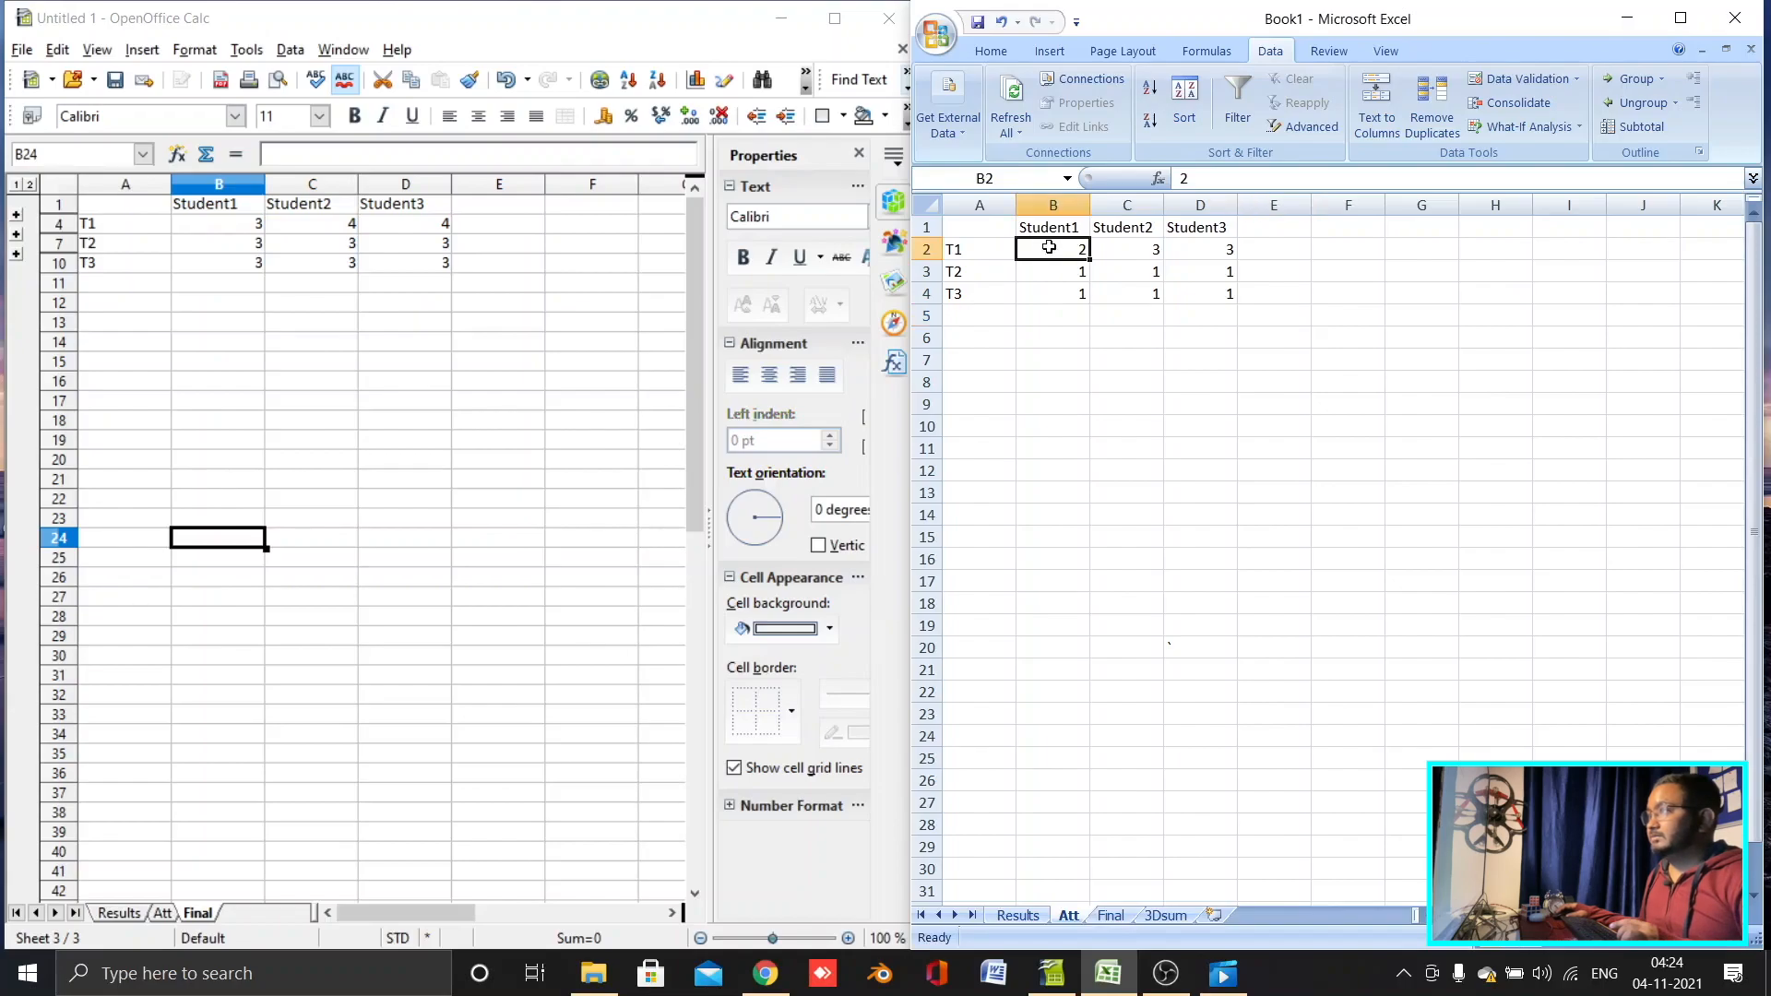
Step: Enter the 3D formula =SUM('Results:Att'!B2) in cell B2 of the 3Dsum sheet
left_click(1160, 913)
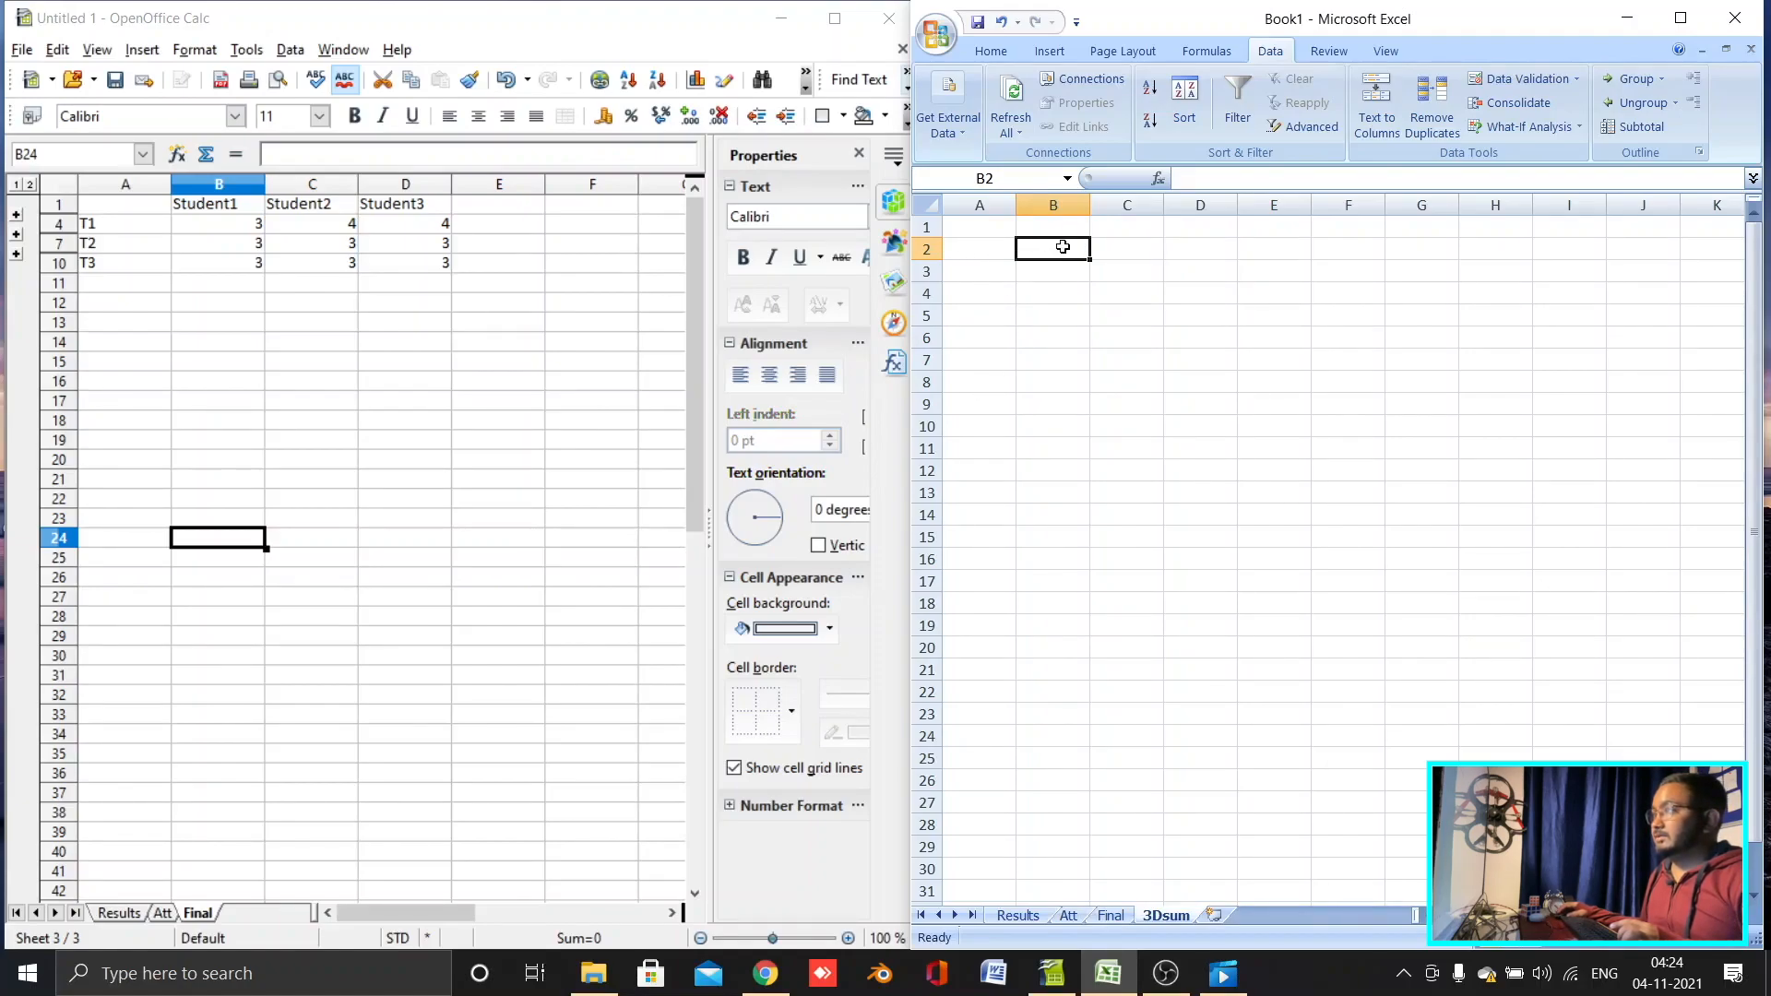
left_click(1198, 180)
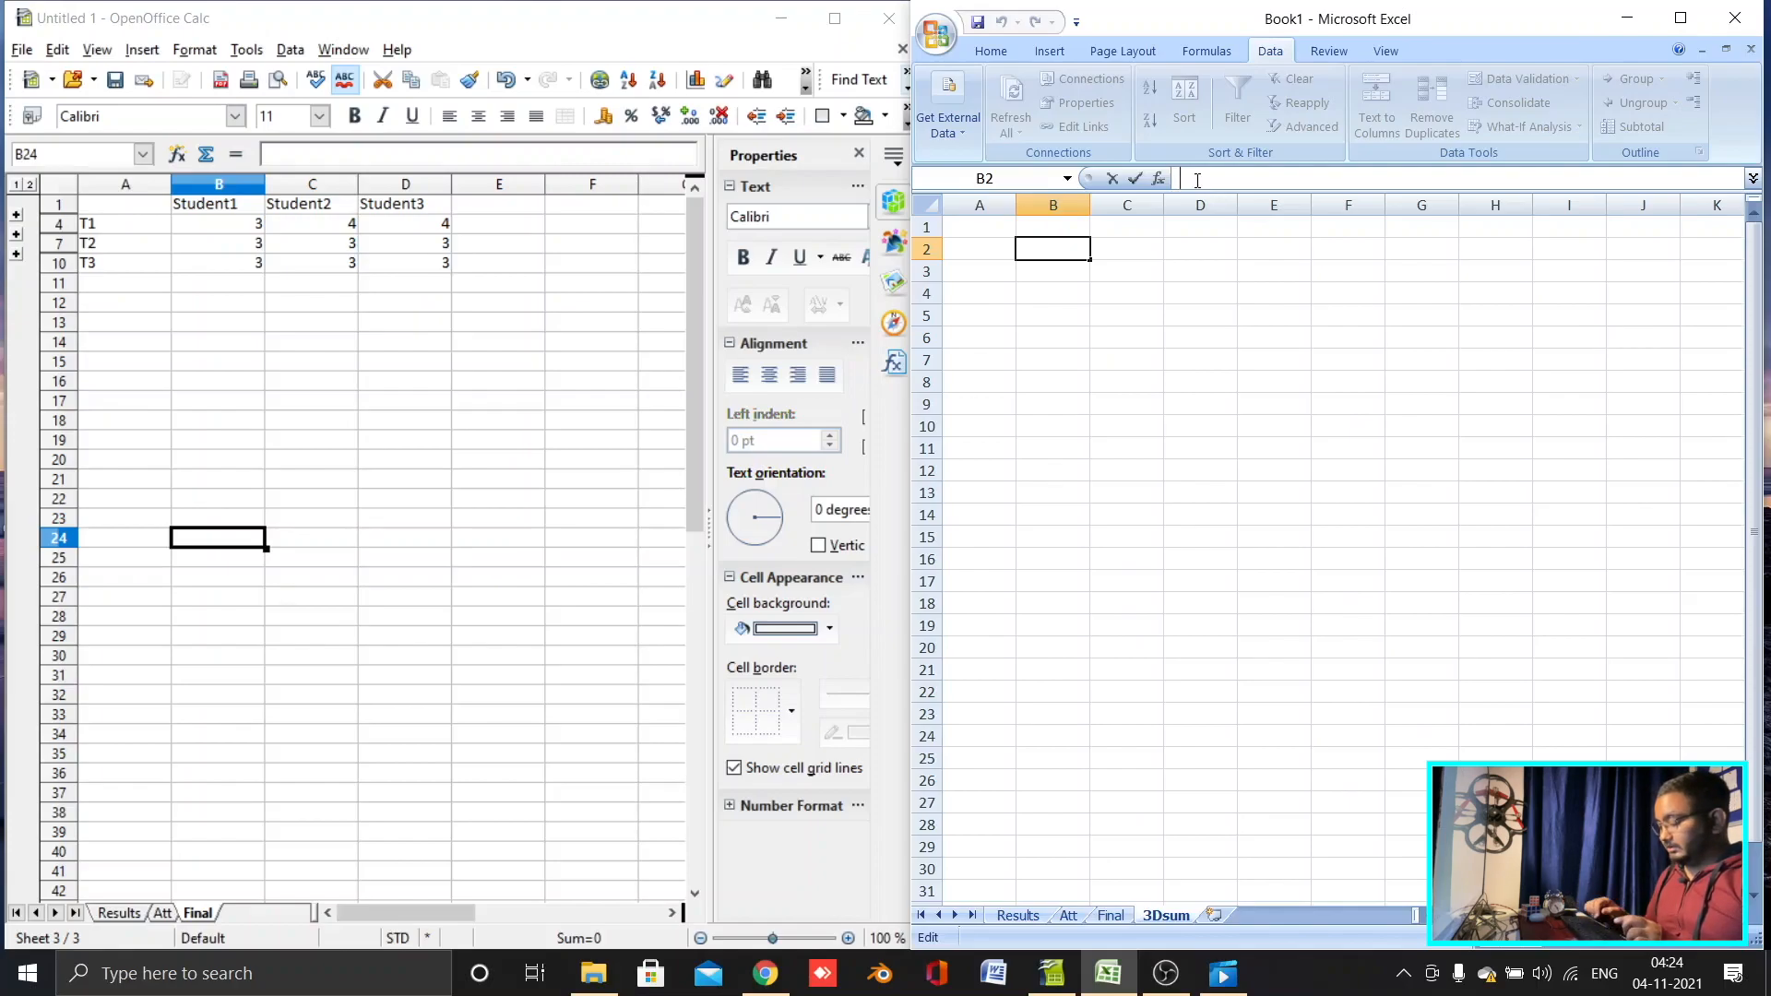
type("=")
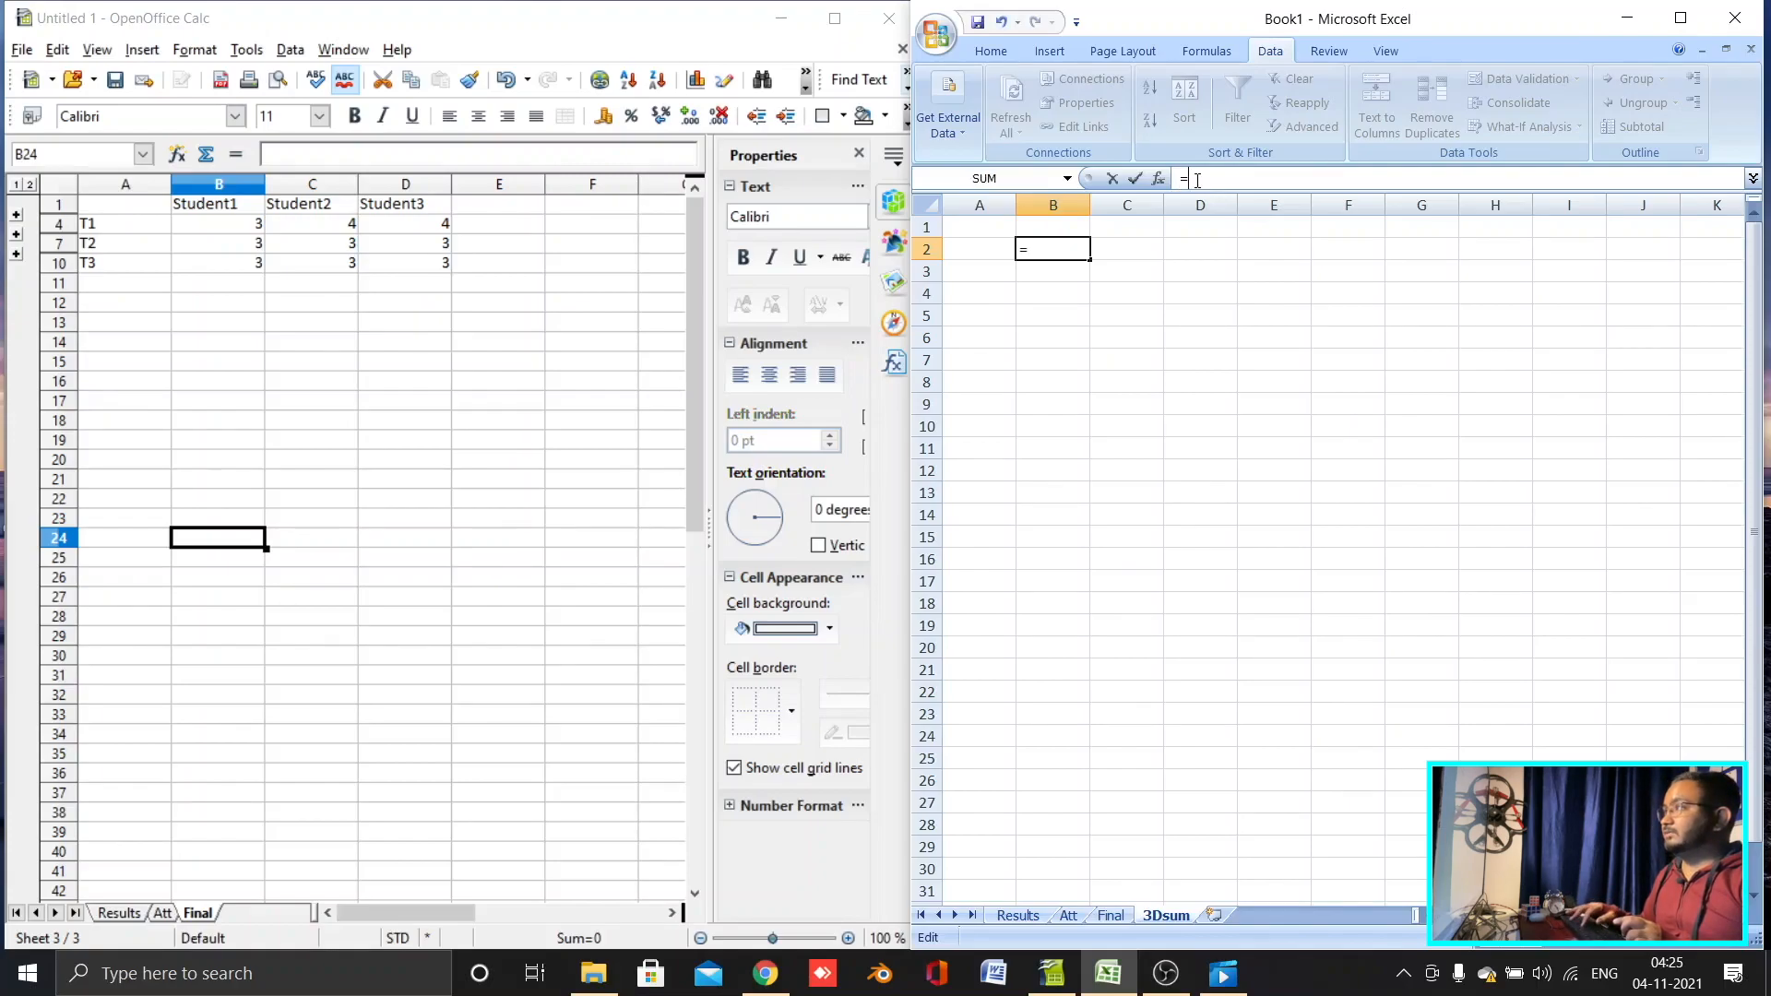
type("SUM")
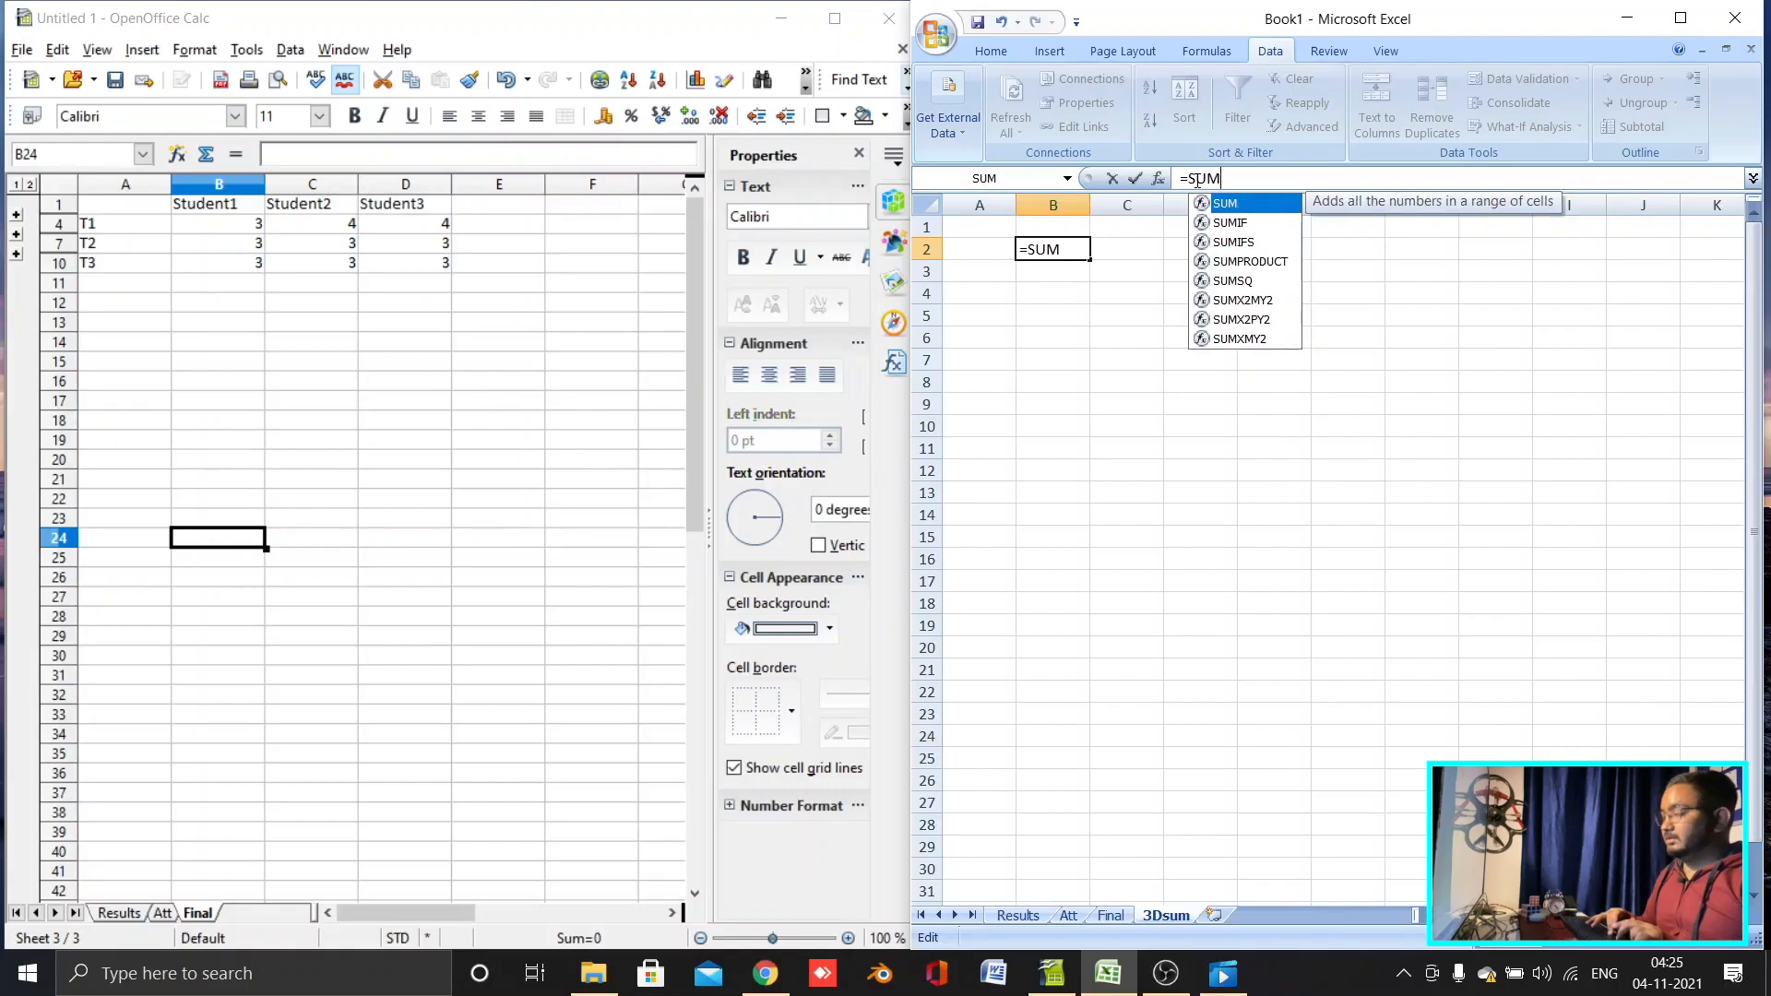
type("()")
key("Left")
key("Left")
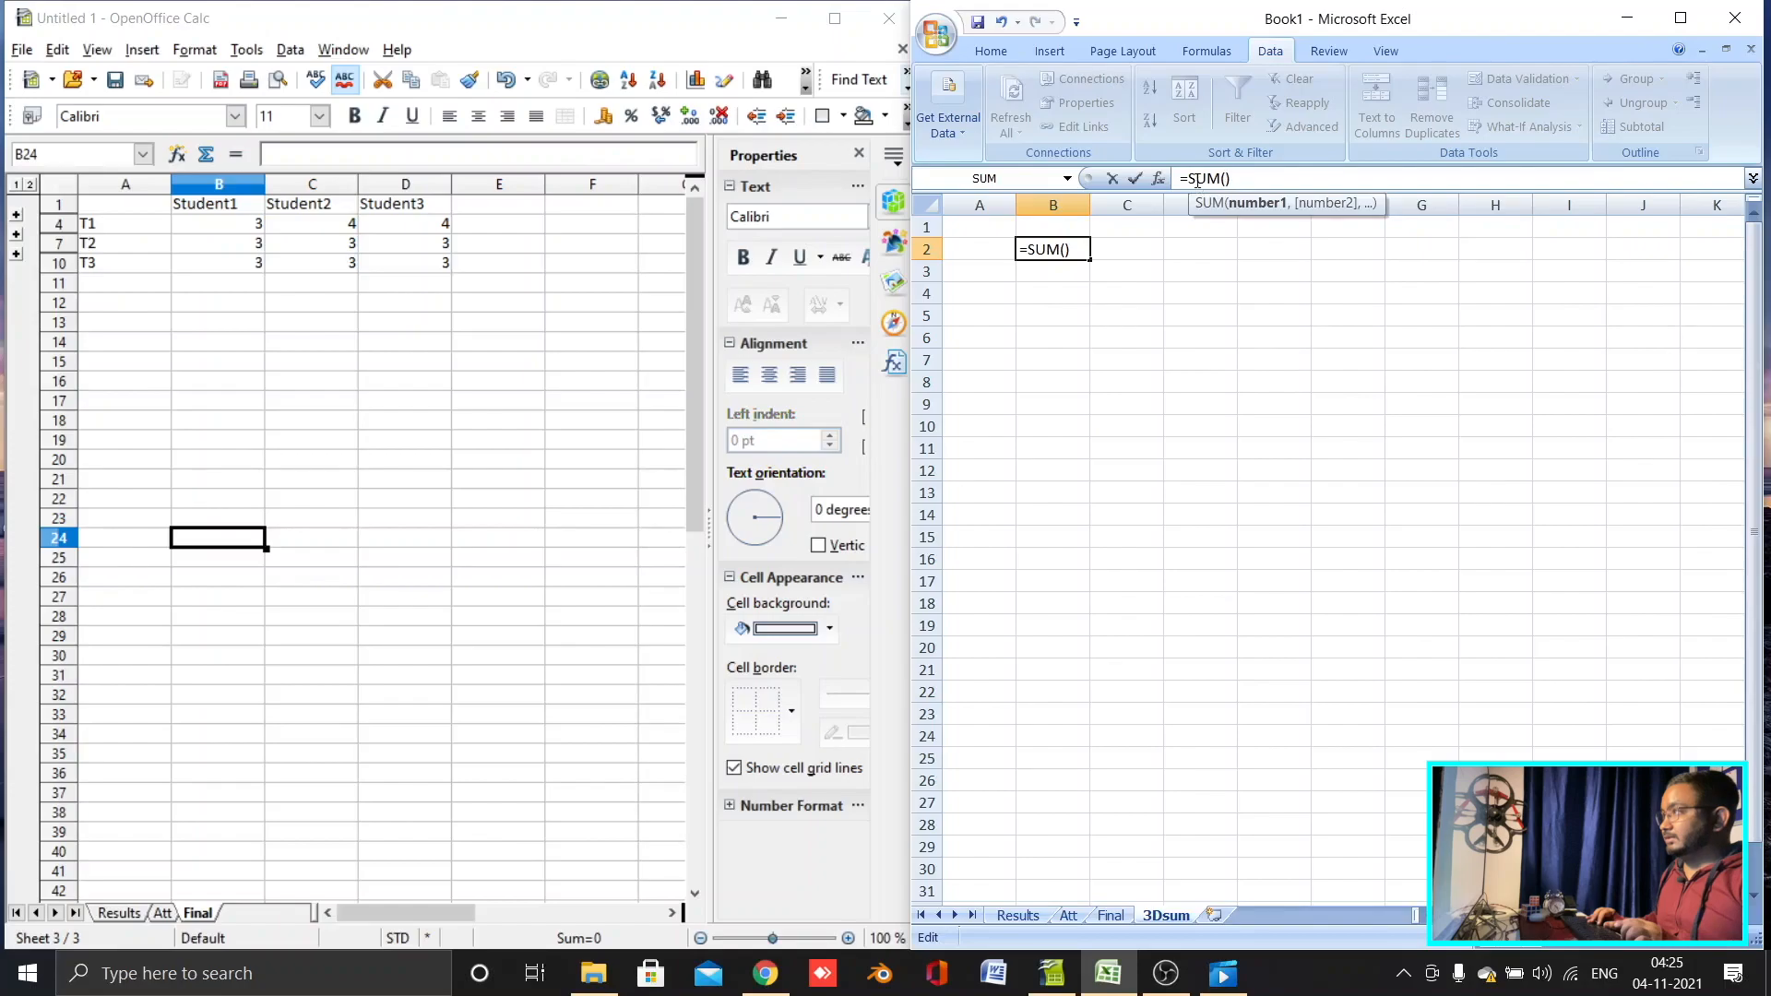
type("\"")
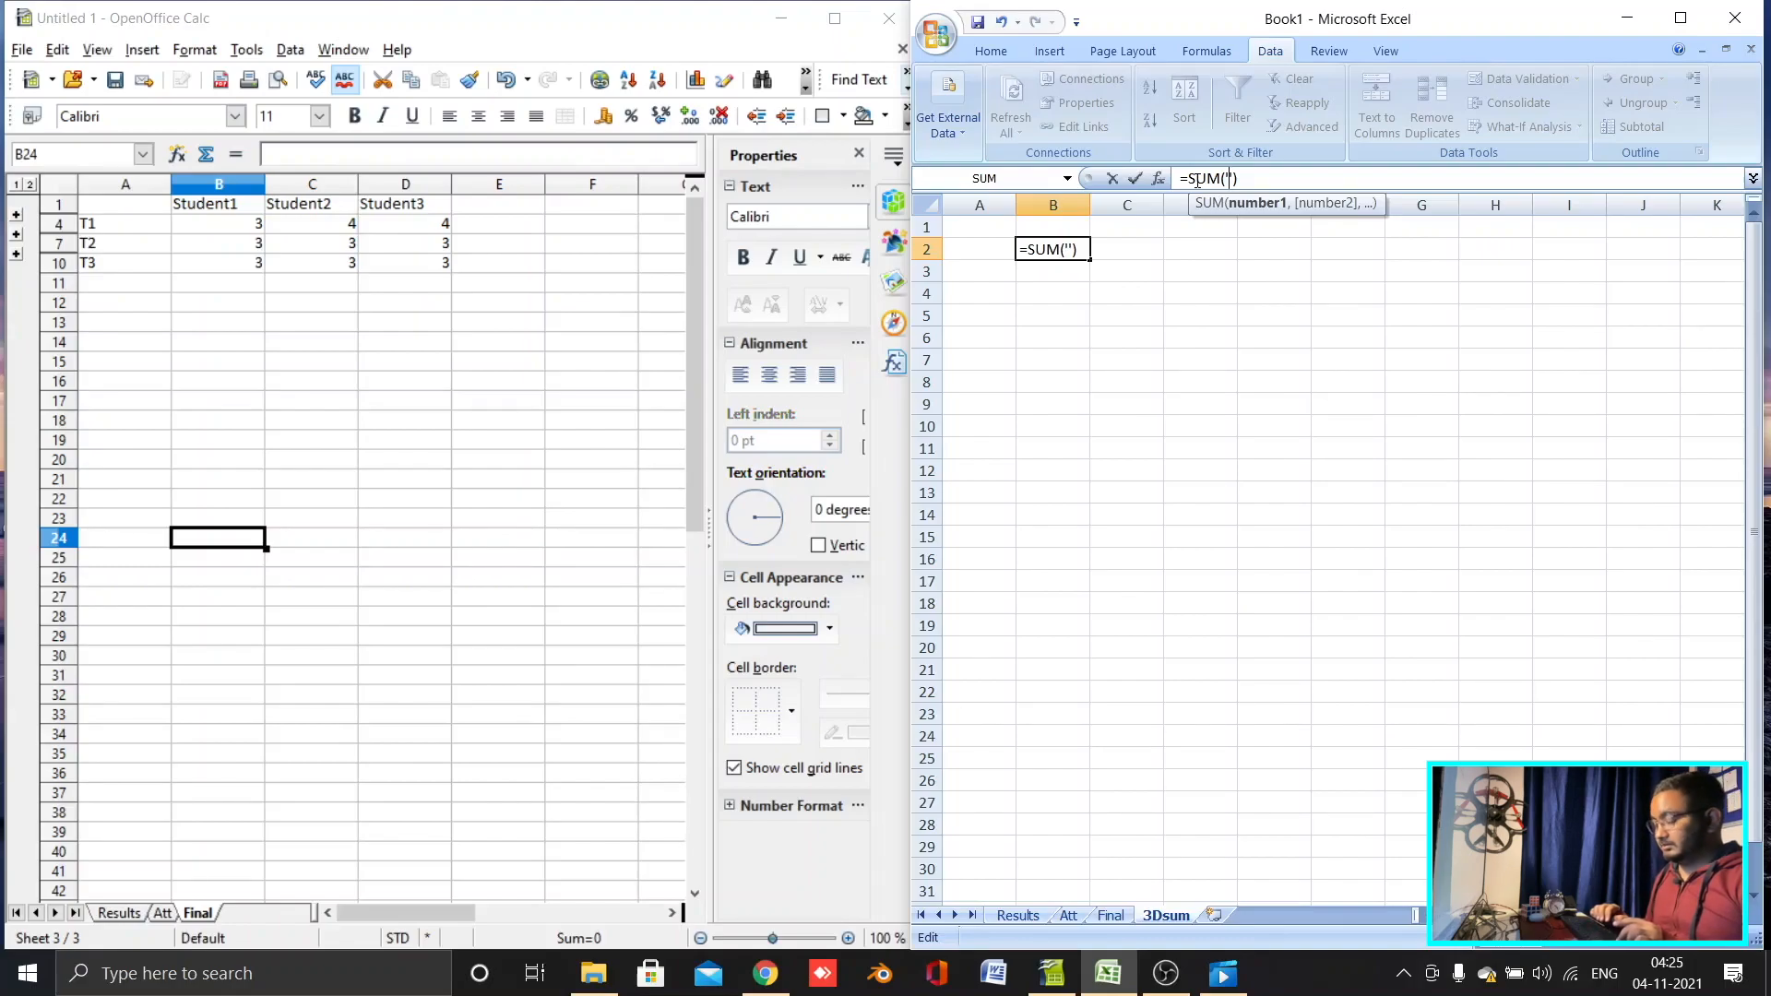
type("Resu")
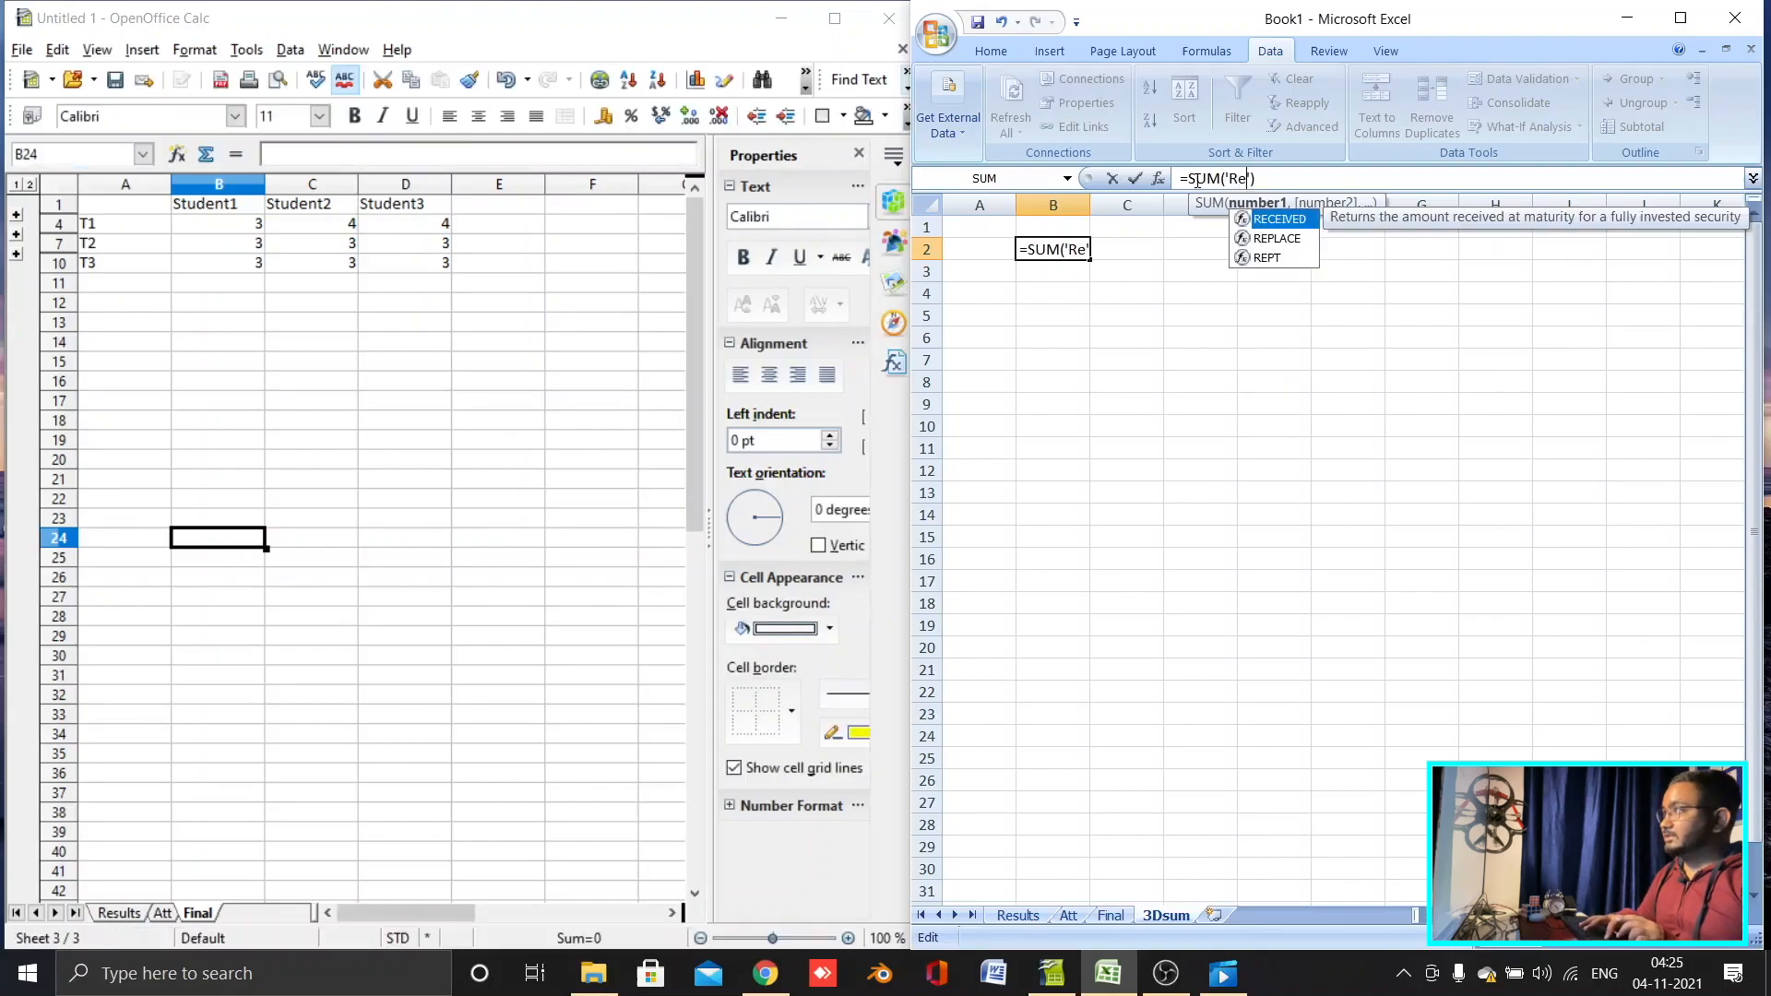
type("lts")
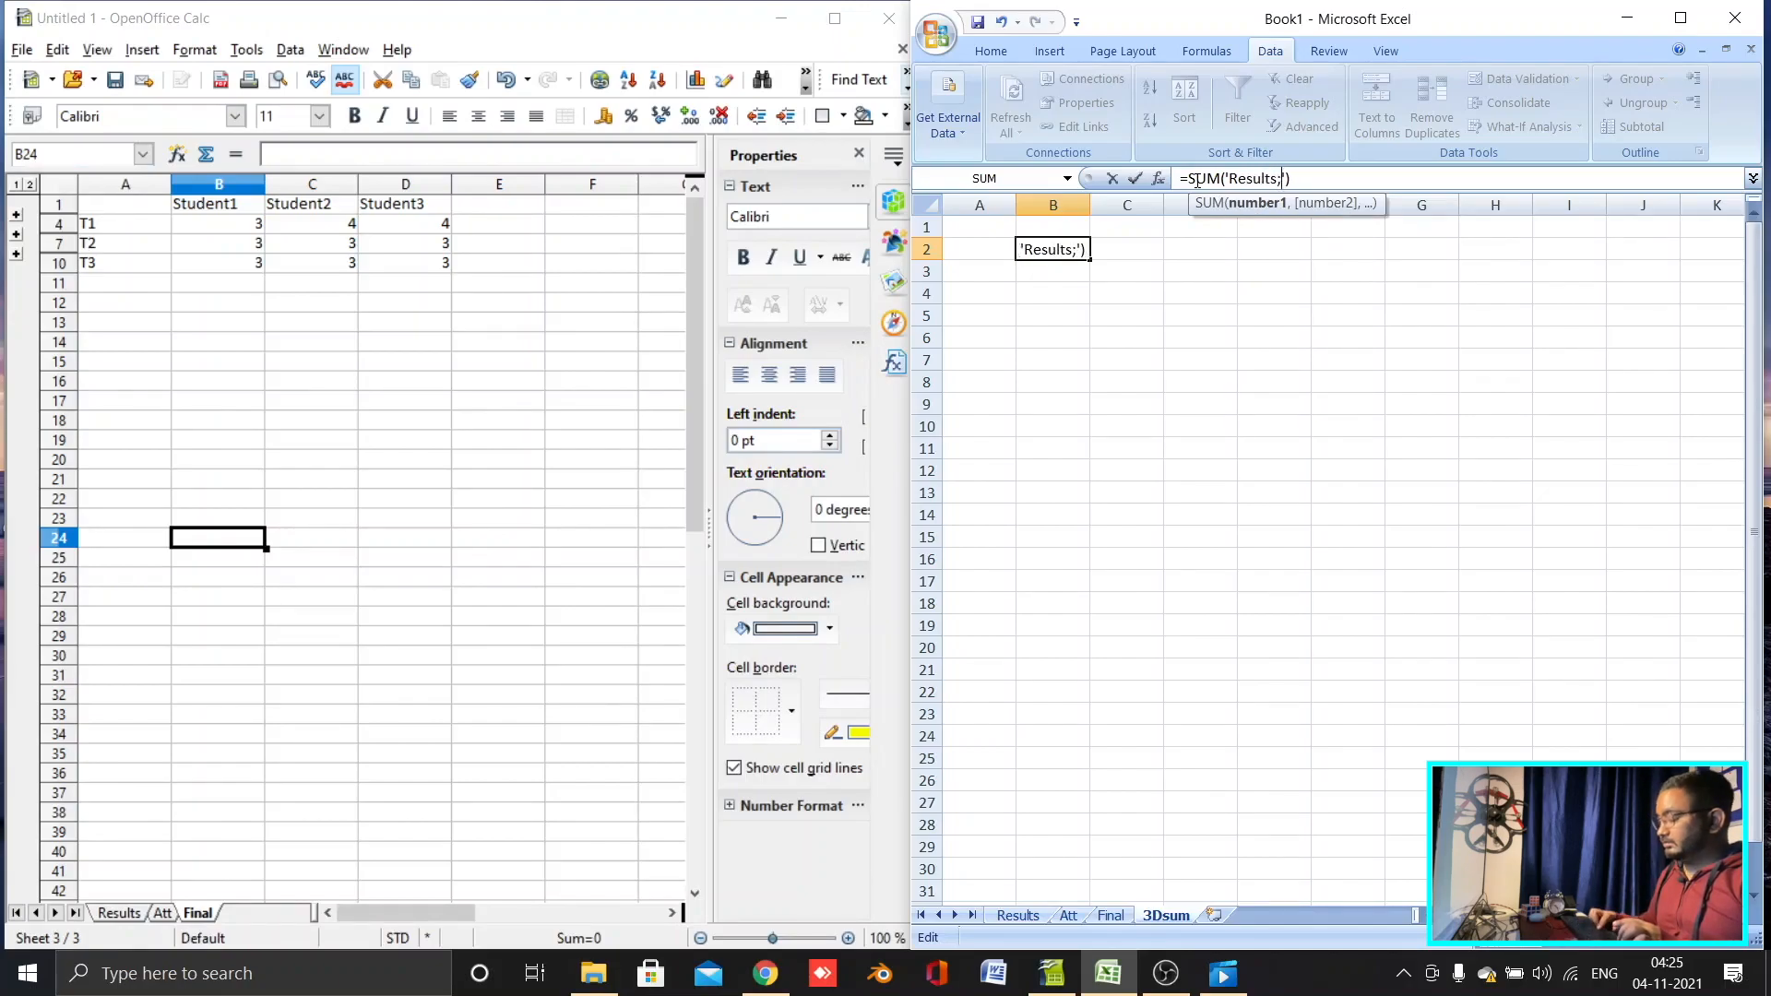
type(":Sh")
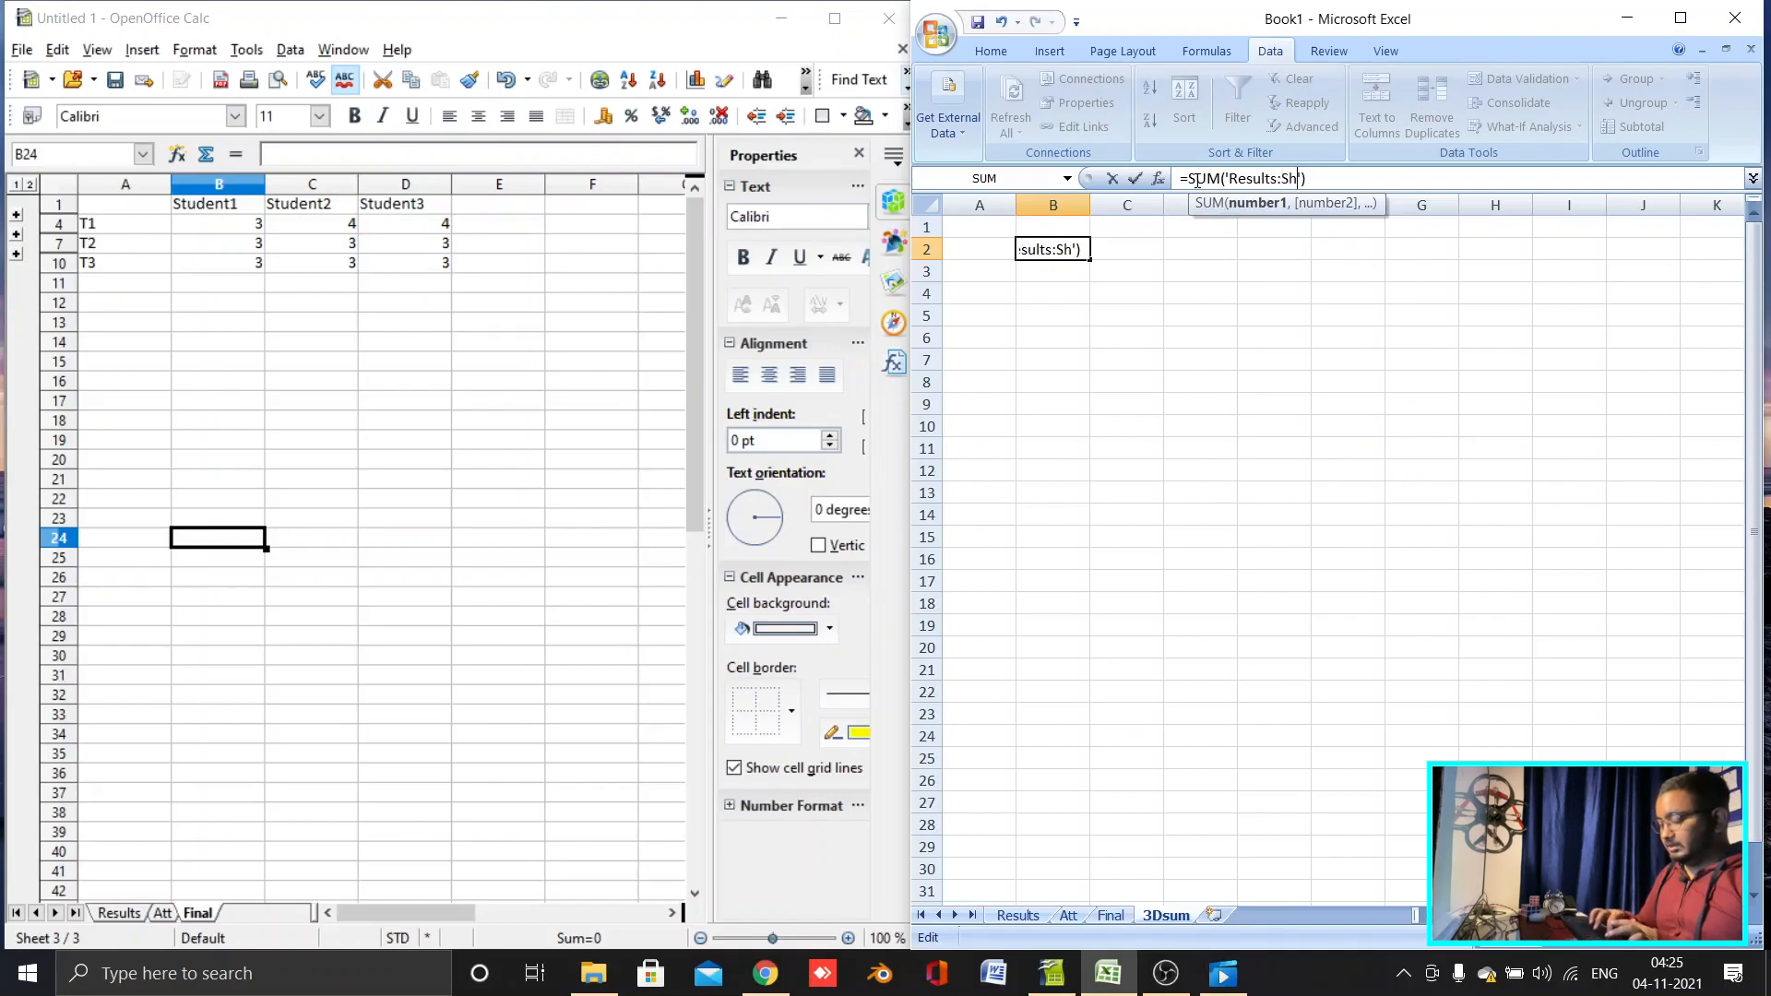
key("BackSpace")
key("BackSpace")
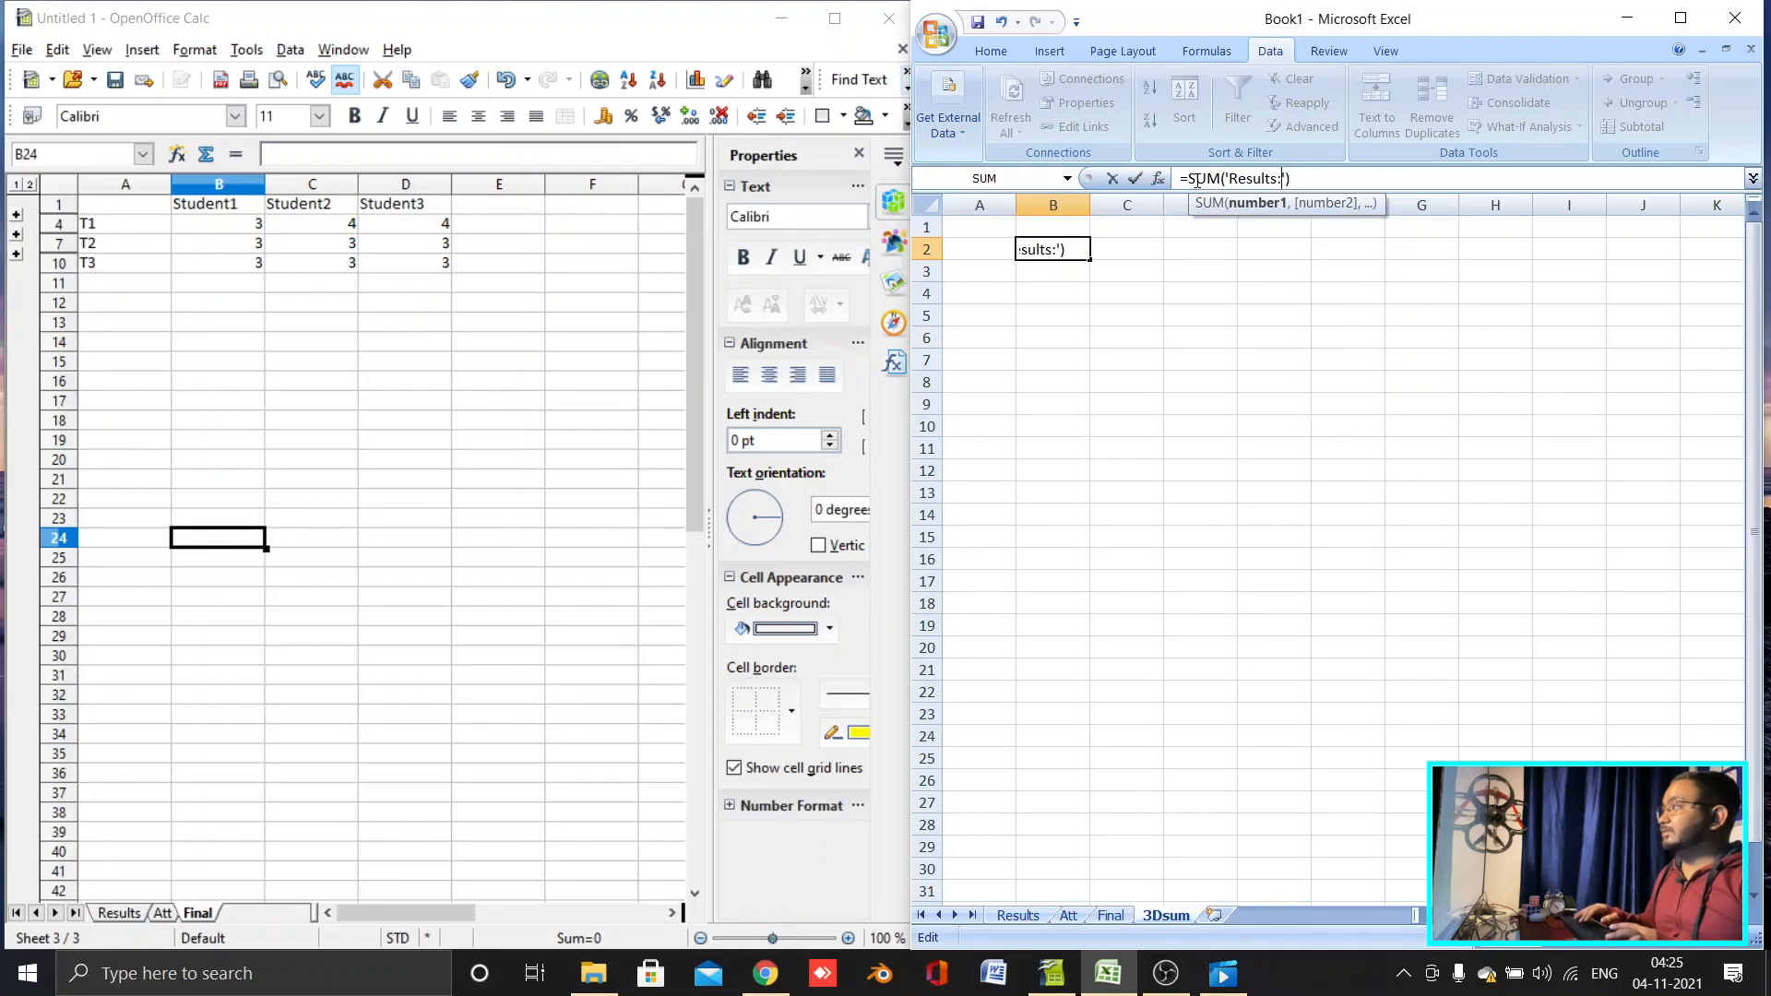
type("Att")
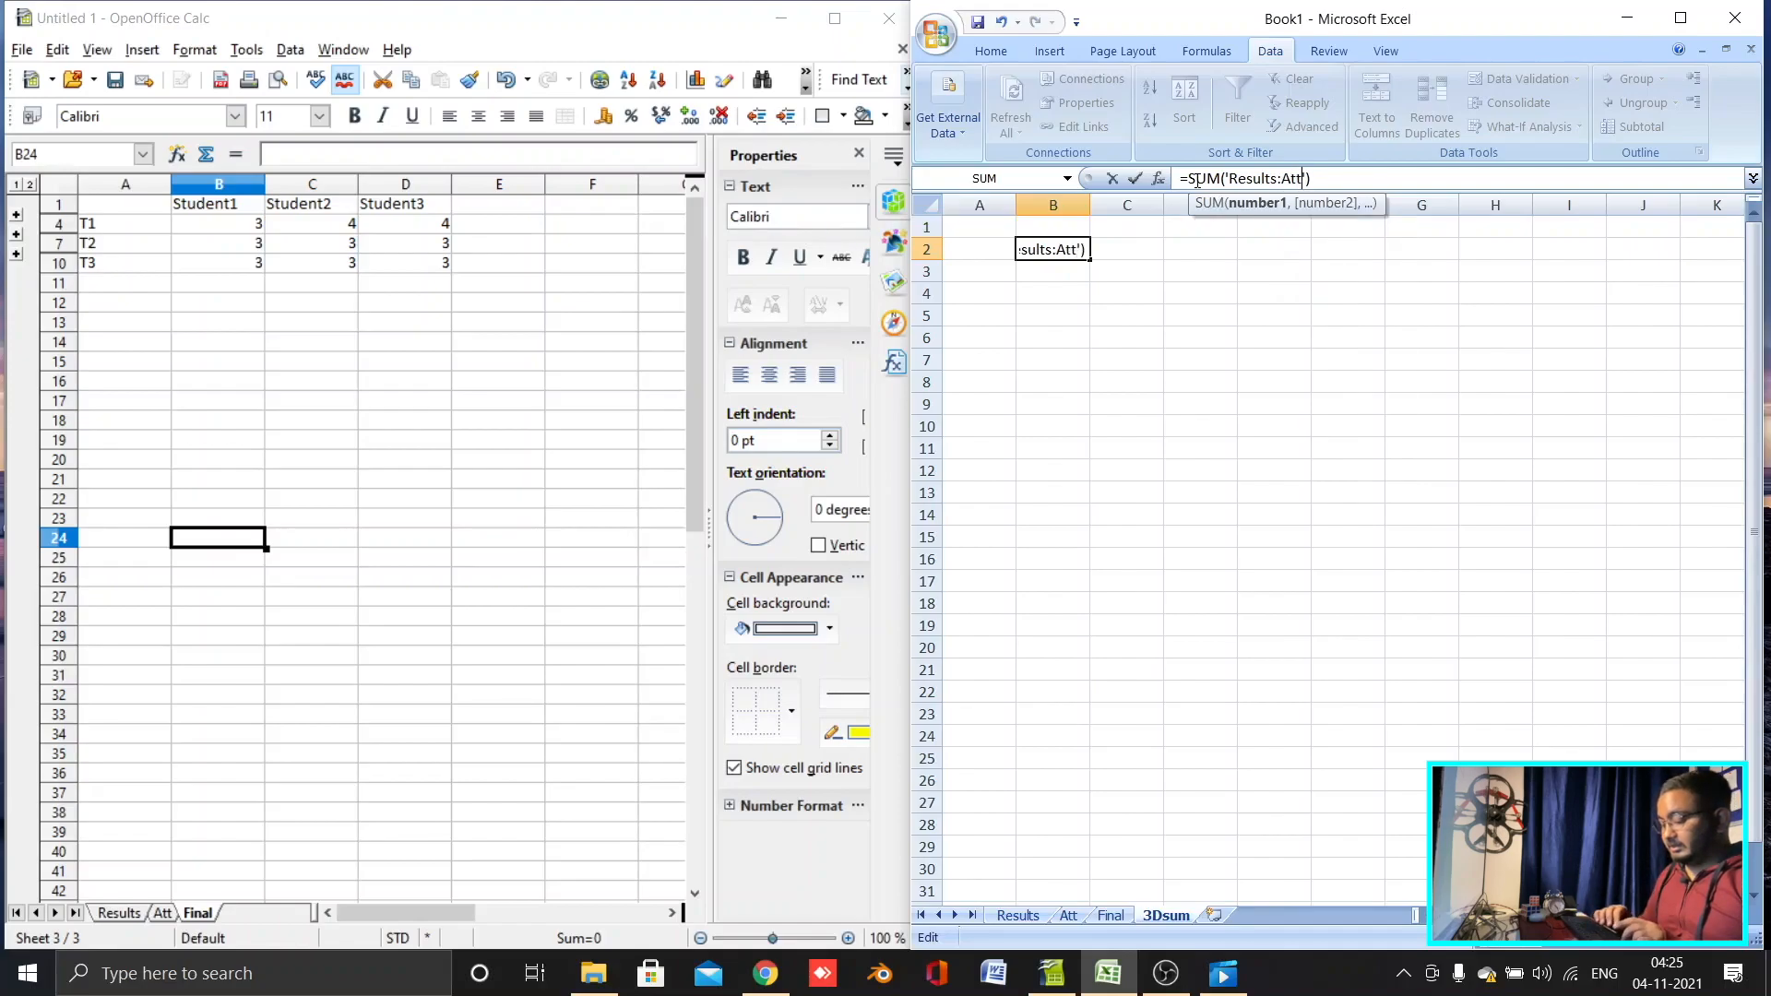
key("Right")
type("!")
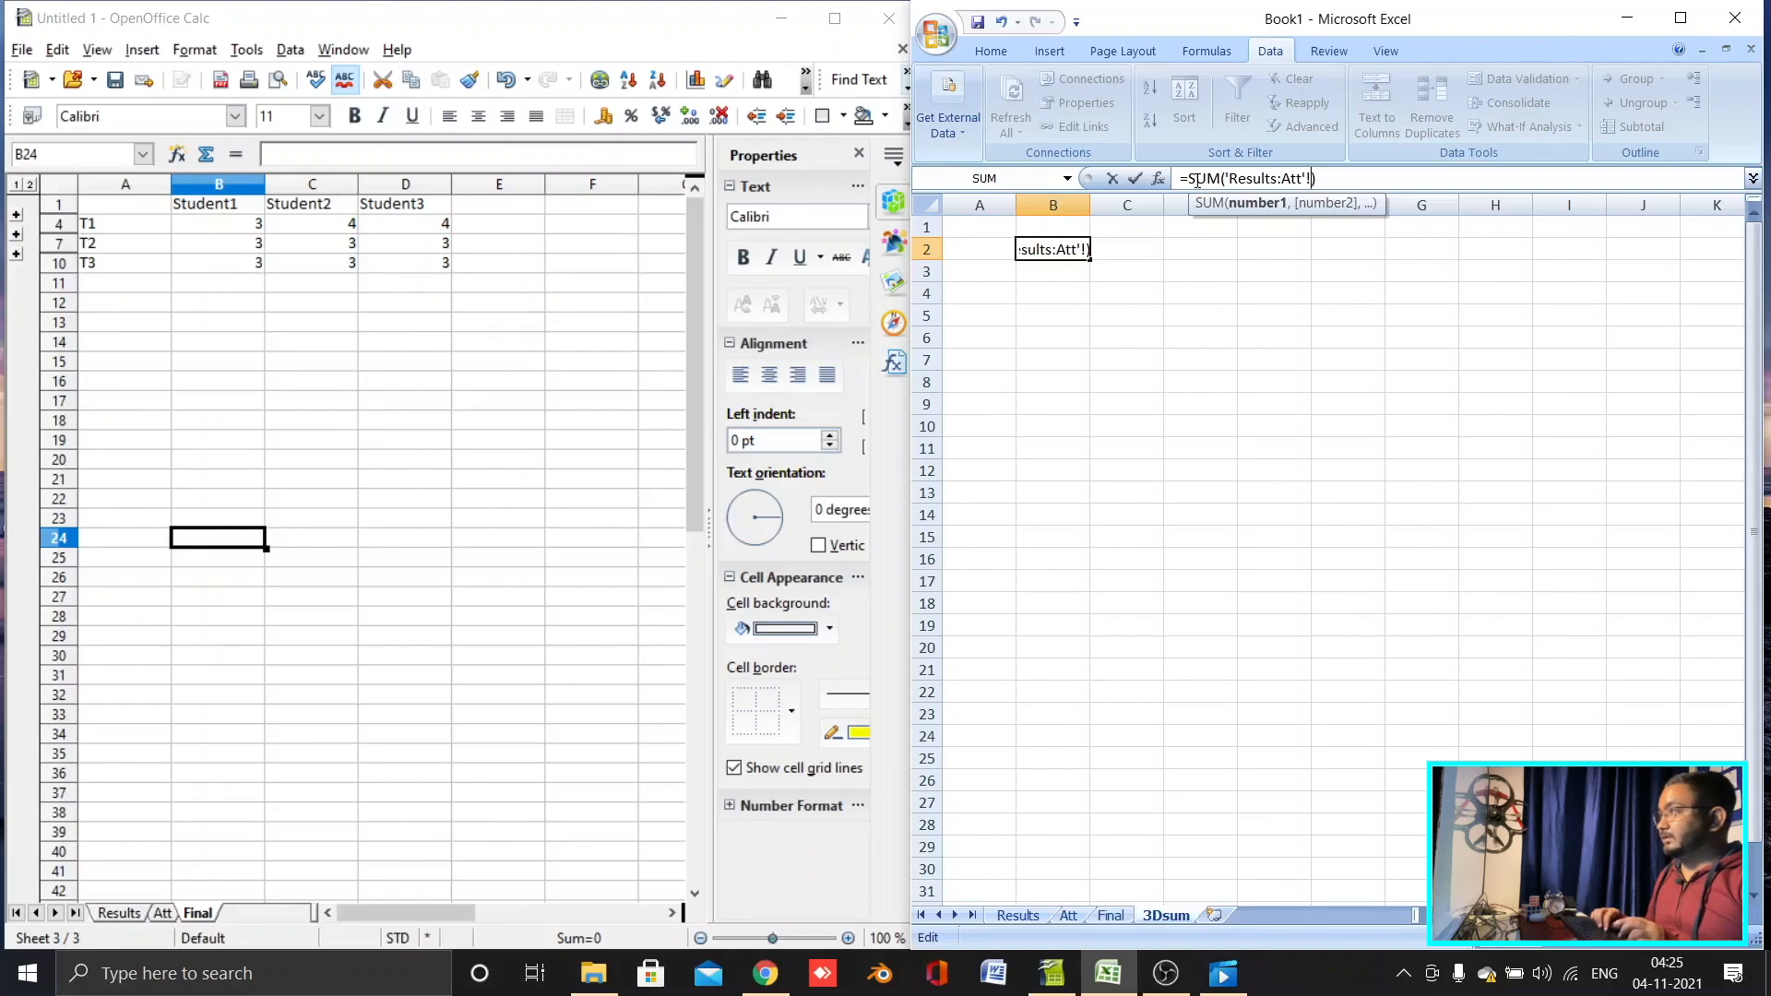
type("B2")
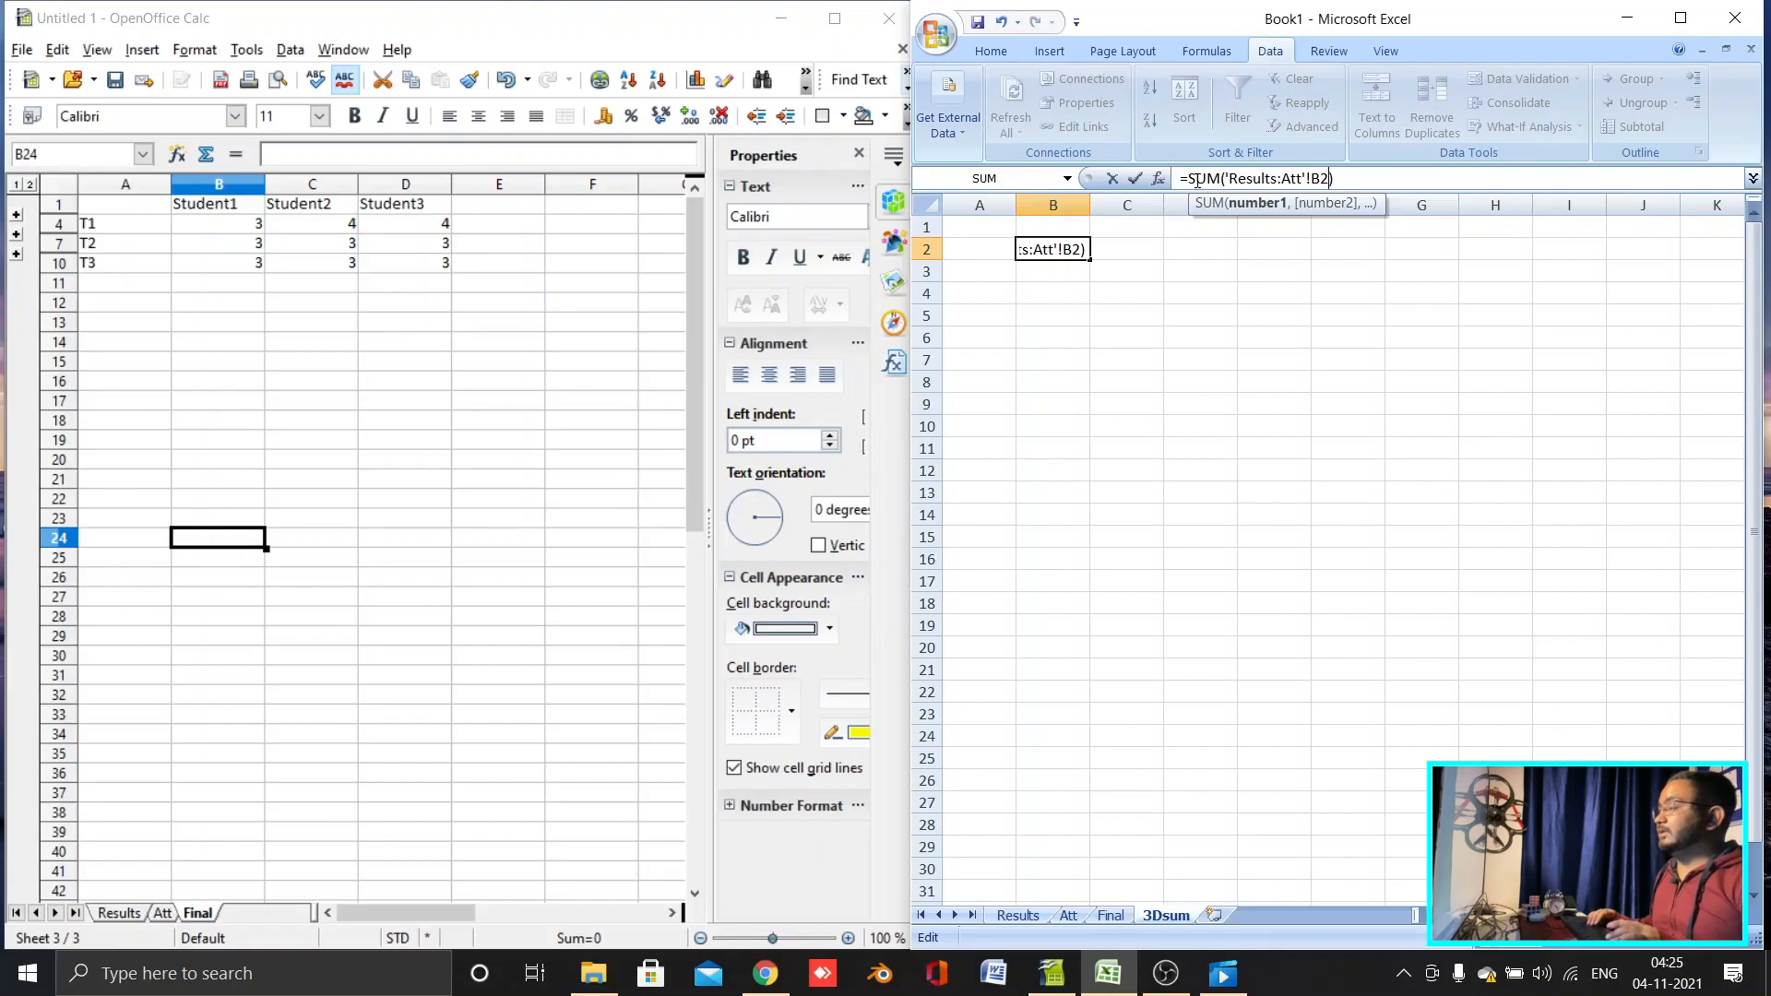
key("Return")
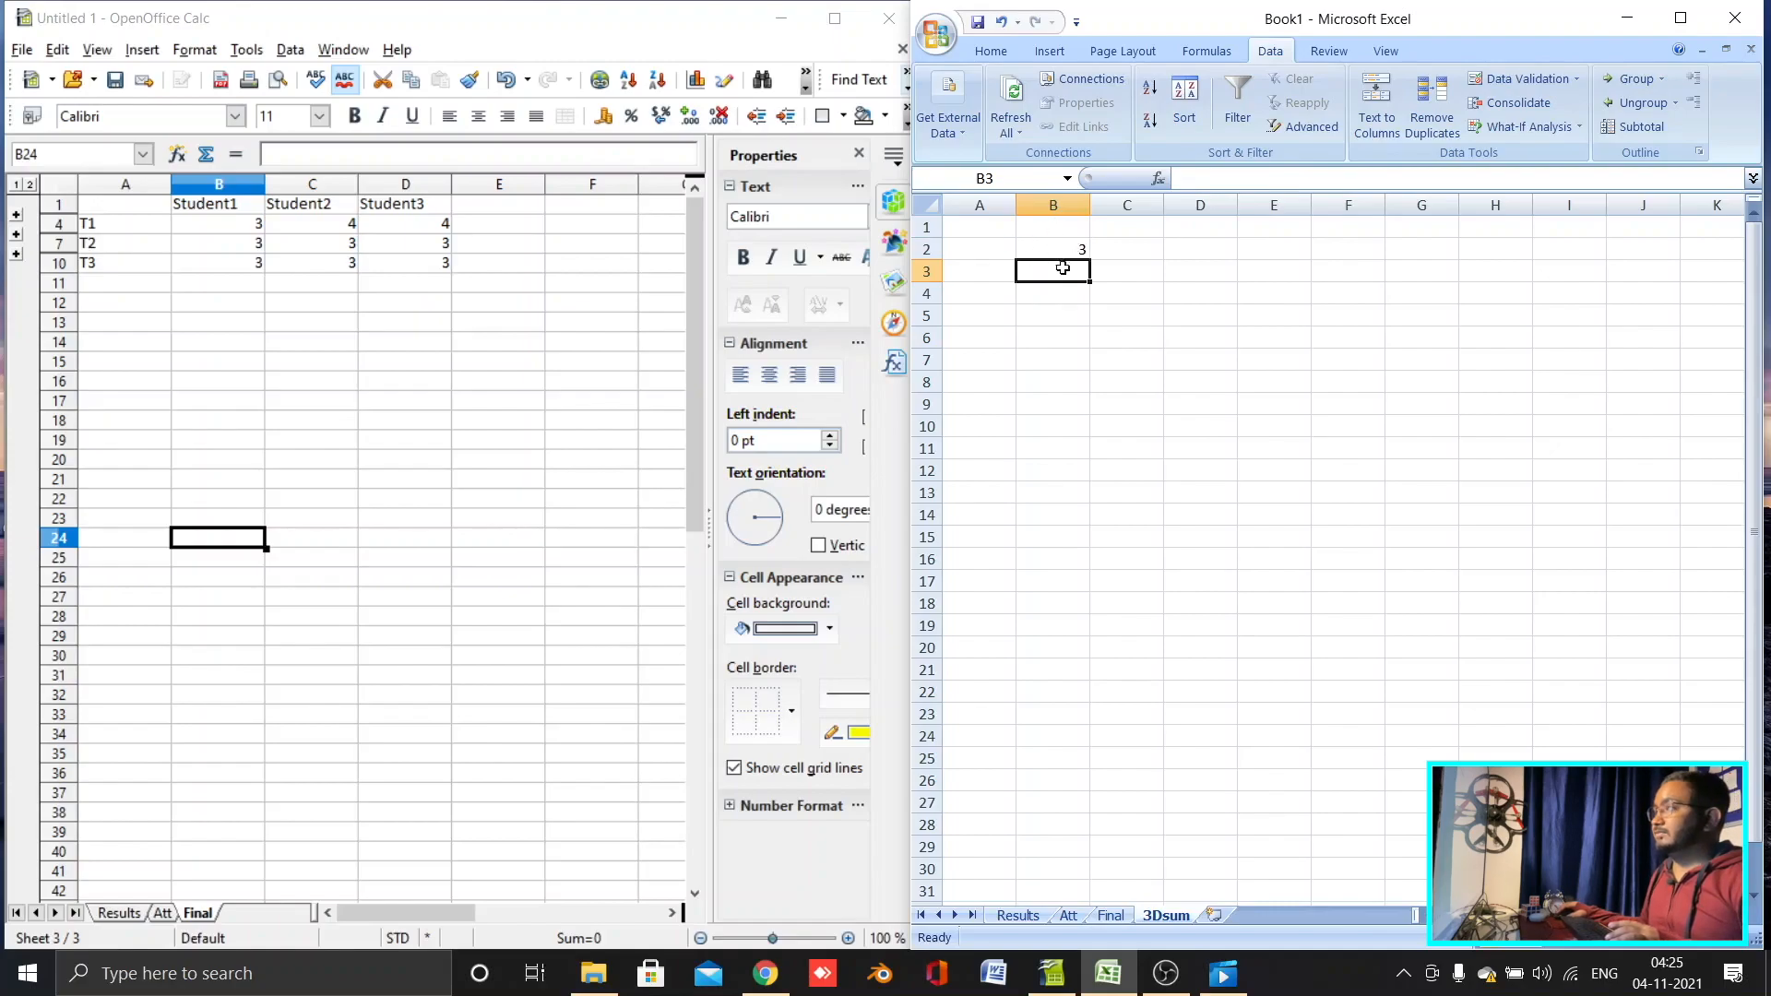
Step: Check cell B2 on the Results and Att sheets, and fill the 3Dsum formula from B2 through the range B2:D4
left_click(1016, 916)
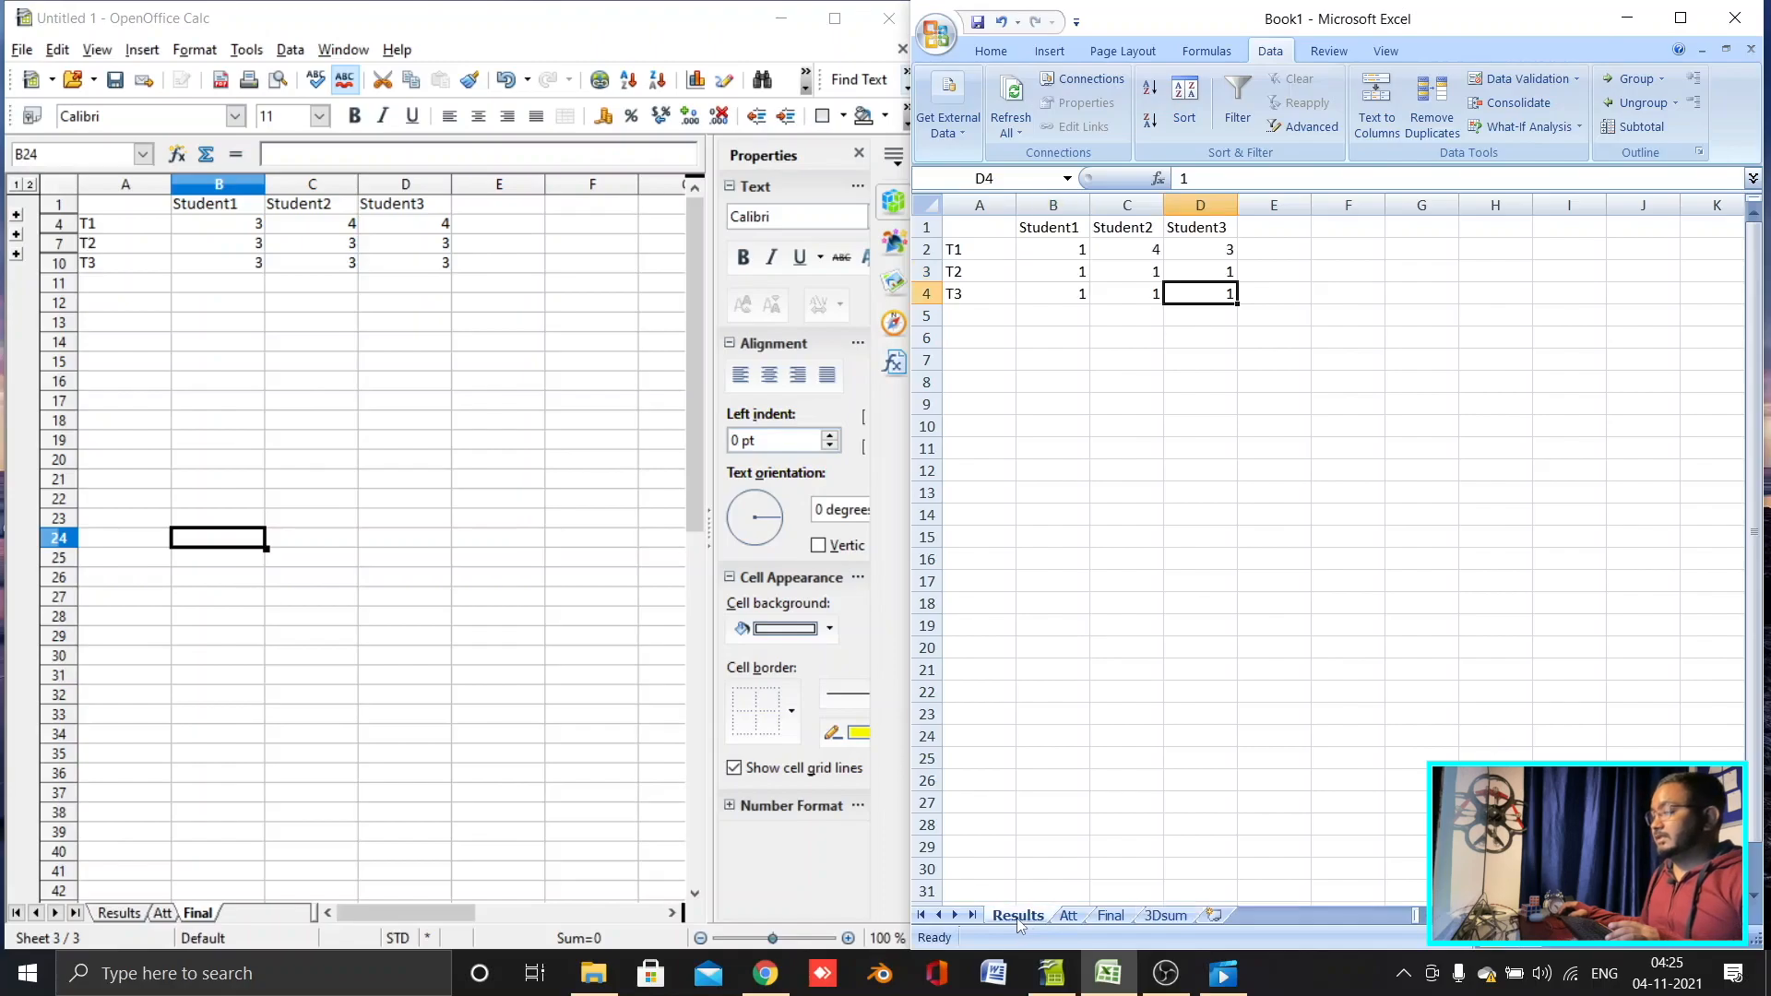
left_click(1060, 248)
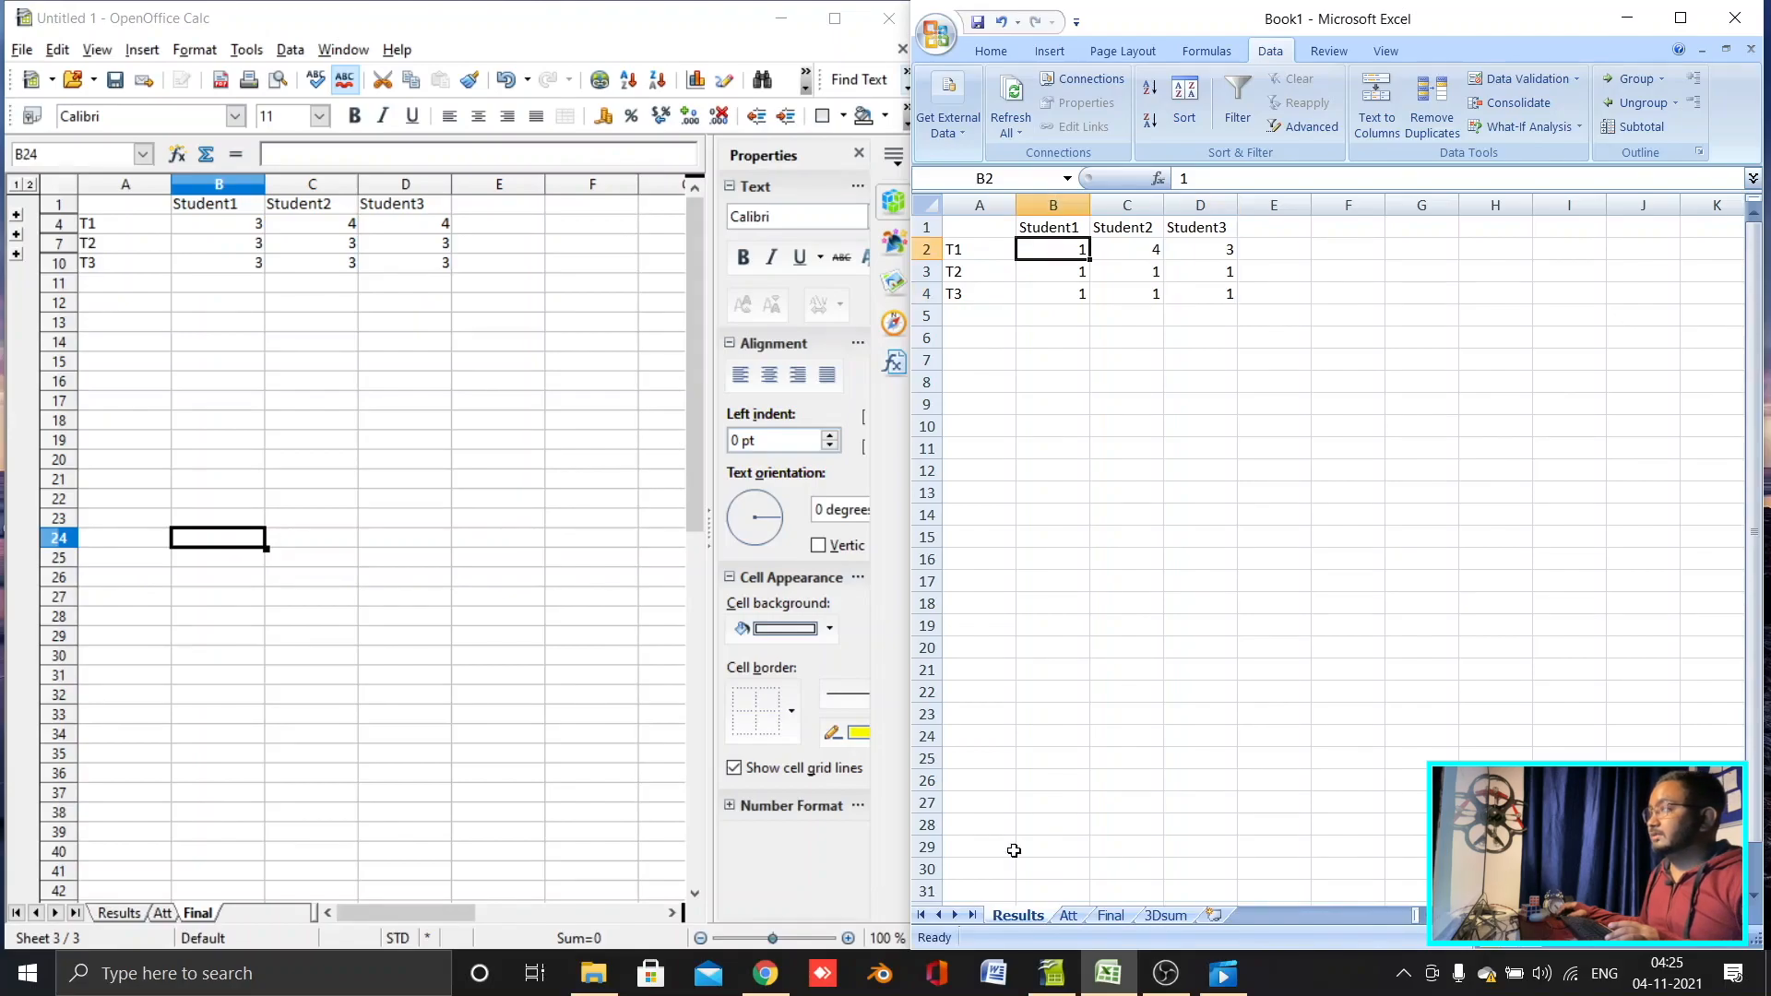
left_click(1071, 917)
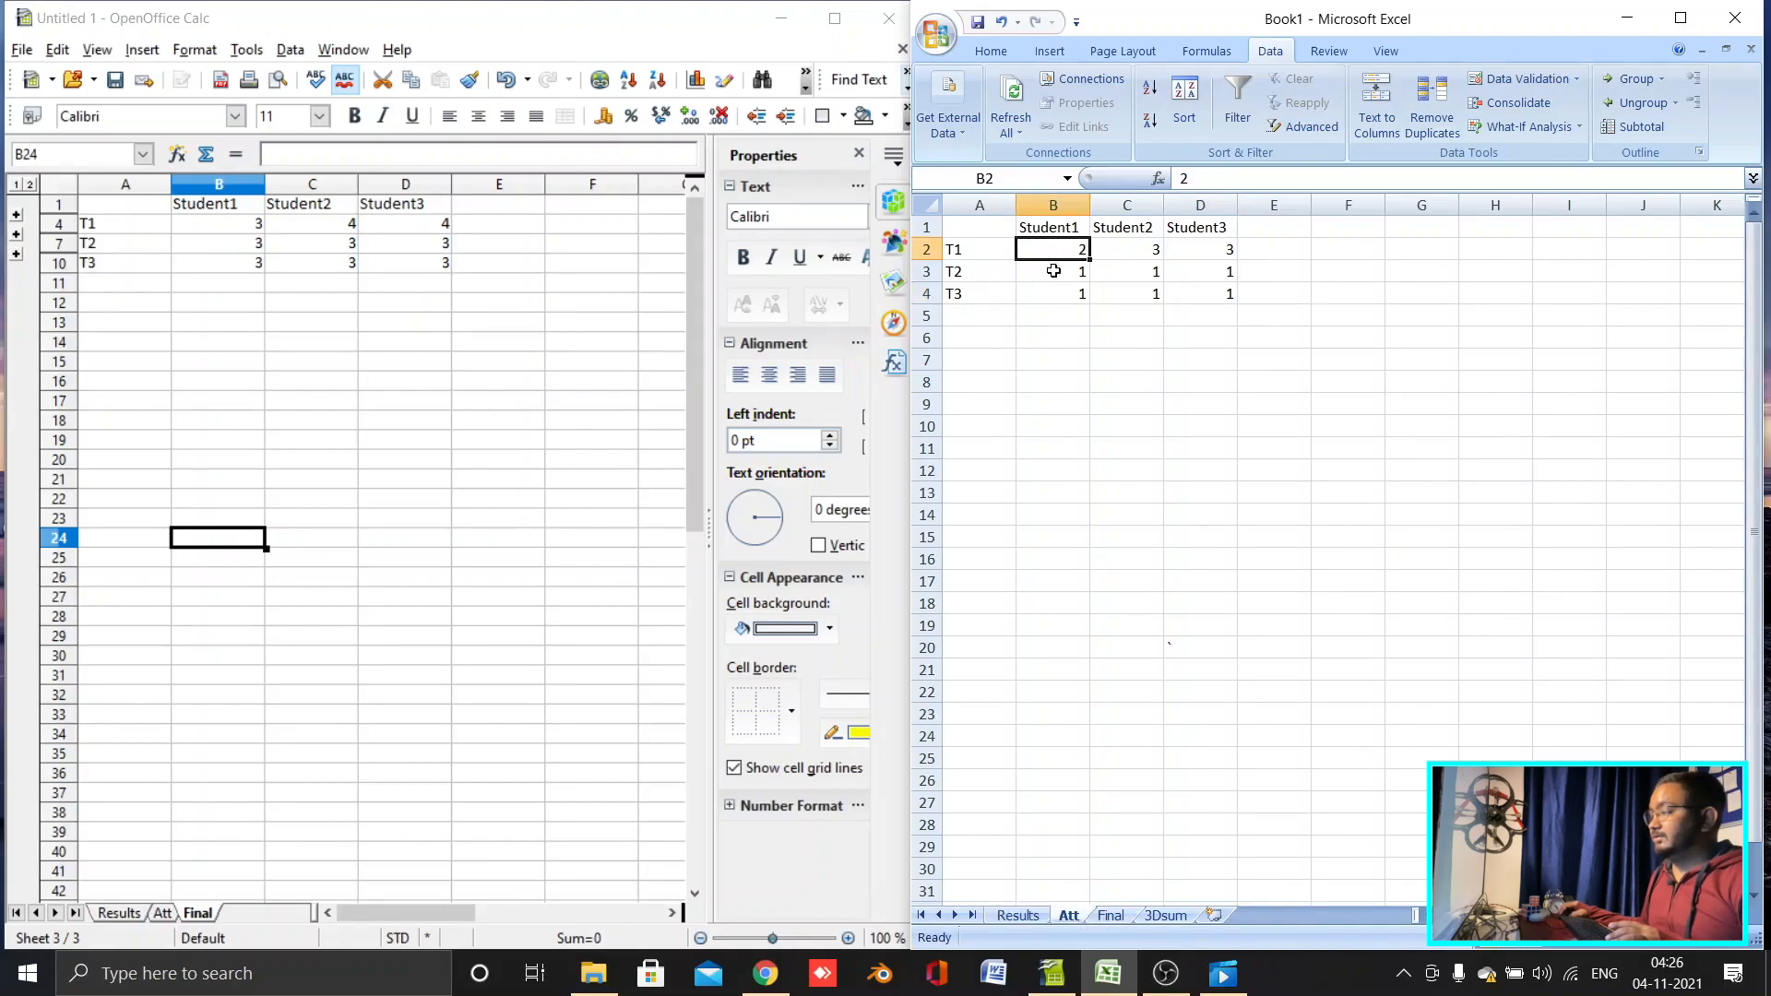
left_click(1166, 916)
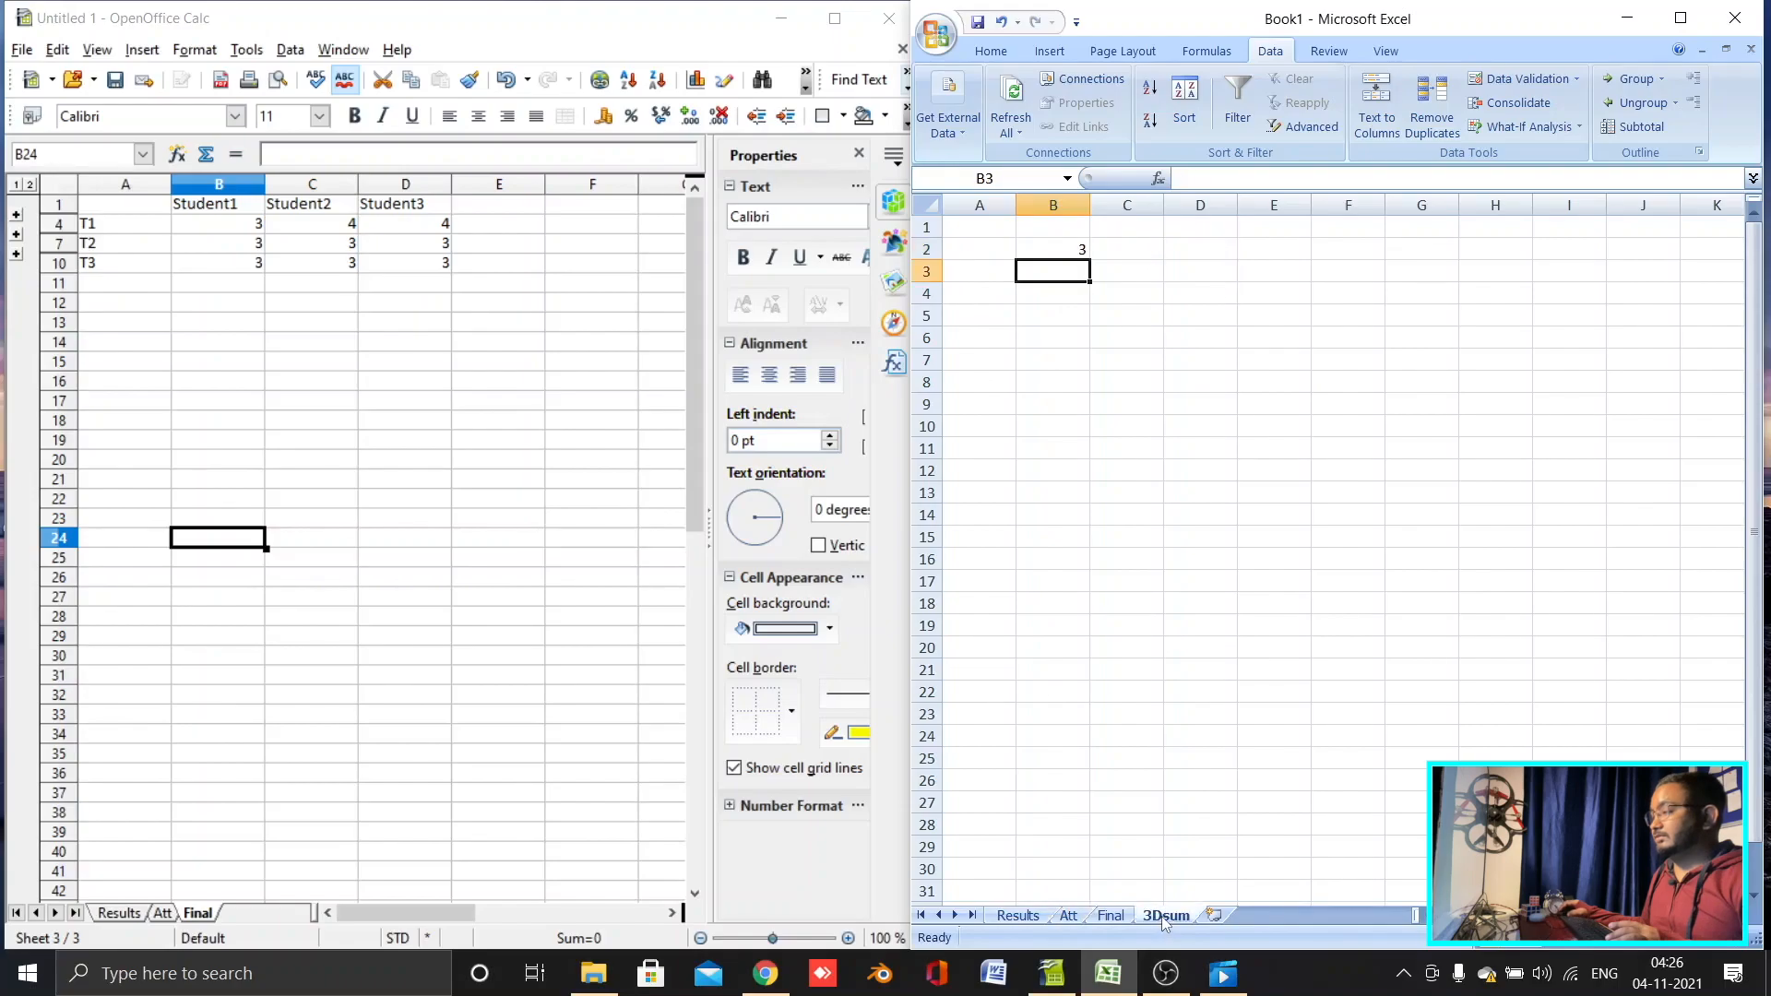
left_click(1047, 251)
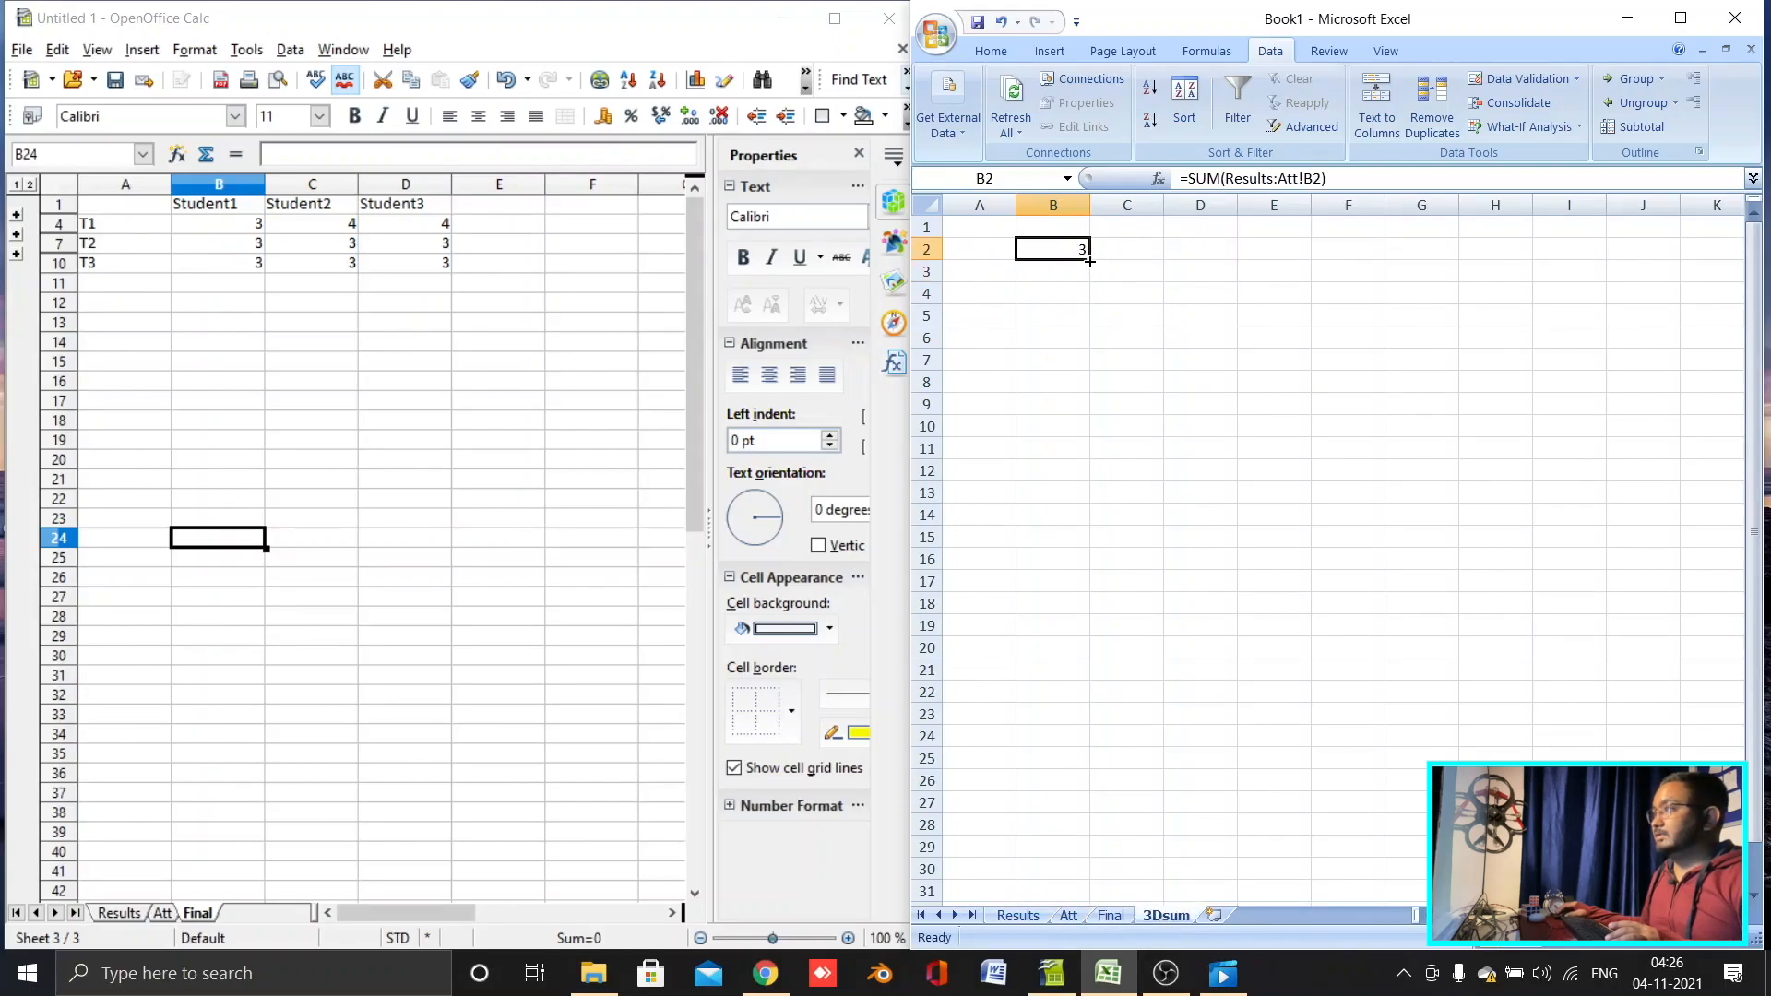
left_click_drag(1089, 260, 1219, 320)
left_click_drag(1238, 260, 1241, 305)
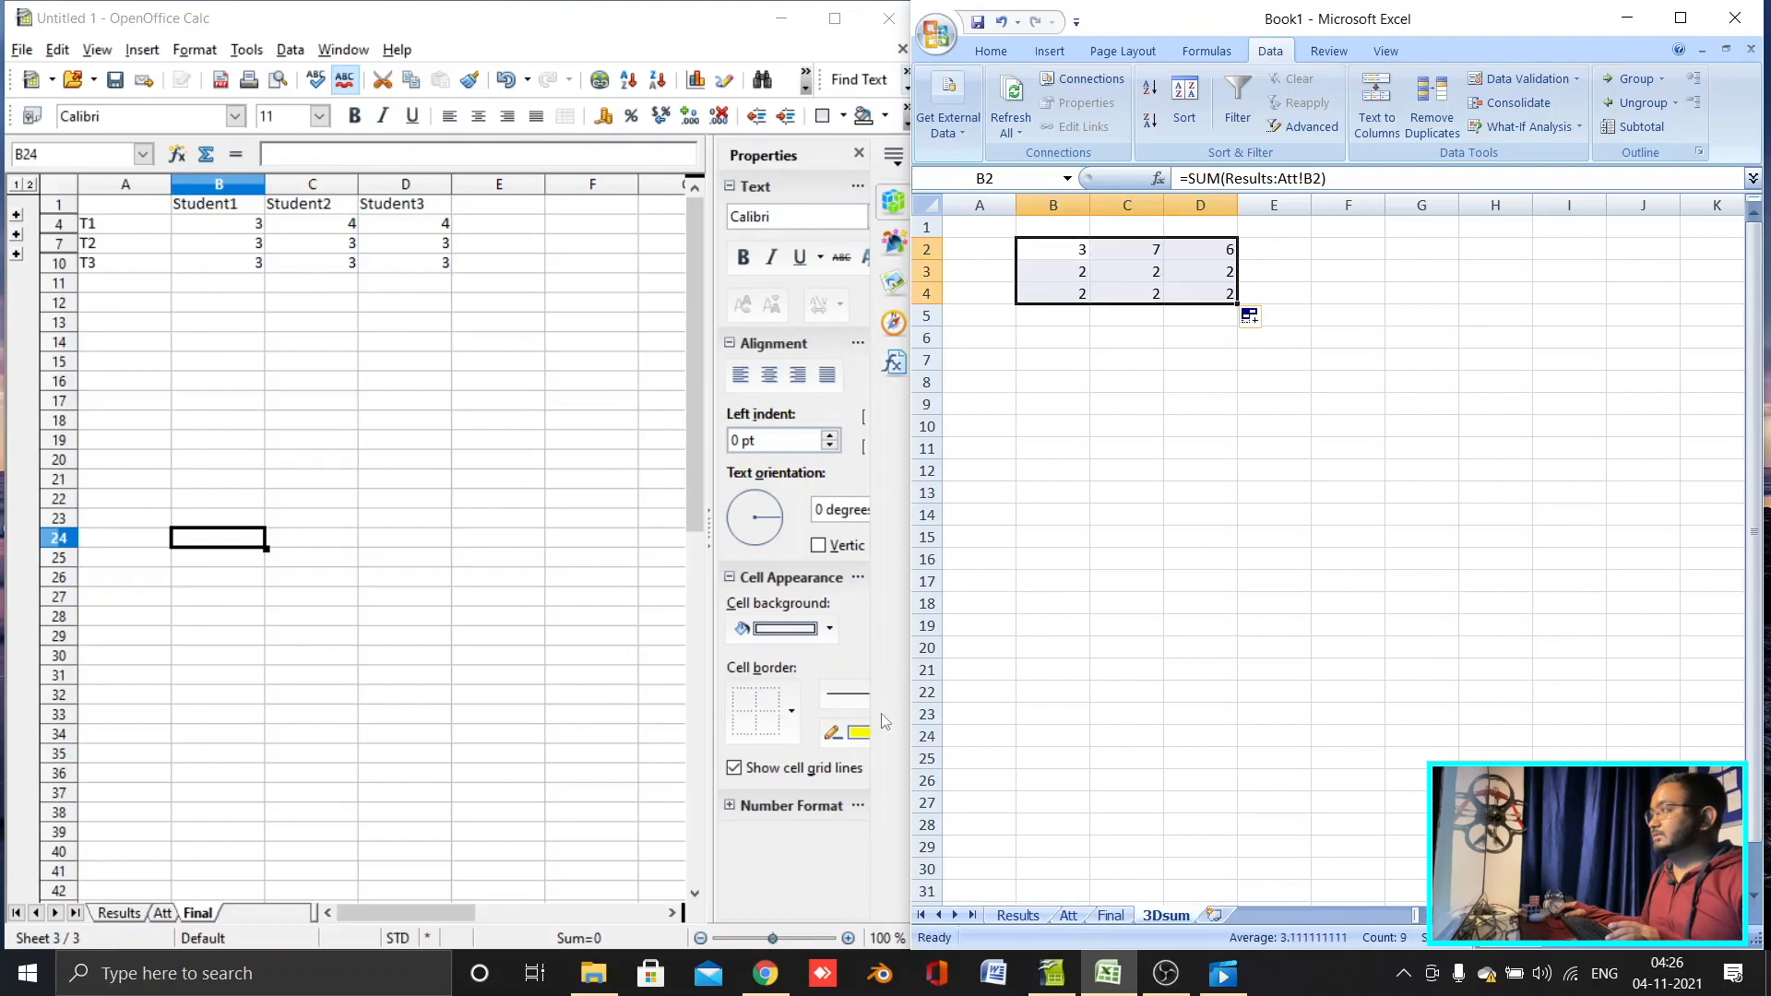
left_click(1225, 328)
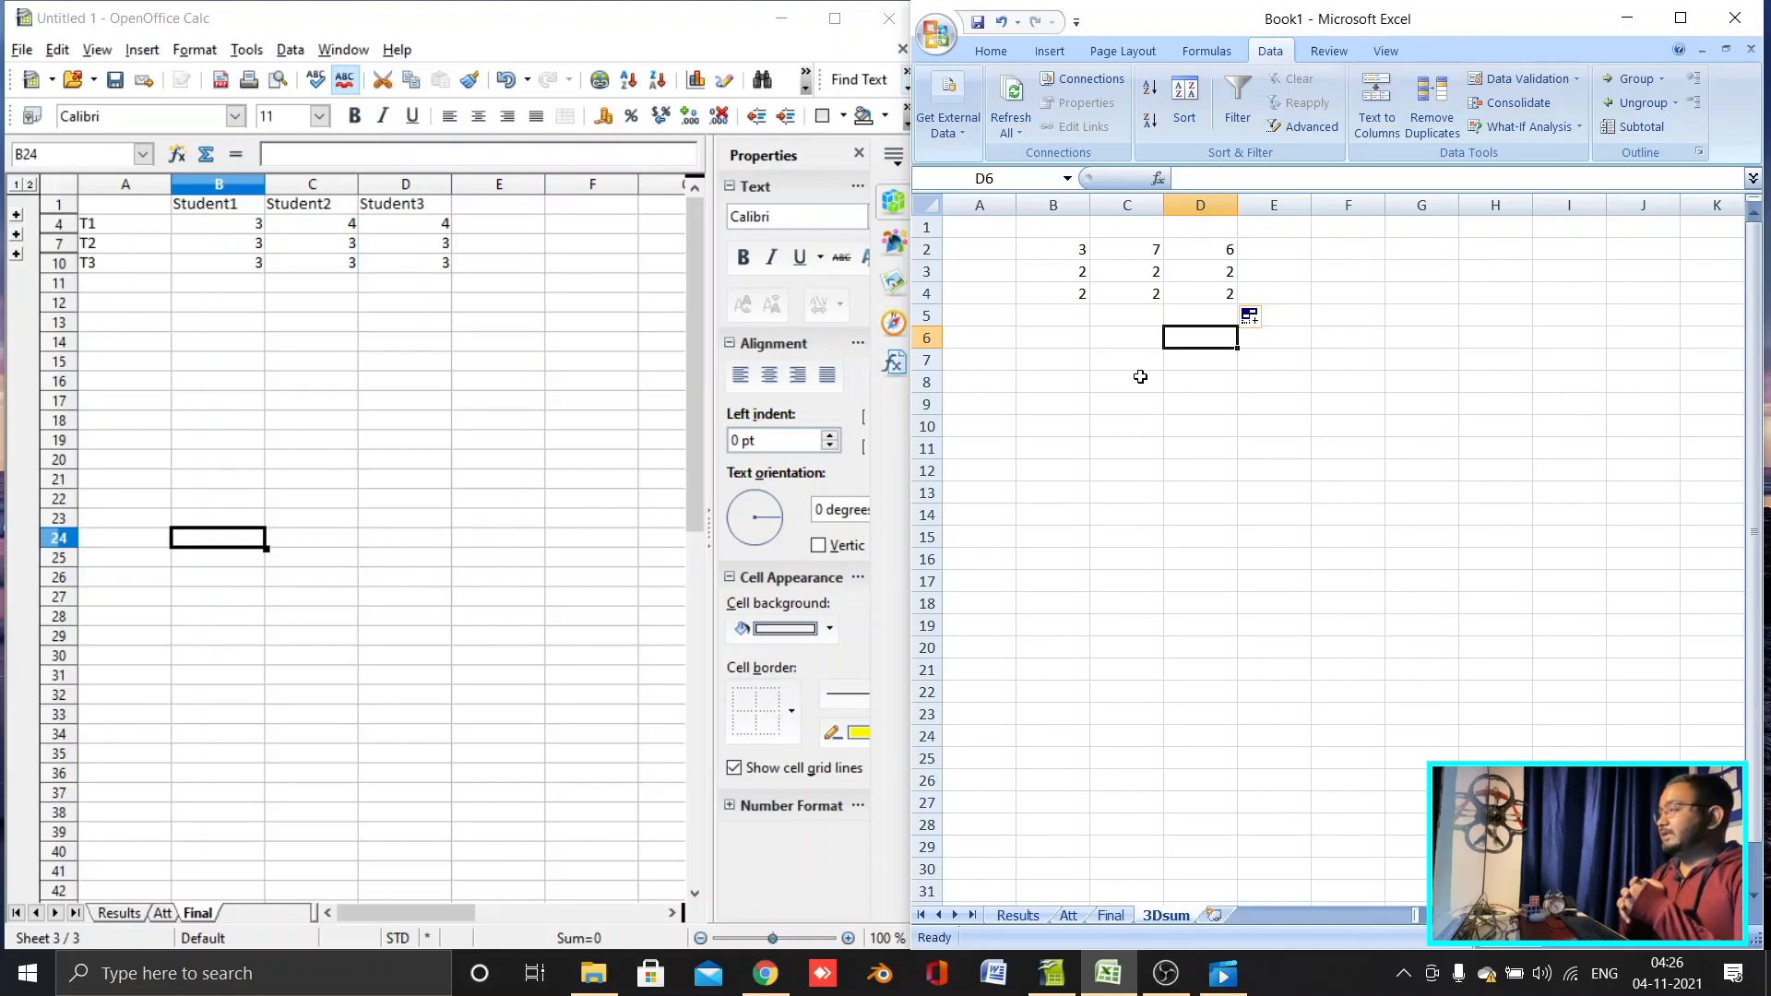
Step: Compare cell B4 on the Results and 3Dsum sheets, and set B4 on the Results sheet to 2
left_click(1014, 915)
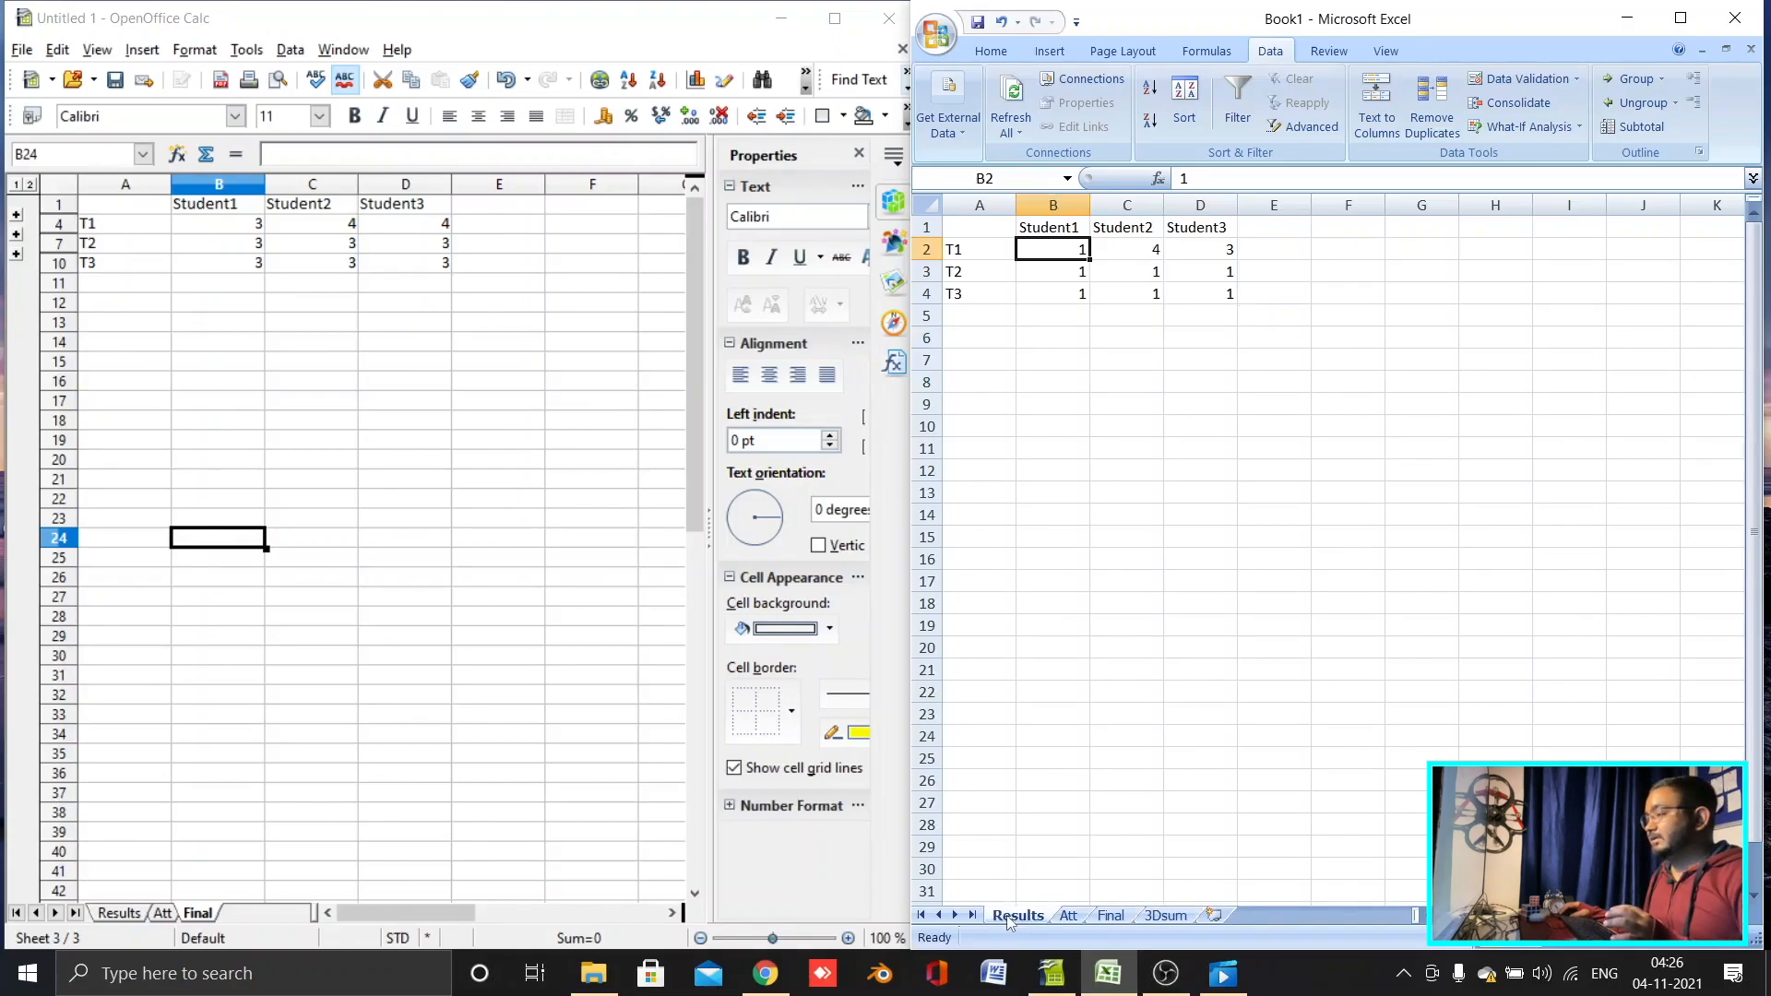
left_click(1056, 294)
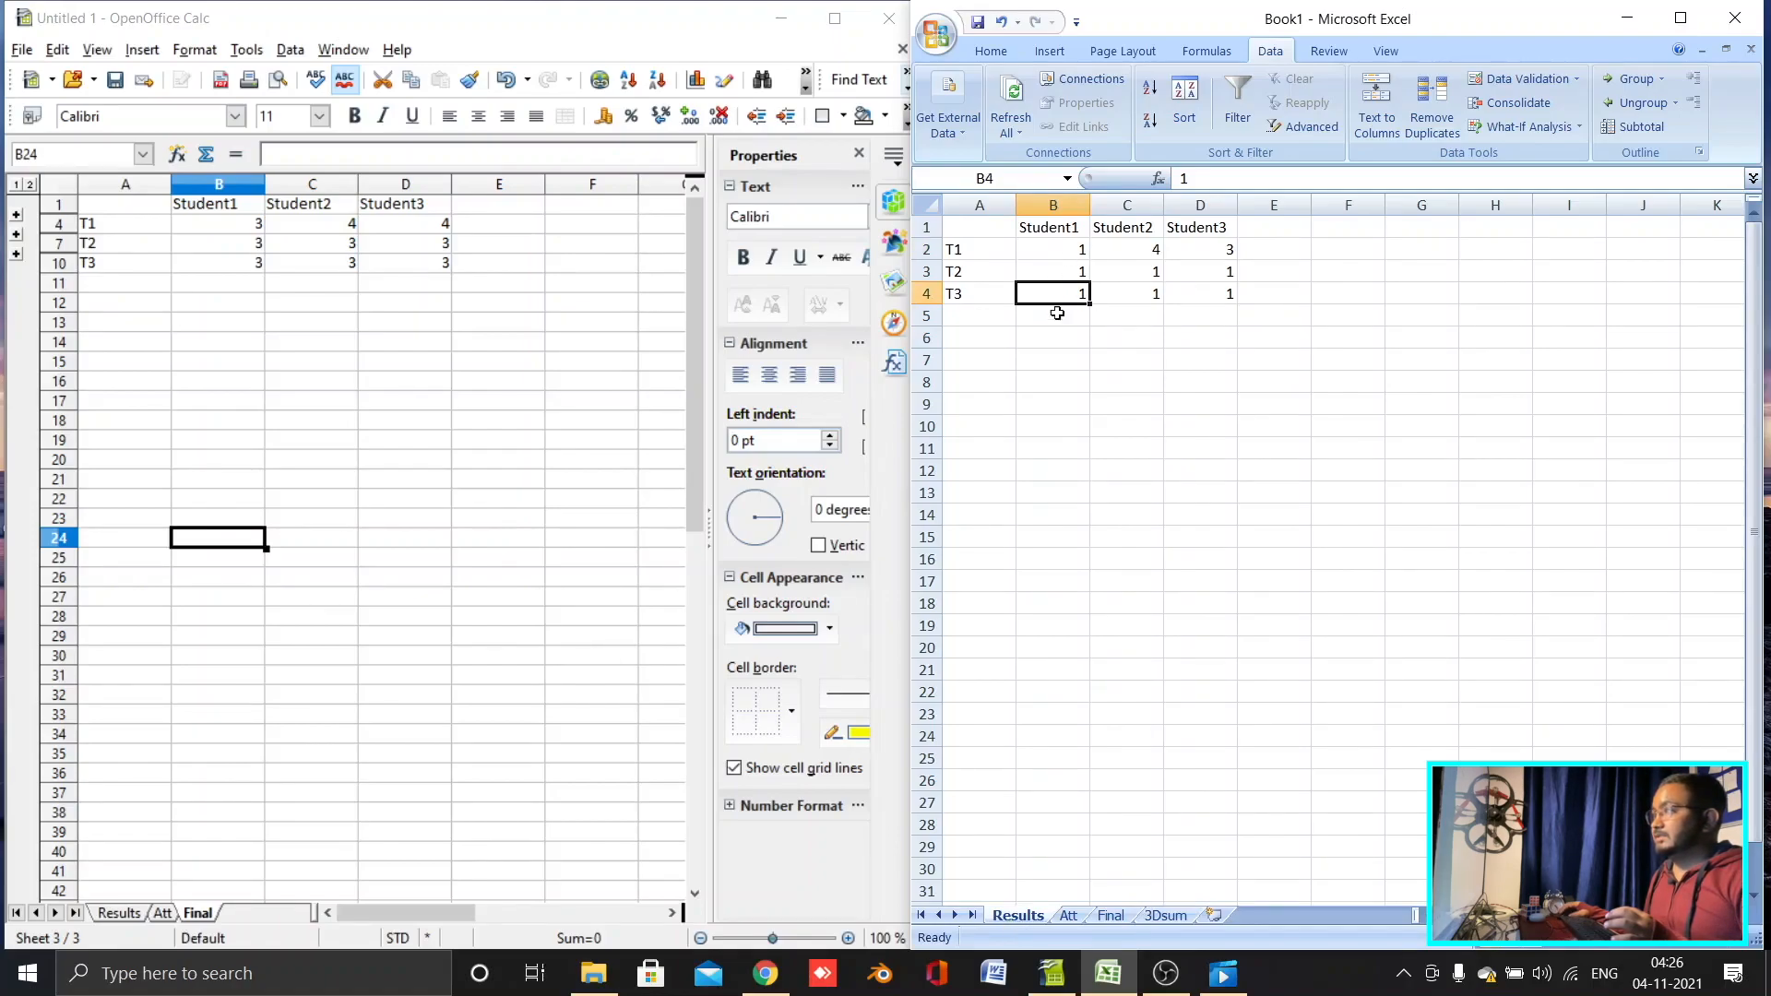
left_click(1164, 915)
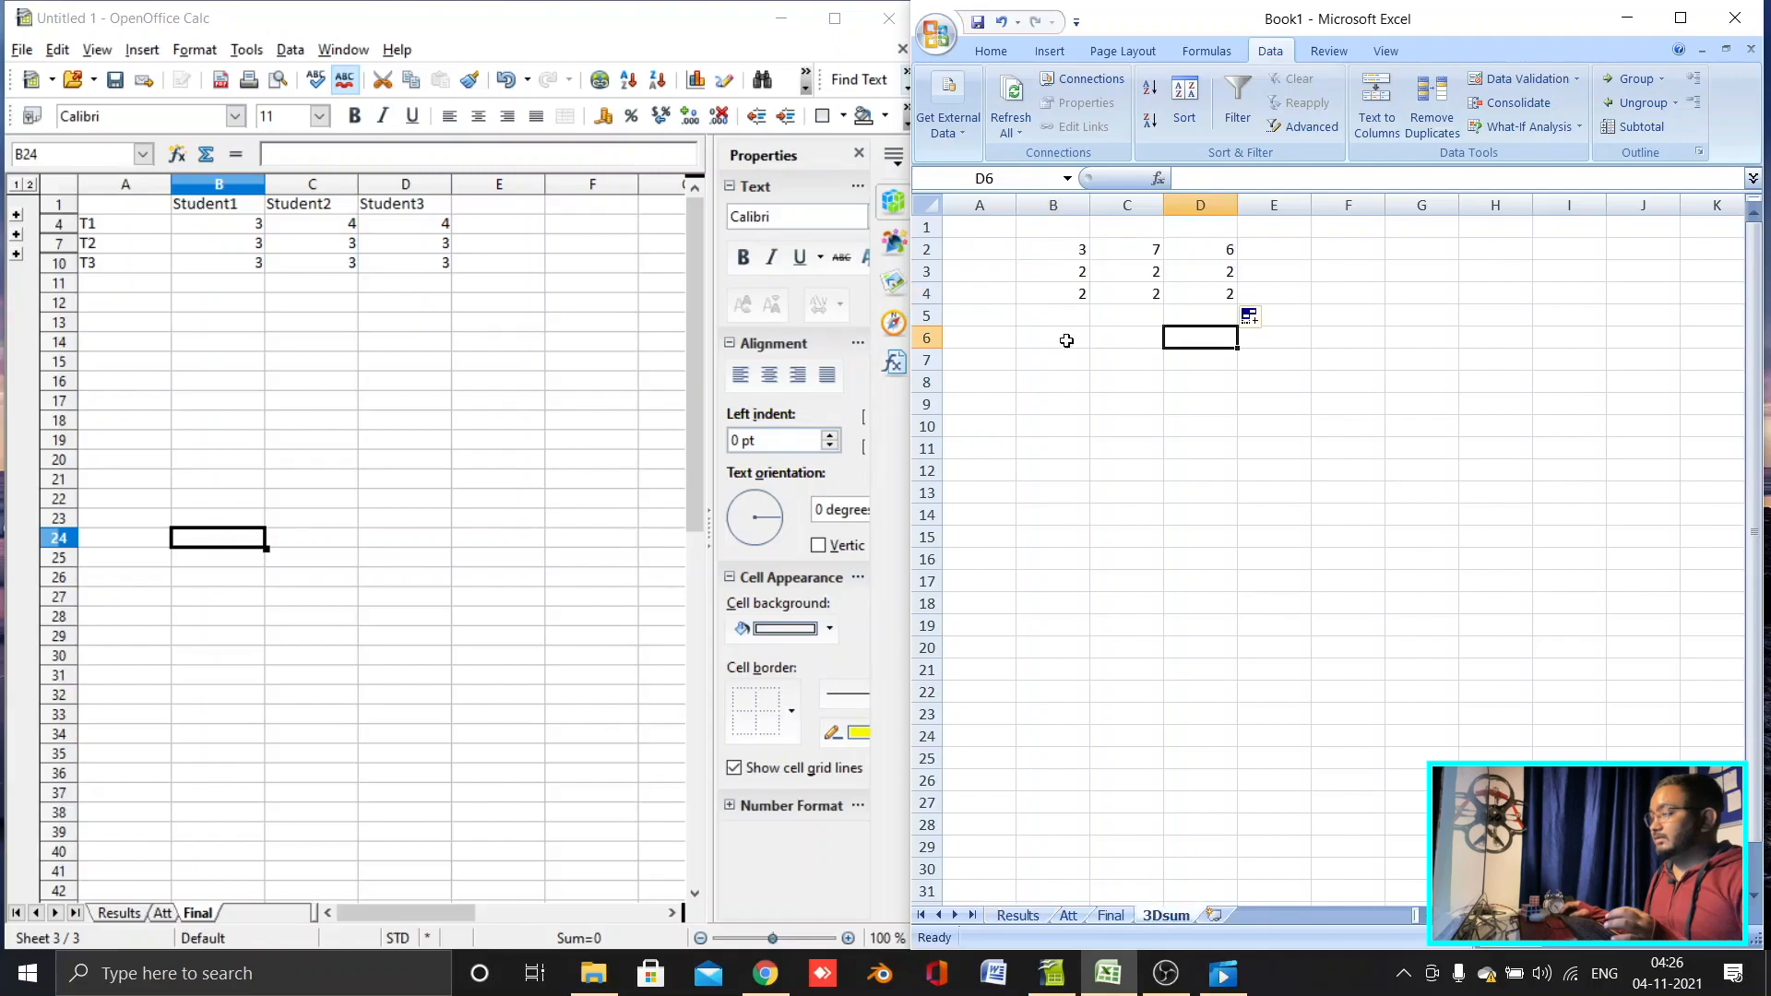
left_click(1059, 295)
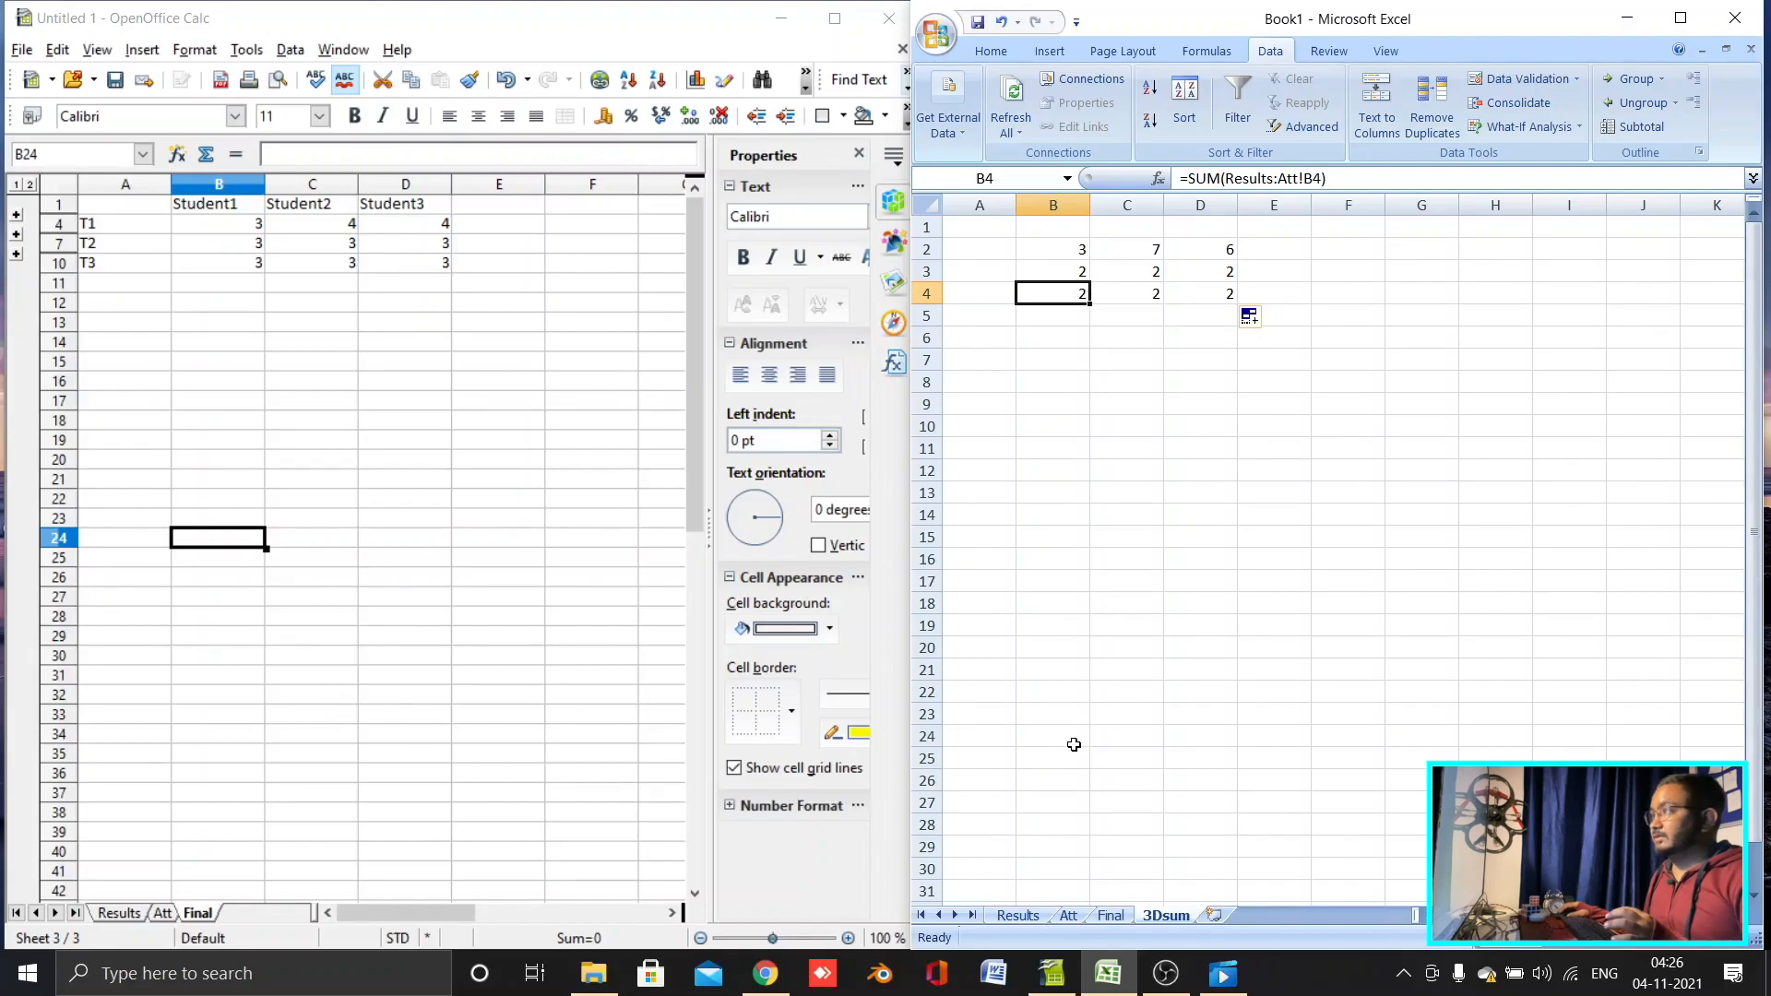
left_click(1016, 917)
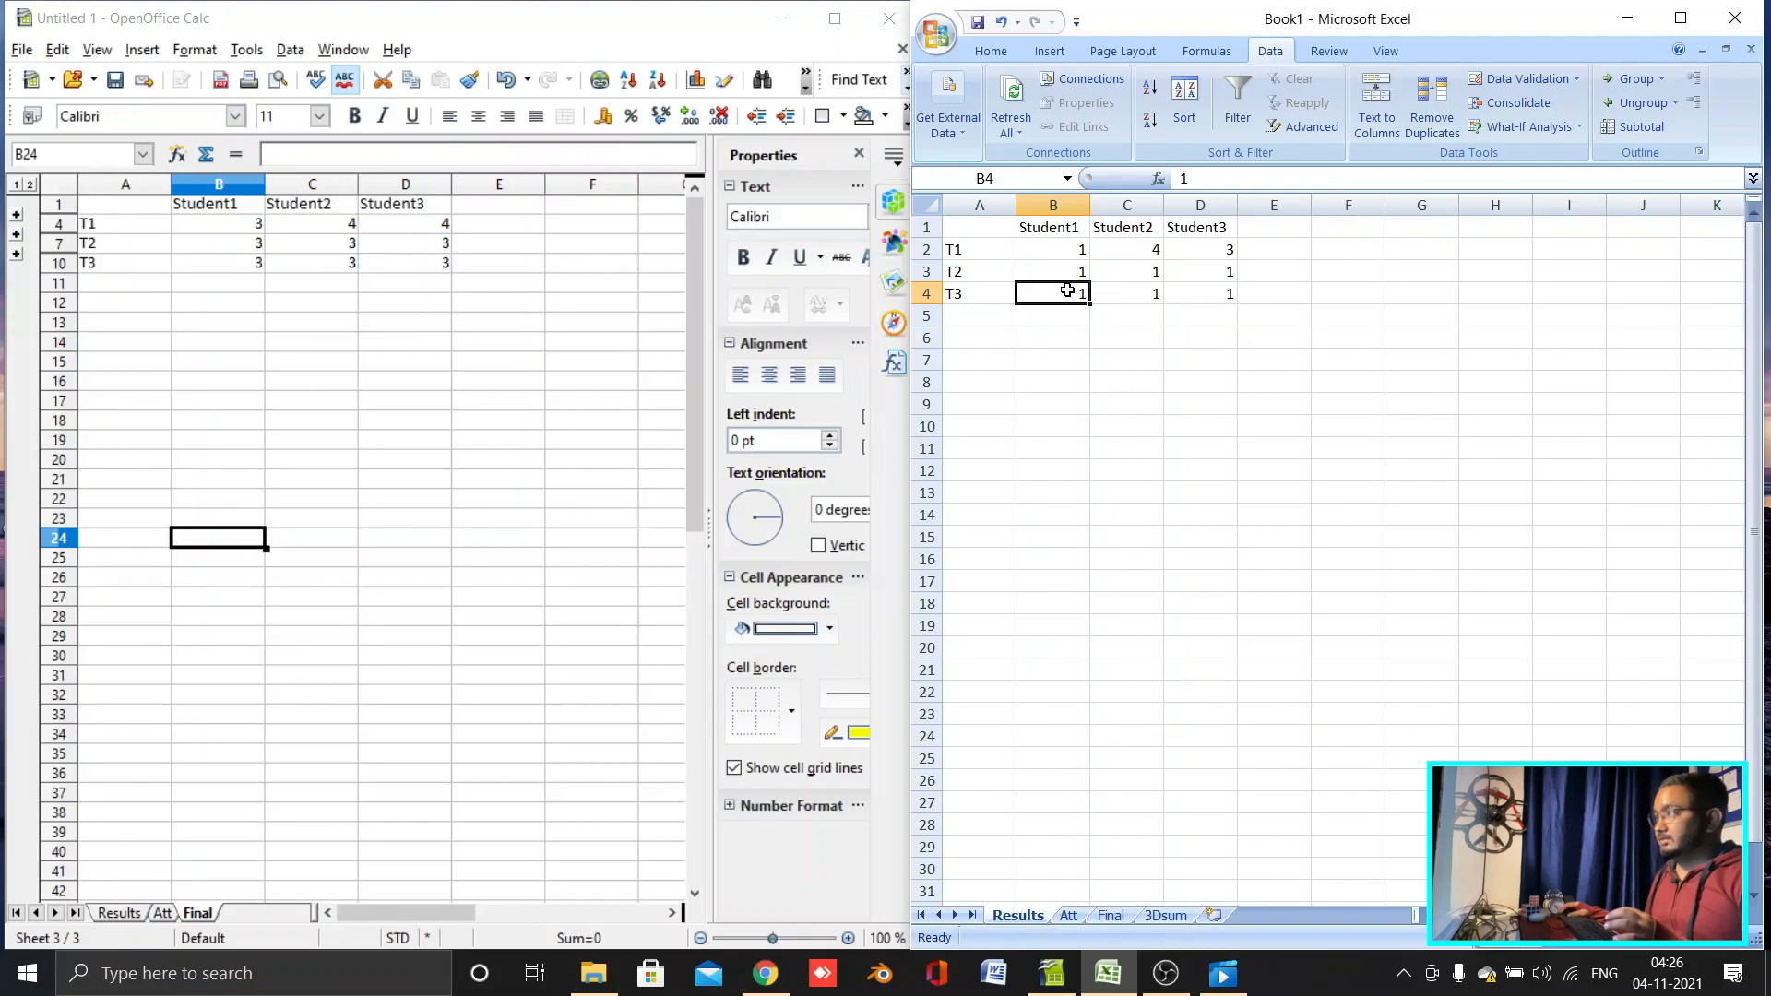
type("2")
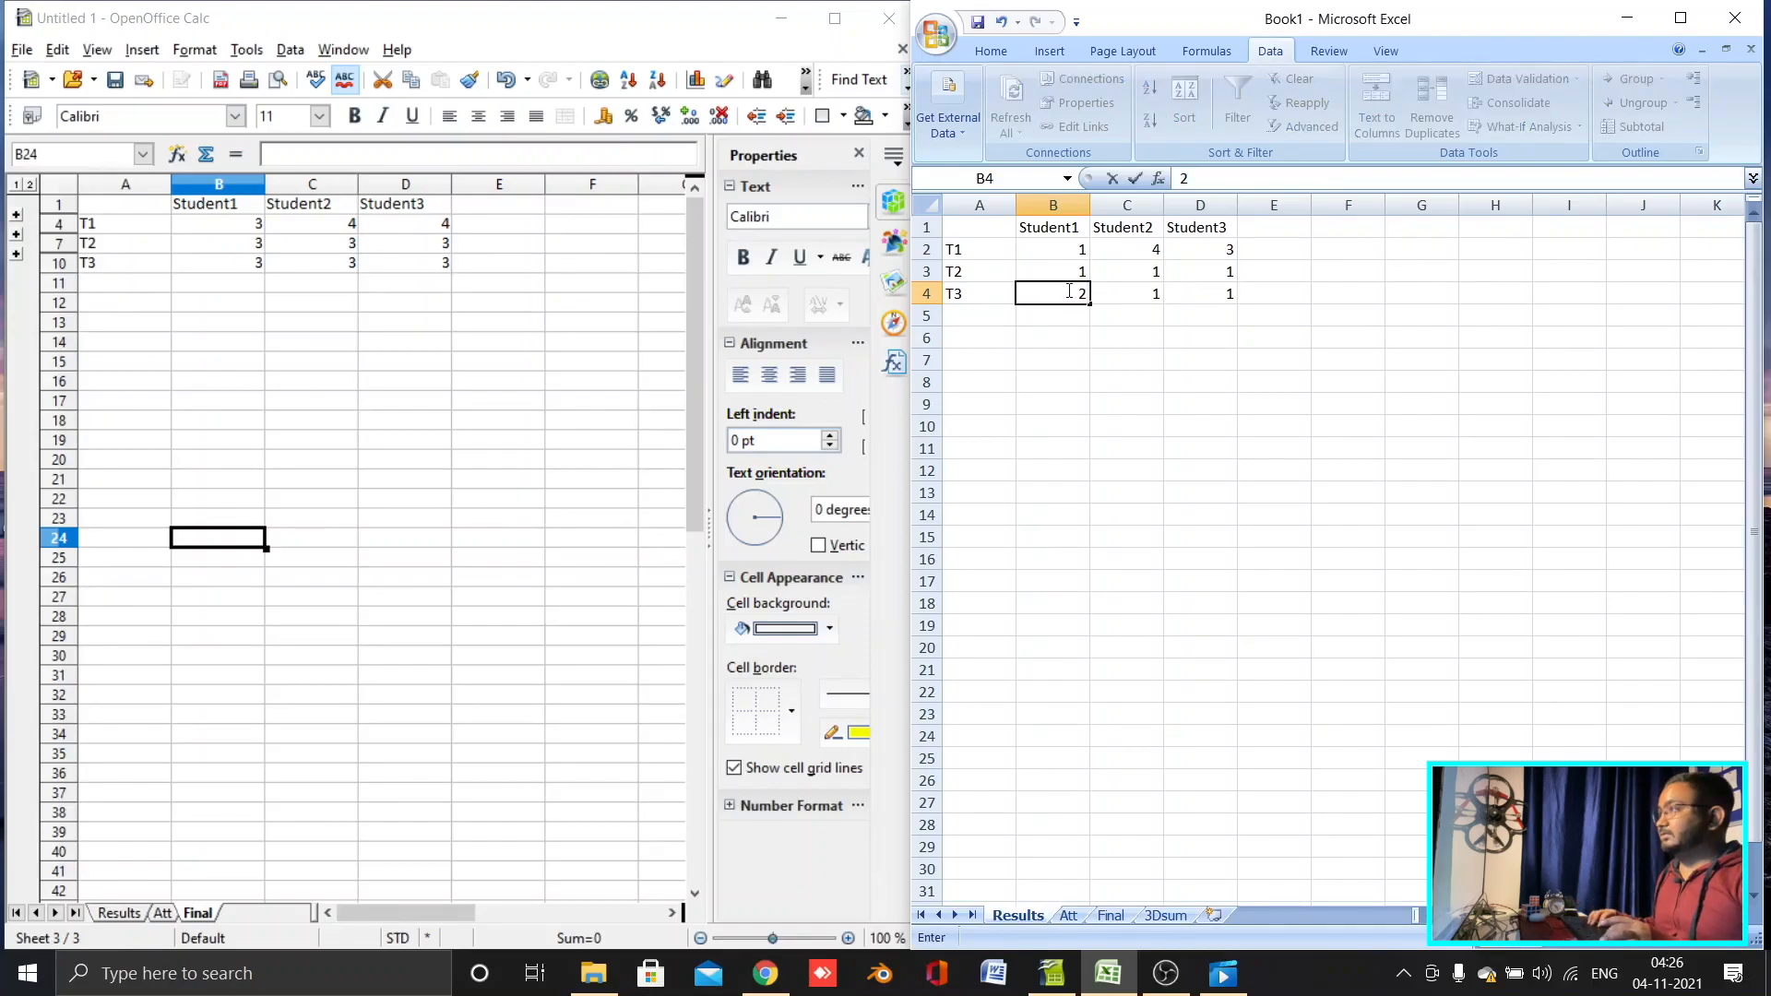
key("Return")
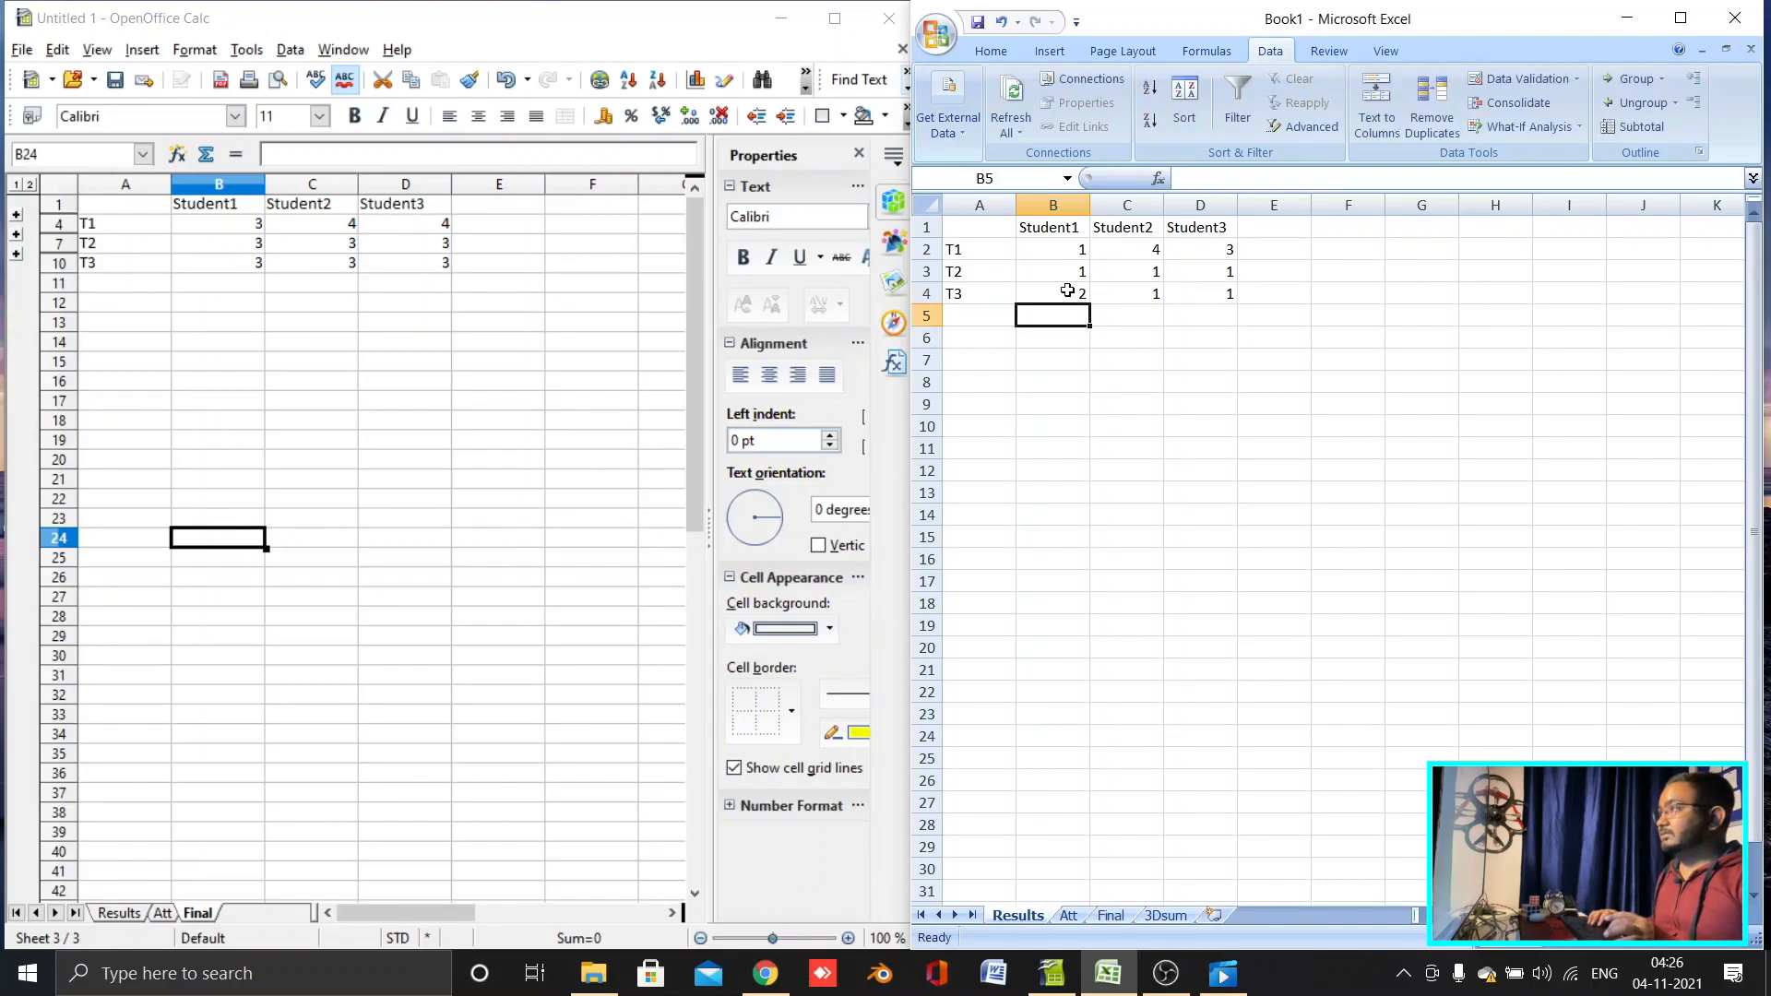
Step: Check the B4 total on the 3Dsum sheet against the source values on the Att sheet
left_click(1165, 916)
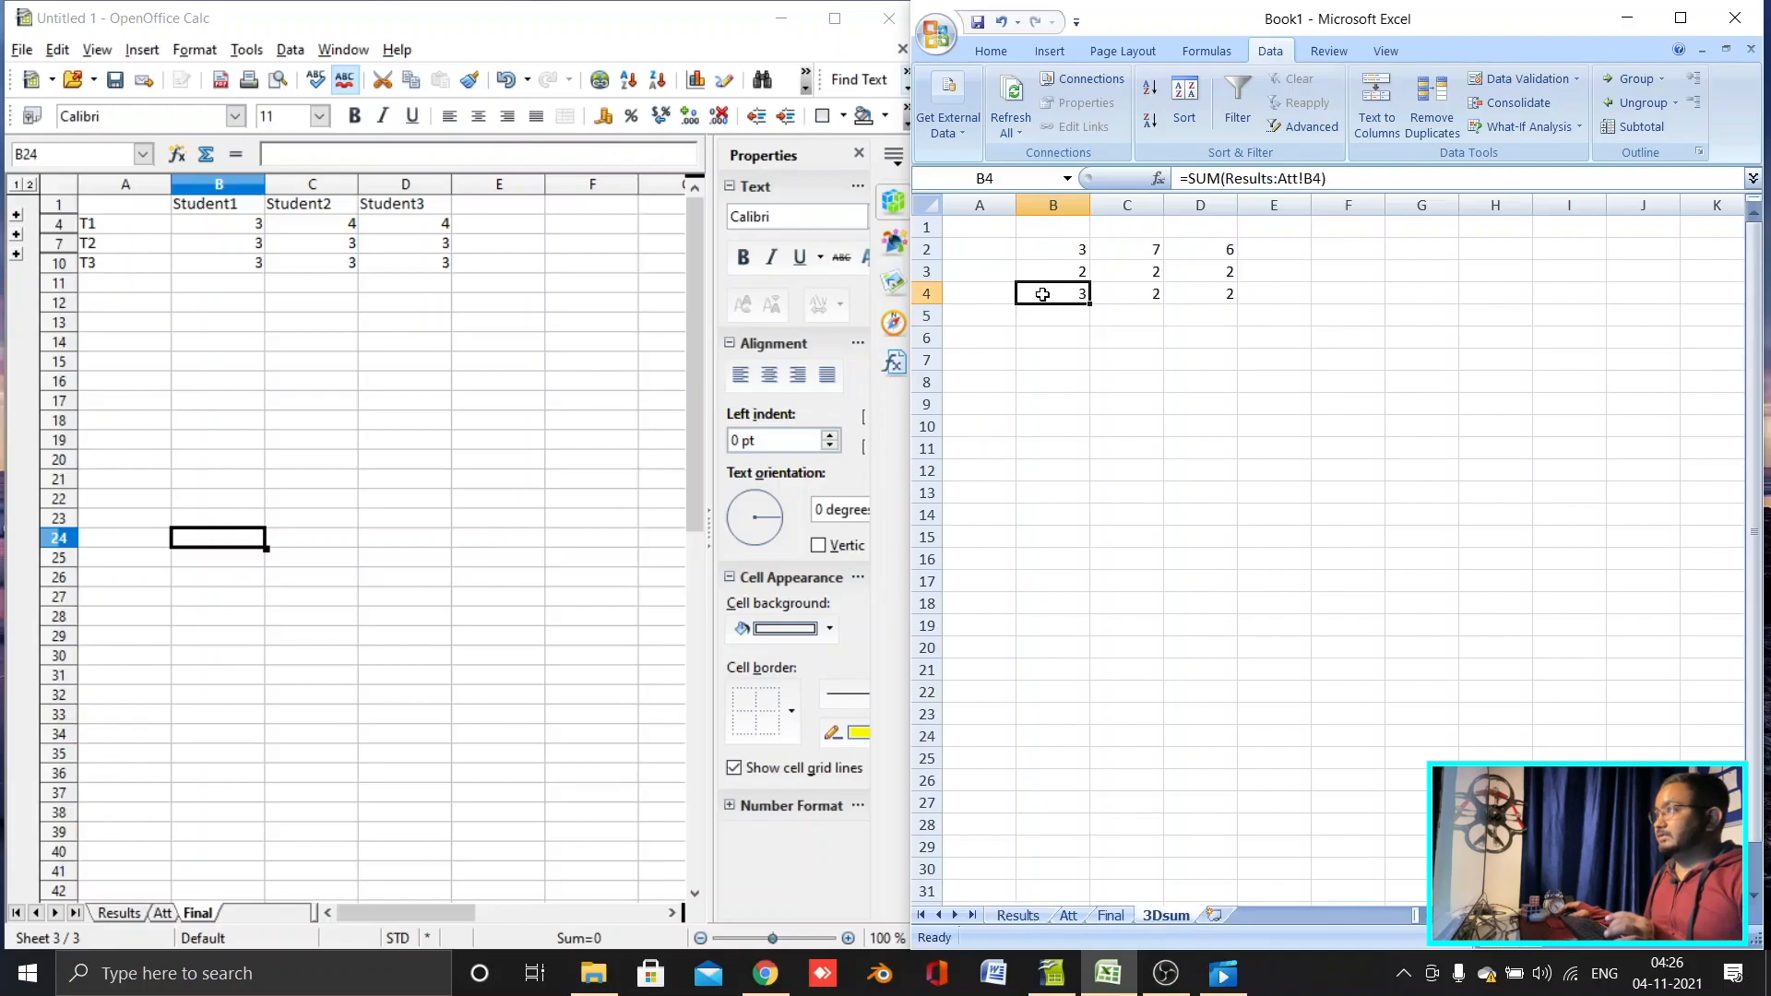
left_click(1057, 362)
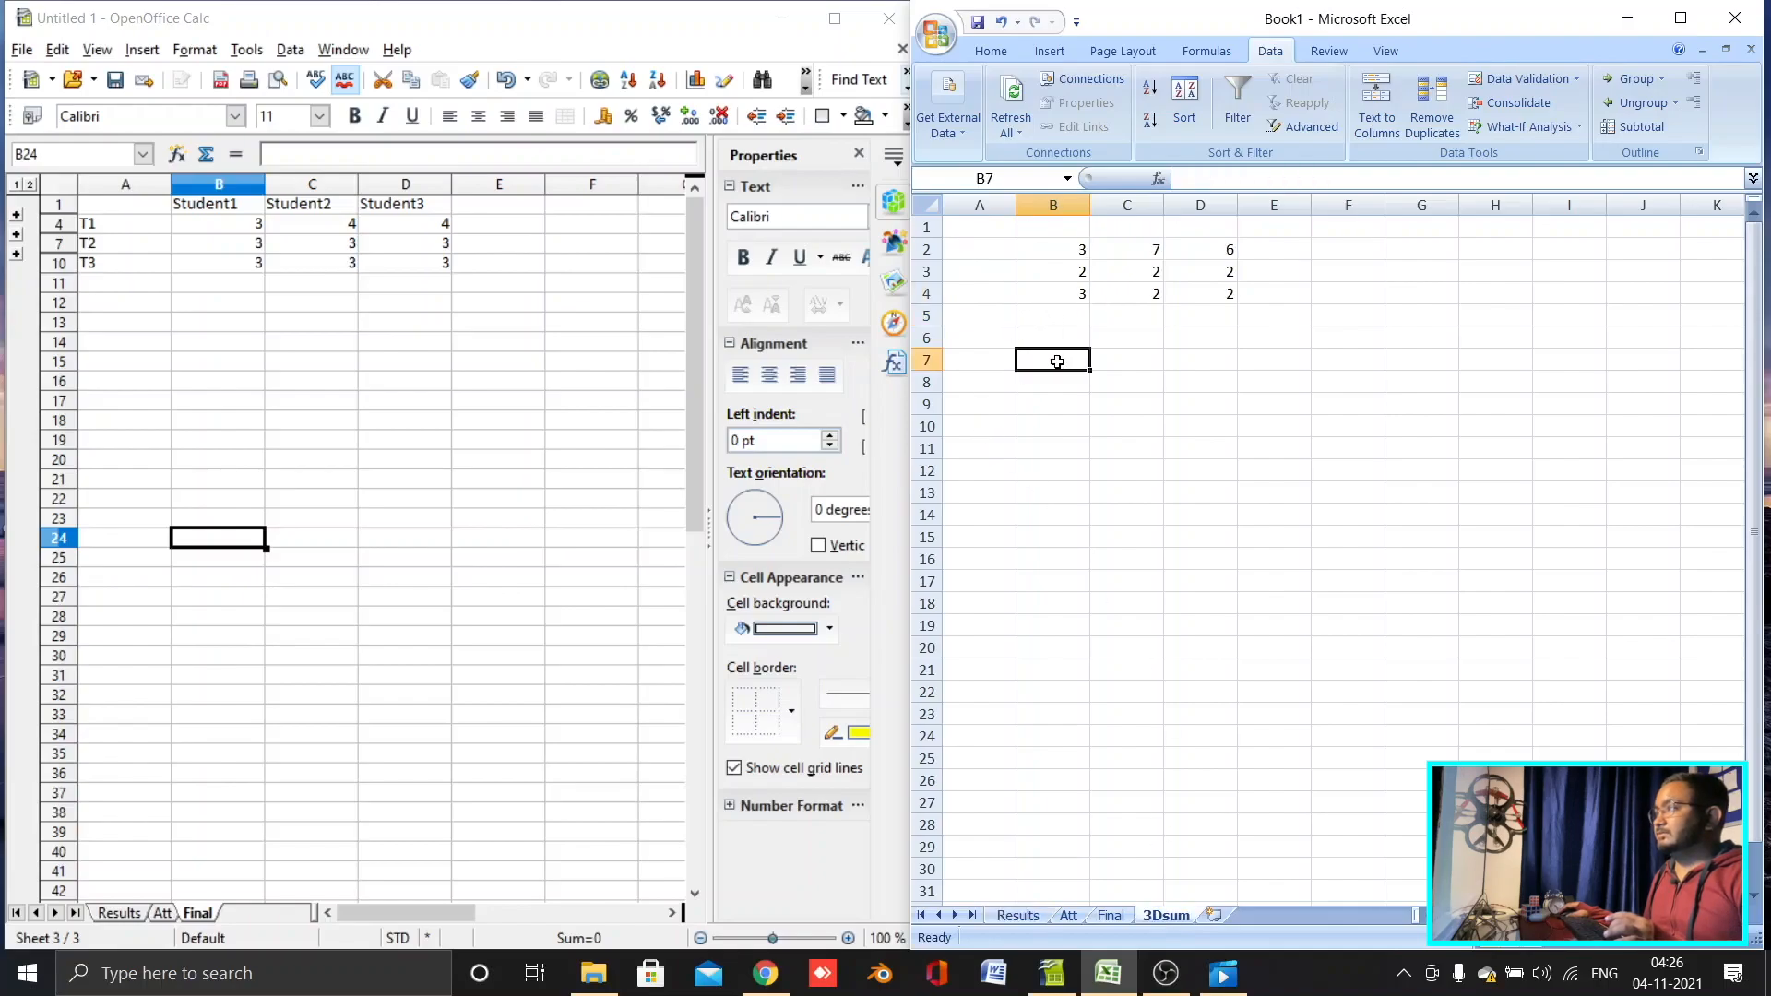
left_click(1070, 915)
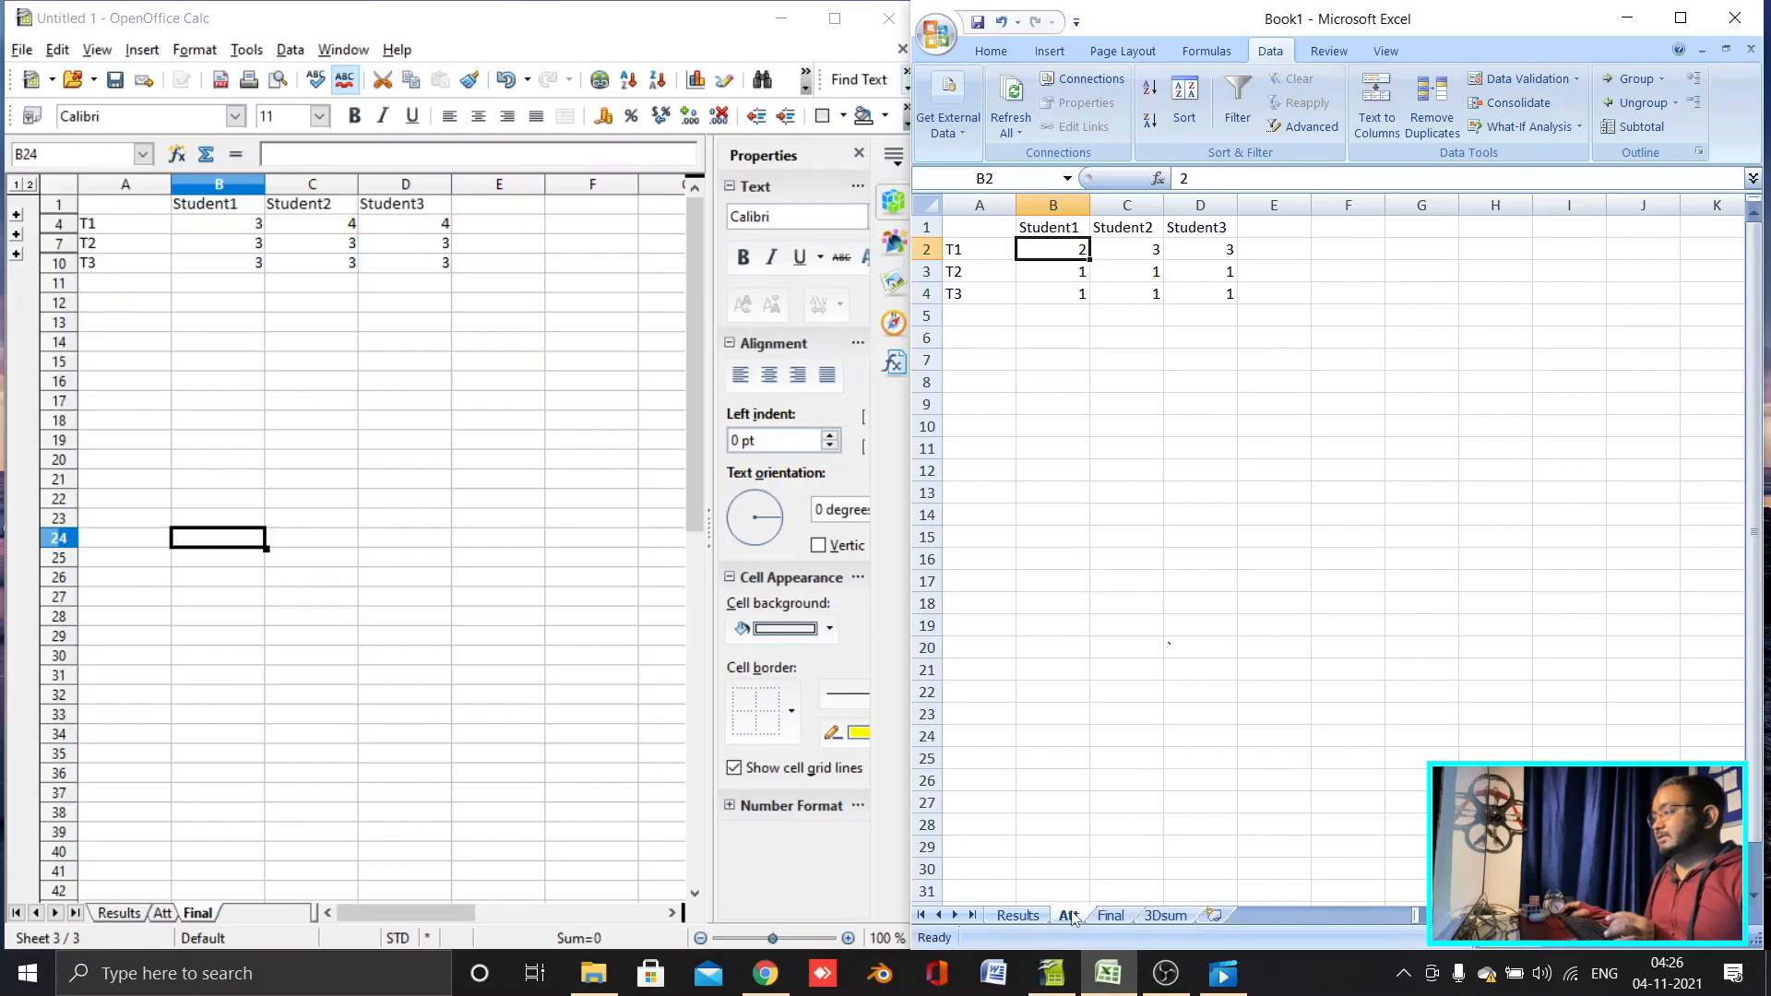
left_click(1165, 916)
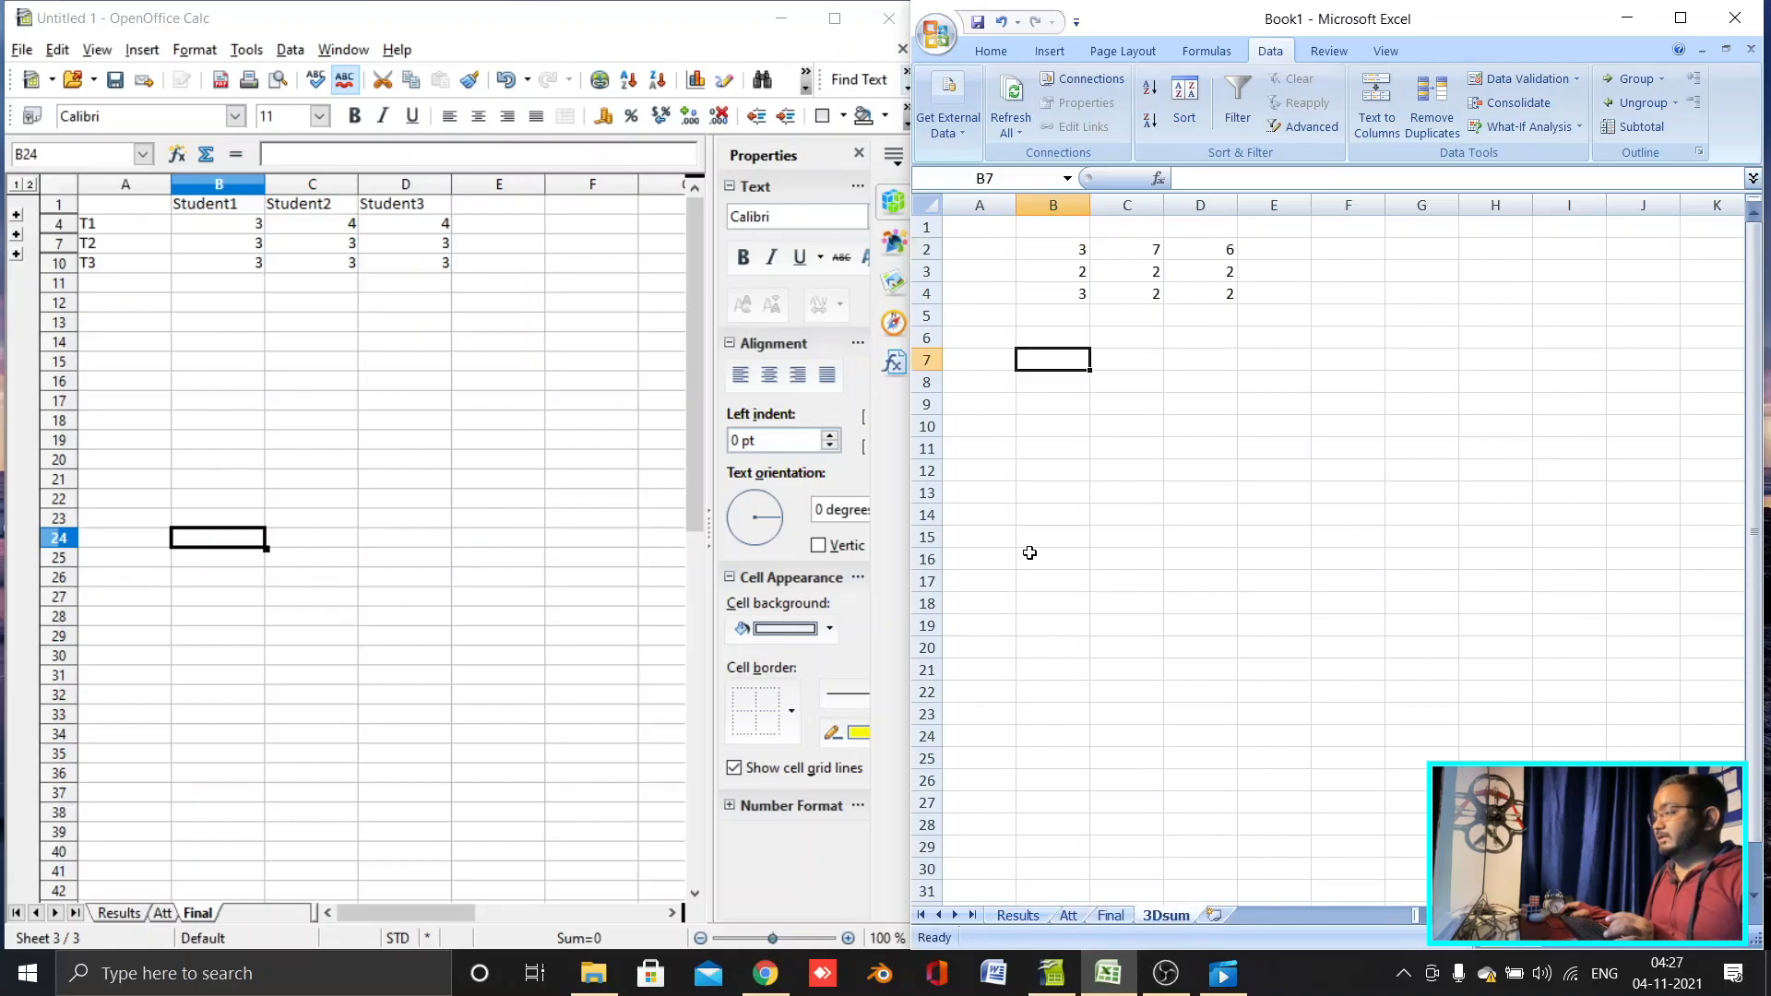